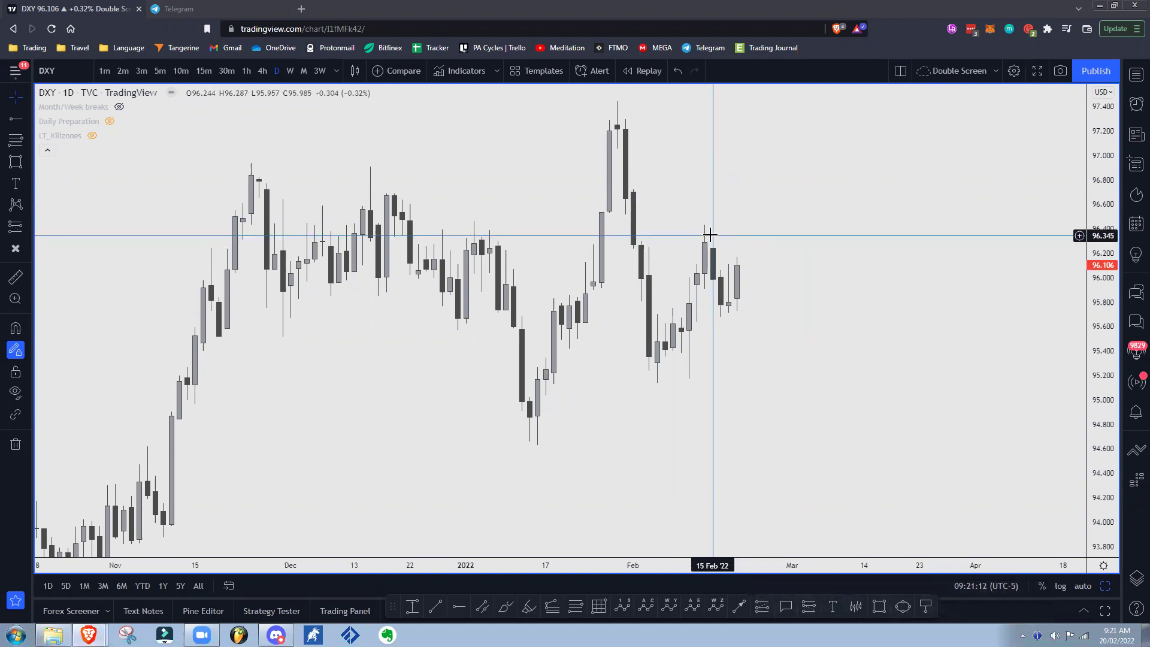
Rescale the daily DXY chart for more space beyond the latest candle and check today's date in the system calendar
drag(1094, 198, 1087, 327)
drag(917, 296, 855, 270)
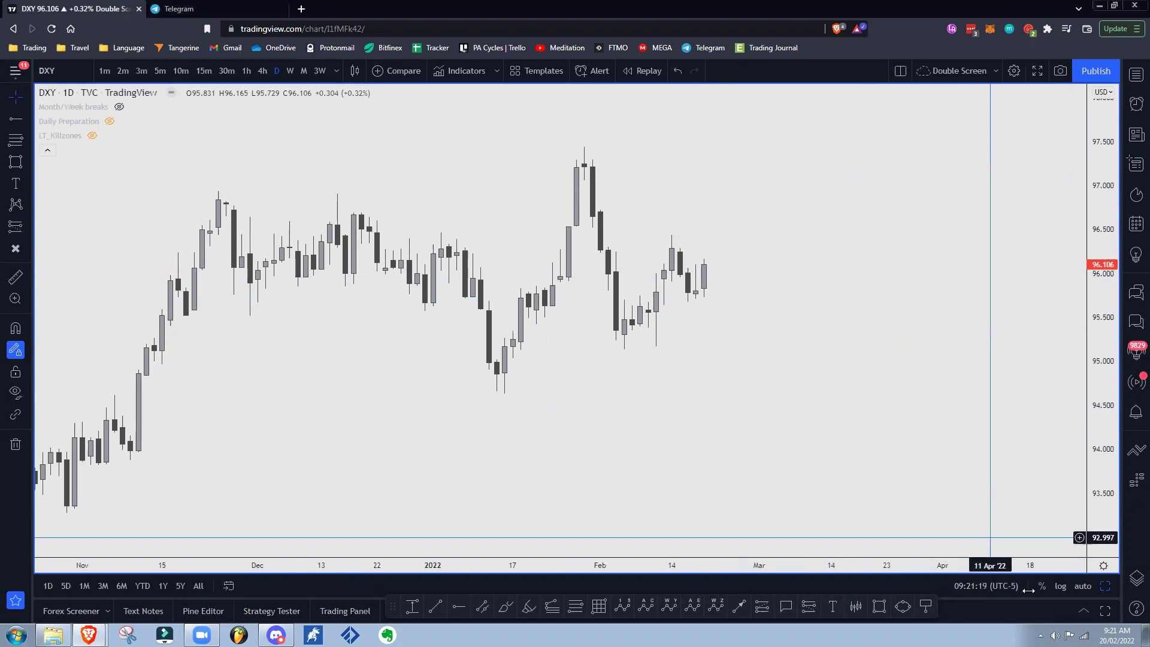
click(1117, 636)
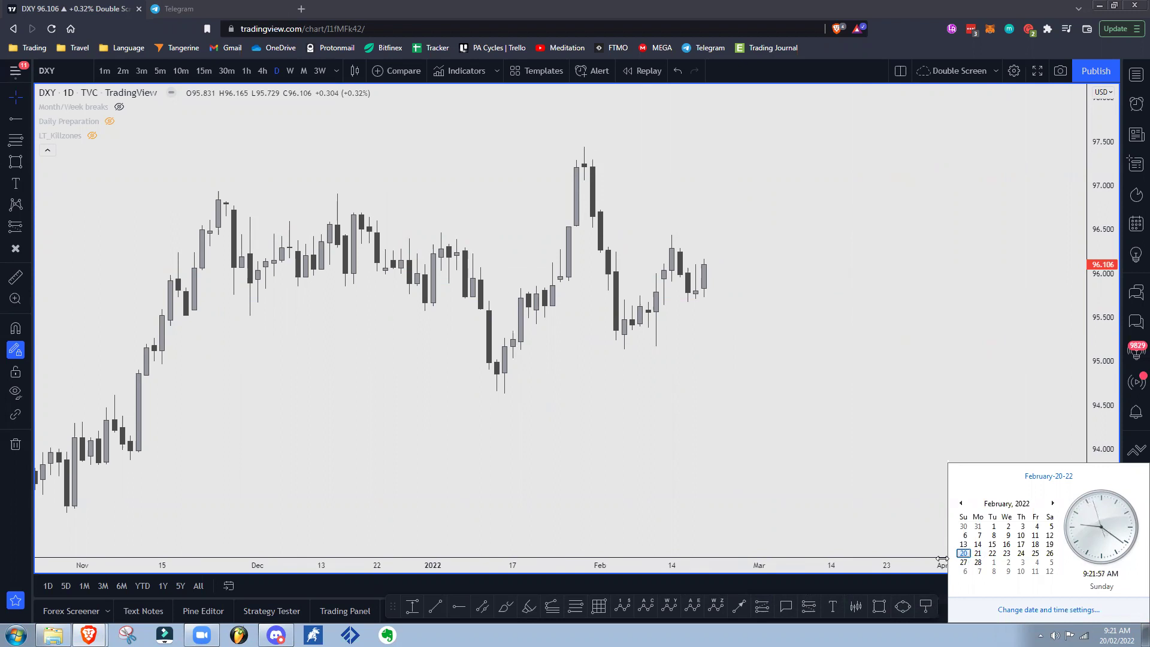
click(769, 316)
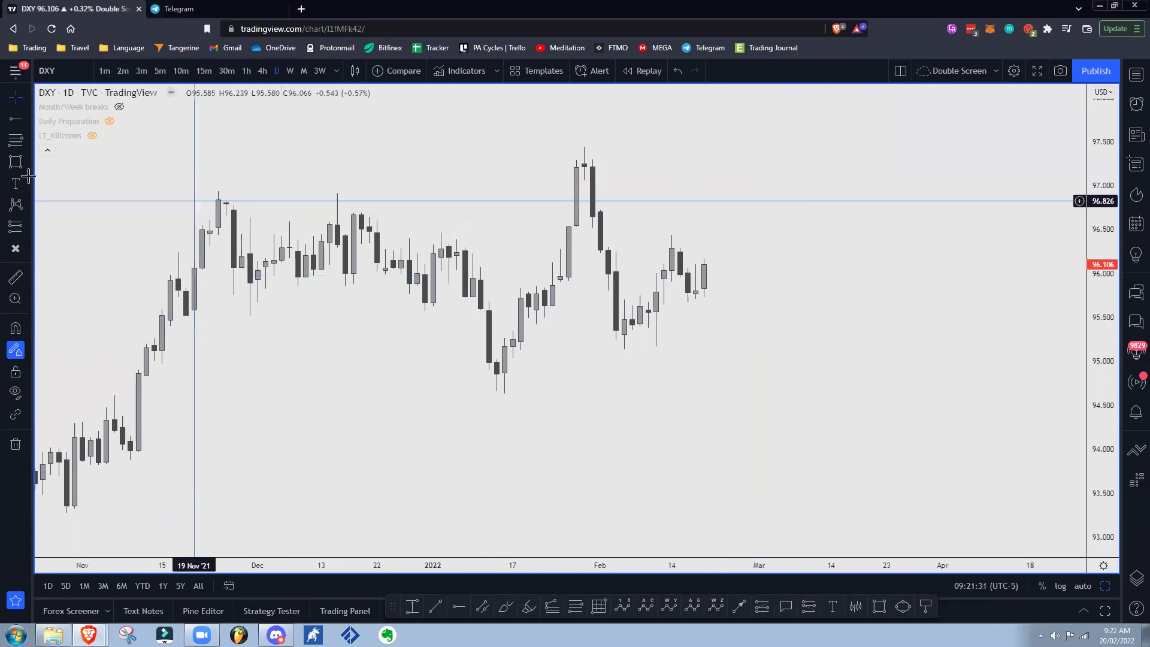
Draw horizontal trend lines at the November high of 96.938 and the November low of 95.517, each ending where January price crosses it
click(28, 116)
click(58, 123)
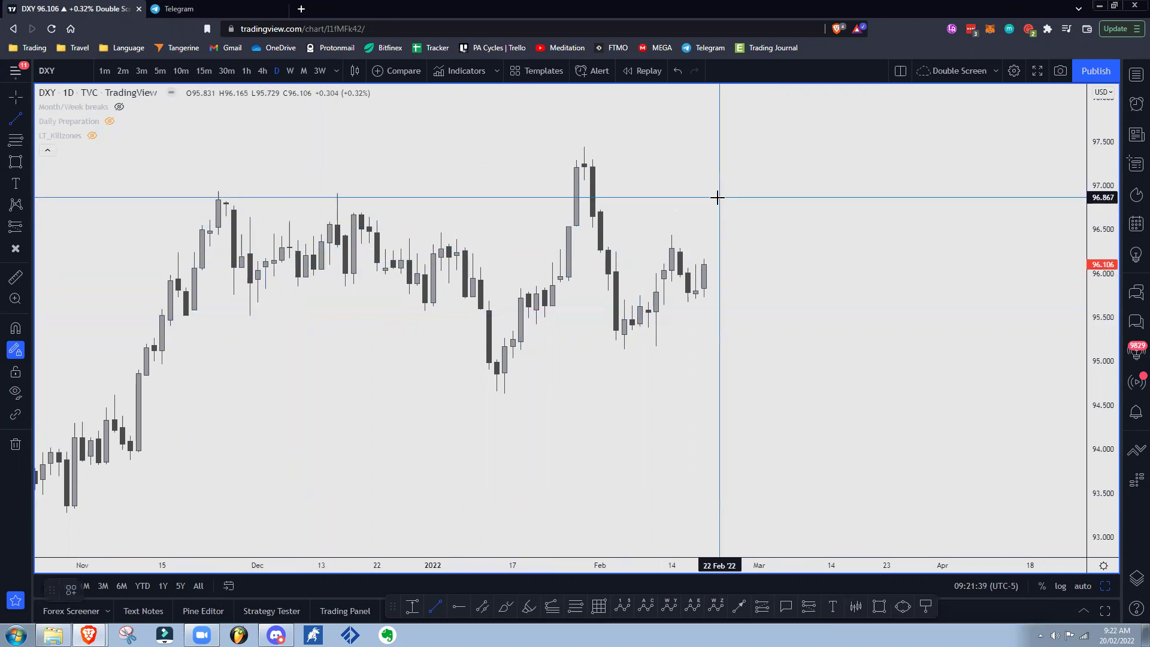
key(Escape)
drag(1093, 163, 1094, 211)
scroll(863, 182, down, 4)
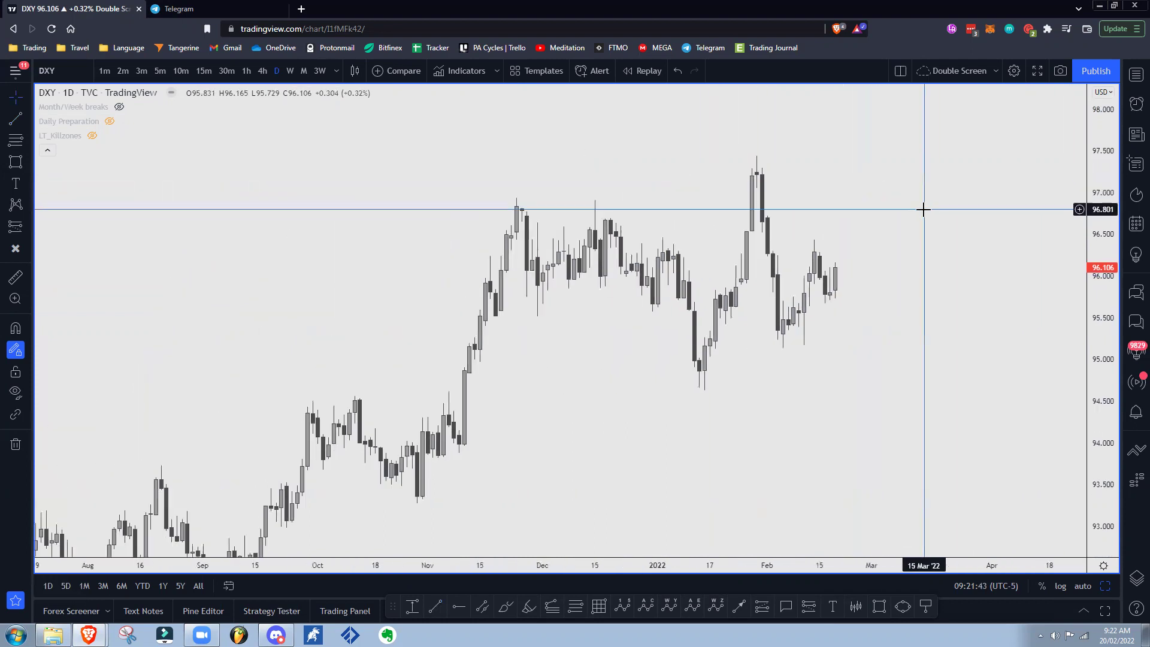
drag(927, 210, 704, 187)
drag(637, 131, 639, 131)
scroll(852, 178, down, 3)
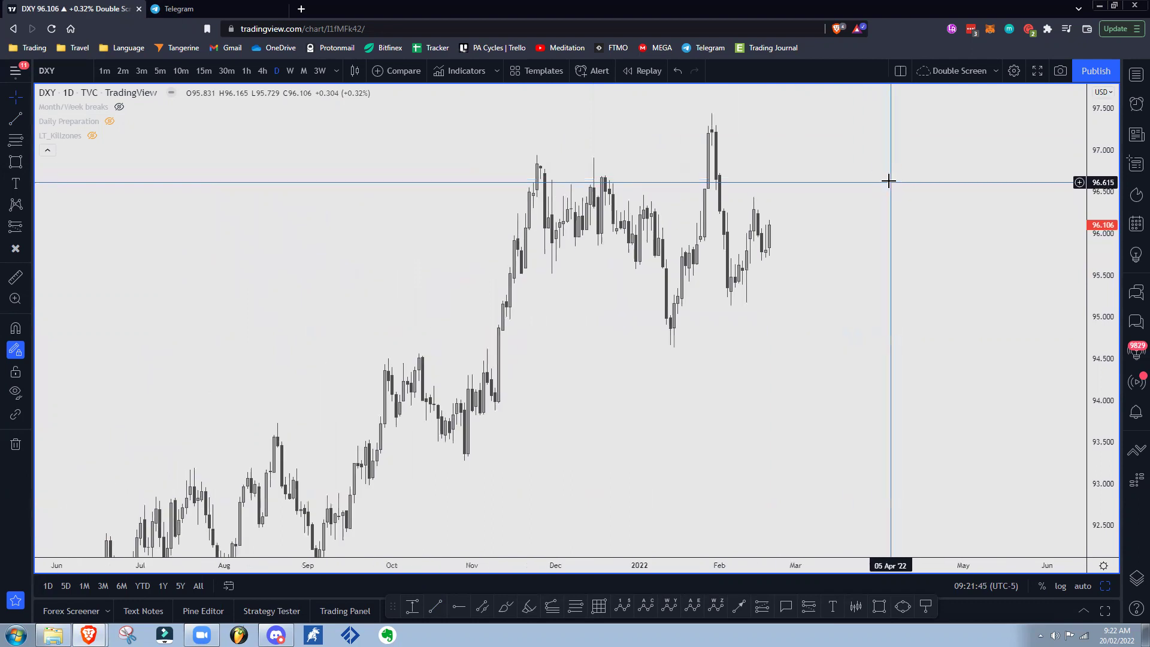
scroll(883, 178, up, 2)
drag(857, 181, 789, 203)
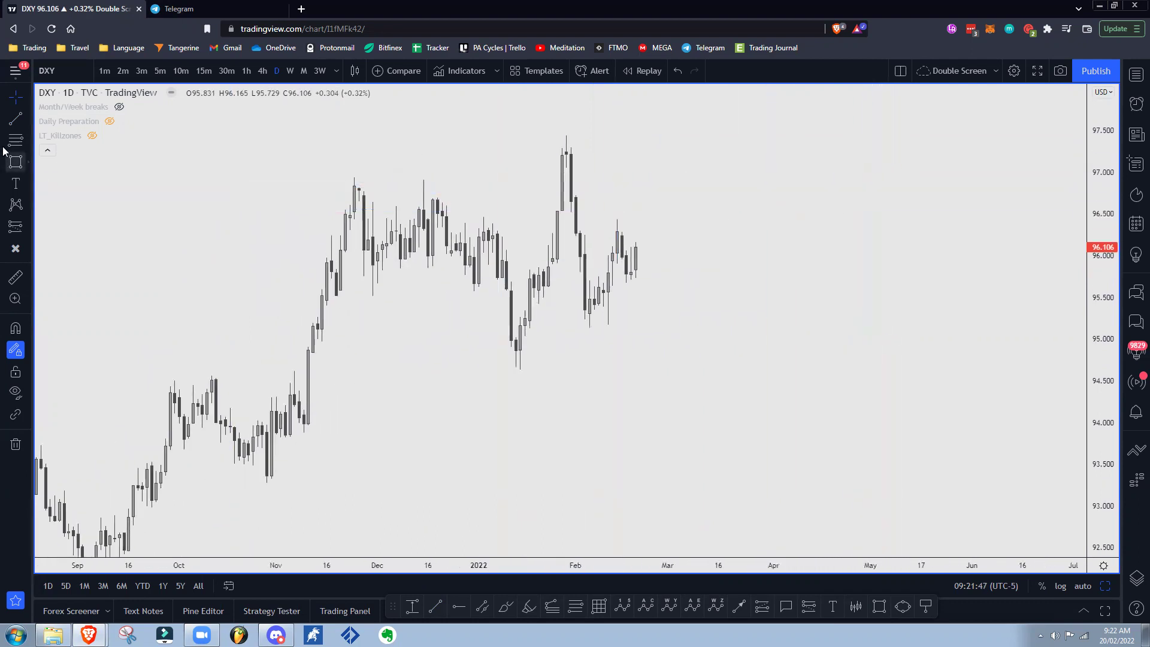
key(ctrl)
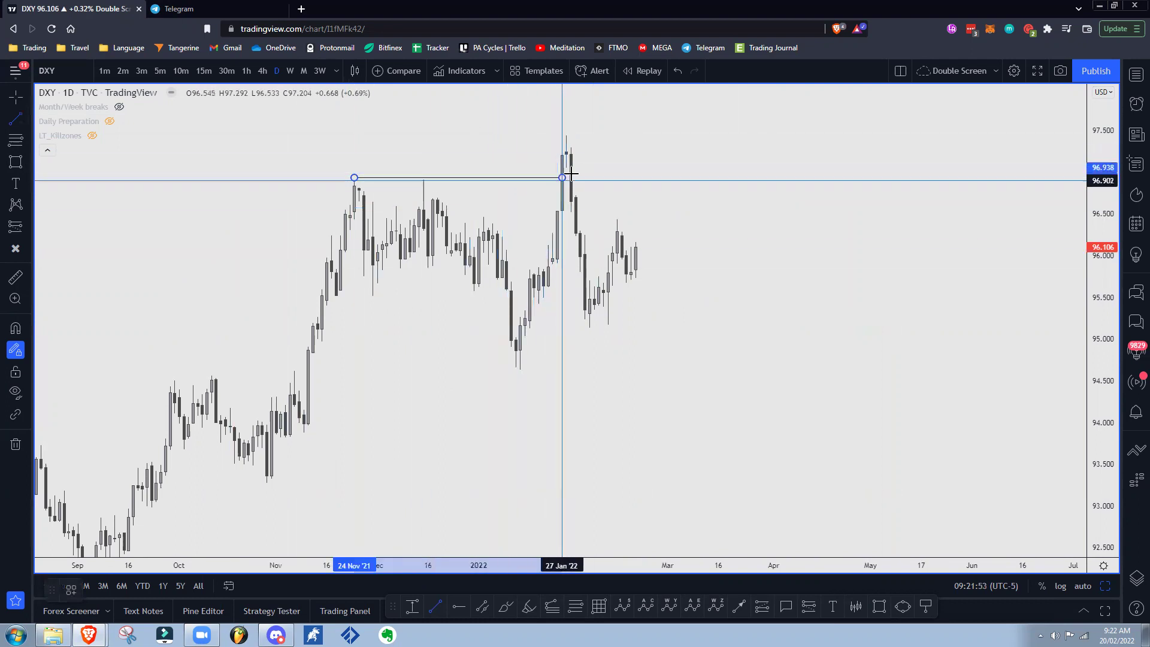
shift+click(511, 308)
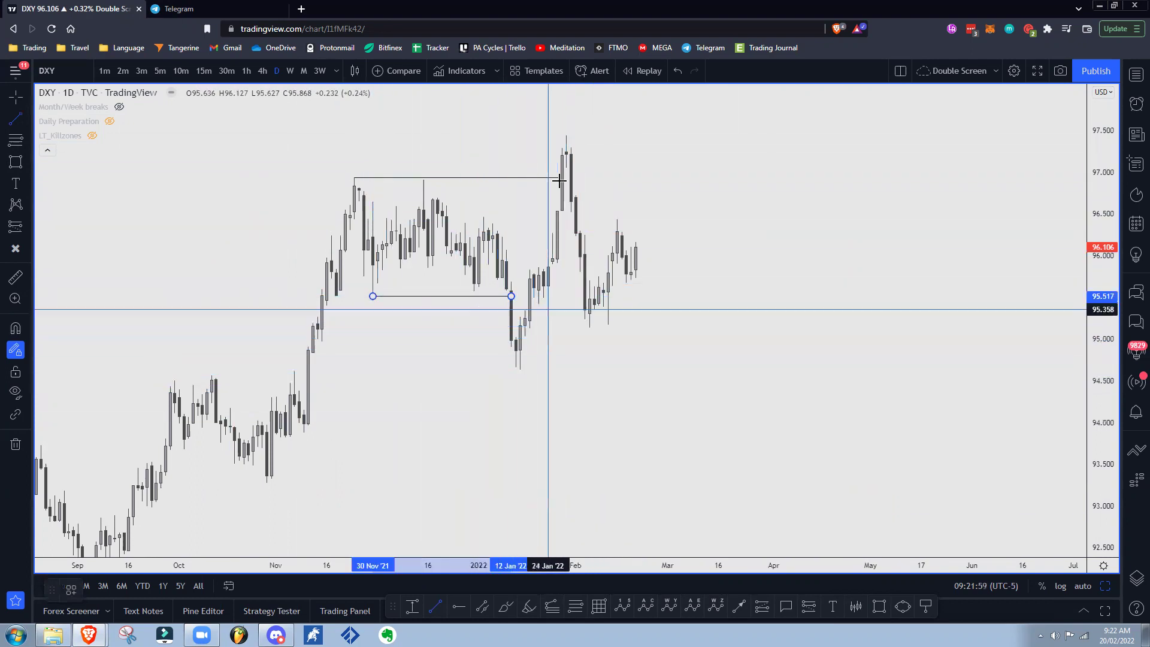
Mark the consolidation range and the January low beneath it with freehand Brush strokes, and undo the strokes
click(31, 165)
click(45, 159)
mouse_move(363, 236)
mouse_down()
mouse_move(398, 191)
mouse_move(431, 256)
mouse_up()
drag(501, 343, 522, 343)
key(ctrl+z)
key(ctrl+z)
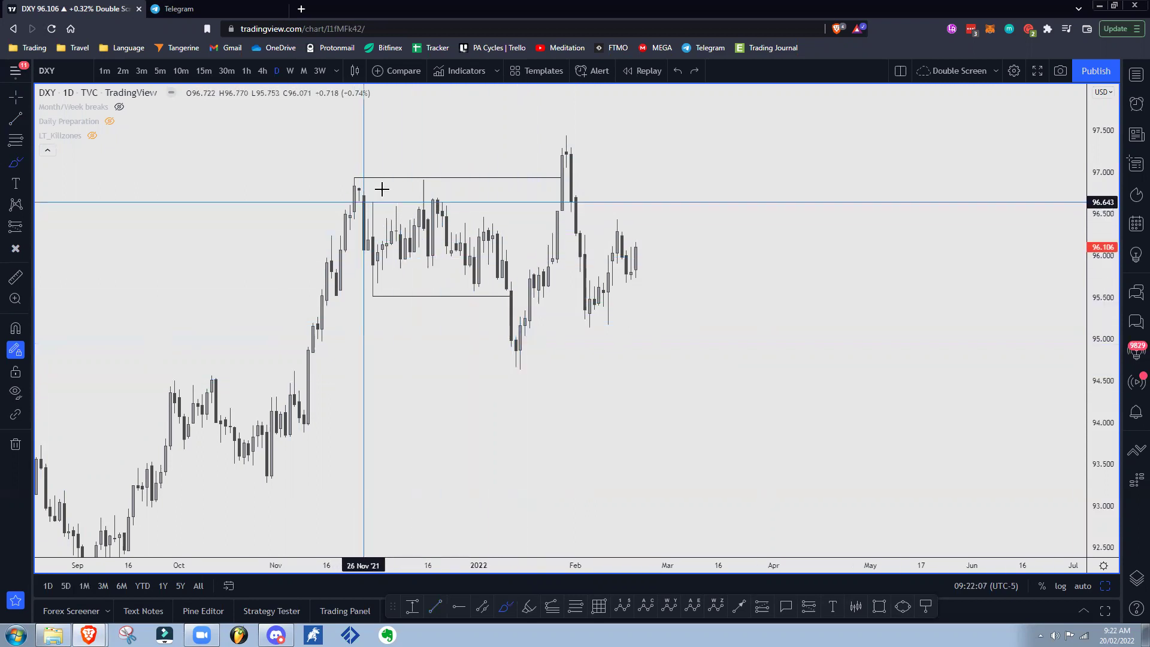
Circle the November–January range and the January low-to-high swing with the Brush, and undo the sketches
mouse_move(357, 184)
mouse_down()
mouse_move(519, 198)
mouse_move(372, 293)
mouse_move(396, 213)
mouse_up()
mouse_move(511, 293)
mouse_down()
mouse_move(534, 307)
mouse_move(516, 280)
mouse_up()
mouse_move(535, 360)
mouse_down()
mouse_move(565, 135)
mouse_move(511, 320)
mouse_up()
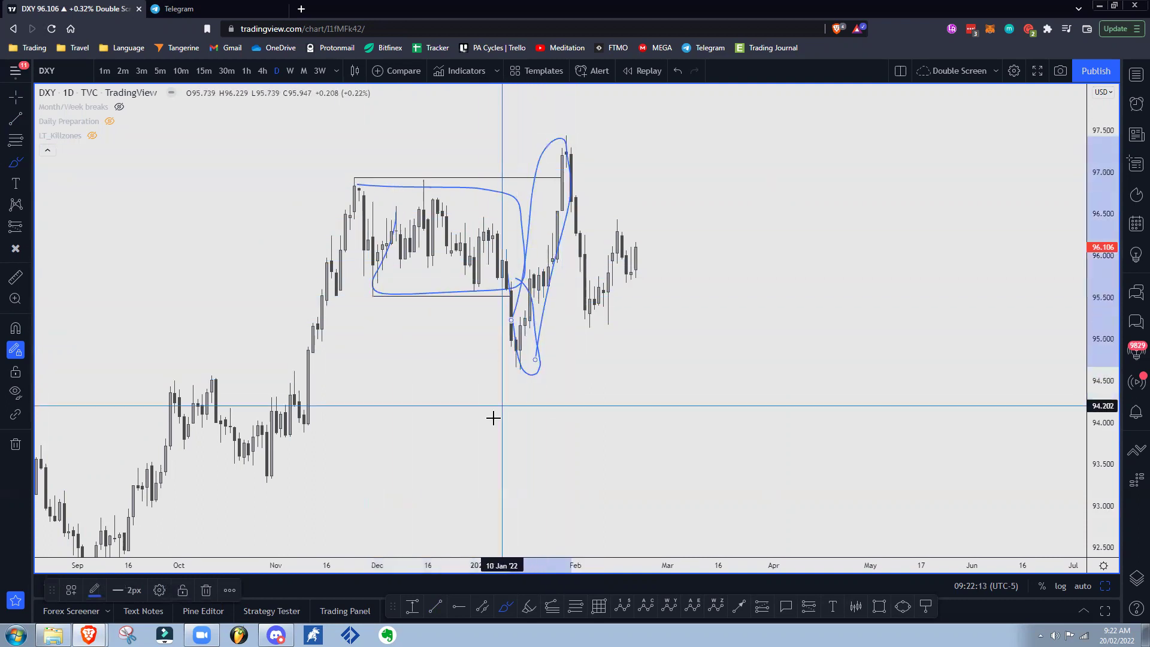
key(ctrl+z)
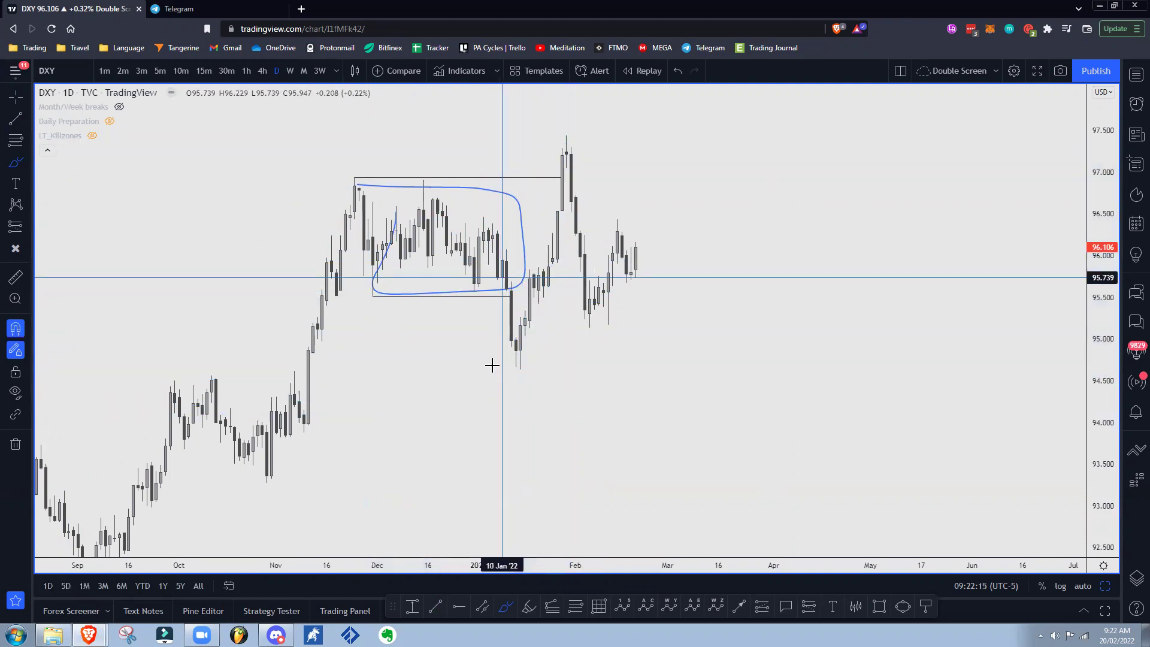
key(ctrl+z)
Brush freehand marks along the drop from the late-January high and beneath the January and February lows, and undo them
mouse_move(552, 177)
mouse_down()
mouse_move(583, 124)
mouse_move(562, 175)
mouse_move(582, 312)
mouse_up()
key(ctrl+z)
drag(571, 148, 612, 378)
mouse_move(519, 369)
mouse_down()
mouse_move(629, 371)
mouse_move(621, 390)
mouse_move(610, 371)
mouse_up()
key(ctrl+z)
key(ctrl+z)
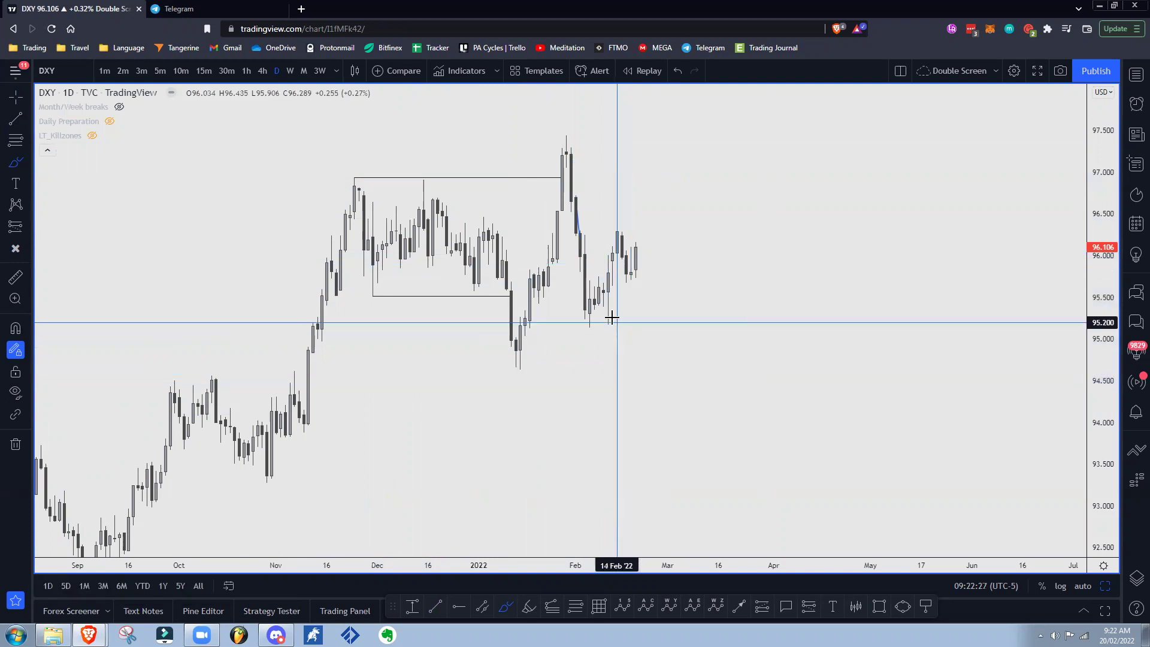
Brush a double-bottom path with a short base line at the February lows, and undo the sketch
mouse_move(584, 287)
mouse_down()
mouse_move(594, 325)
mouse_move(605, 290)
mouse_move(611, 349)
mouse_move(636, 234)
mouse_up()
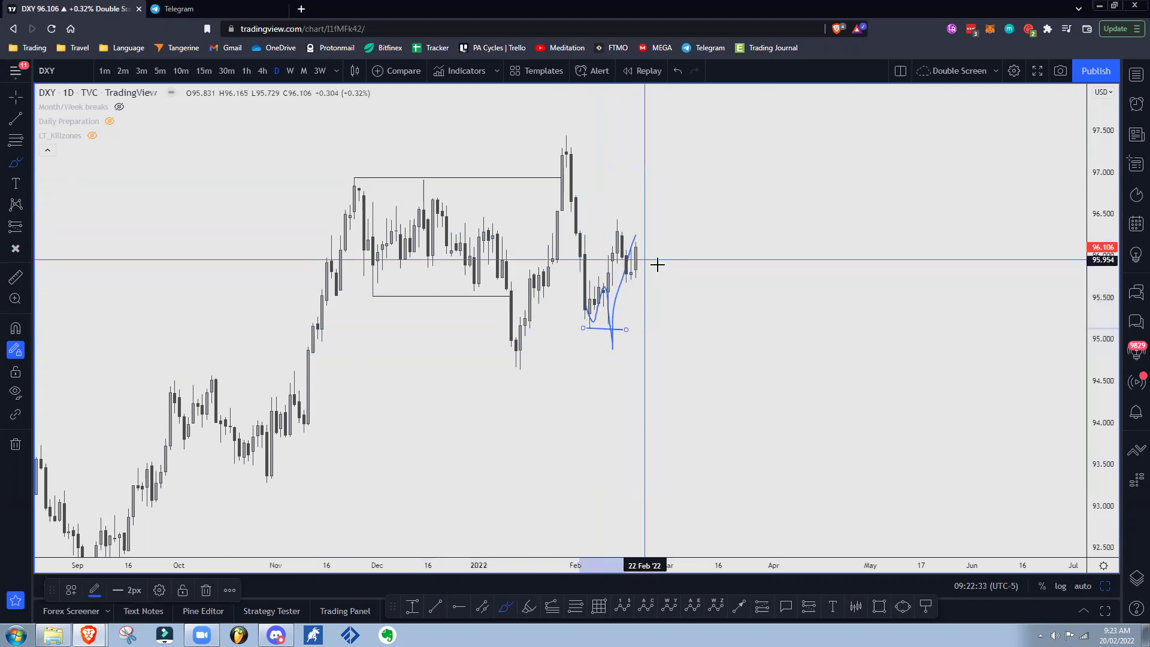
key(ctrl)
key(ctrl+z)
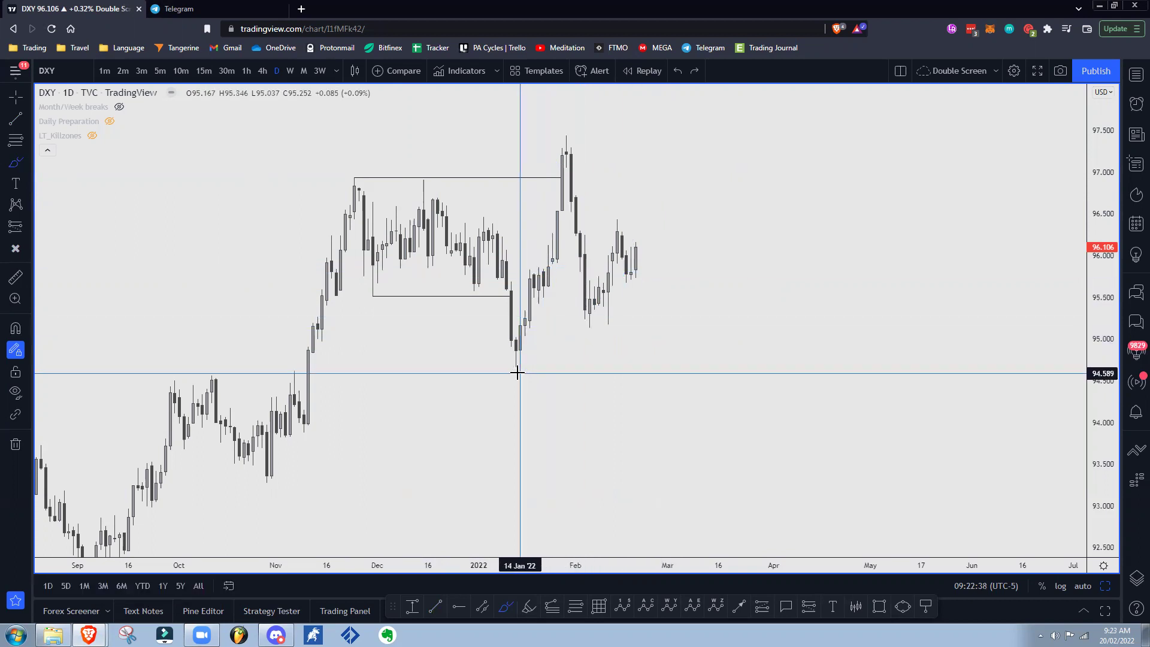
Brush rising strokes beneath the January and February lows to mark the higher lows, and undo them
drag(523, 373, 622, 333)
click(590, 329)
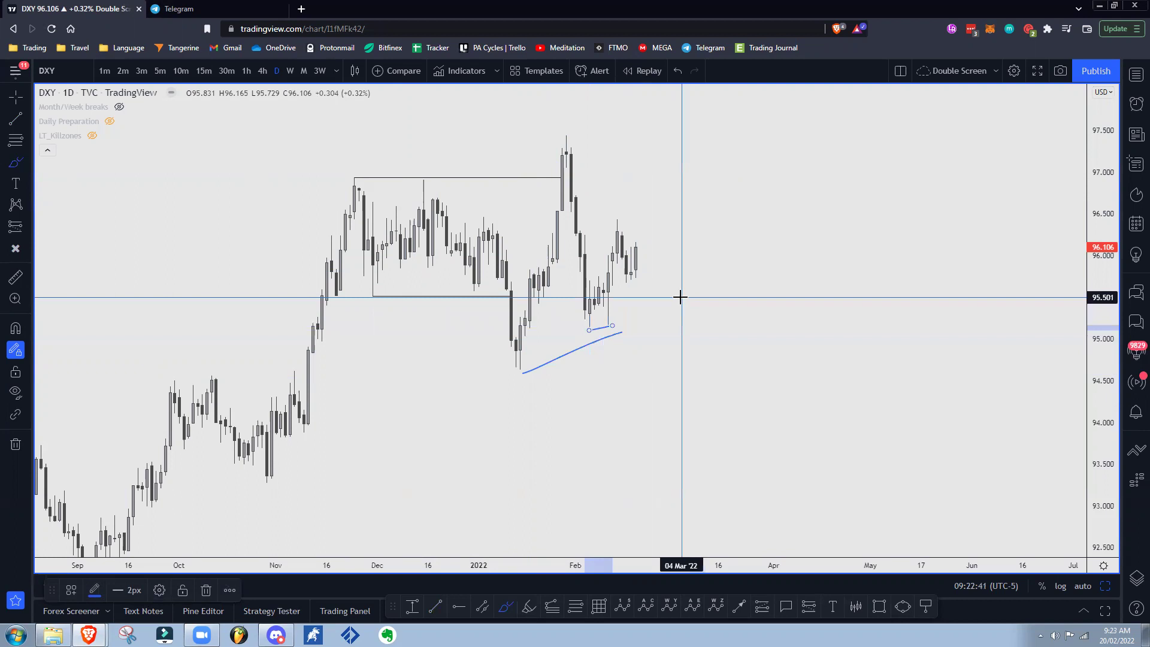
key(ctrl)
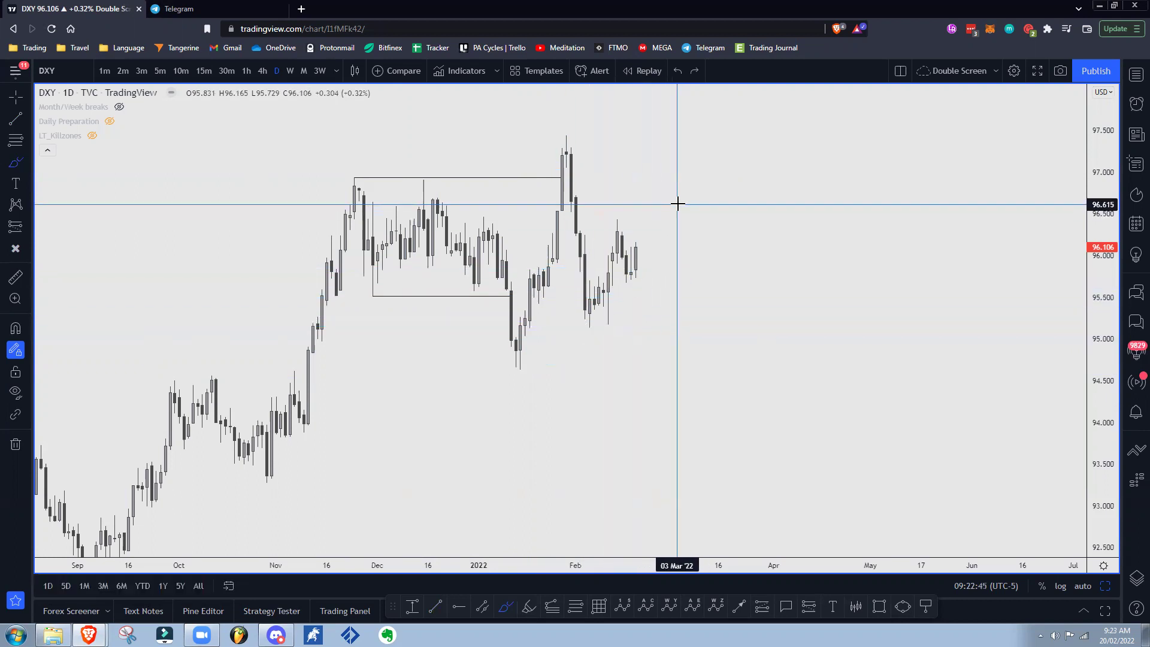
Switch the chart to the weekly and on to the monthly timeframe, undoing the accidental brush stroke
click(744, 284)
click(291, 71)
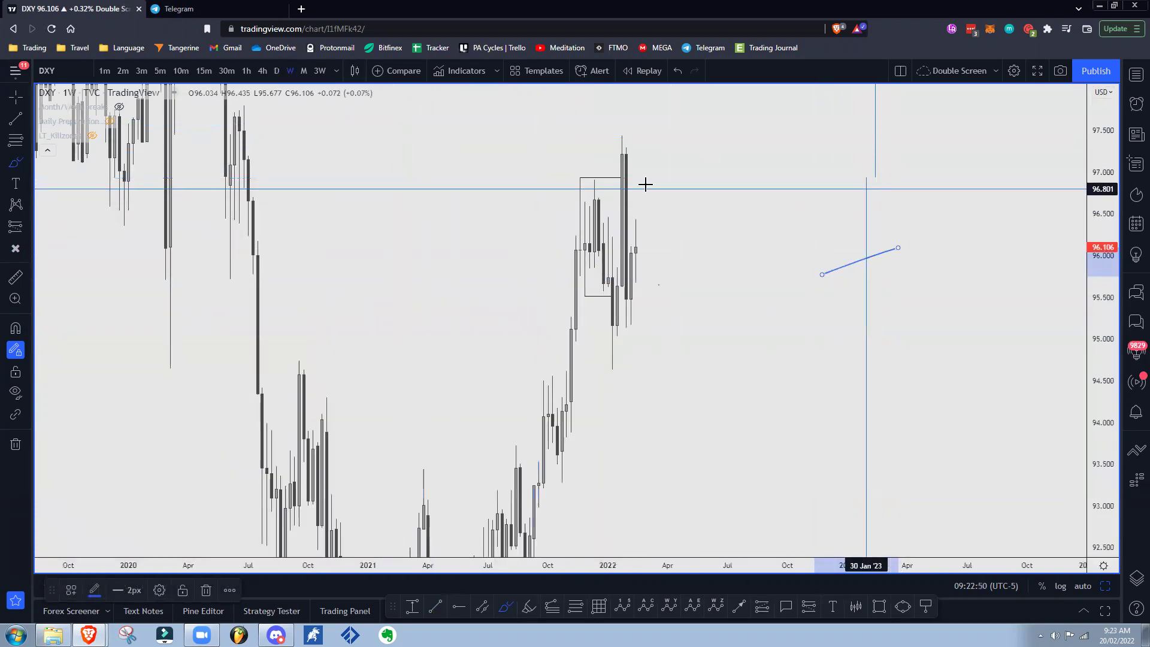
key(ctrl+z)
click(304, 71)
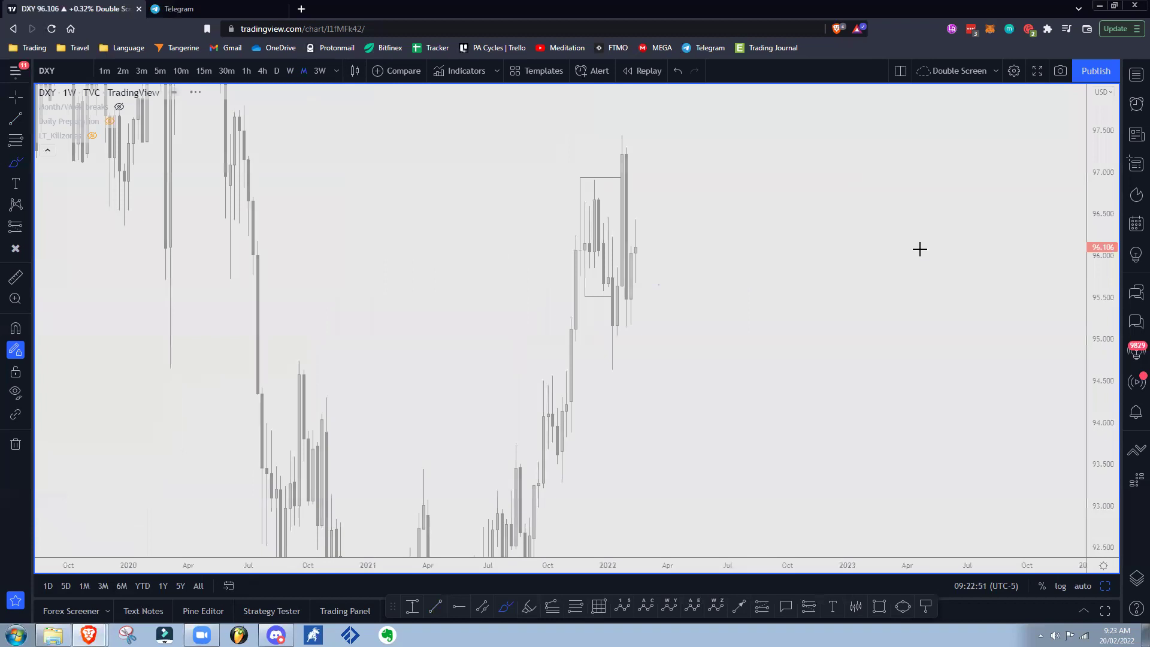
drag(1108, 296, 1106, 413)
scroll(865, 341, up, 3)
drag(857, 326, 816, 249)
scroll(790, 274, up, 2)
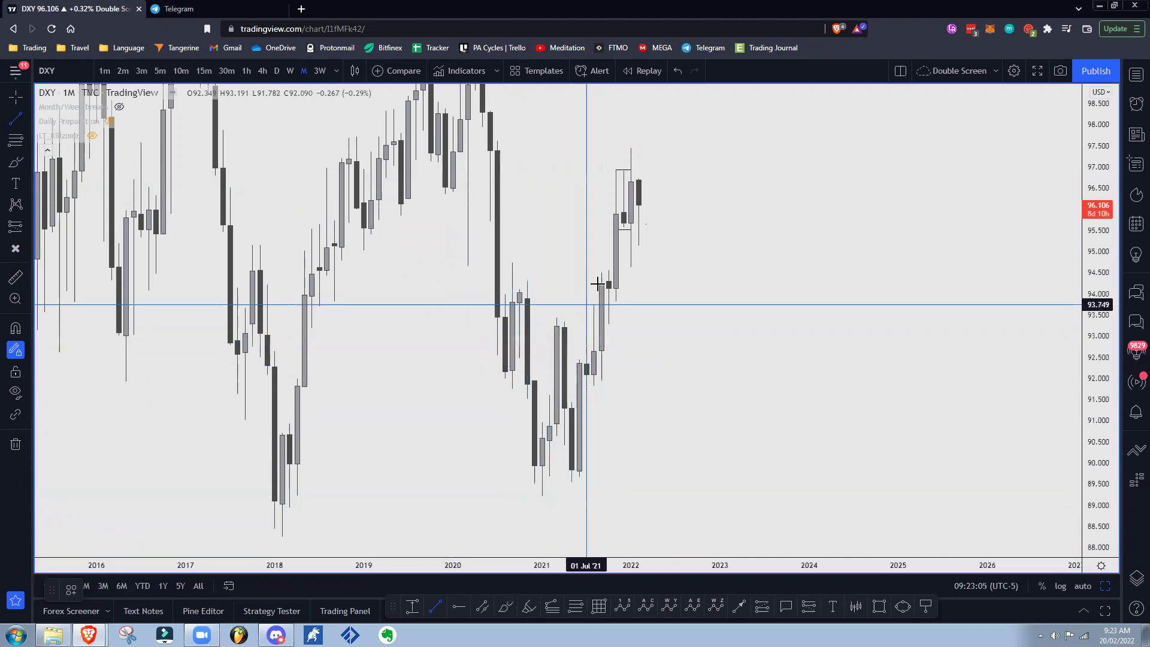
Draw a horizontal trend line at 94.038 from the October 2020 candle to late 2021
click(517, 293)
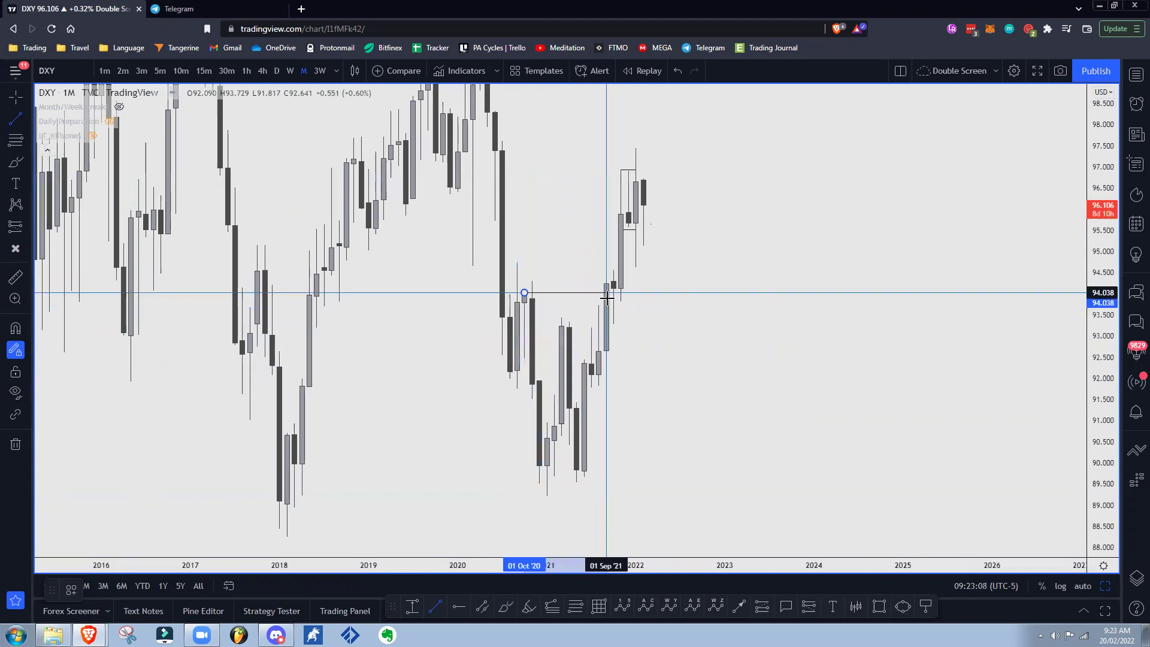
click(525, 294)
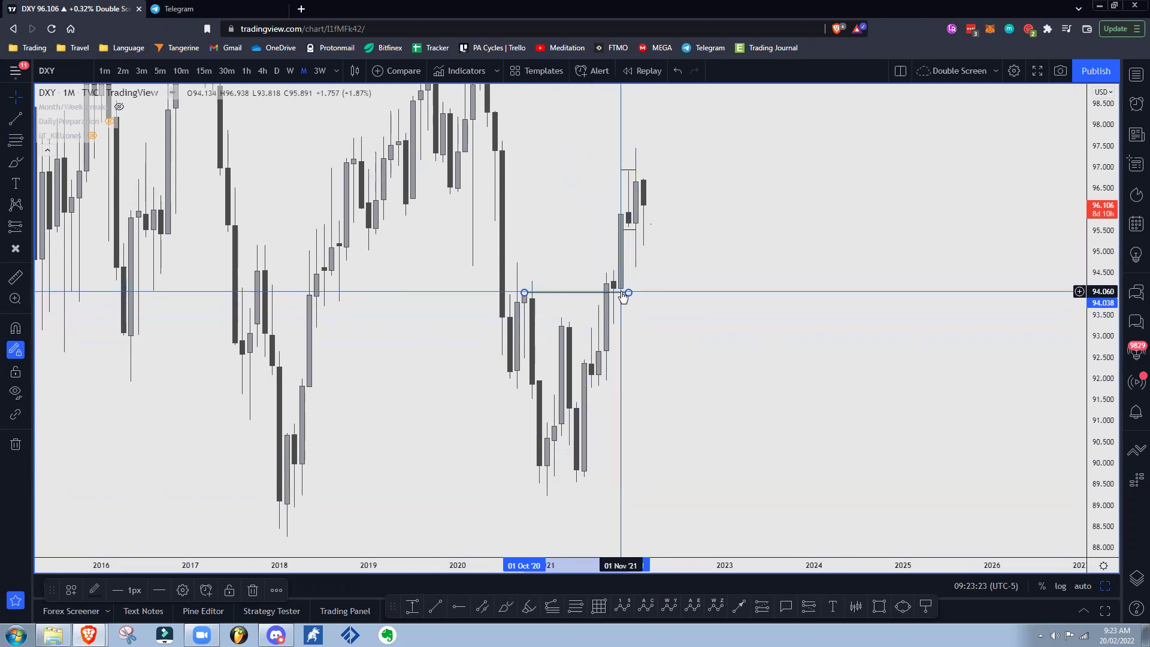
click(742, 245)
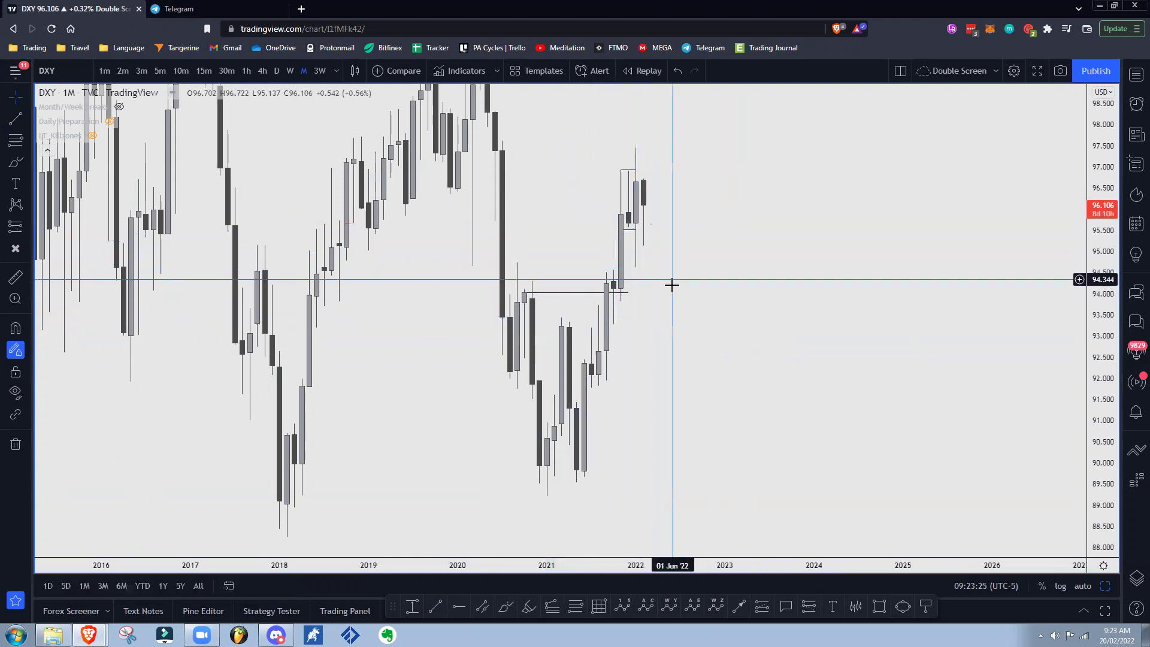
Remove the stray brush dot beside the latest monthly candle
drag(665, 290, 641, 303)
scroll(642, 303, up, 1)
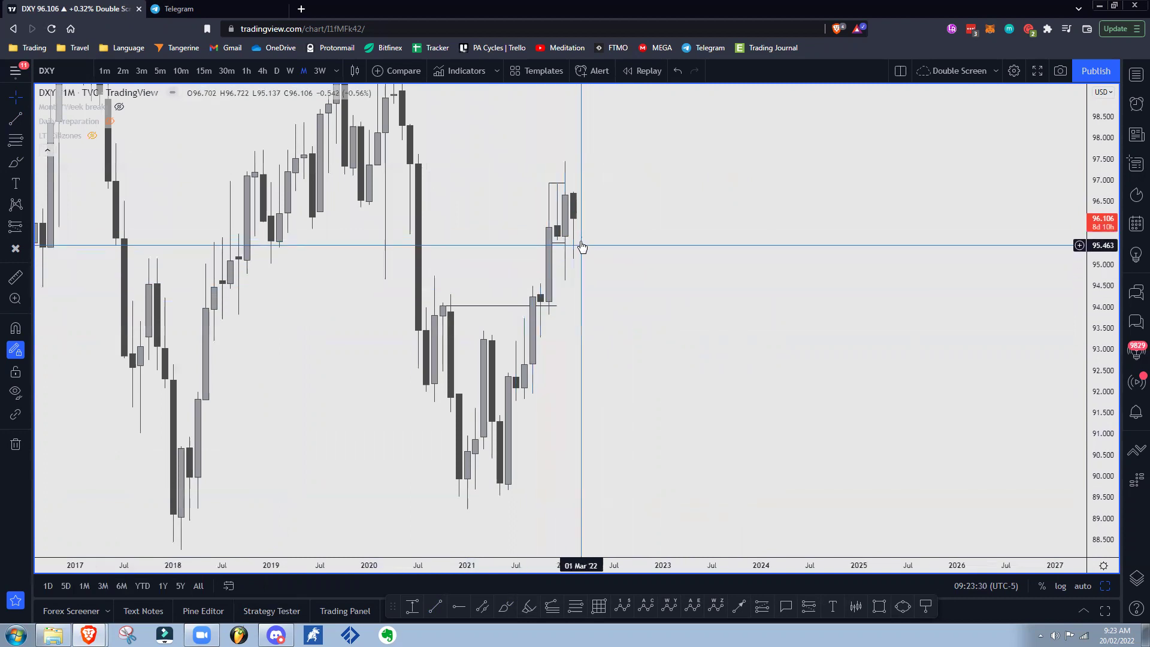
right_click(581, 238)
click(644, 442)
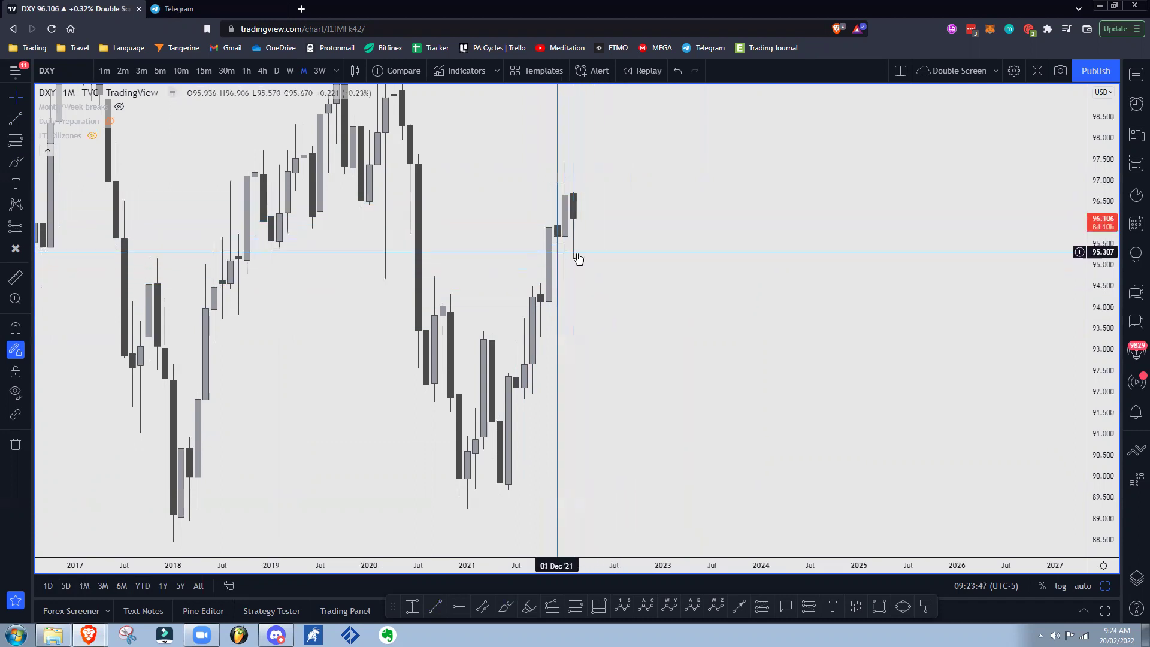
Draw a rectangle from 97.945 to 97.617 spanning May 2020 to May 2025 and apply the FVG template to it
drag(741, 208, 784, 243)
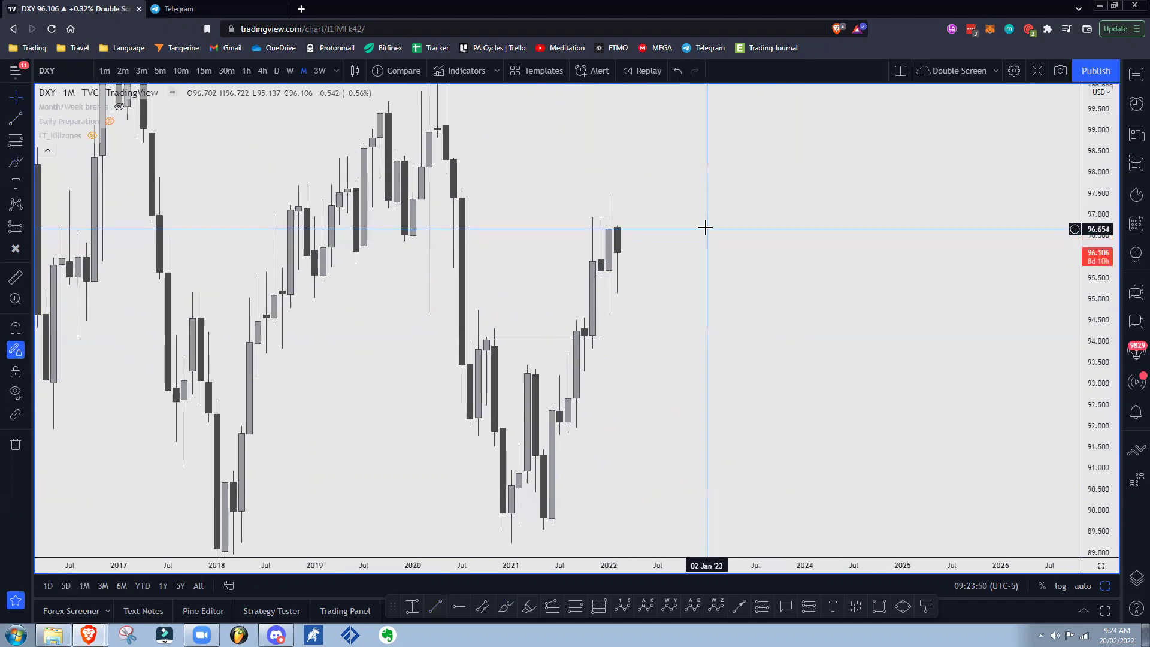
click(28, 165)
click(89, 211)
click(446, 175)
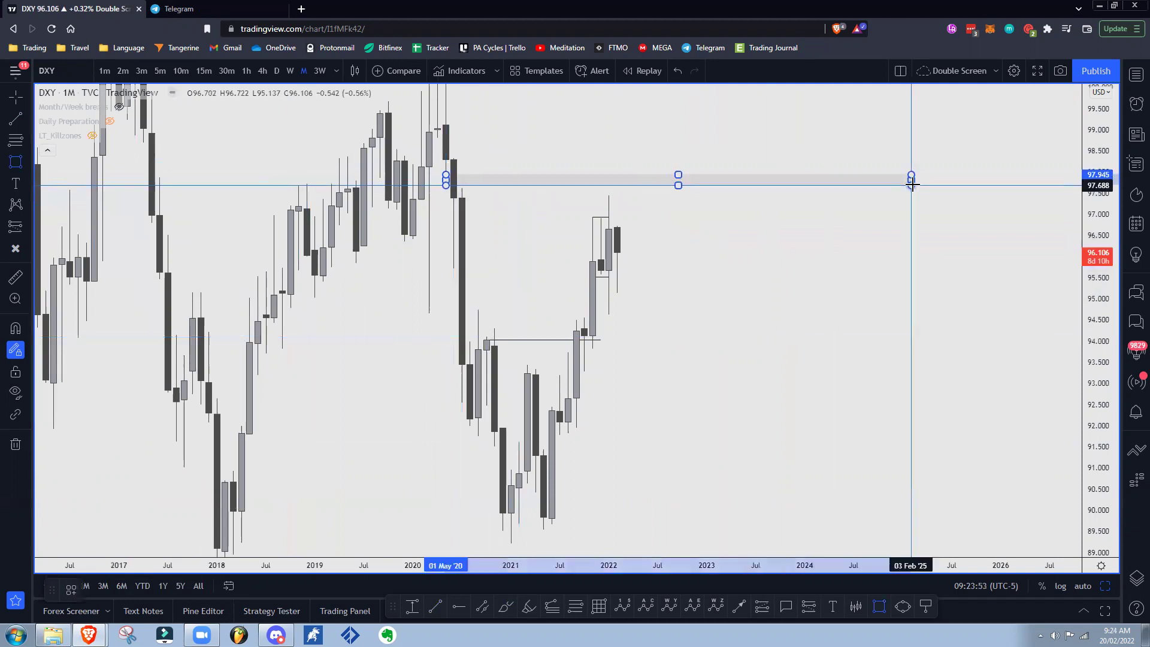
click(938, 188)
right_click(938, 190)
mouse_move(983, 202)
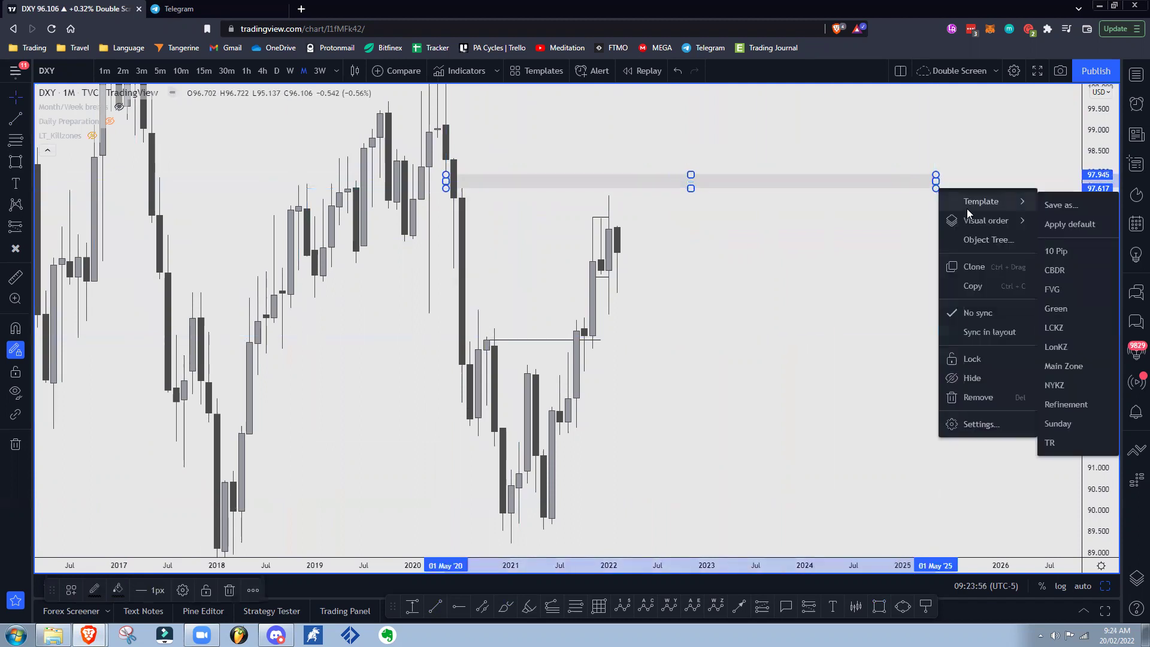
click(1069, 291)
Draw a horizontal trend line at the January 2022 high of 97.441, extending to about May 2022
drag(921, 321, 957, 316)
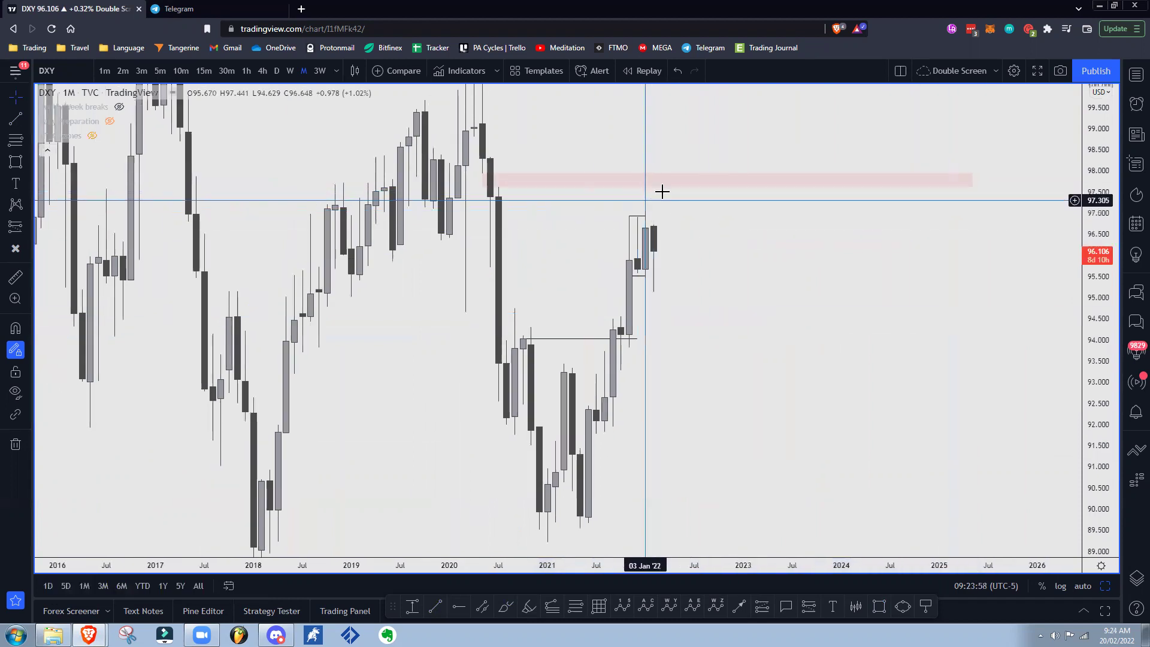
click(16, 118)
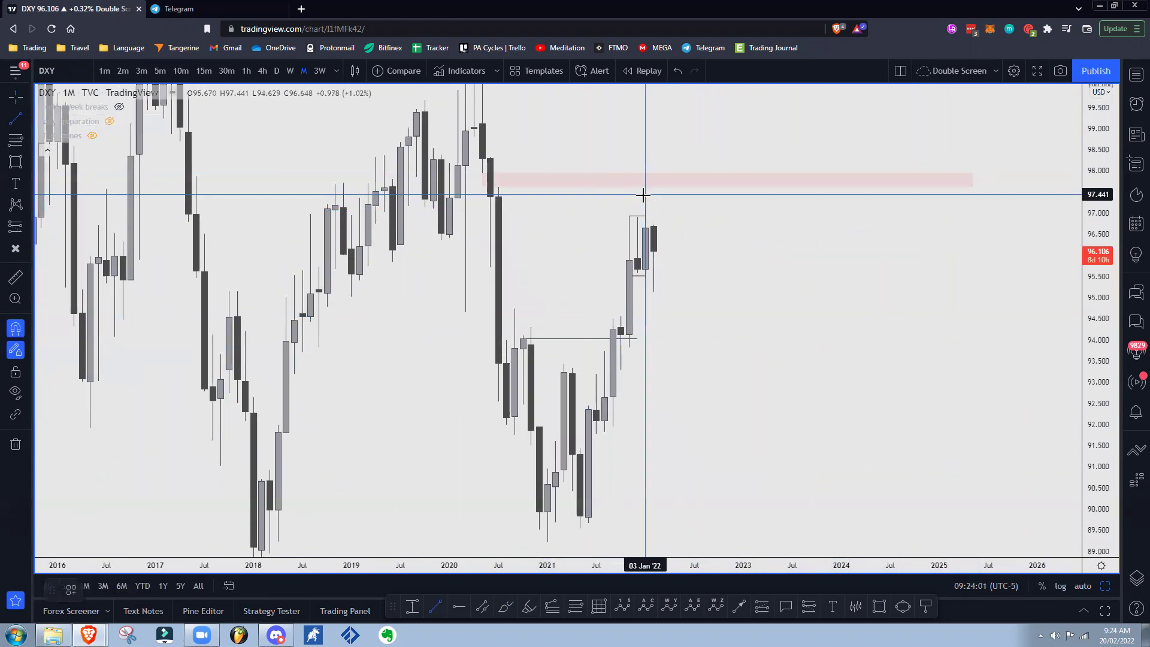
click(677, 194)
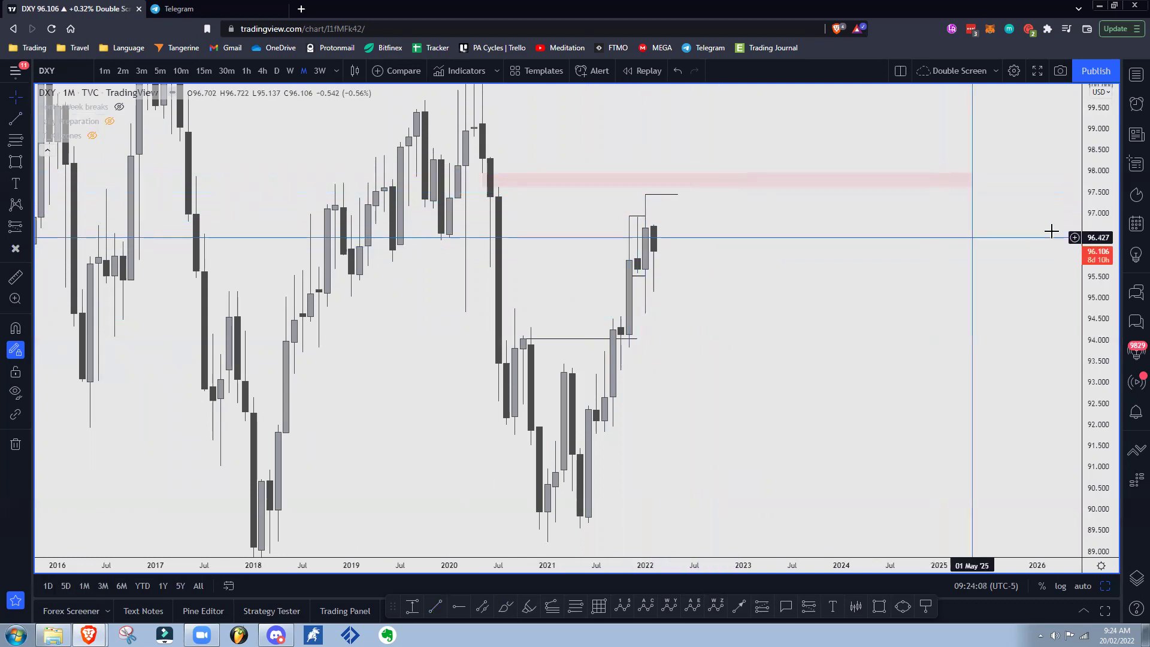
Review the monthly price action around the FVG zone and switch the chart to the weekly timeframe
drag(1107, 290, 1107, 413)
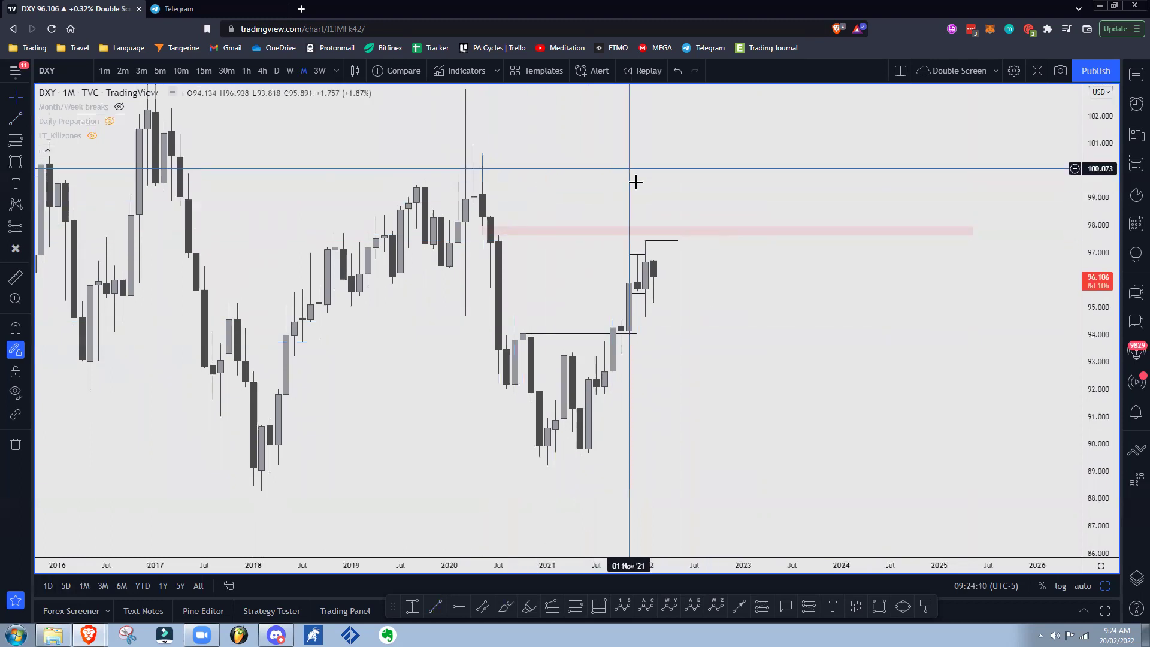
drag(800, 178, 807, 186)
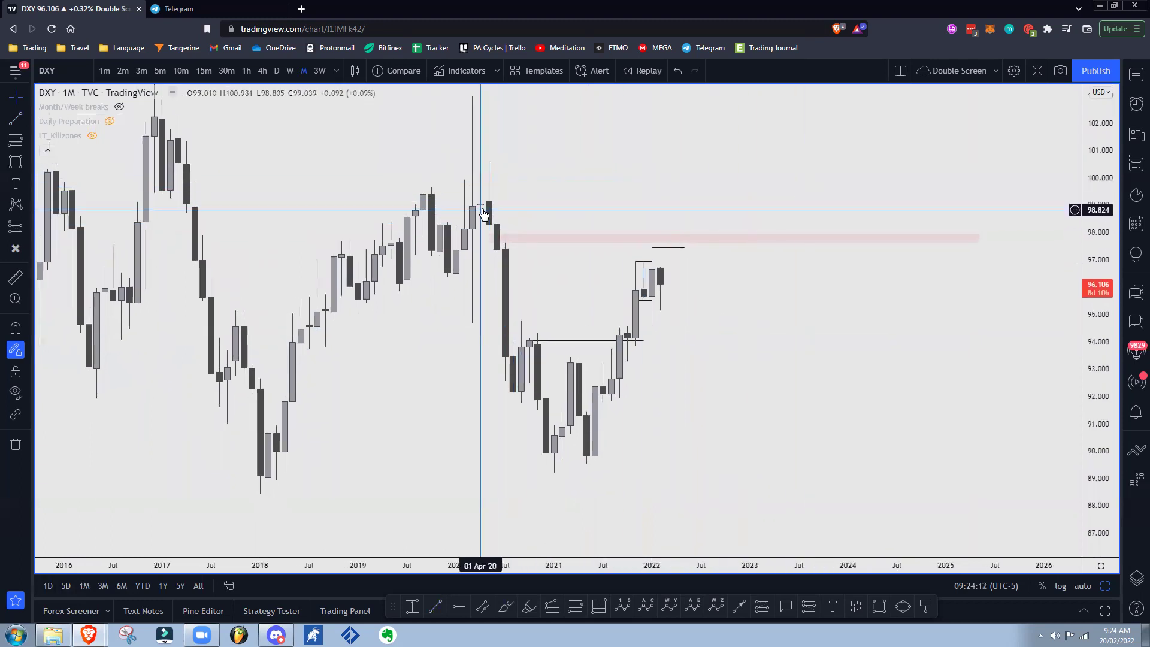
drag(625, 222, 763, 188)
scroll(843, 250, up, 1)
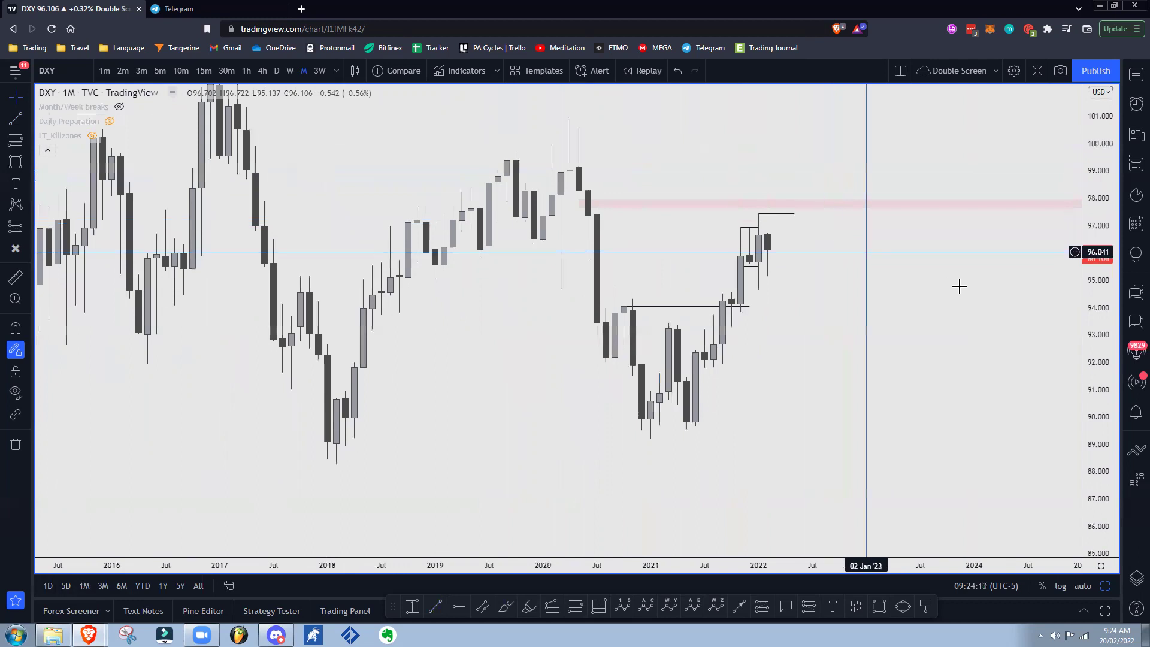
drag(1094, 323, 1059, 240)
click(290, 71)
drag(1098, 368, 1091, 273)
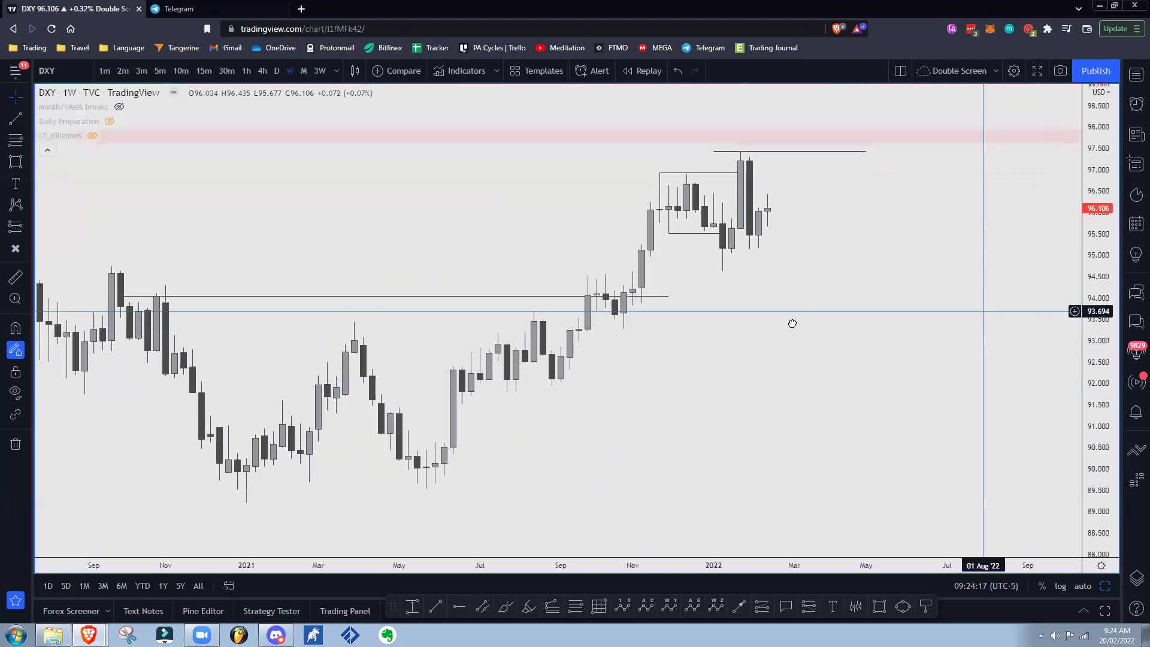
Adjust the 97.441 trend line at the January 2022 high to run from 24 January to 2 May 2022
drag(912, 312, 832, 312)
drag(621, 199, 582, 199)
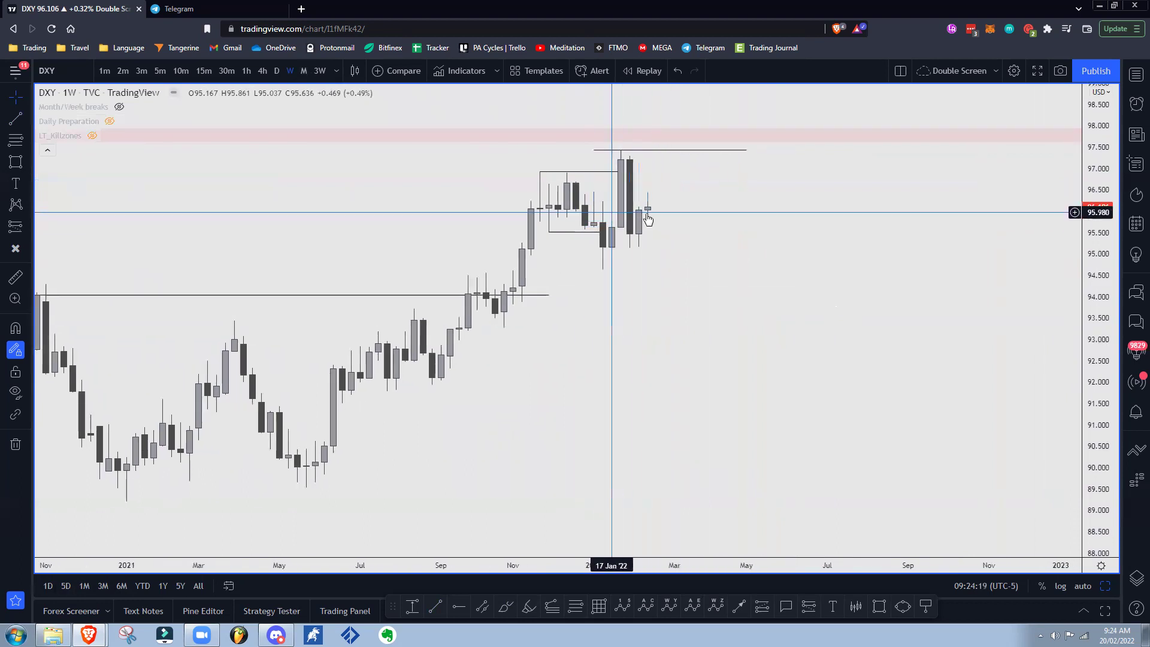
scroll(668, 265, right, 2)
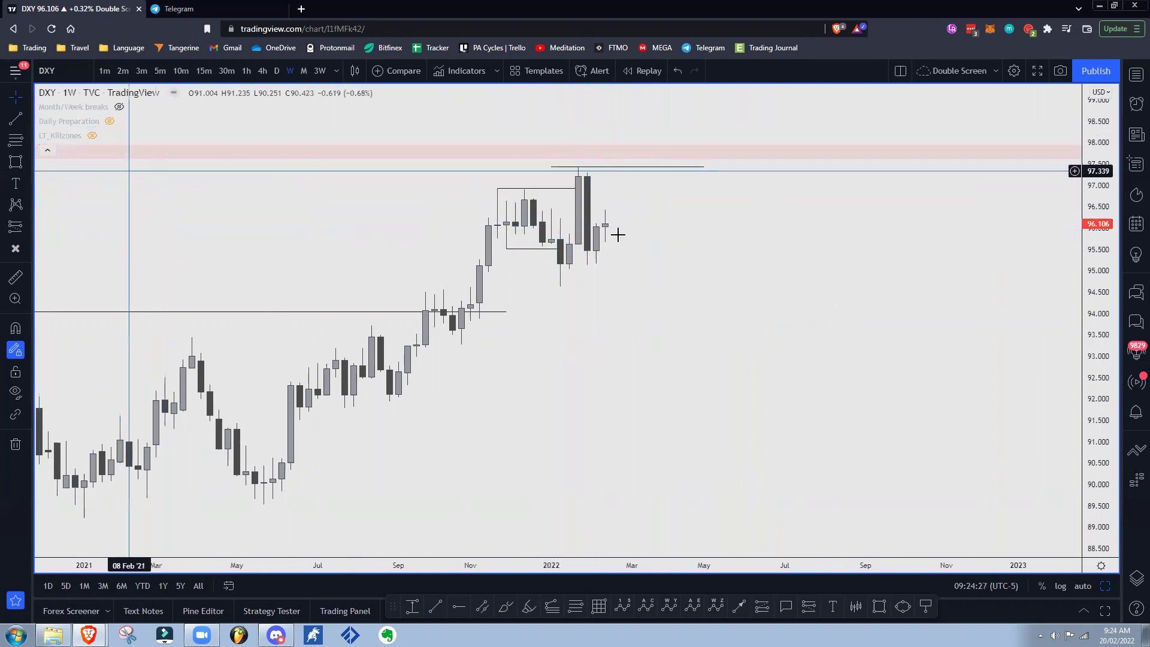
click(560, 249)
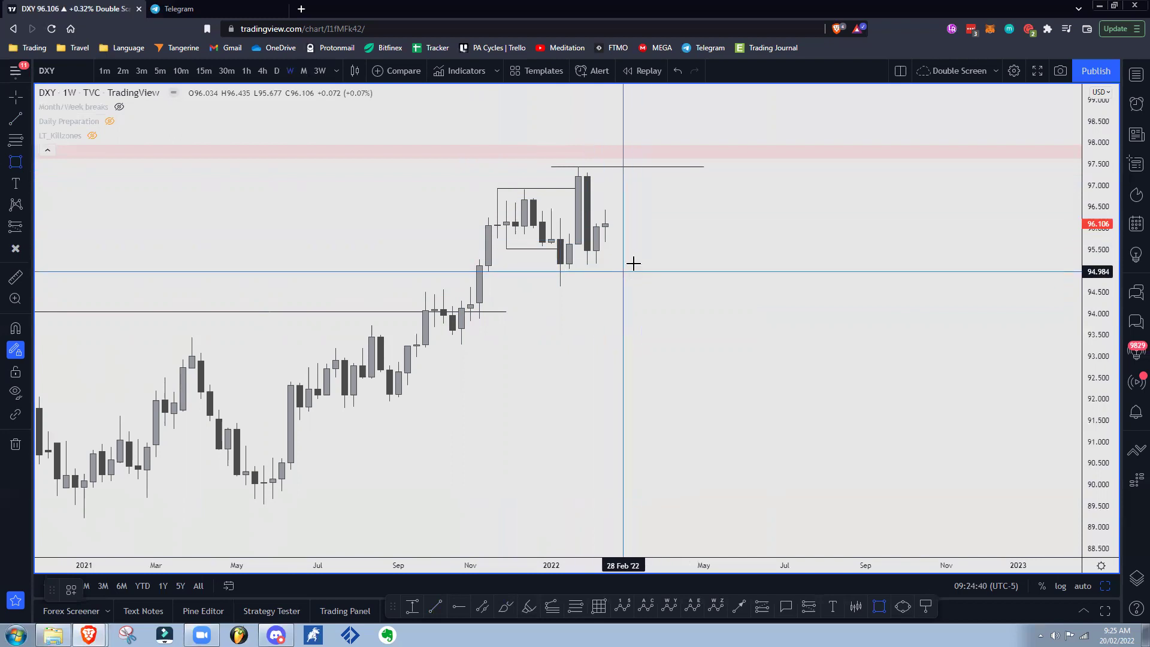
drag(560, 168, 579, 167)
click(730, 184)
drag(722, 167, 704, 167)
scroll(743, 294, down, 3)
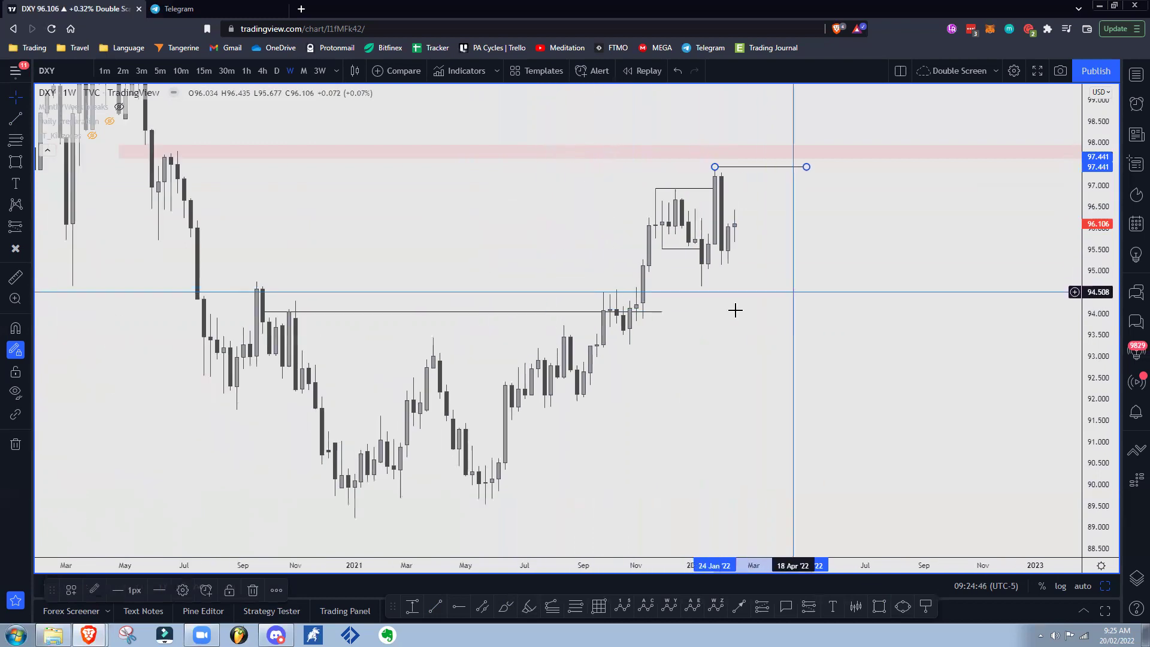
scroll(584, 289, up, 2)
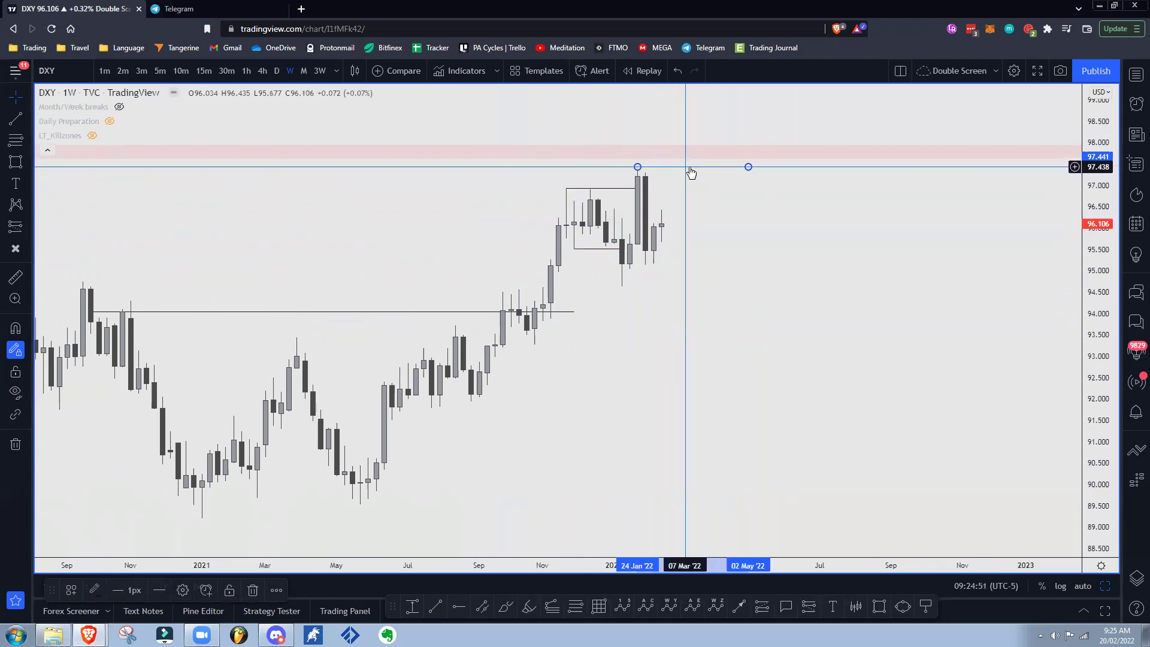
Switch the chart to the daily timeframe and enlarge the November 2021 to February 2022 price action
click(278, 71)
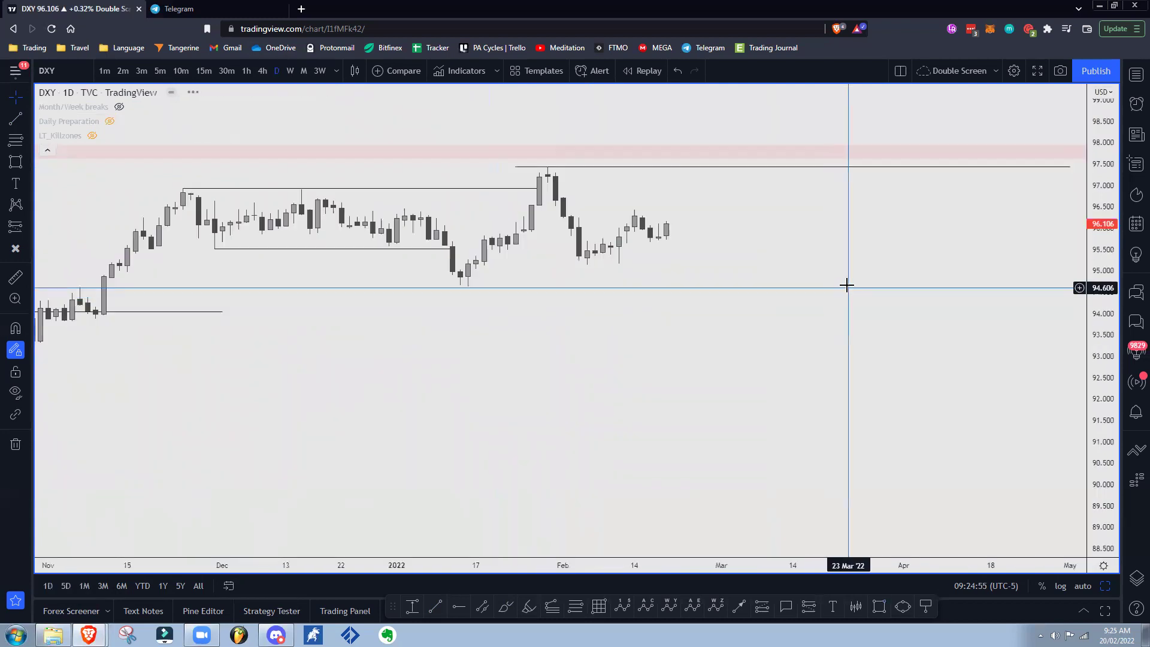
drag(1090, 360, 1091, 203)
drag(840, 263, 841, 338)
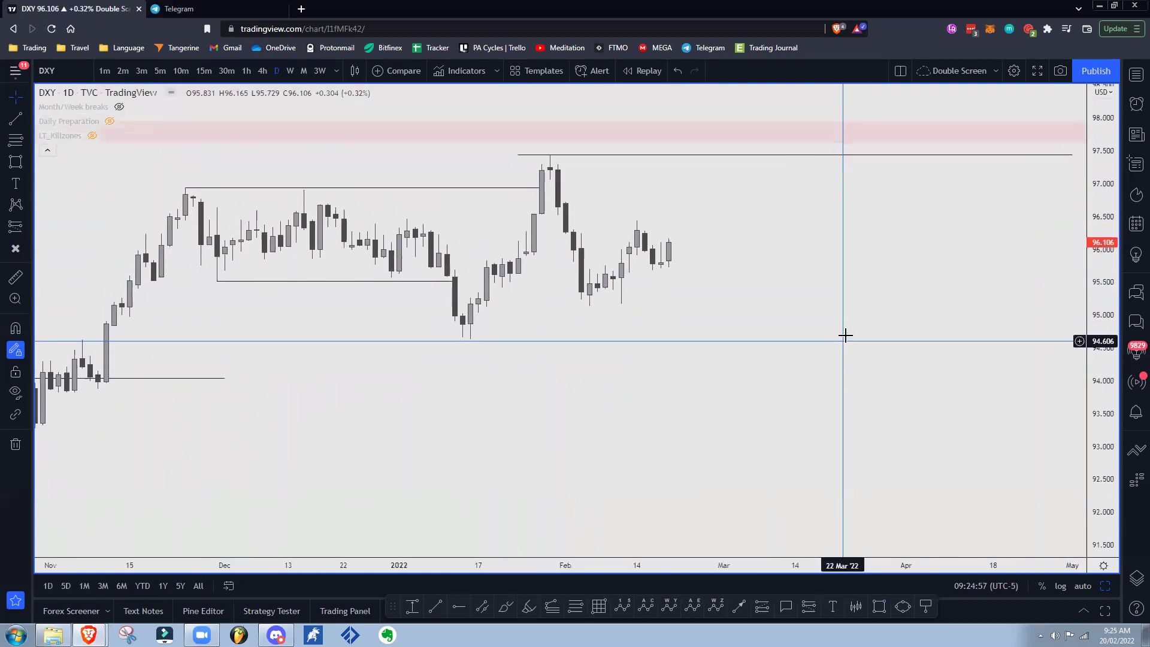
scroll(842, 340, down, 2)
drag(1090, 394, 1090, 298)
drag(985, 309, 860, 338)
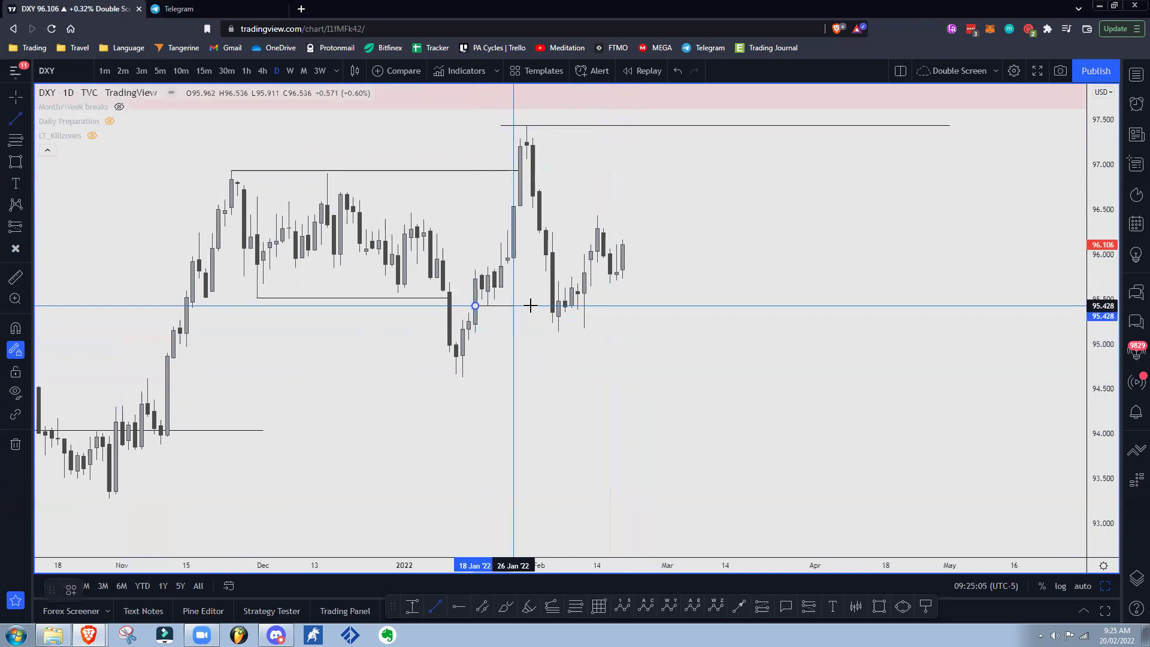
Draw a rectangle from 97.057 to 96.730 around the late-January peak, spanning 25 January to 3 February 2022
key(Escape)
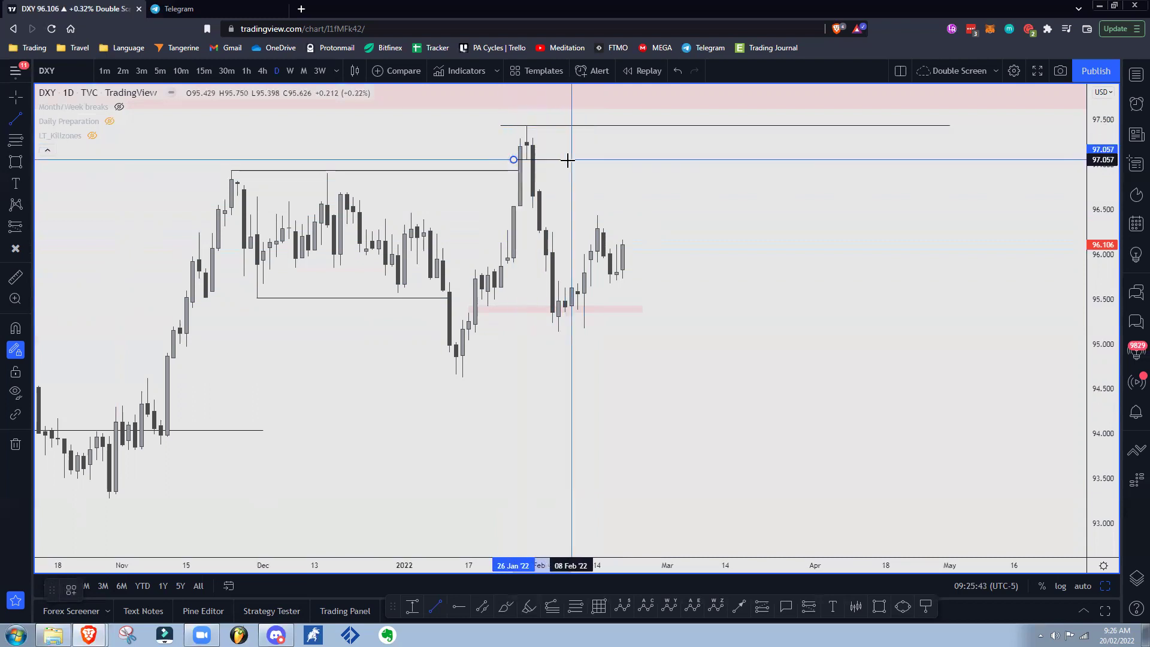
key(Escape)
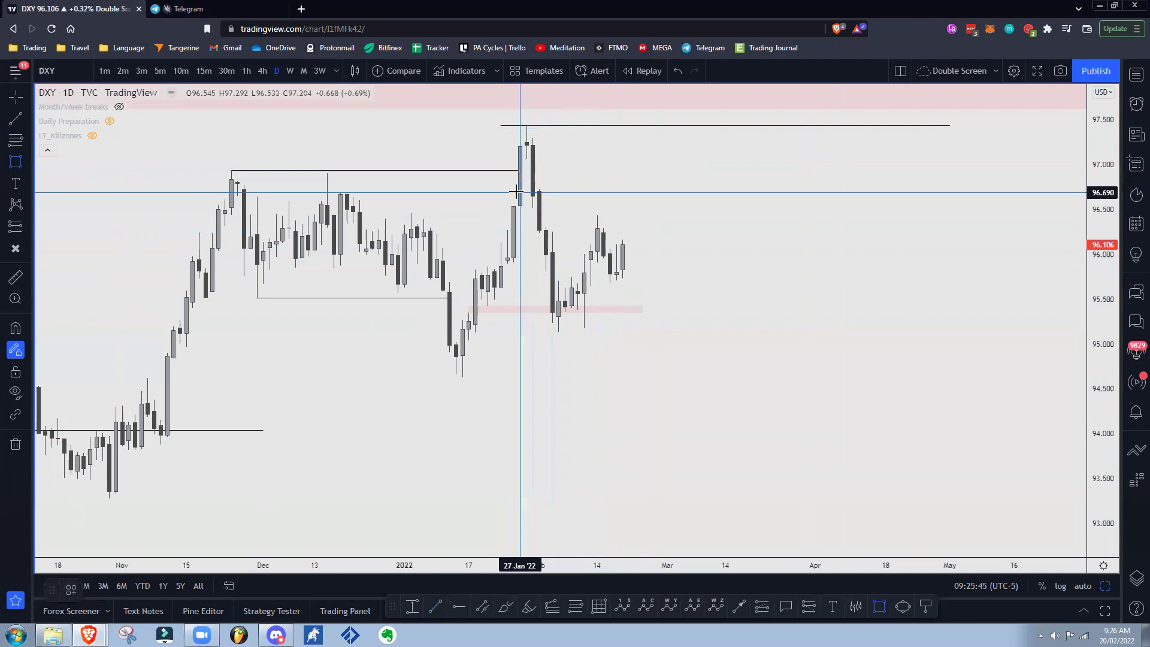
drag(511, 188, 580, 160)
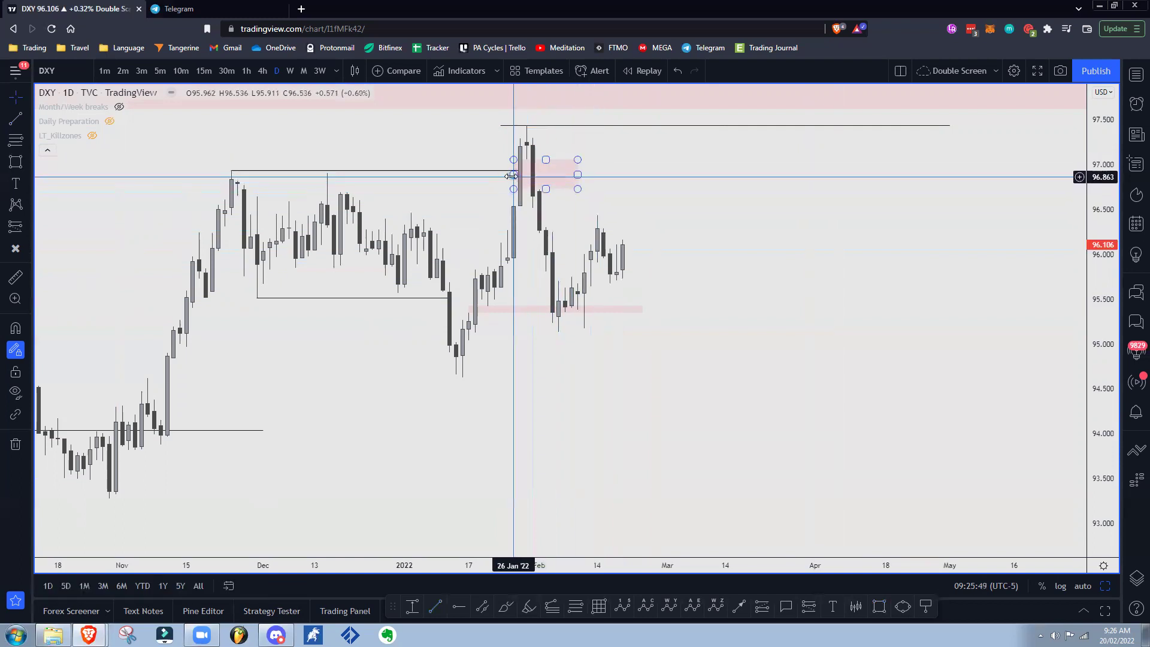
drag(513, 177, 507, 175)
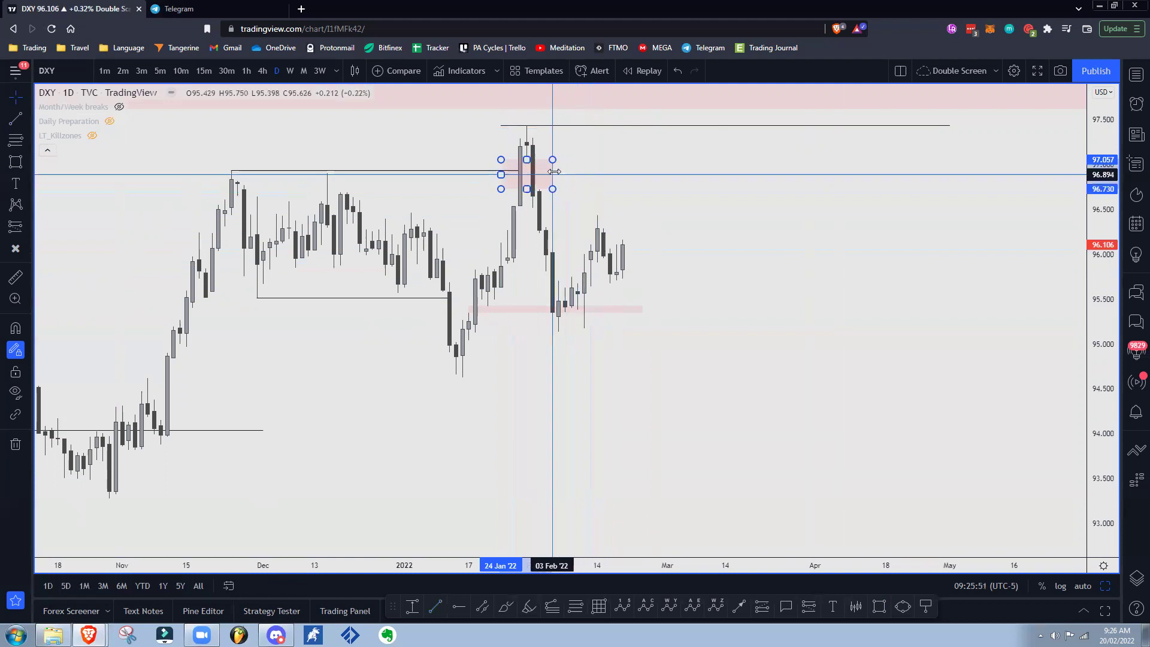
click(568, 174)
drag(502, 174, 507, 174)
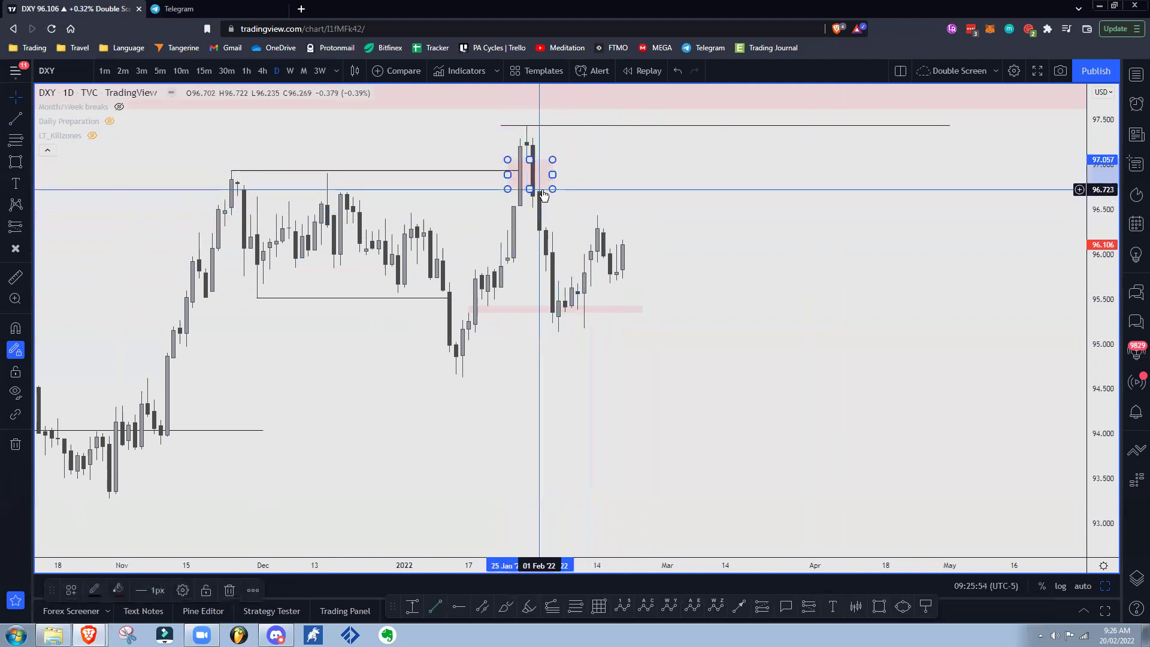
Clone the peak rectangle lower down and resize it to 96.518–96.302, spanning 25 January to 17 February 2022
drag(539, 189, 552, 232)
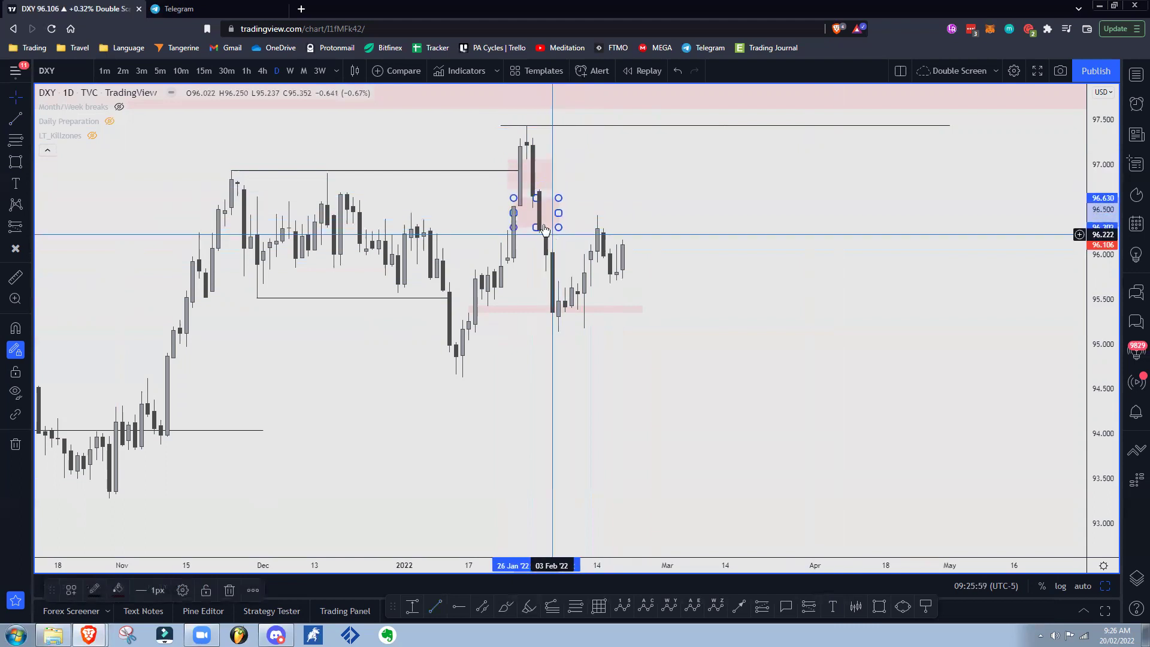
mouse_move(535, 198)
mouse_down()
mouse_move(533, 214)
mouse_move(508, 218)
mouse_move(617, 220)
mouse_up()
click(572, 188)
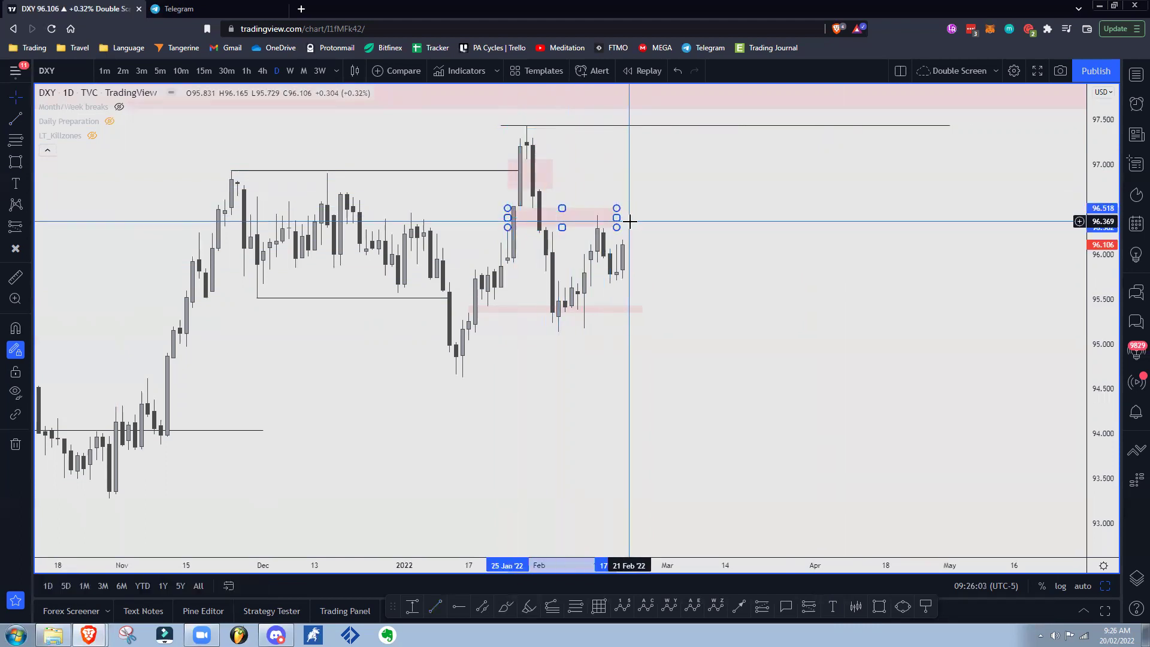
click(629, 221)
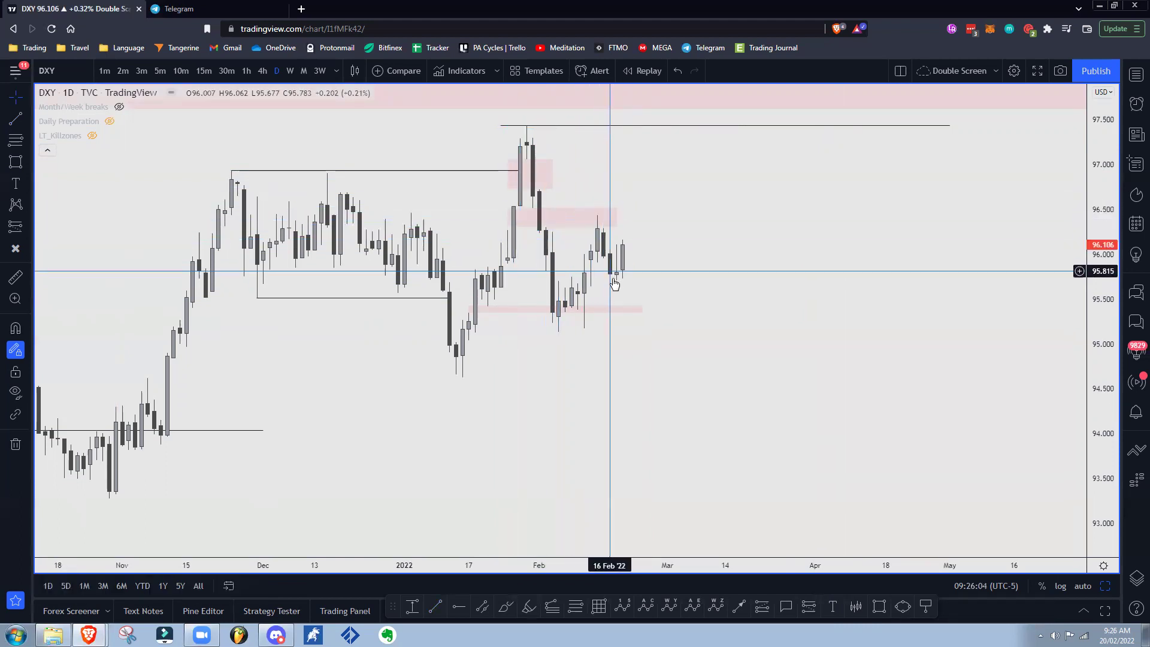
Remove the cloned rectangle below the late-January peak zone
click(548, 173)
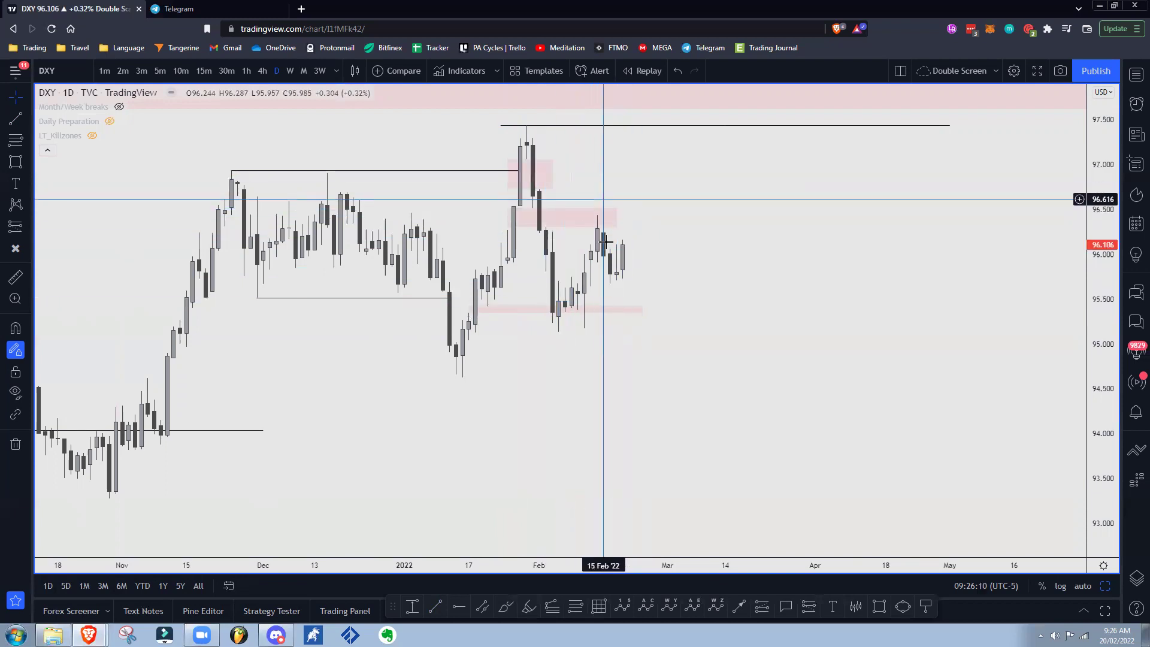
right_click(525, 210)
right_click(524, 210)
click(565, 420)
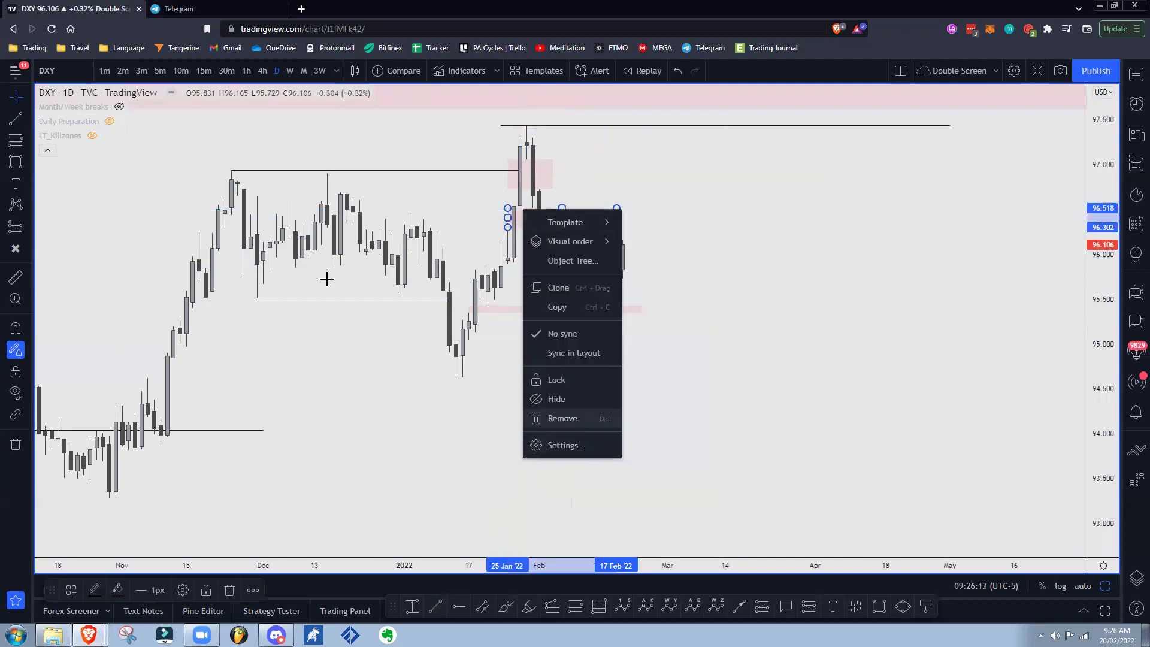
Draw a horizontal ray at 96.533 starting from the low of the 27 January 2022 candle
click(27, 121)
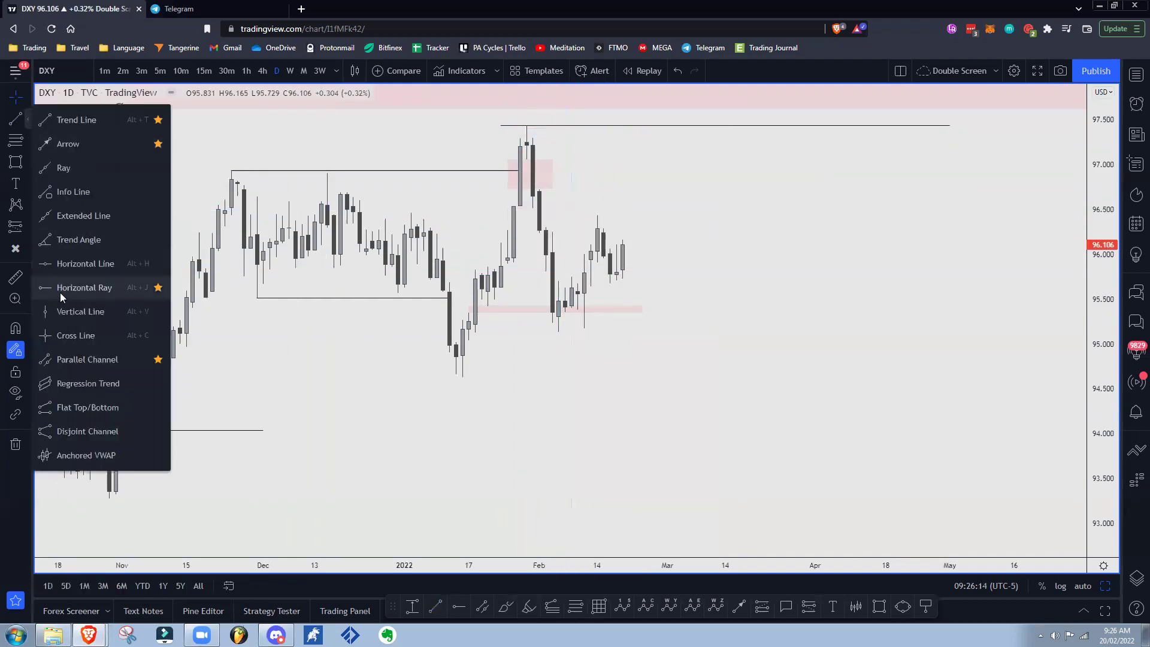
click(60, 289)
click(520, 207)
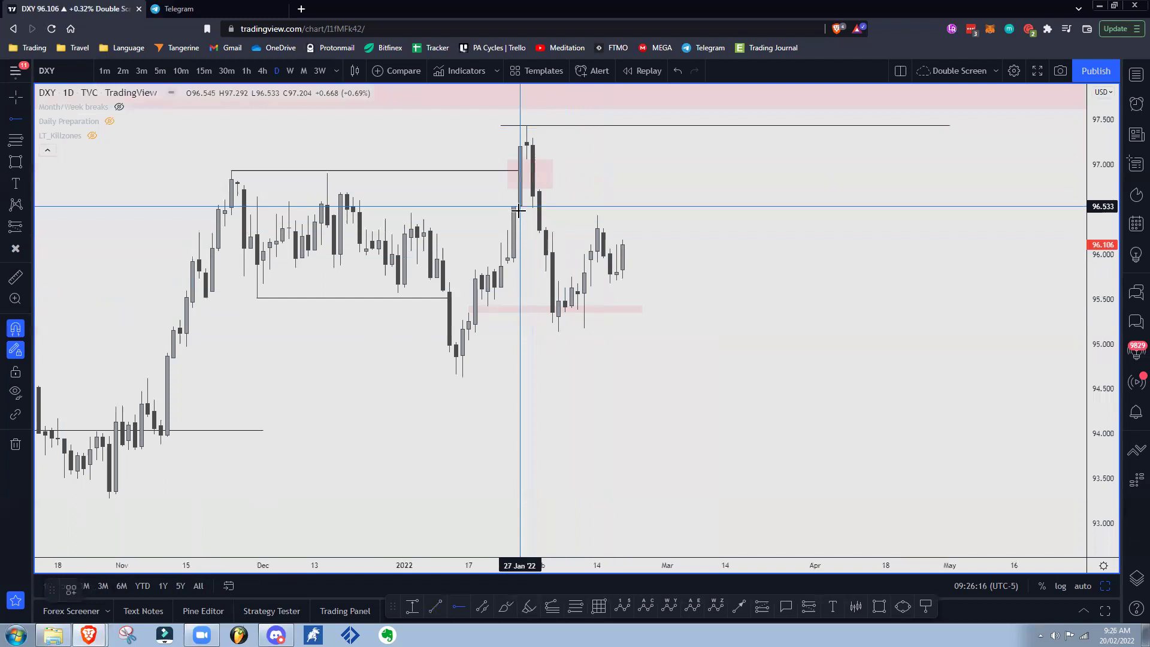
Draw a rectangle from 96.722 to 96.518 spanning 31 January to 1 April 2022 and apply the Main Zone template
click(15, 163)
ctrl+click(534, 211)
ctrl+click(539, 192)
mouse_move(540, 199)
mouse_down()
mouse_move(827, 205)
mouse_move(815, 203)
mouse_up()
right_click(816, 205)
mouse_move(867, 219)
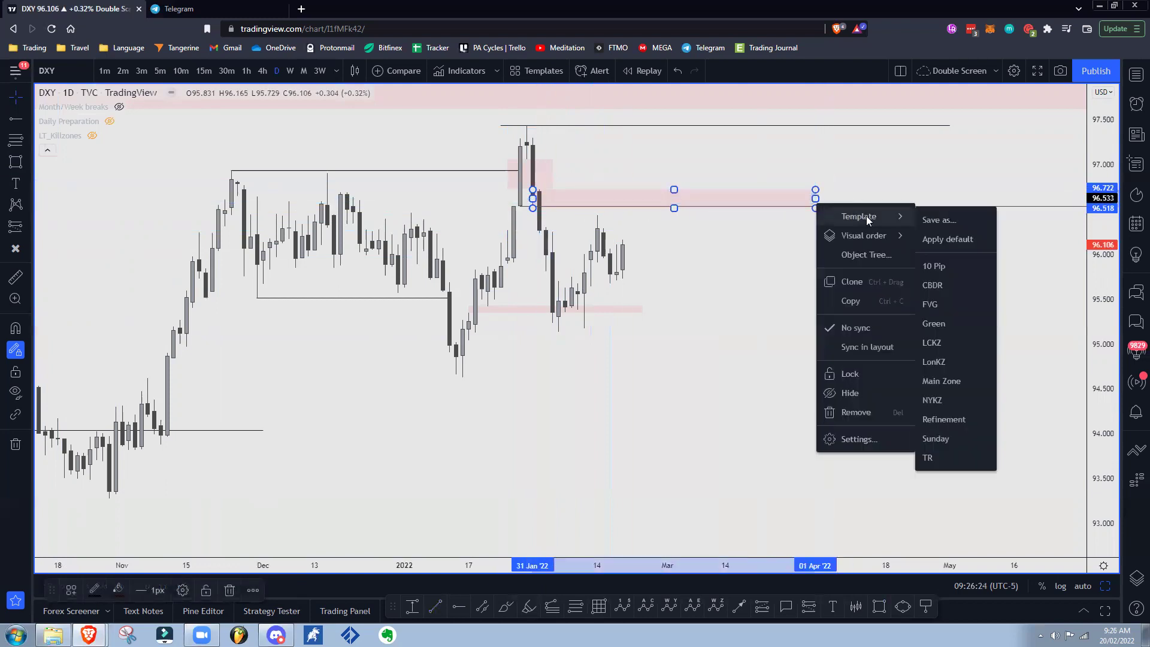
click(942, 382)
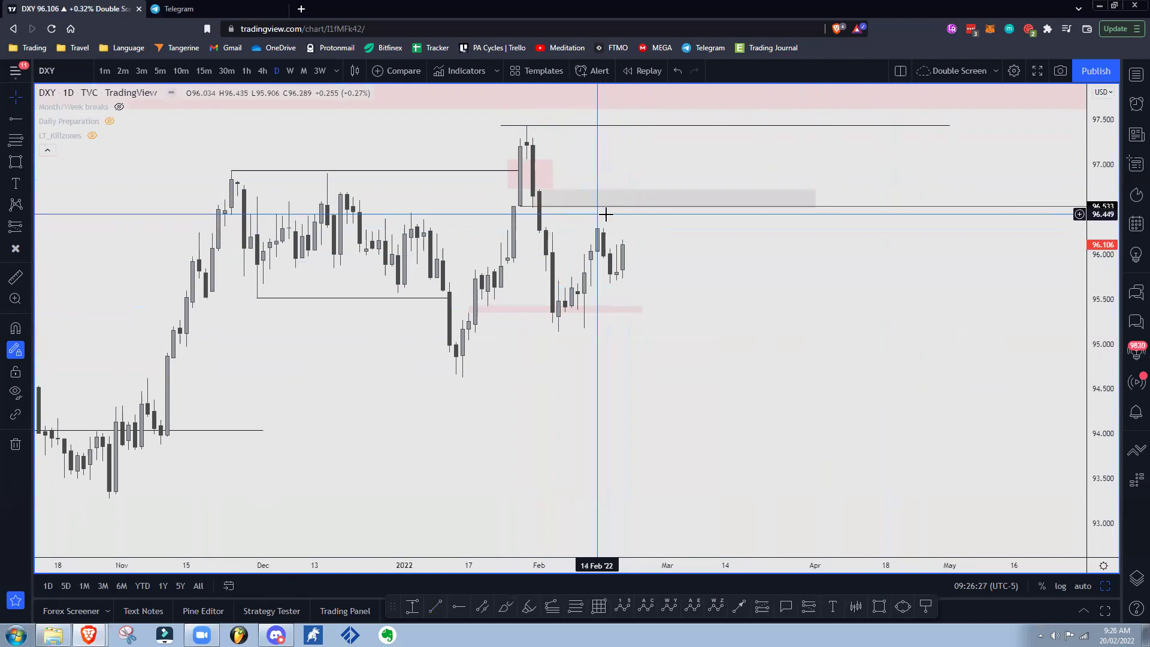
Draw a trend line at the 14 February 2022 high of 96.435 to 18 February and apply the template with the red $ label
click(26, 119)
click(58, 120)
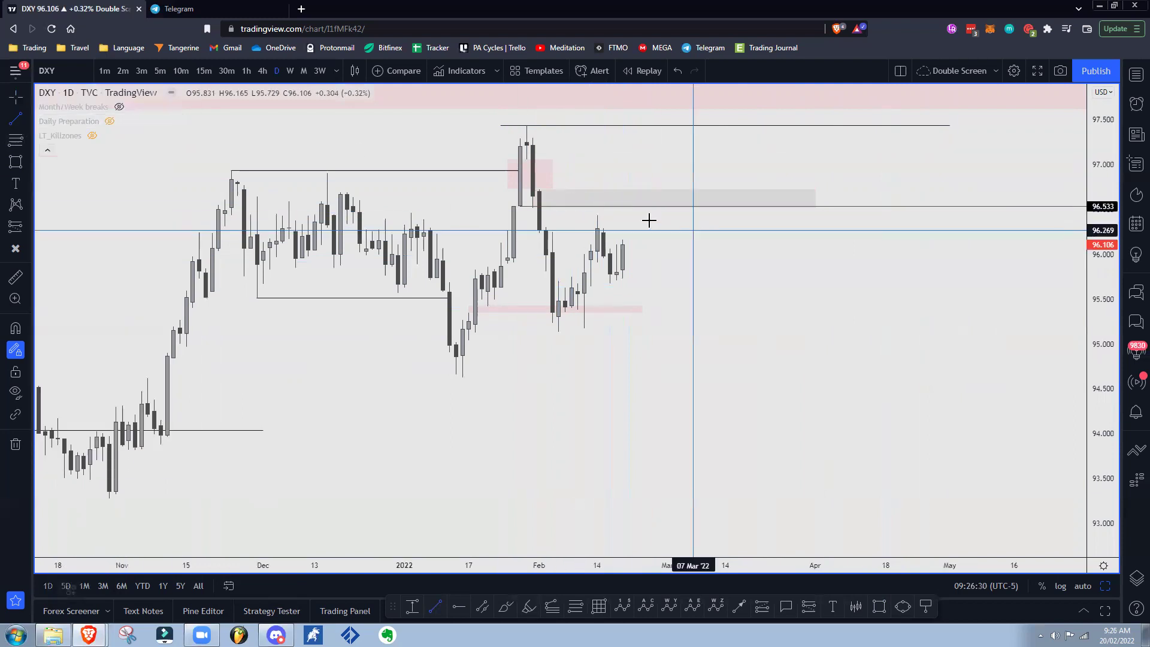
click(597, 215)
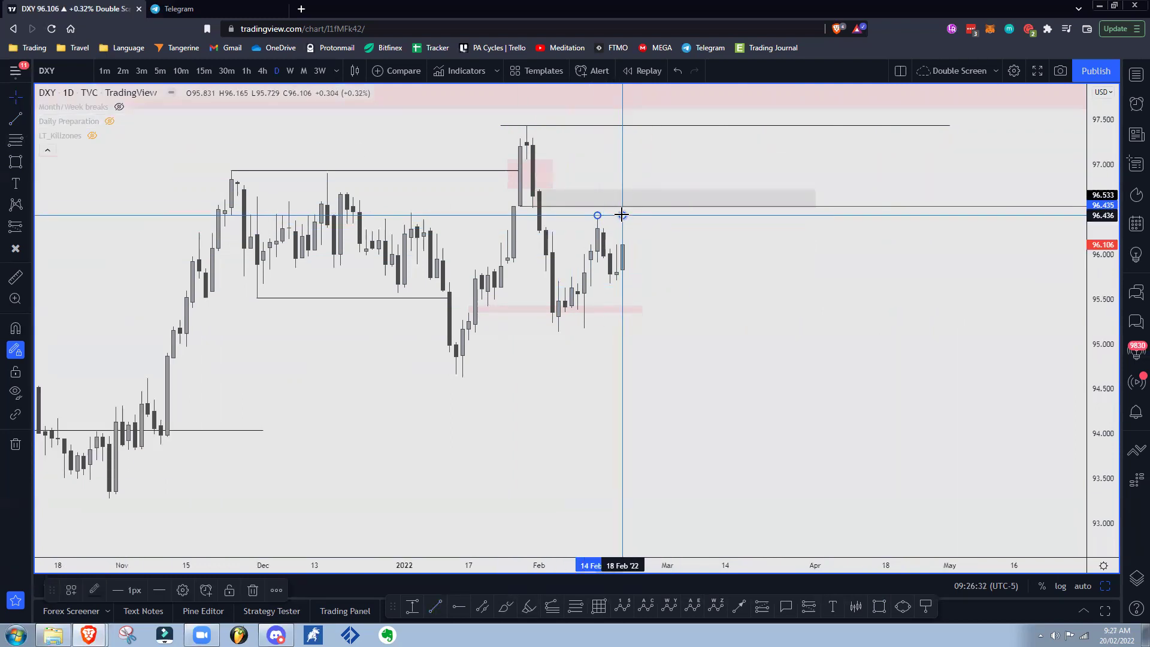
click(622, 214)
right_click(623, 215)
mouse_move(691, 255)
click(828, 442)
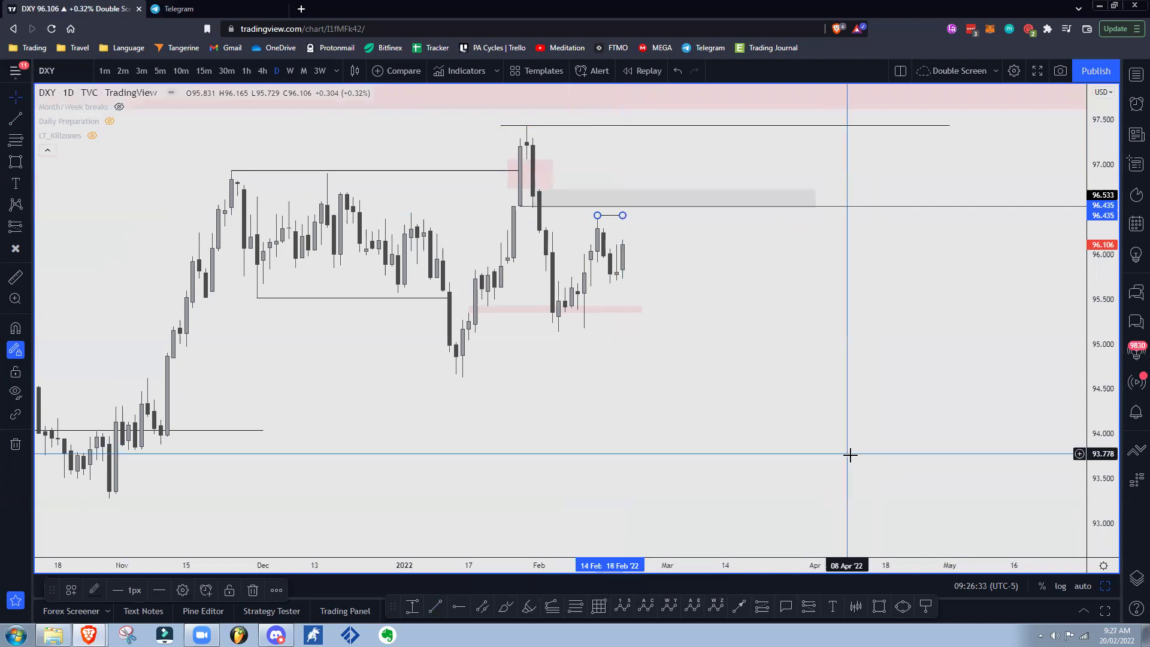
click(850, 455)
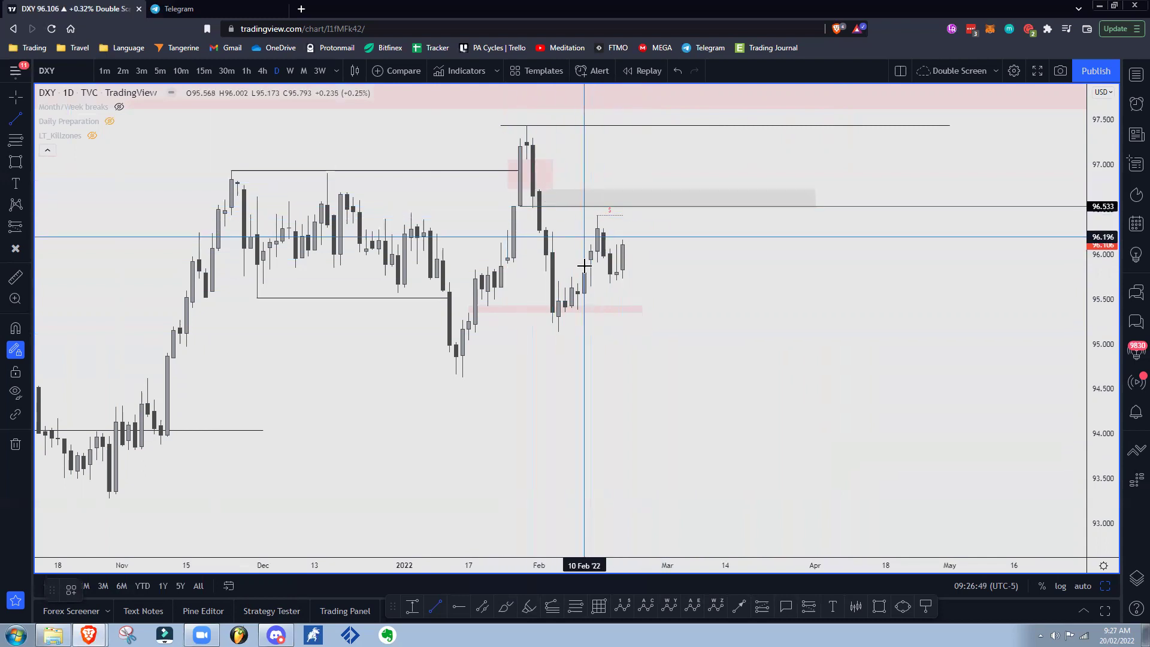
Draw horizontal trend lines at 96.022 from 3 to 22 February 2022 and at the late-January low of about 95.43 to 3 February
key(ctrl)
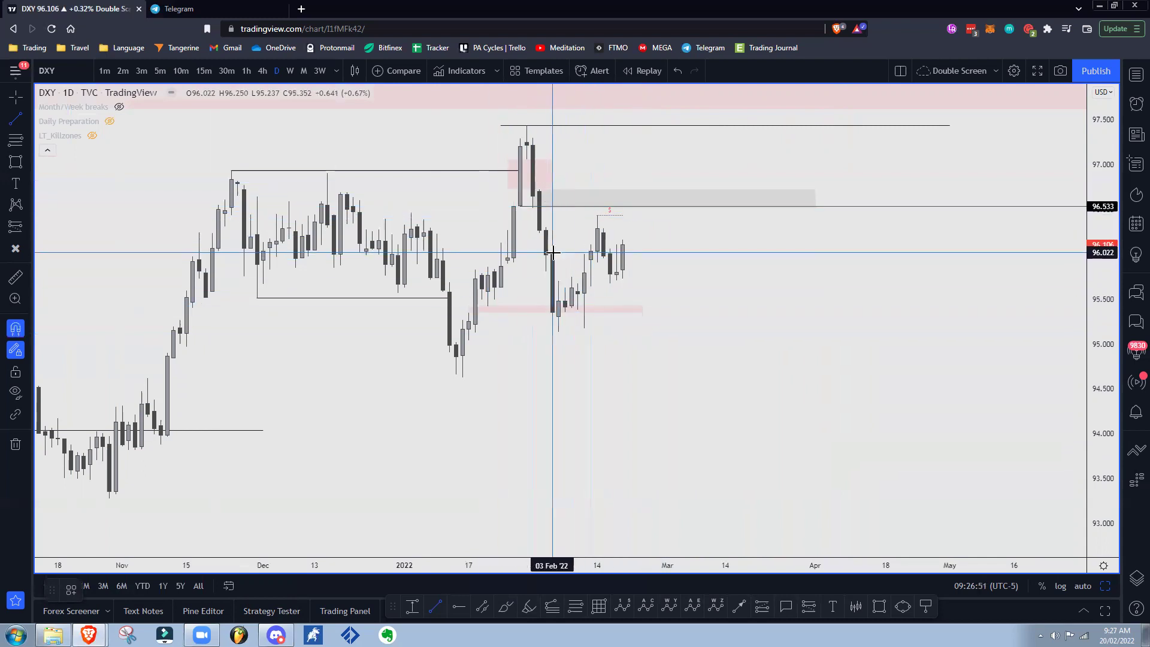
click(638, 254)
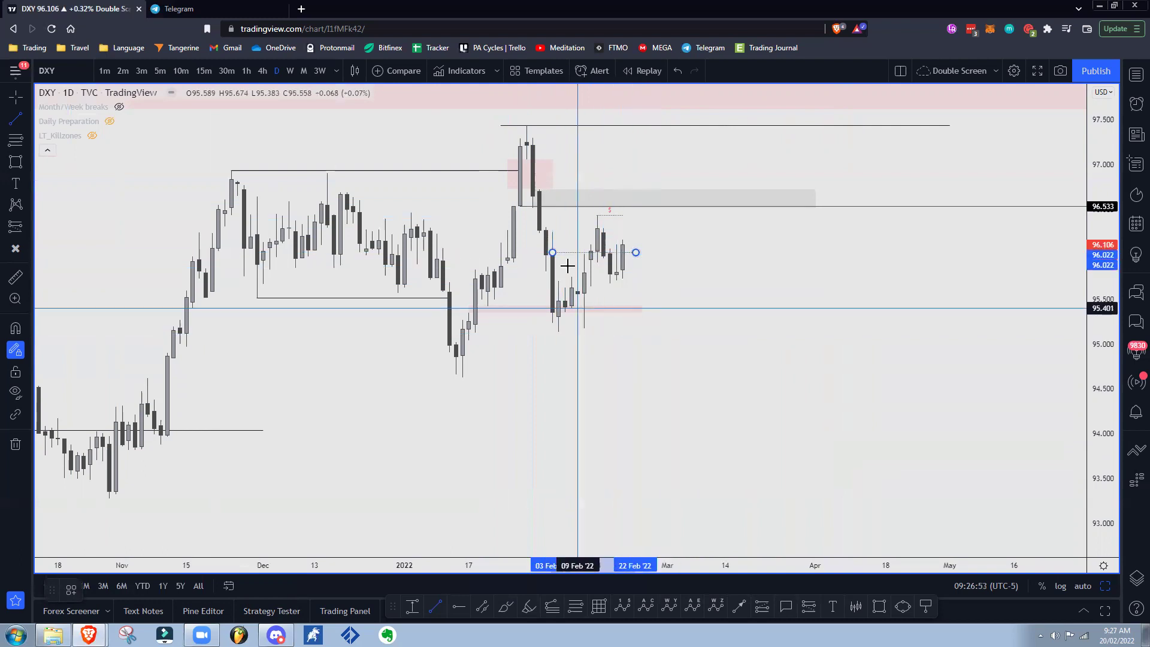
click(551, 308)
Resize the lower pink rectangle to 95.346–95.037 starting at 17 January 2022 and apply the Main Zone template to it
drag(469, 308, 469, 341)
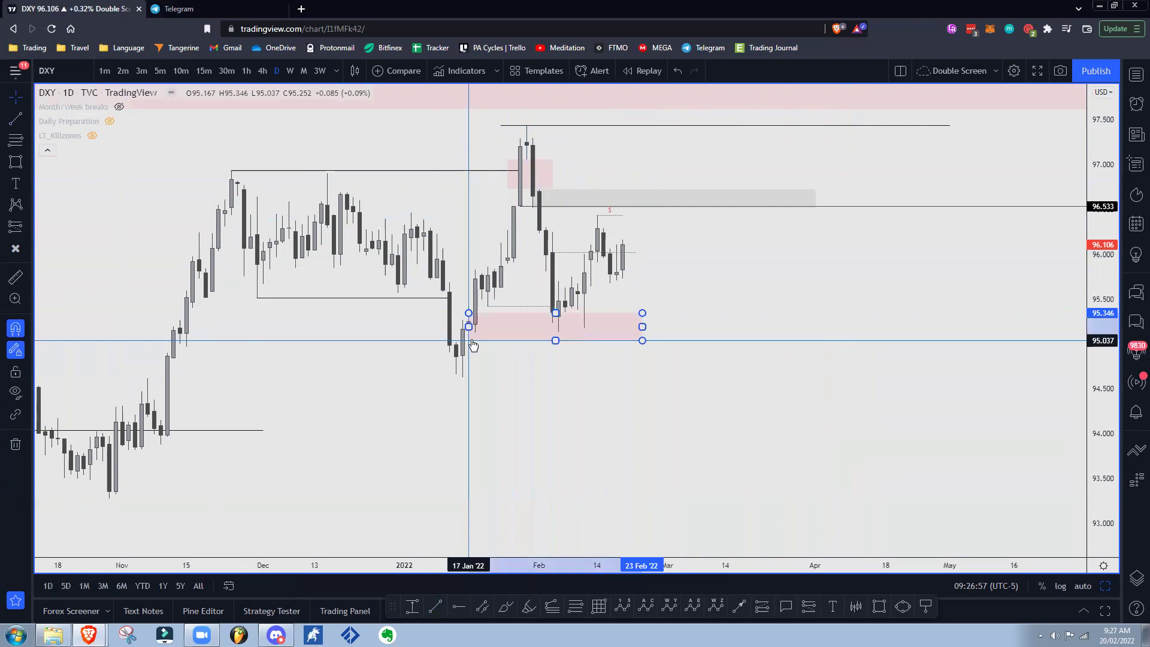
right_click(470, 340)
mouse_move(549, 350)
click(600, 517)
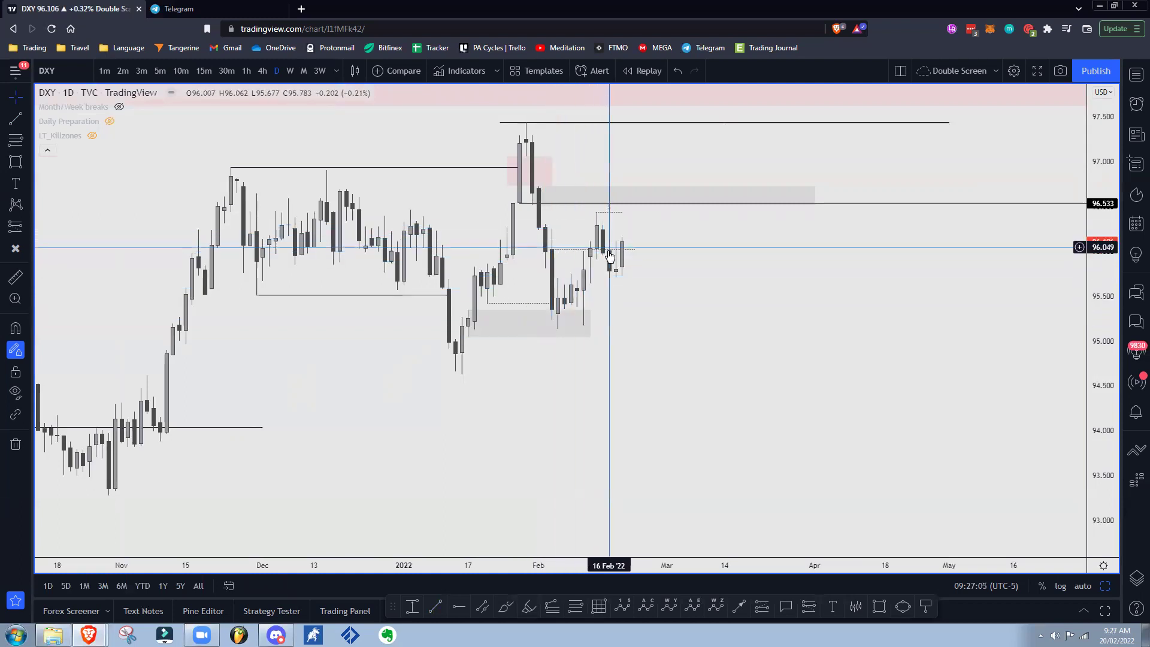
Draw a Gann box over the 3 February 2022 candle body from 96.022 to about 95.35, extending to mid-March
click(551, 254)
click(737, 311)
click(726, 331)
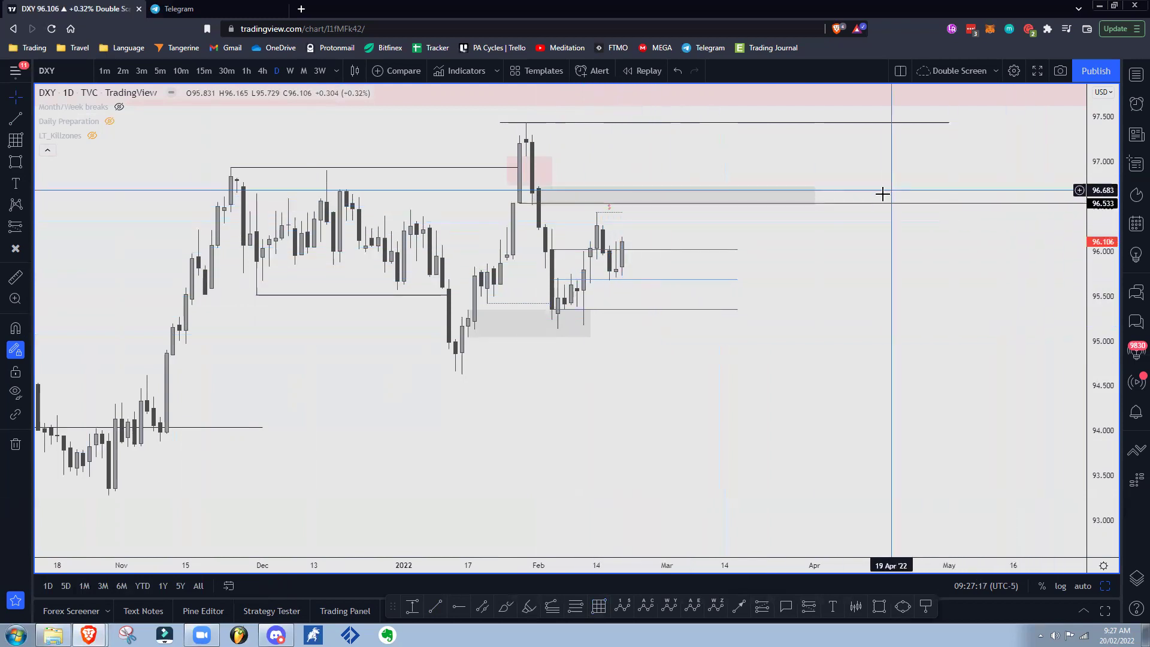
Move the horizontal ray's start to 26 January 2022 at 96.500 and extend the upper grey zone to about 7 April
drag(520, 206, 520, 210)
click(519, 213)
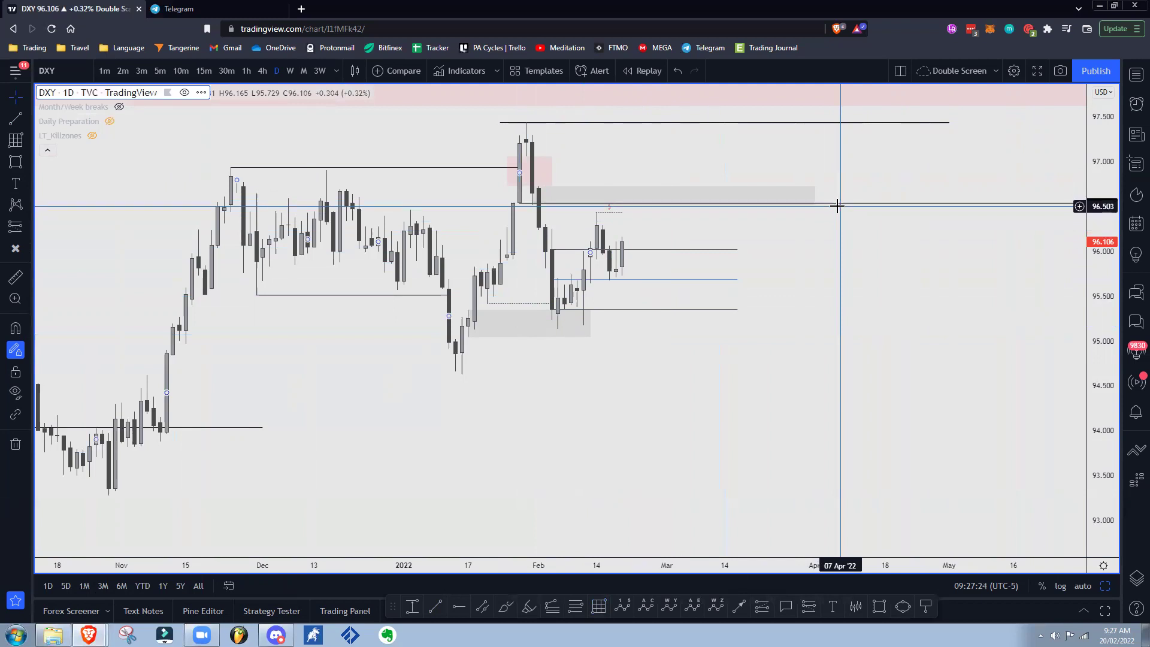
double_click(514, 210)
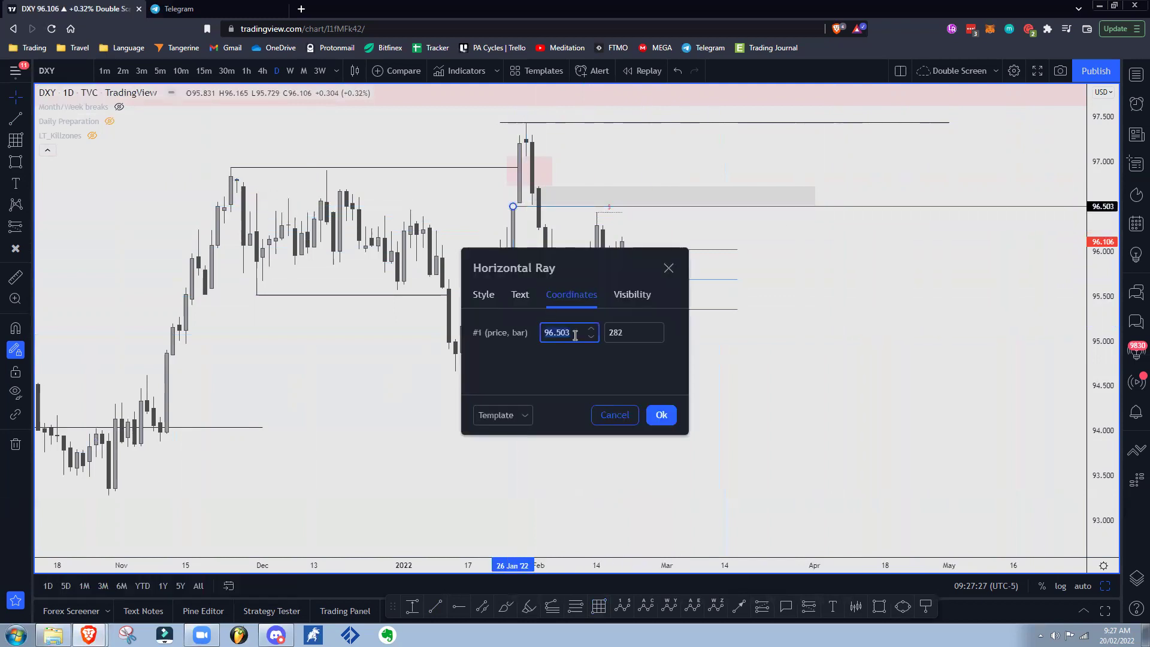
click(592, 337)
click(592, 337)
click(592, 337)
click(654, 410)
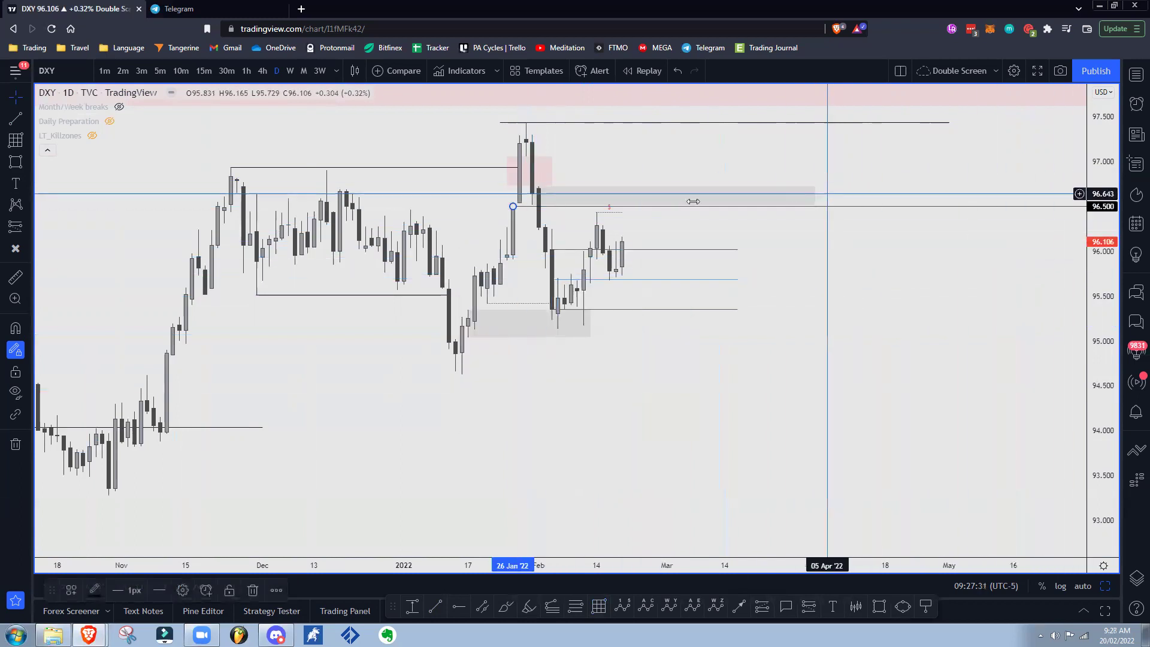
click(800, 285)
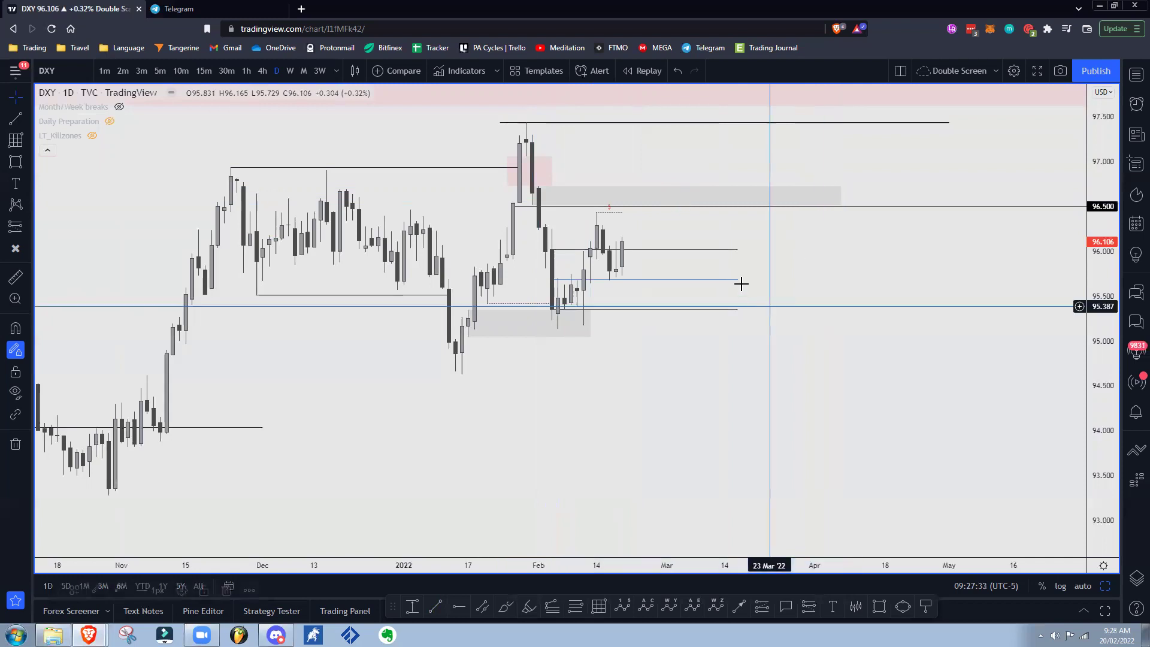
Delete the Gann box over the 3 February candle body and switch the chart to the 4-hour timeframe
right_click(738, 250)
click(792, 461)
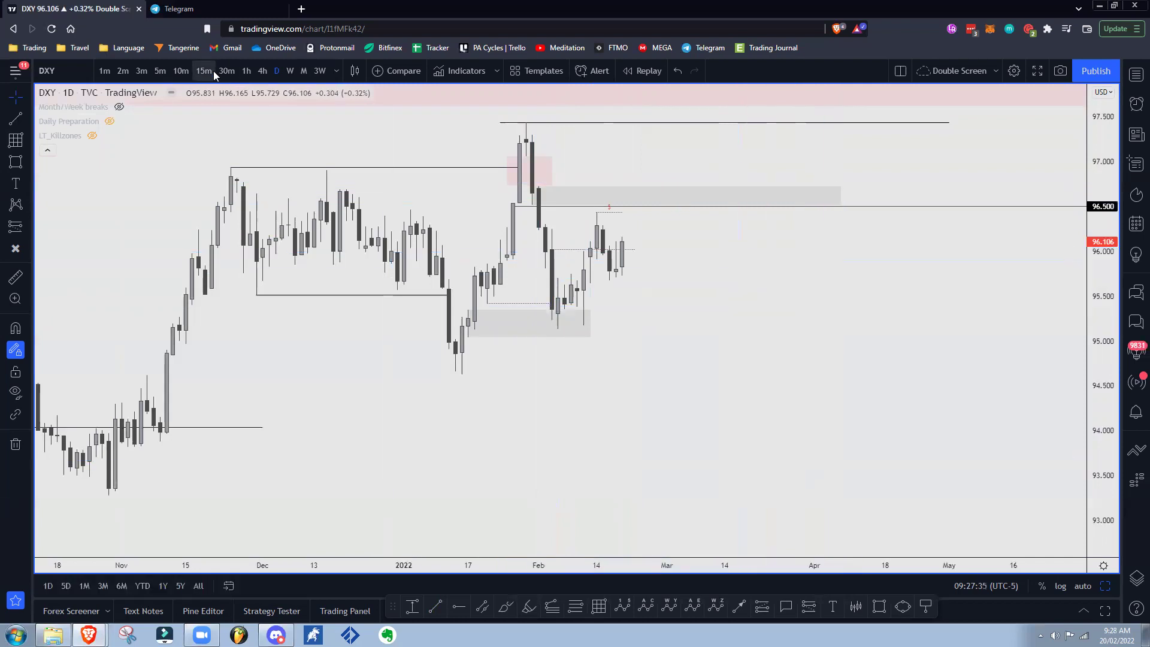
click(261, 72)
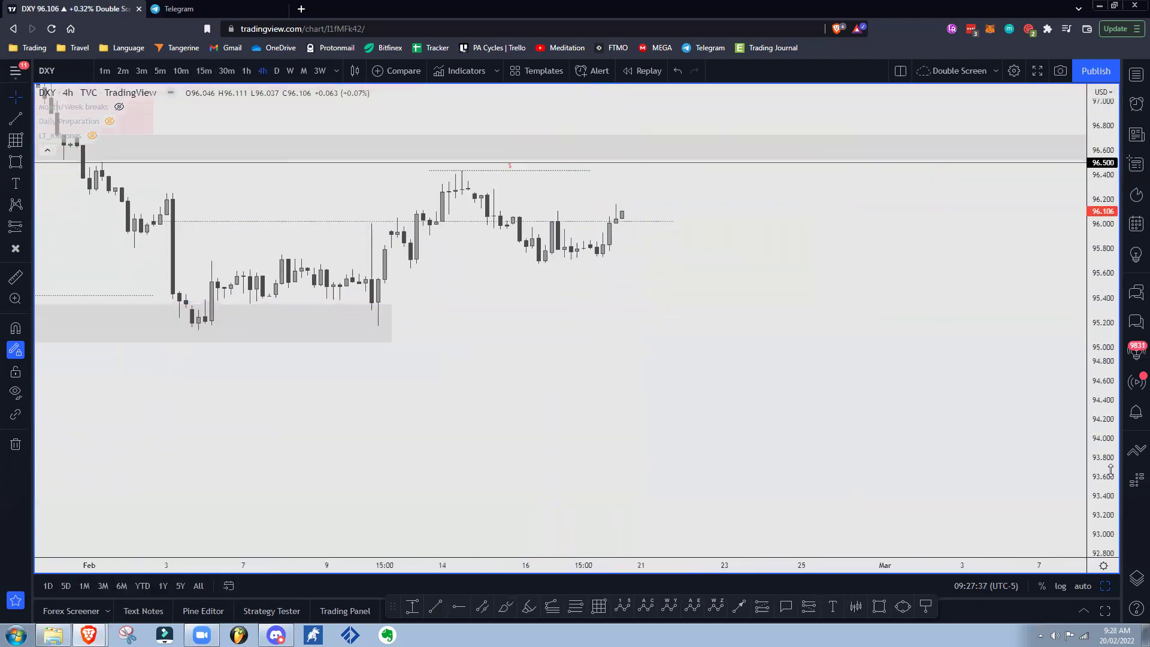
Remove the horizontal trend line at 96.022 that starts in early February
scroll(1028, 388, down, 5)
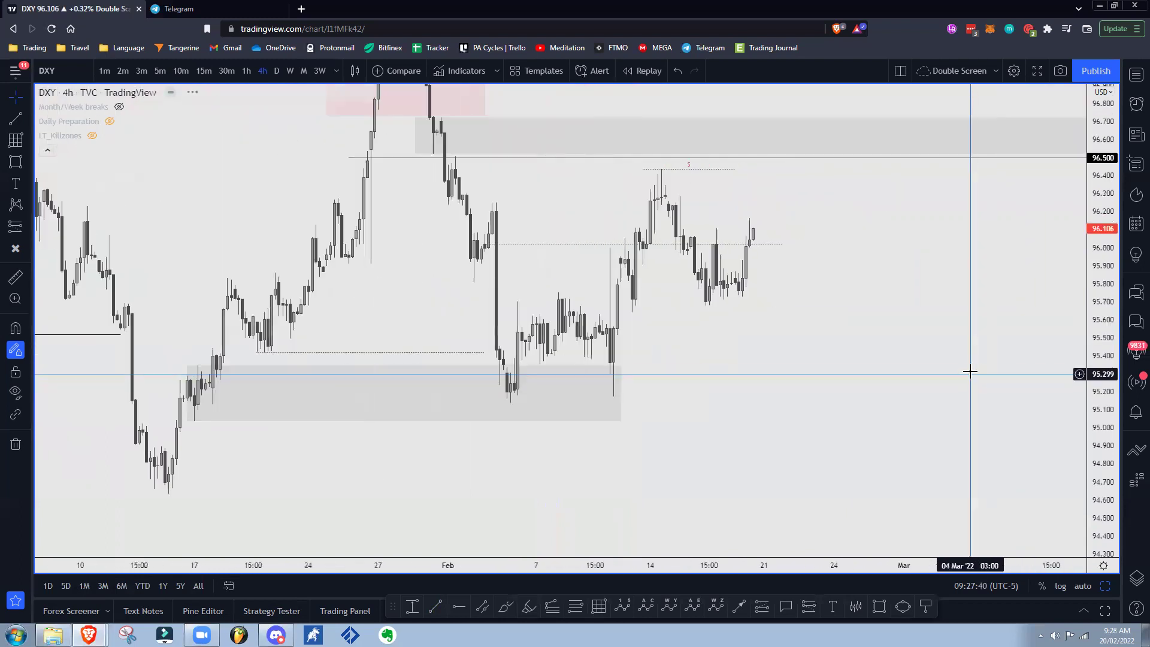
scroll(827, 371, down, 1)
drag(796, 357, 732, 373)
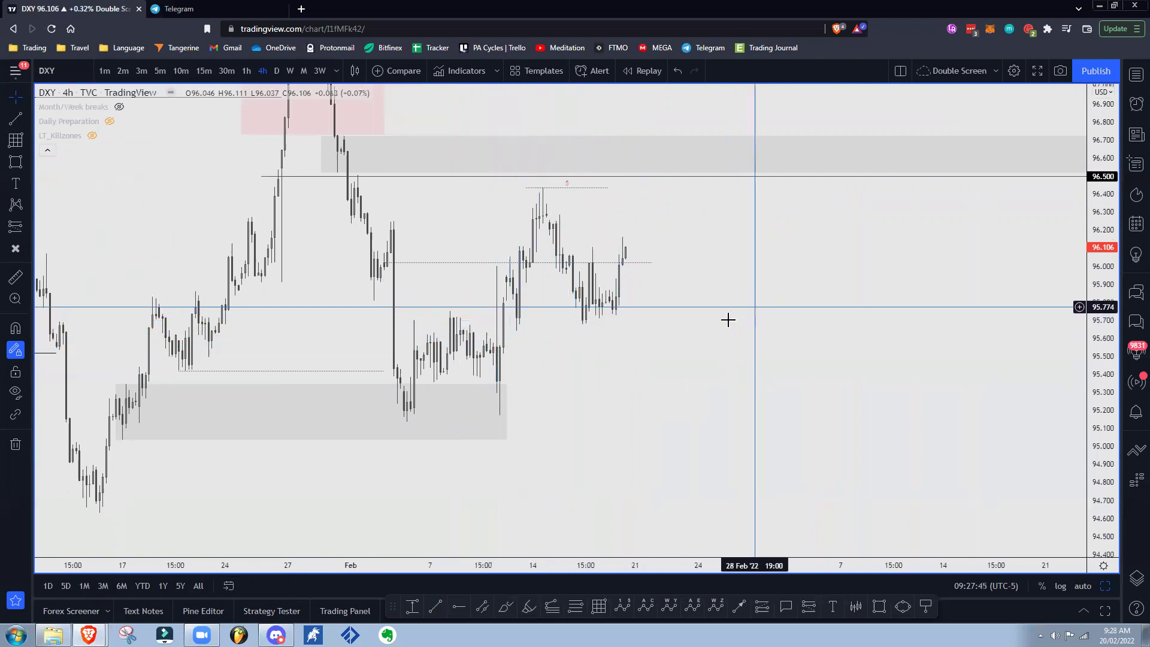
drag(727, 318, 704, 329)
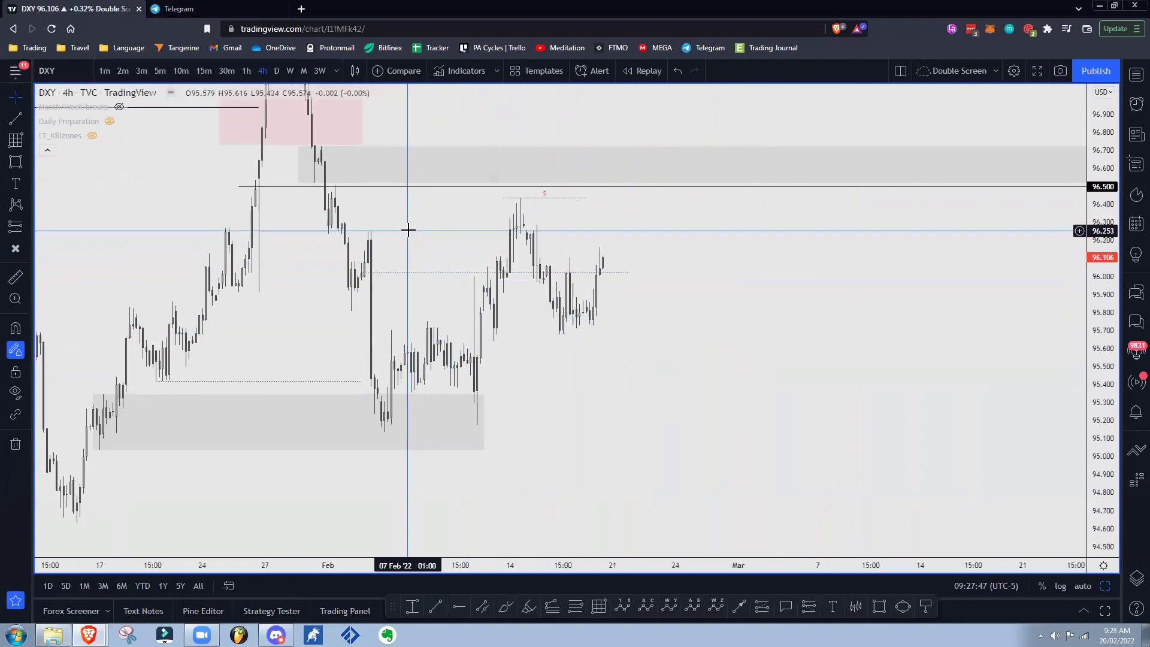
drag(412, 228, 423, 224)
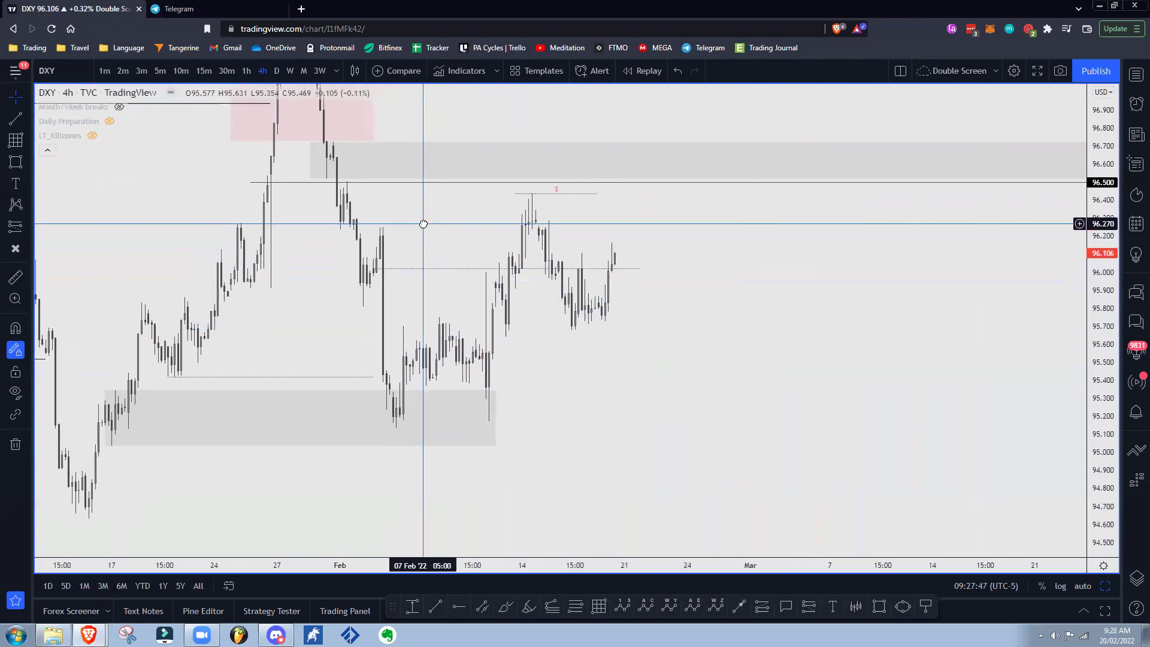
right_click(437, 272)
right_click(432, 270)
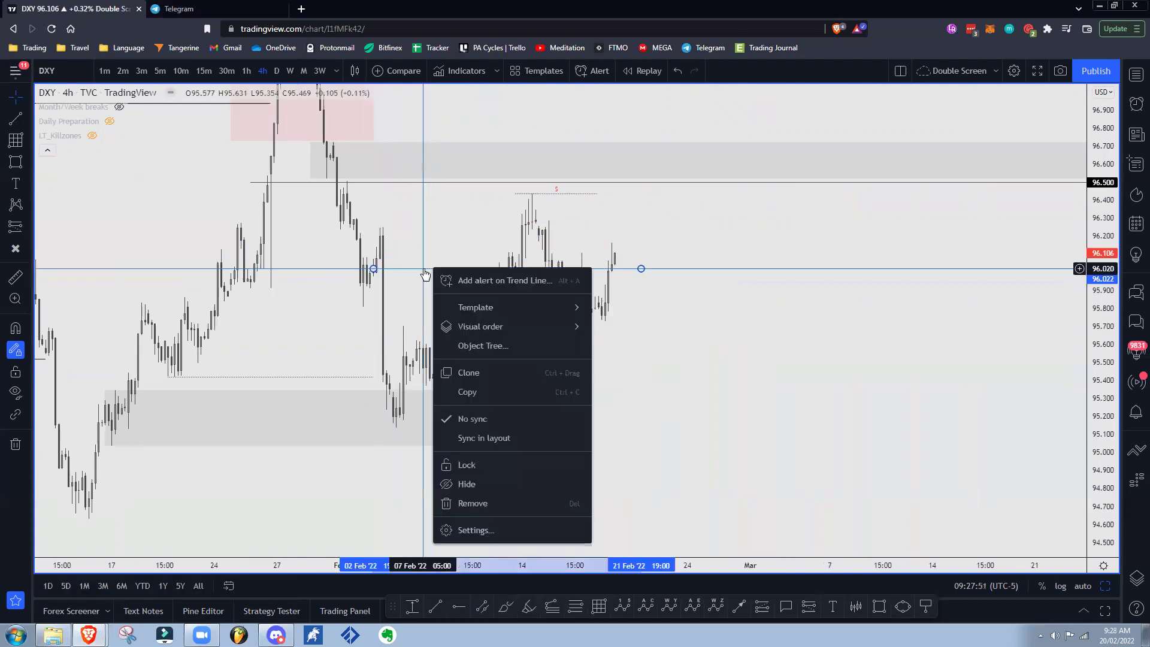
click(495, 500)
Move the start of the $-labelled line to the mid-February high, at 14 February 2022 13:00 and 96.435
scroll(627, 412, down, 2)
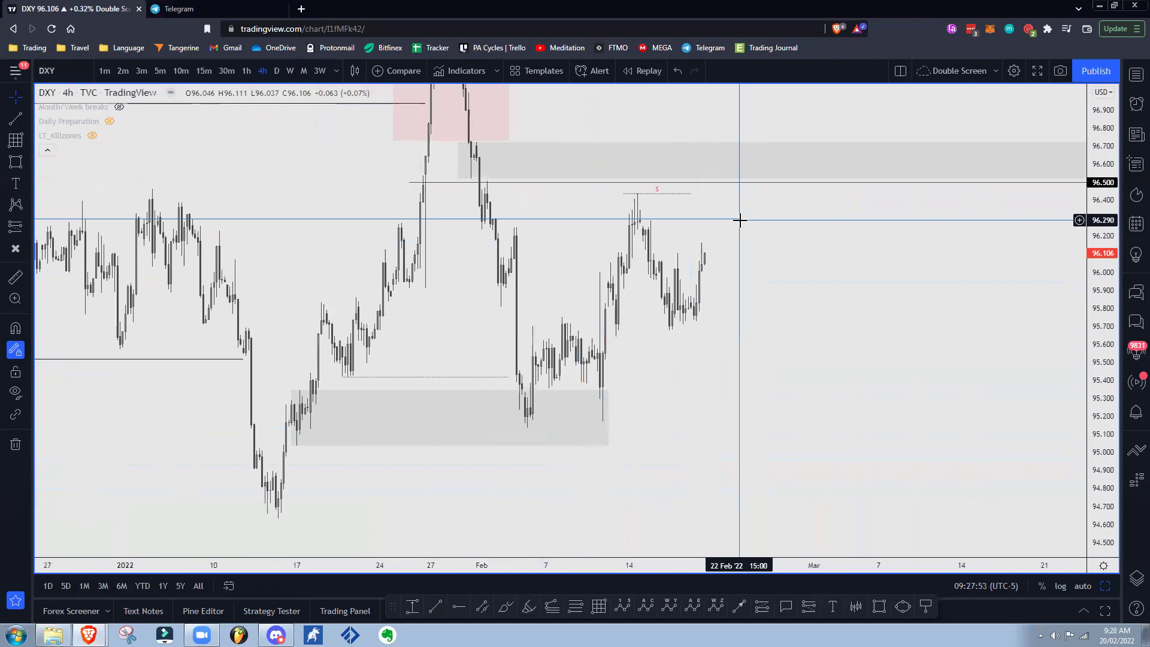
scroll(742, 218, up, 1)
drag(732, 227, 664, 225)
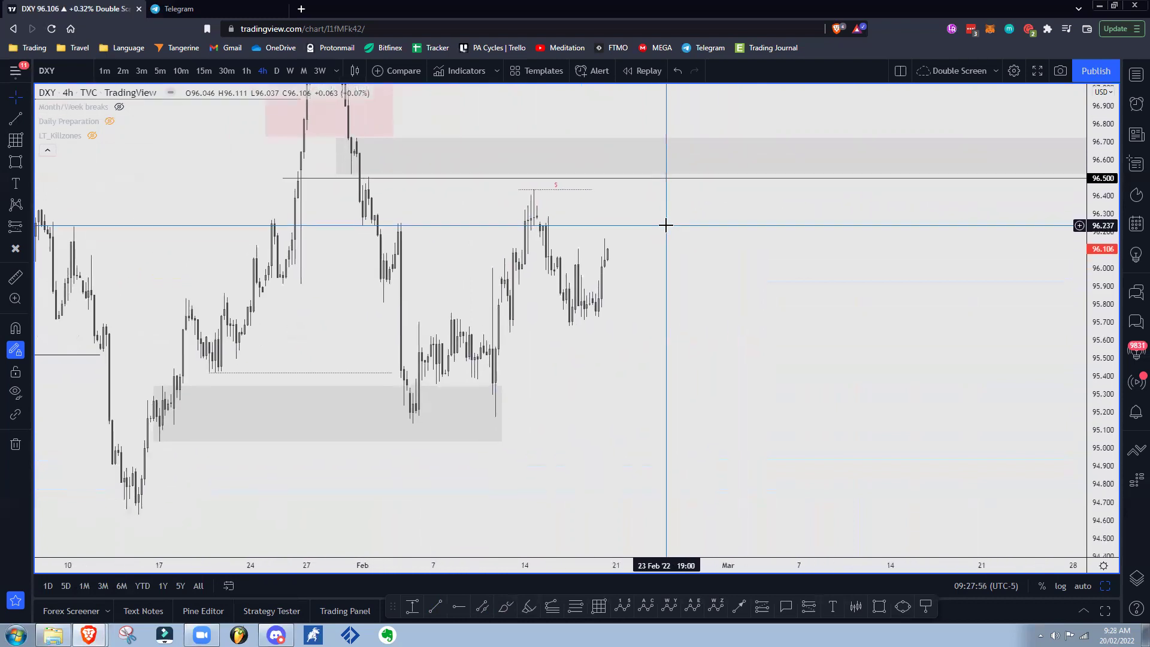
drag(519, 190, 534, 192)
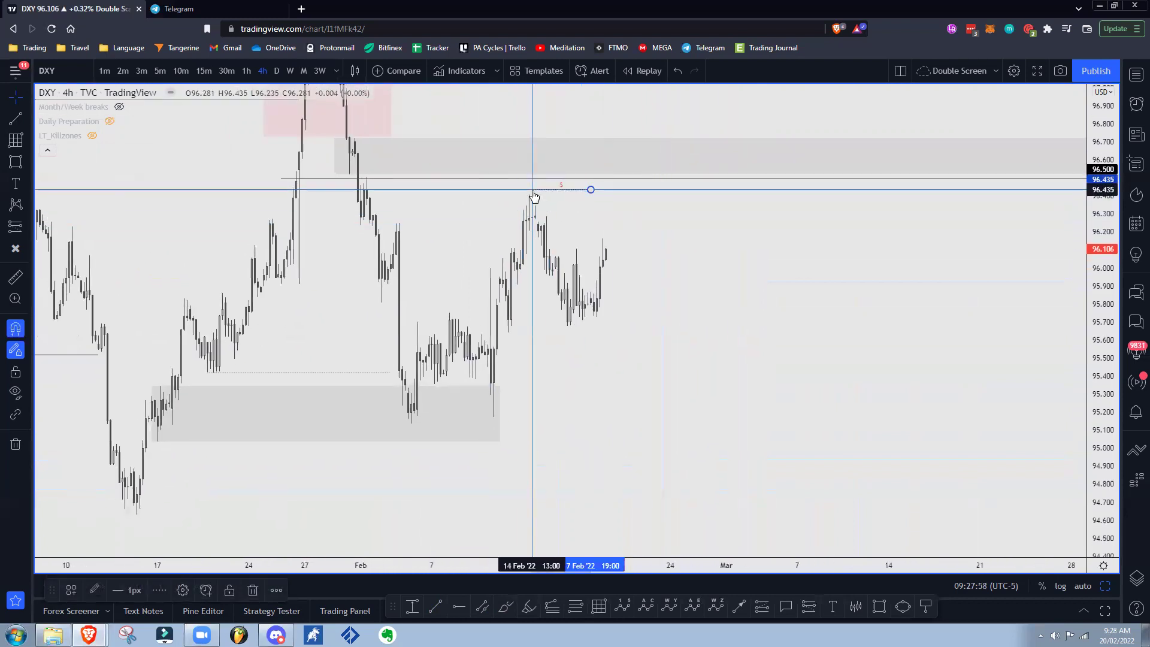
click(547, 206)
Return to the daily timeframe and examine price action between the upper and lower grey zones
click(277, 72)
click(568, 392)
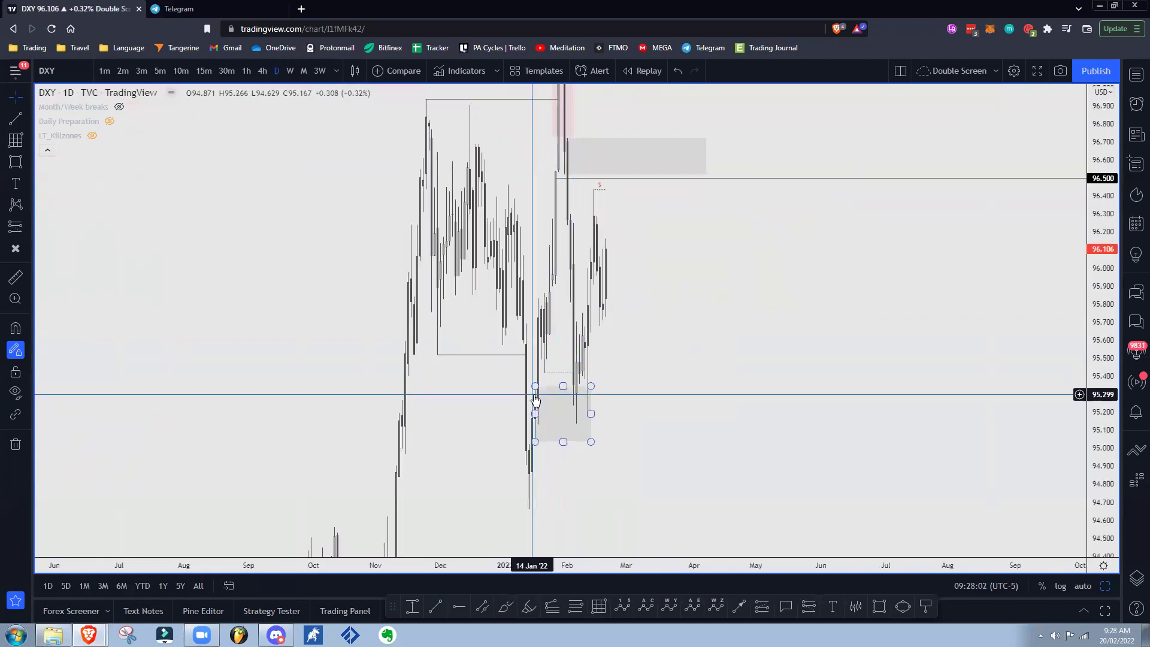
drag(690, 356, 910, 329)
scroll(866, 318, up, 6)
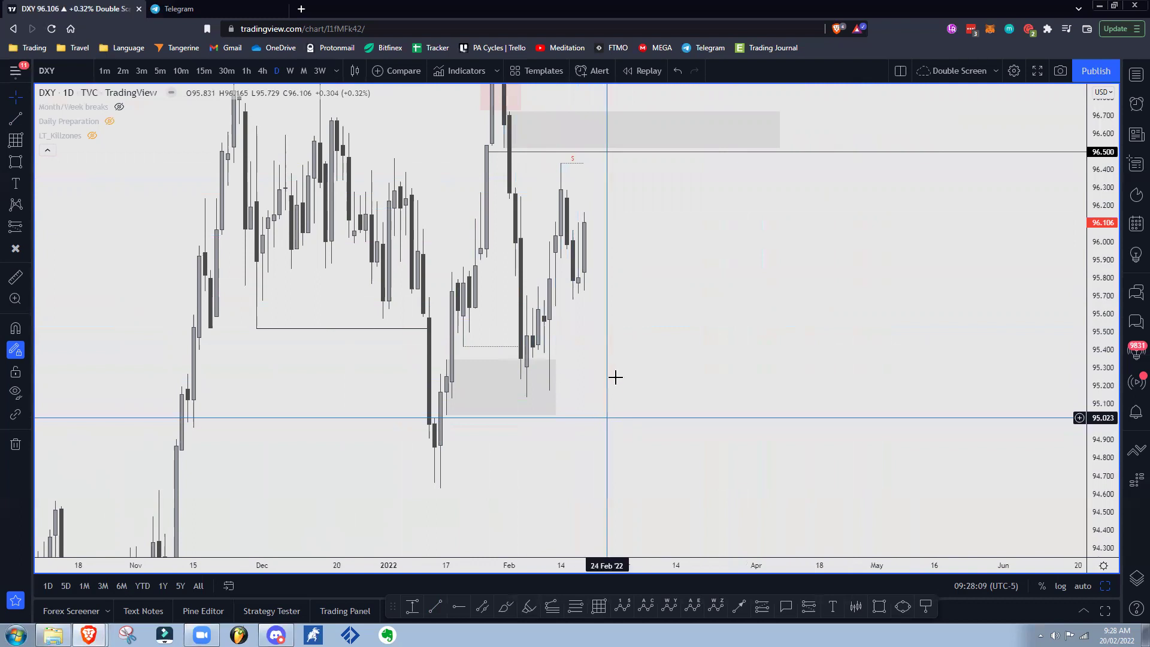
drag(616, 377, 635, 376)
drag(1106, 340, 1105, 446)
drag(743, 337, 751, 351)
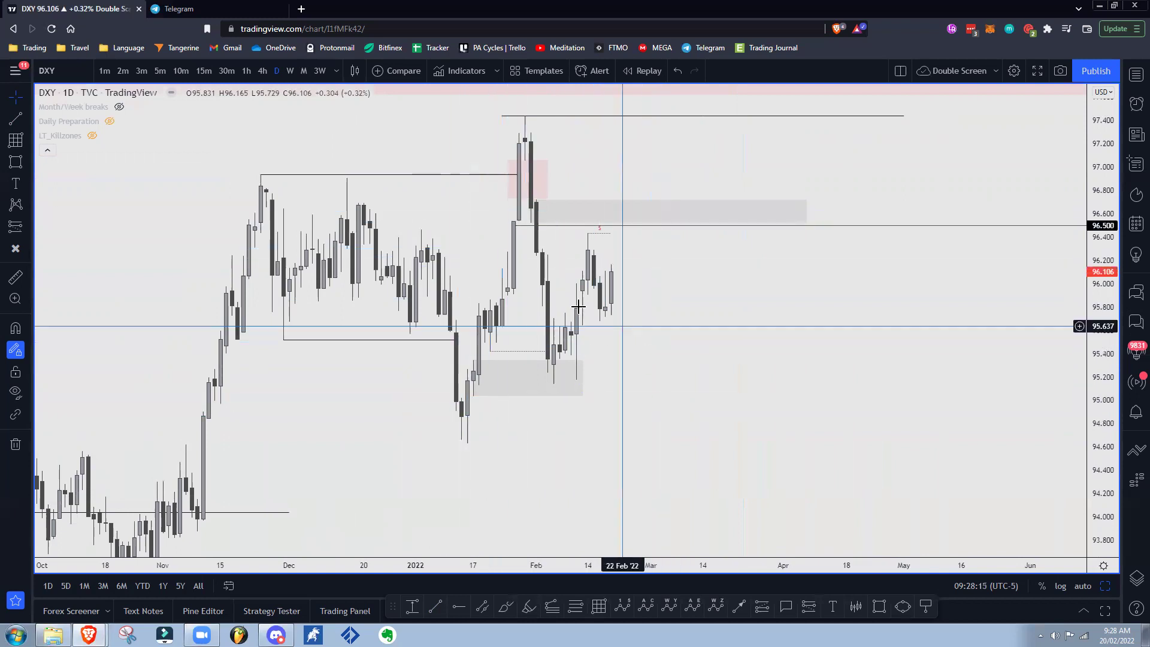
With the brush, circle the area just below 96.500 around early February and sketch a projected decline to the early-February low with level lines
click(27, 160)
click(49, 162)
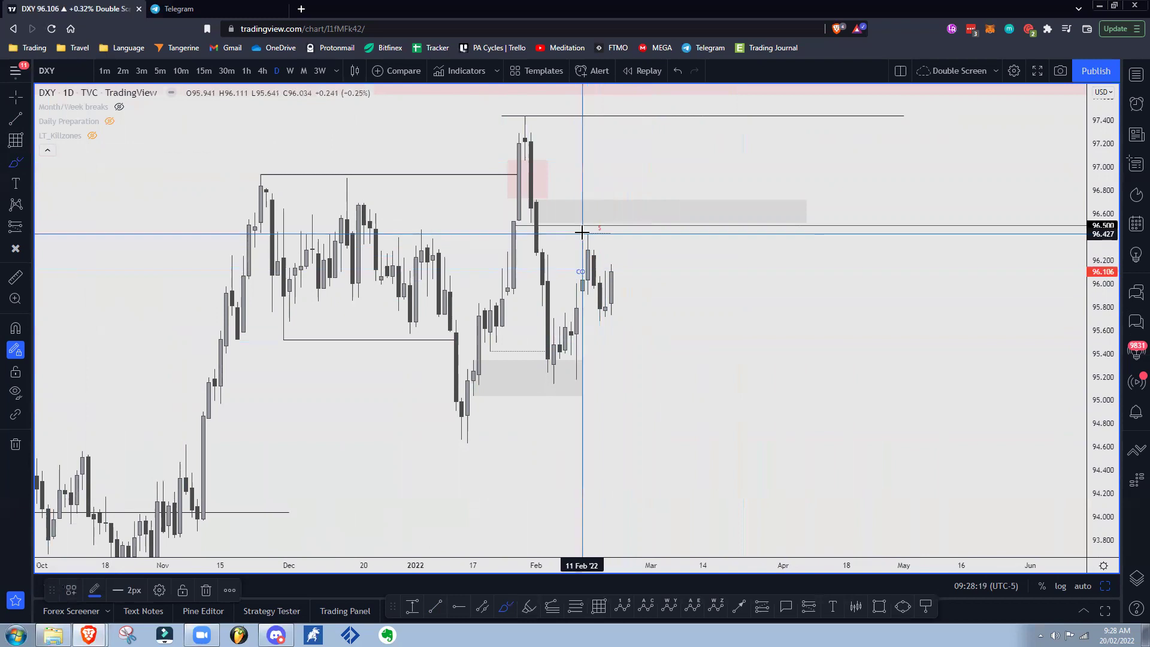
mouse_move(516, 233)
mouse_down()
mouse_move(506, 231)
mouse_move(550, 246)
mouse_move(508, 230)
mouse_up()
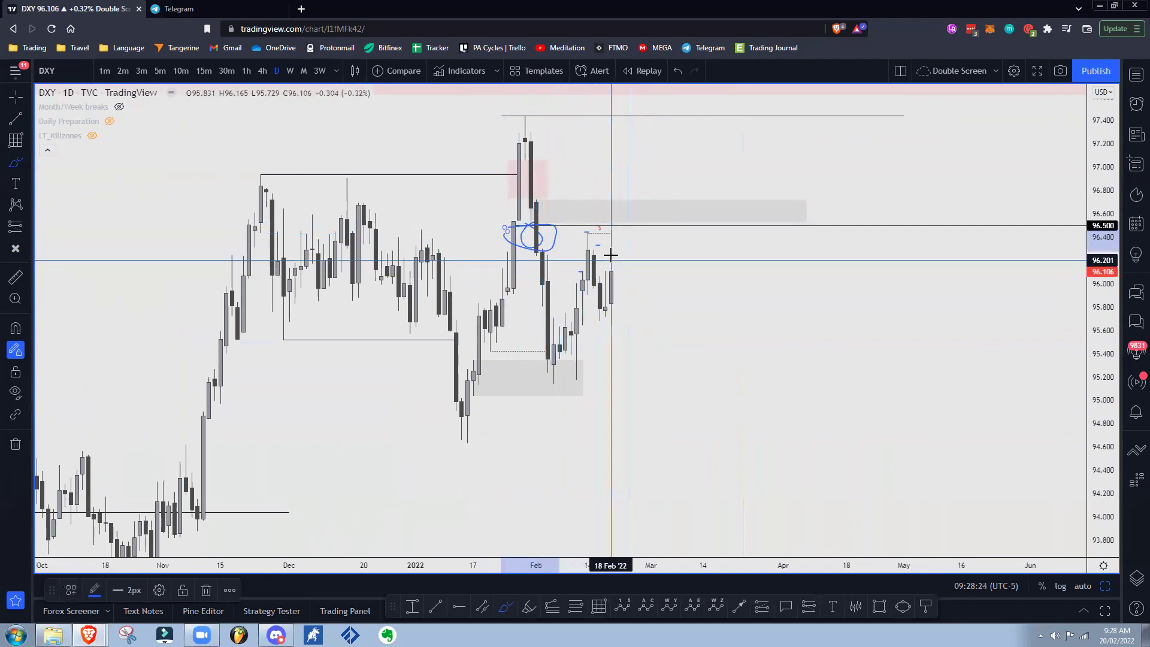
drag(617, 262, 648, 348)
drag(593, 277, 657, 274)
mouse_move(580, 250)
mouse_down()
mouse_move(647, 249)
mouse_move(664, 382)
mouse_up()
drag(547, 382, 686, 384)
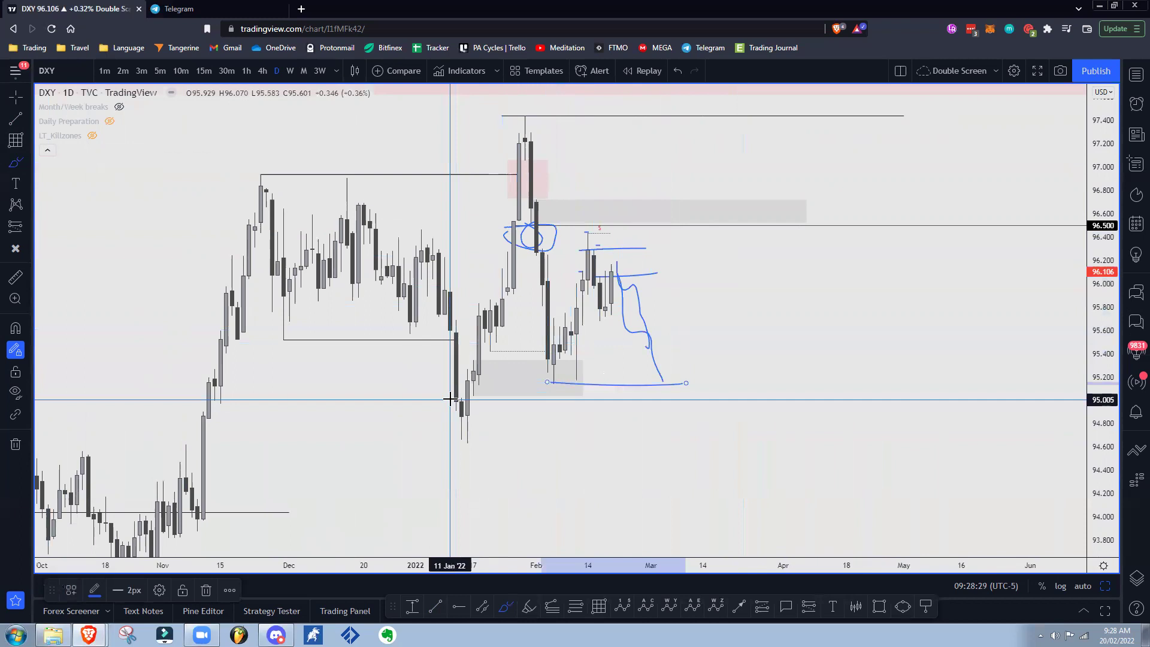
drag(599, 395, 670, 398)
mouse_move(579, 402)
mouse_down()
mouse_move(467, 398)
mouse_move(461, 446)
mouse_move(455, 398)
mouse_move(791, 396)
mouse_up()
drag(689, 400, 719, 230)
Undo all the freehand brush annotations and leave the brush tool
key(ctrl+z)
key(ctrl+z)
key(ctrl+z)
key(ctrl+z)
key(ctrl+z)
key(ctrl+z)
key(ctrl+z)
key(ctrl+z)
key(ctrl+z)
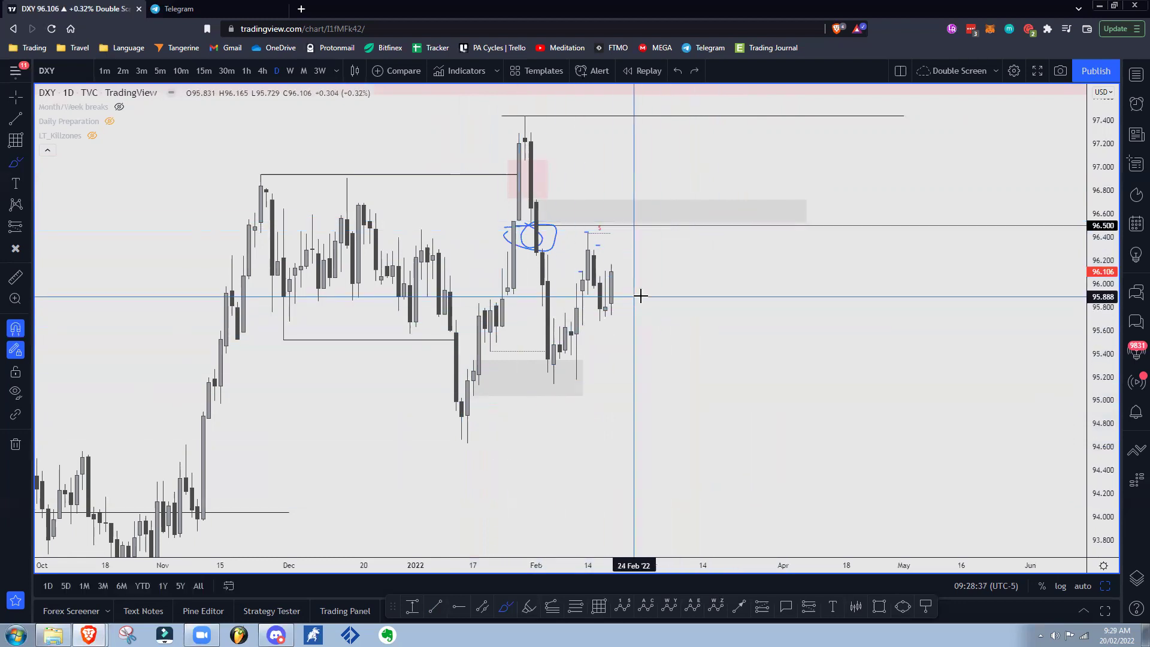
key(ctrl+z)
key(ctrl+z)
key(ctrl+z)
key(Escape)
On the 4-hour chart, draw a 96.250 trend line from 3 February 2022 07:00 to about 14 February and apply the D Open template
click(263, 71)
scroll(899, 337, down, 4)
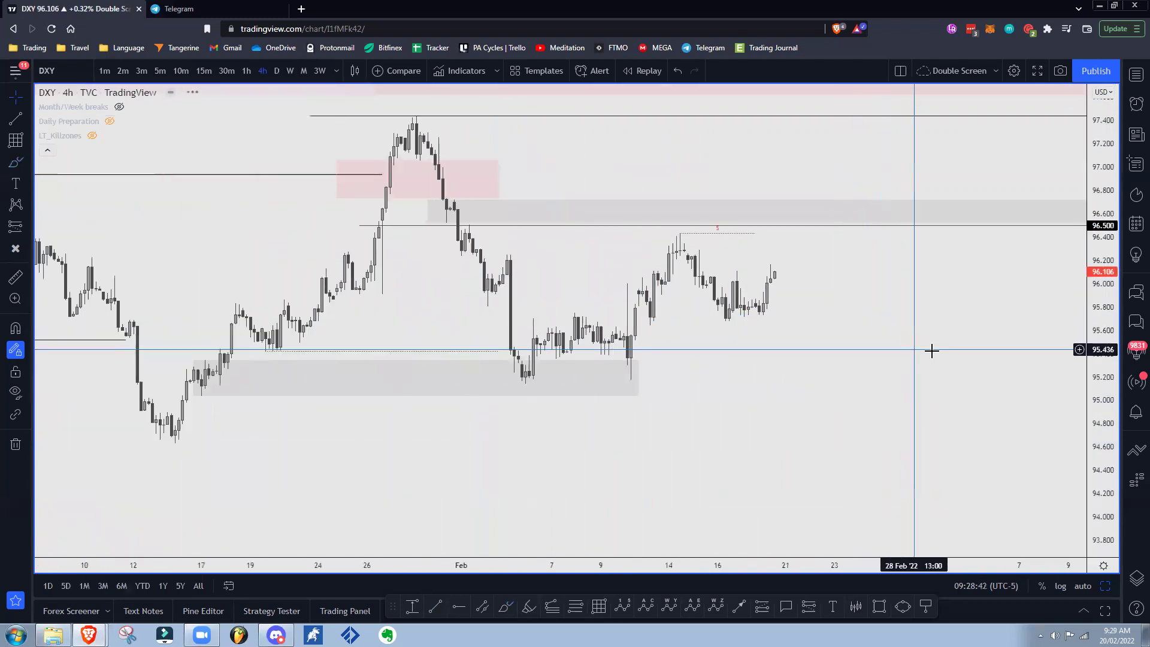
drag(1102, 416, 1103, 334)
scroll(1026, 383, down, 1)
scroll(1012, 397, down, 2)
drag(1008, 399, 805, 413)
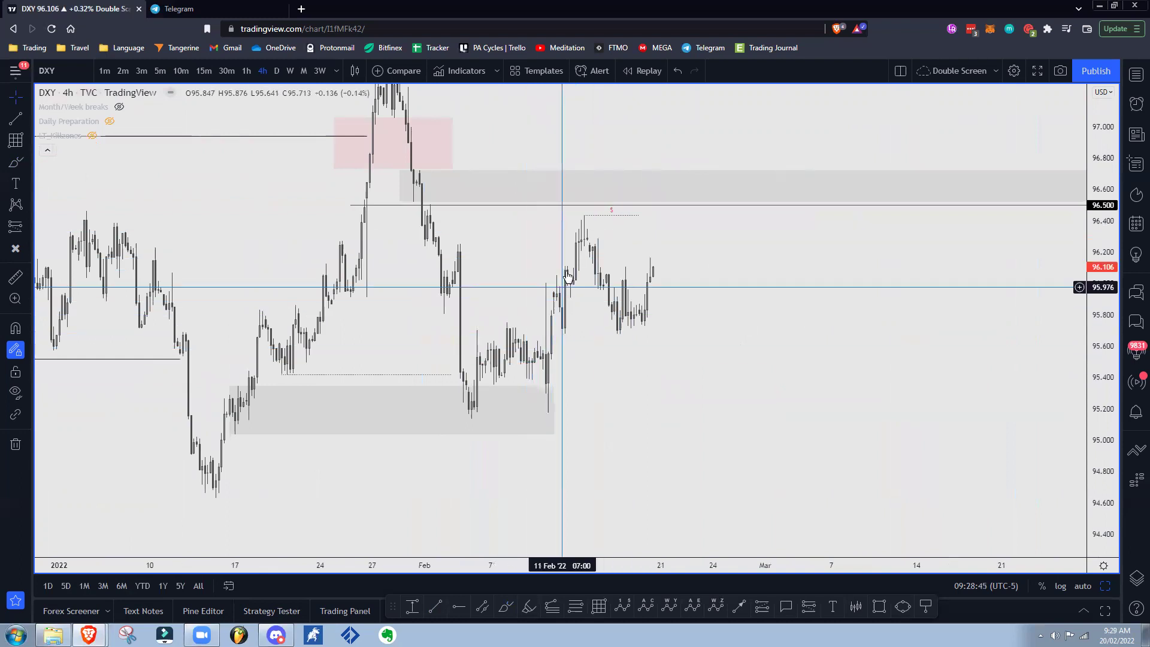
drag(688, 326, 681, 326)
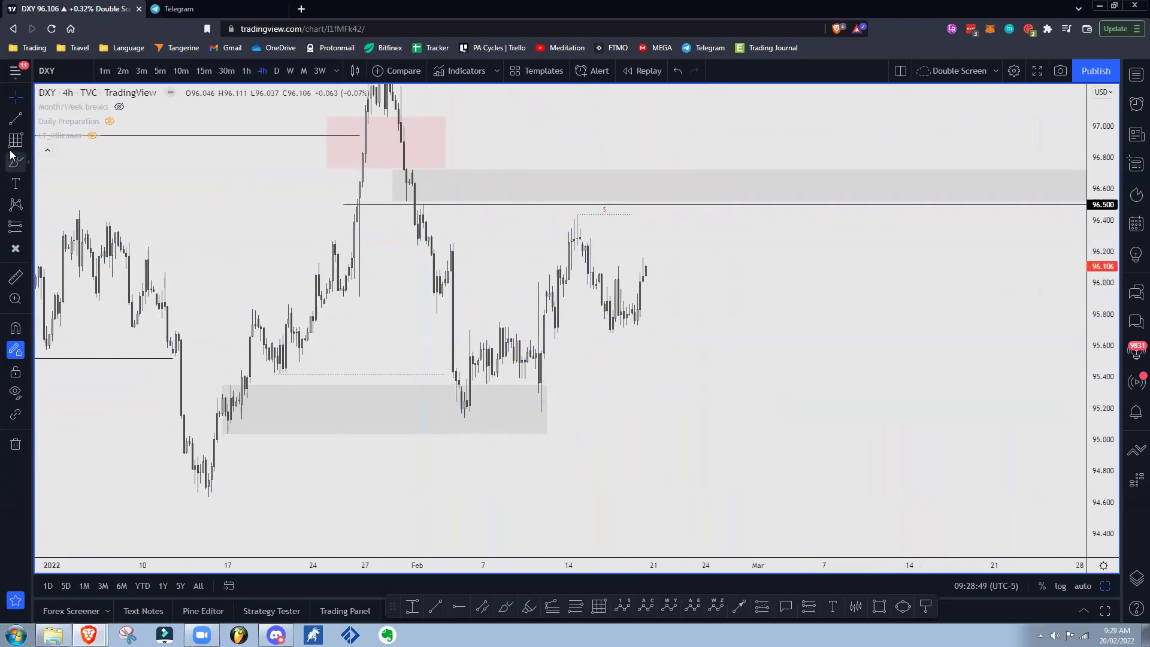
key(alt+t)
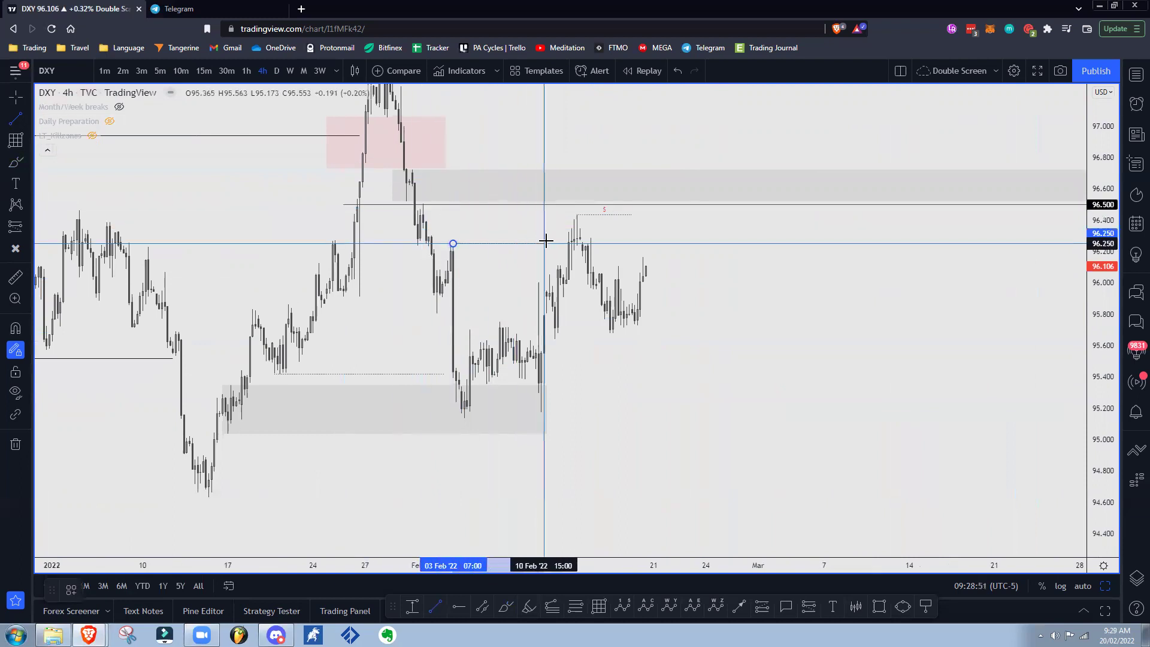
click(550, 243)
right_click(550, 244)
mouse_move(597, 291)
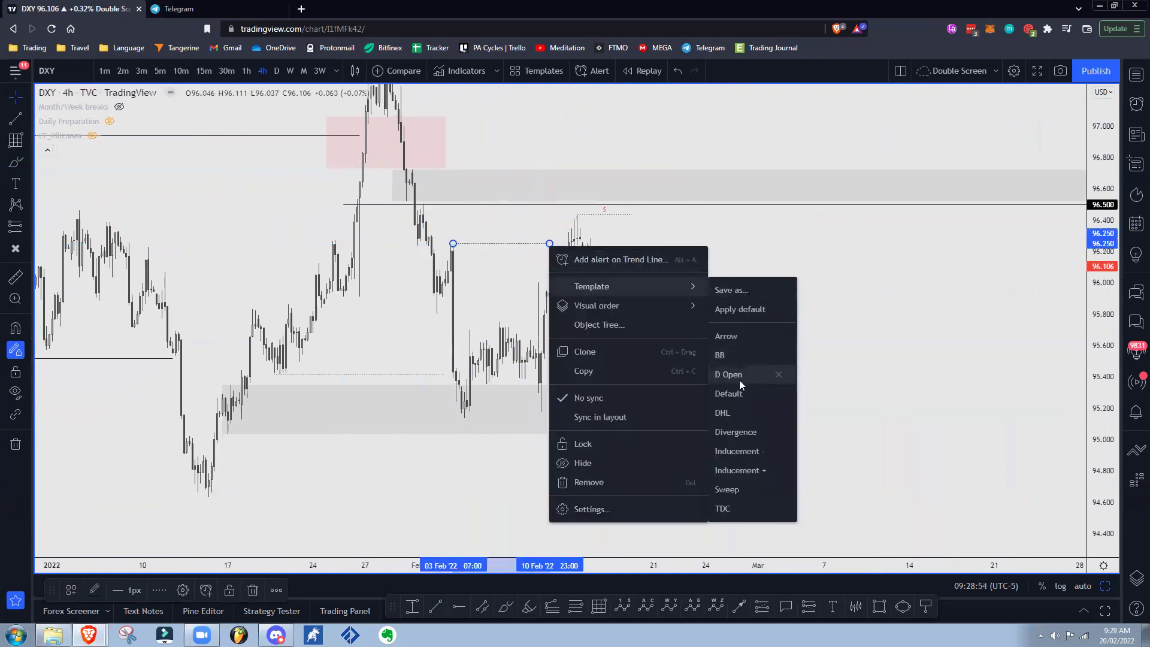
click(740, 375)
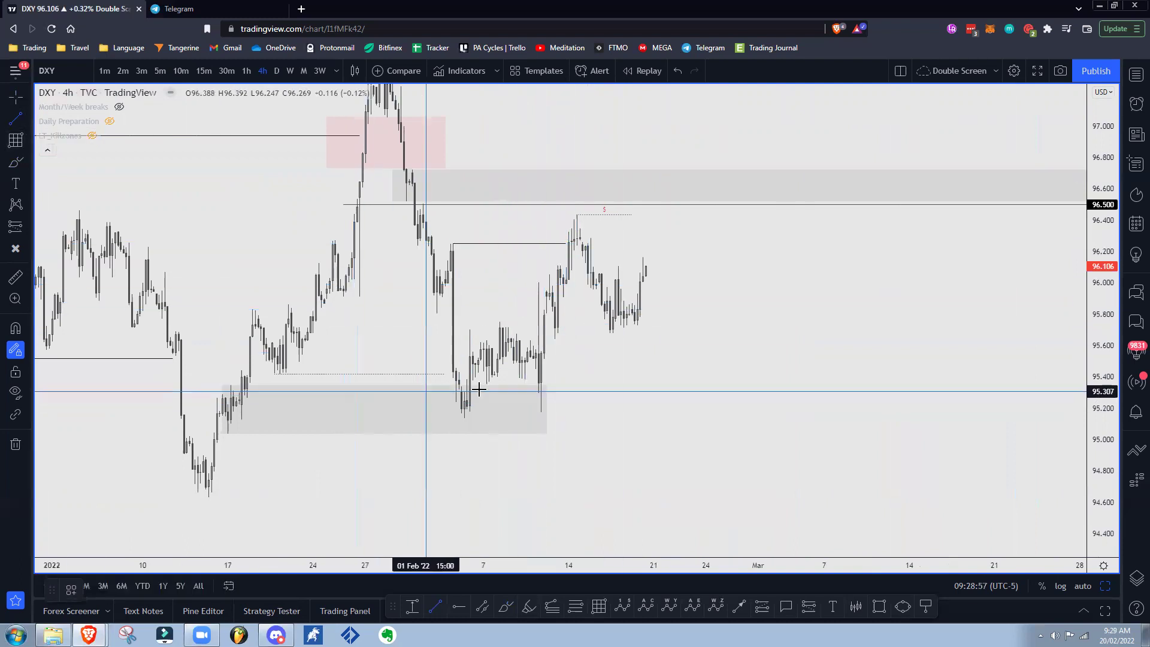
Draw a short horizontal trend line at the 2 February low of about 95.80, ending at the 3 February drop, and apply a template
click(452, 315)
right_click(452, 315)
mouse_move(517, 356)
click(653, 559)
click(722, 445)
Draw a trend line beneath the mid-February lows from 11 February 07:00 at 95.641 to 18 February 07:00 at 95.690
drag(696, 378, 665, 334)
scroll(647, 336, up, 1)
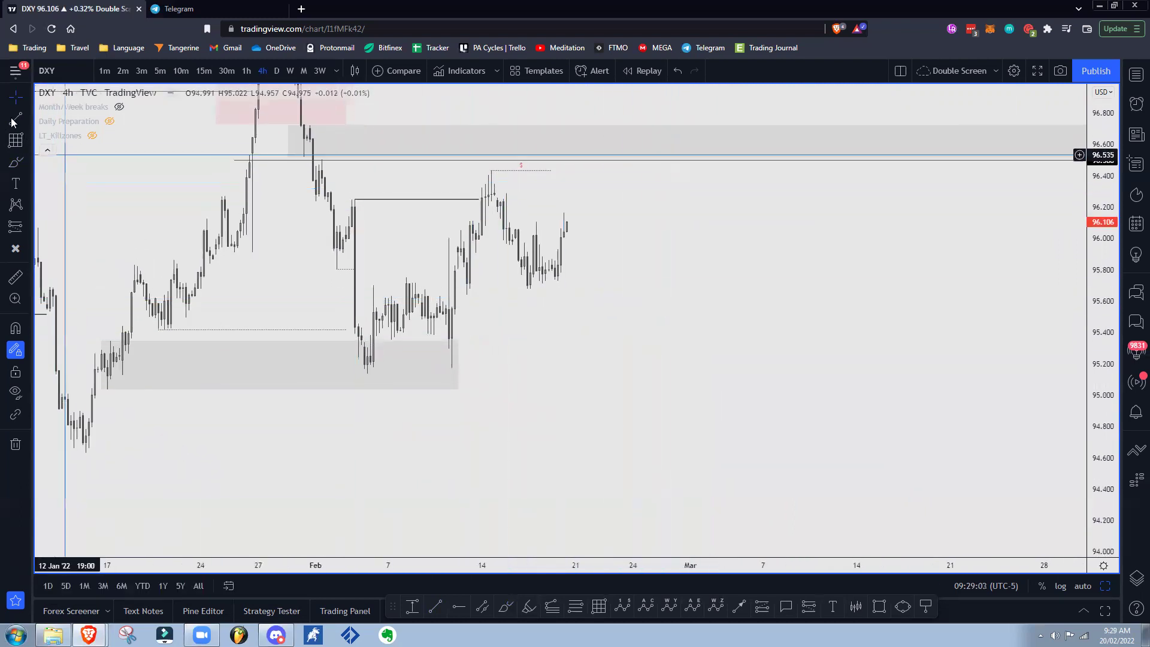
click(467, 295)
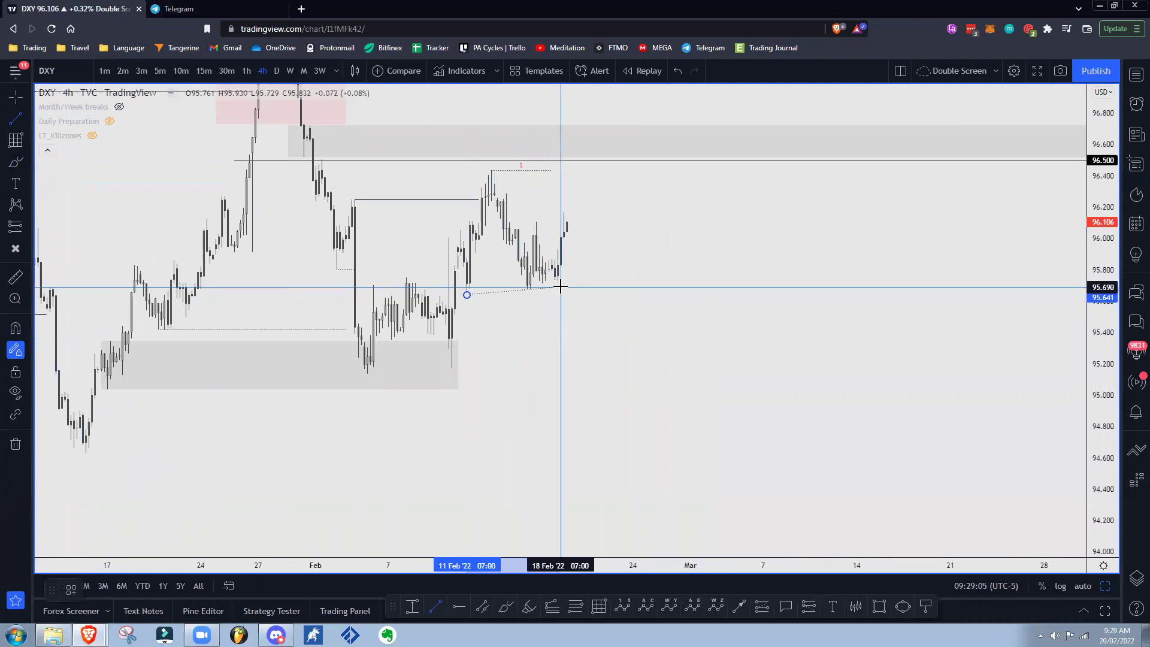
click(560, 287)
Sketch a projected path from the latest candle dipping to about 95.6, rising to 96.71 and pulling back, and undo both strokes
click(13, 160)
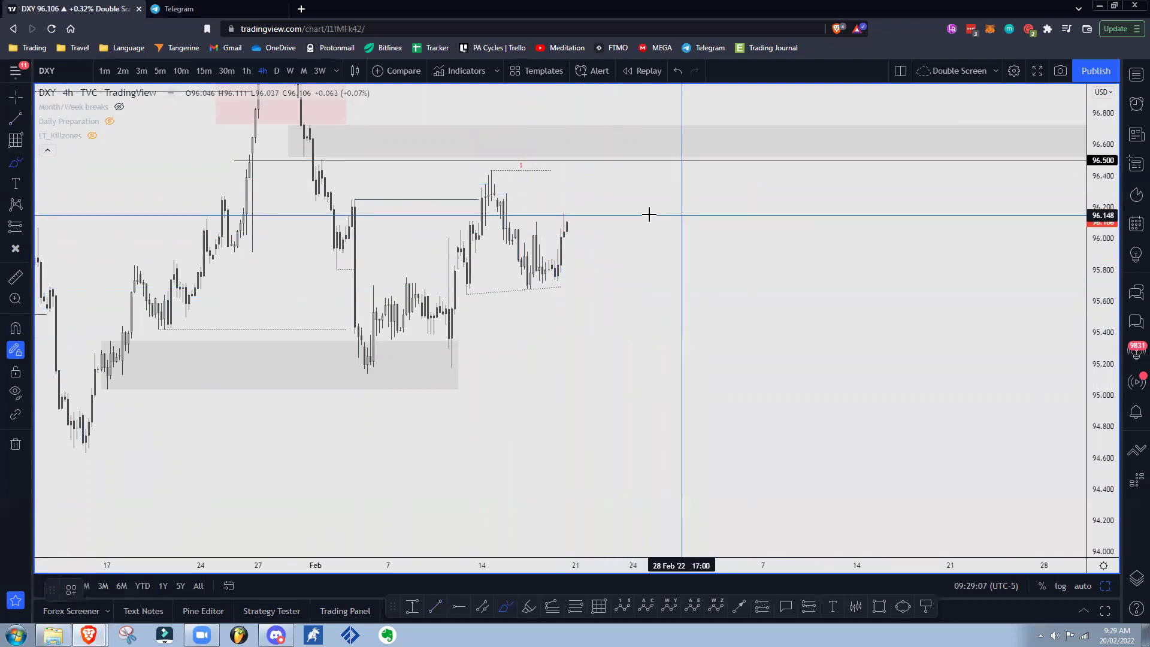
mouse_move(567, 220)
mouse_down()
mouse_move(594, 294)
mouse_move(668, 126)
mouse_up()
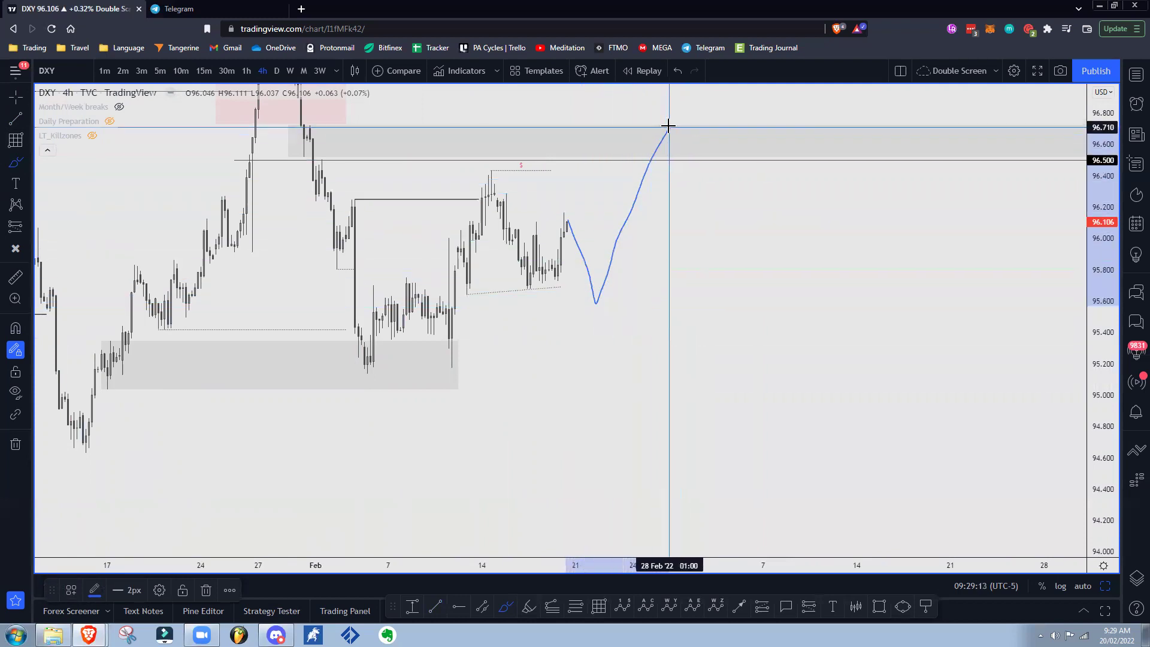
scroll(899, 252, down, 2)
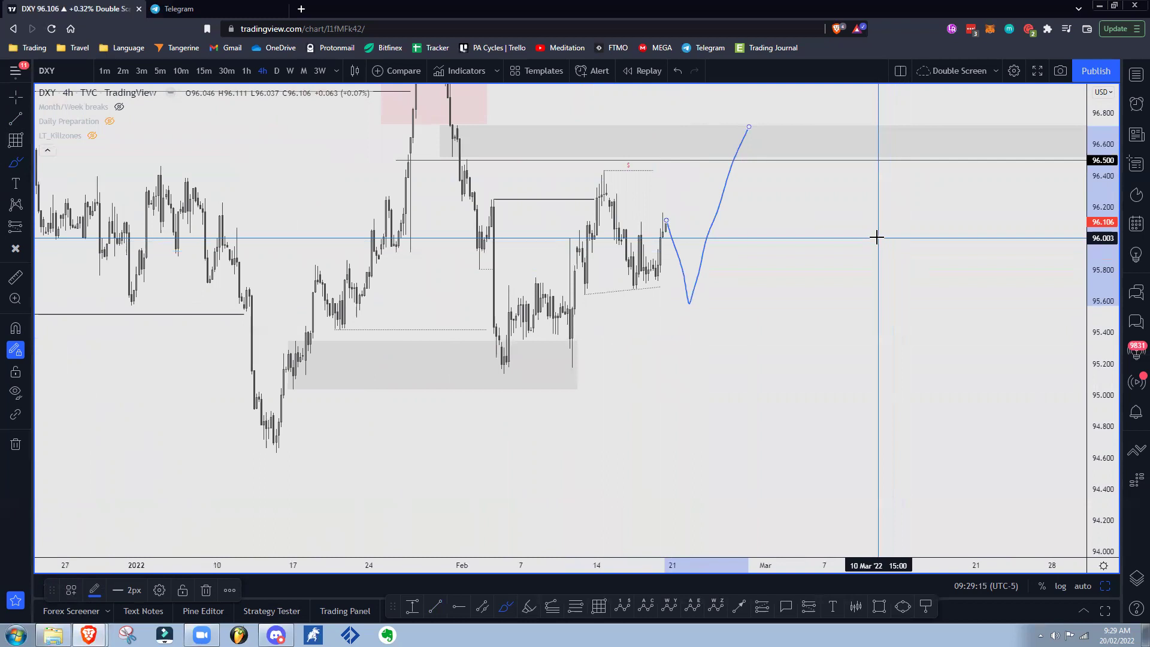
drag(753, 121, 827, 177)
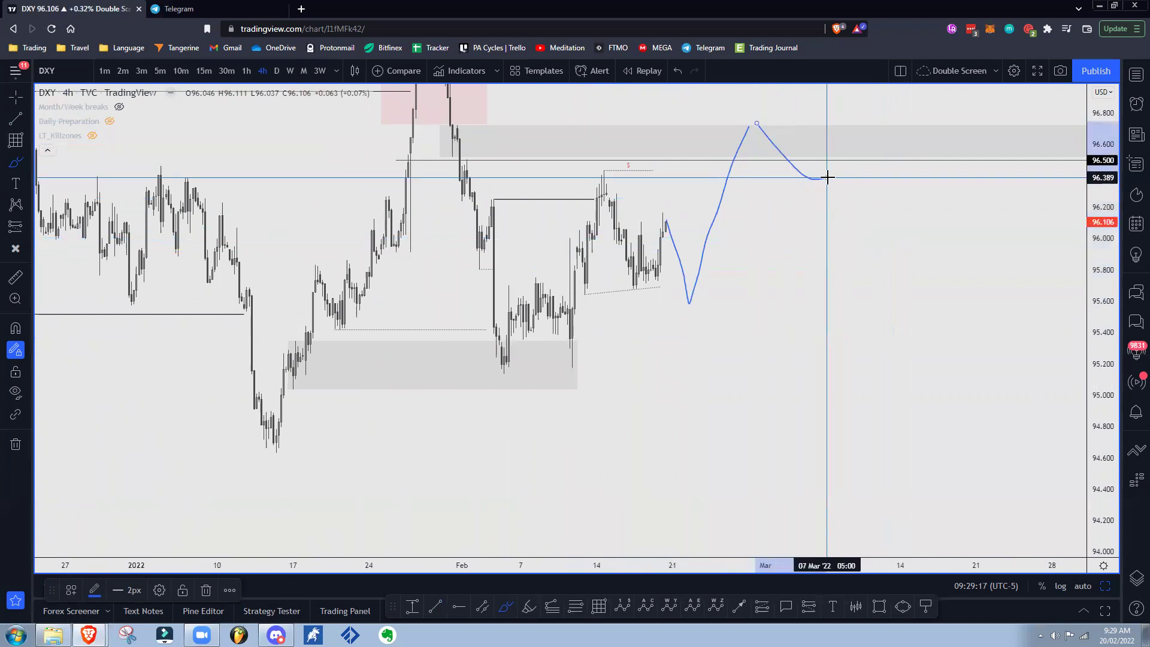
key(ctrl+z)
key(ctrl+z)
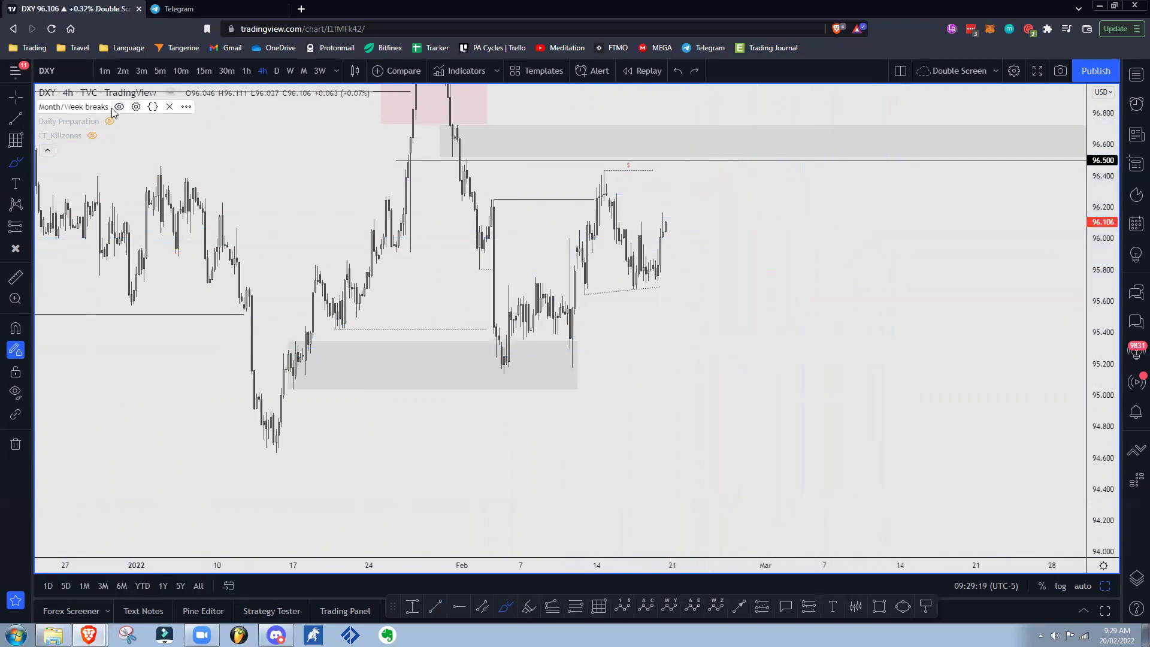
Show the Month/Week breaks indicator on the 4-hour chart and leave the brush tool
click(115, 109)
scroll(694, 204, up, 1)
key(Escape)
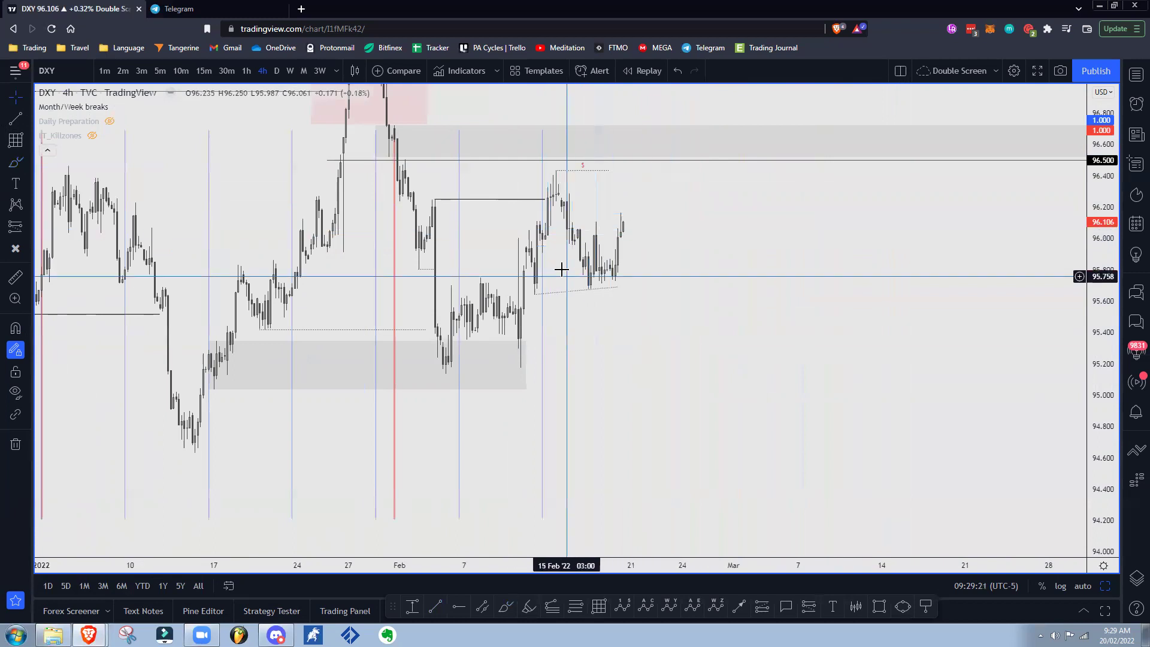
Measure the price moves from the mid-February high and from the latest candle down to the trend line beneath the lows
shift+click(542, 336)
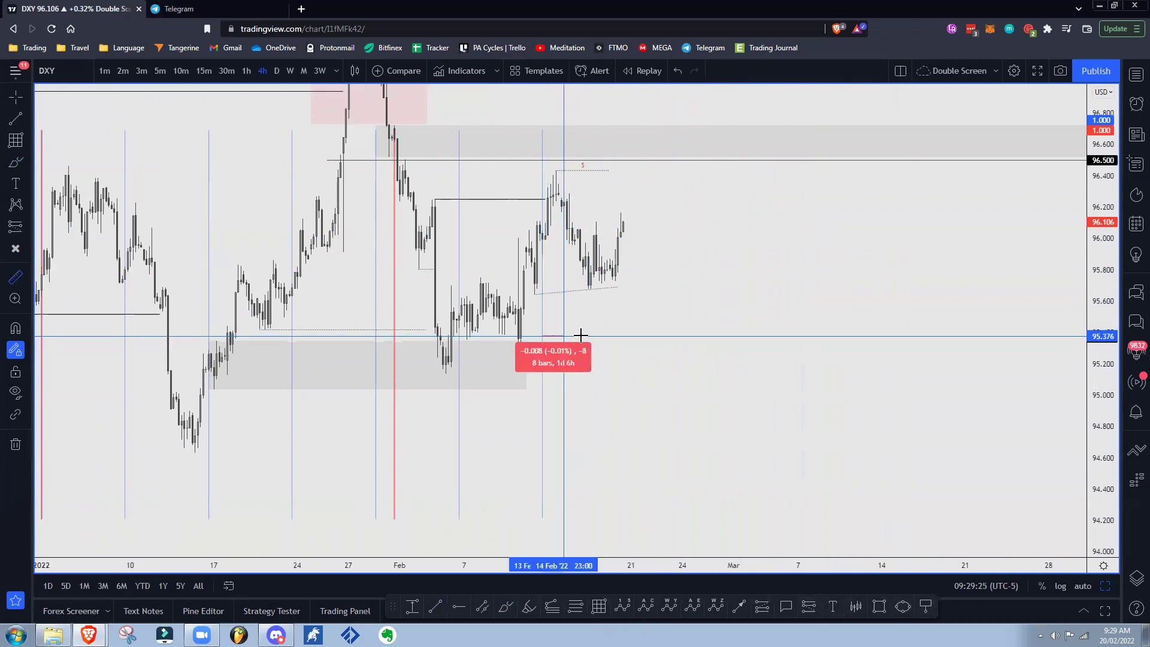
click(624, 335)
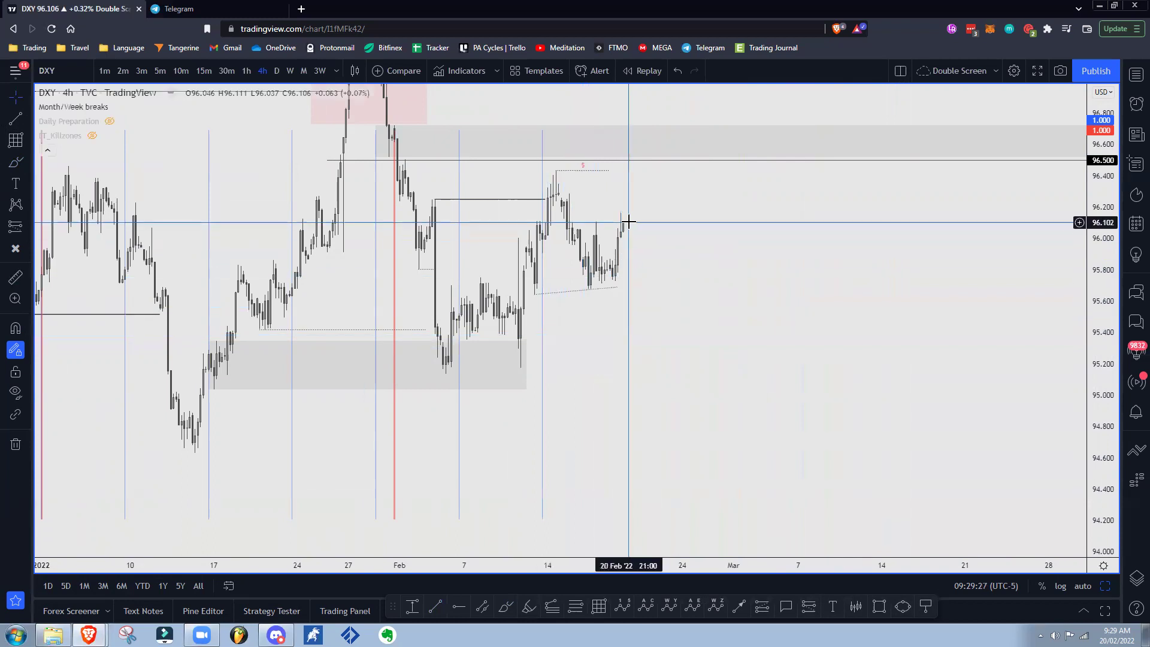
shift+click(557, 171)
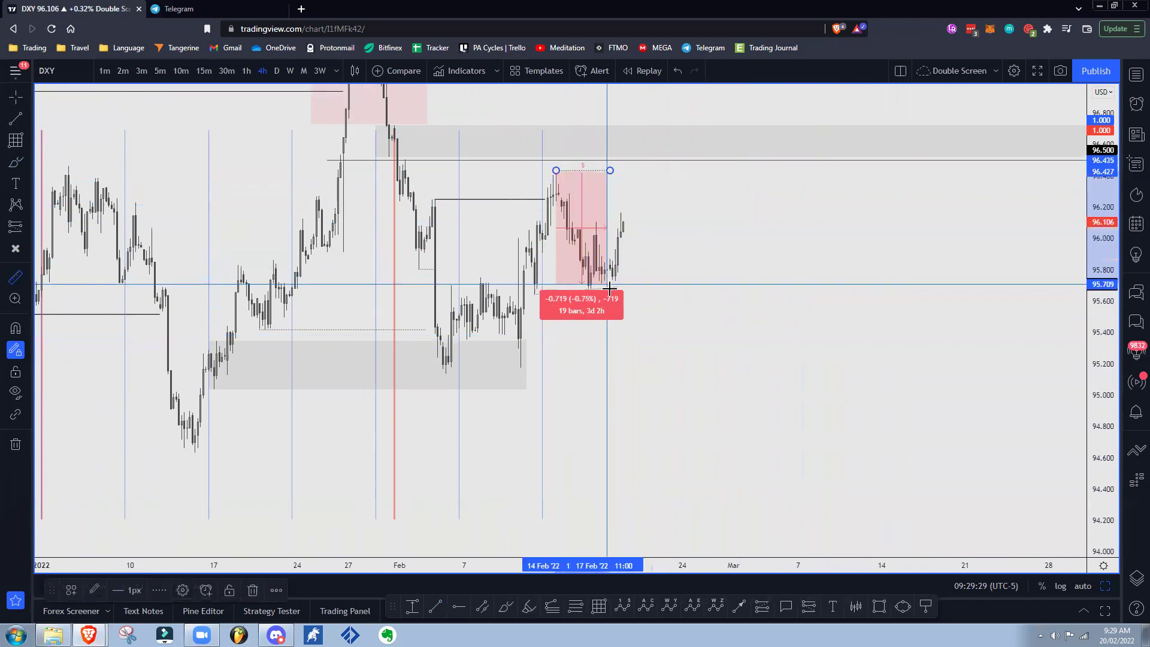
click(610, 282)
shift+click(629, 221)
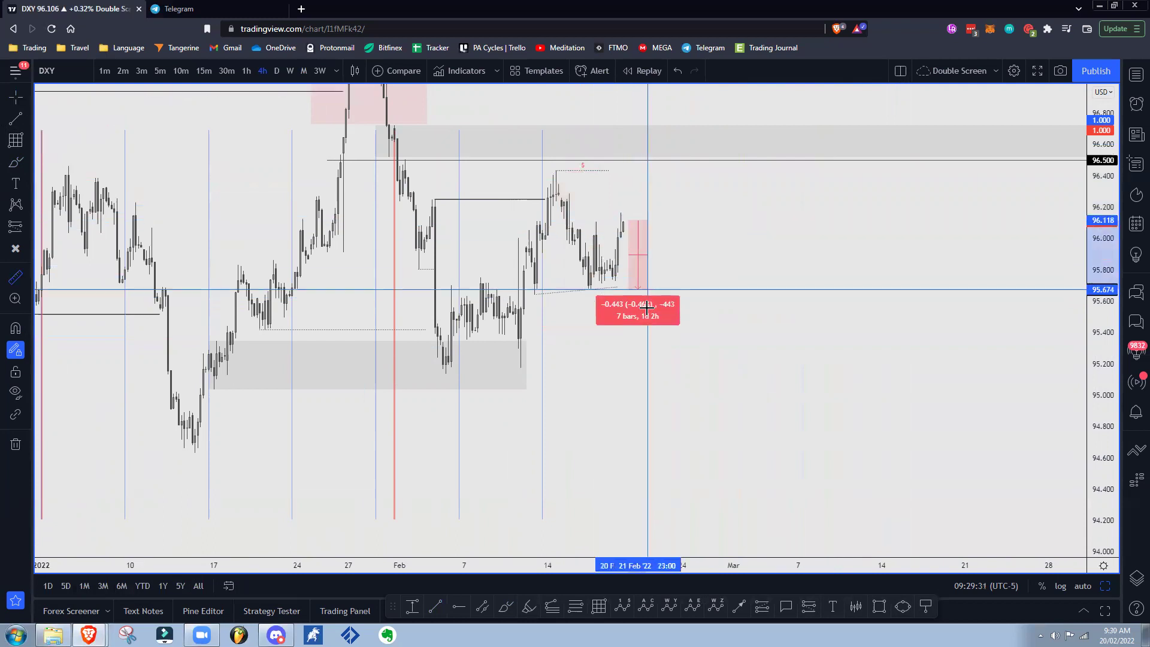
click(652, 305)
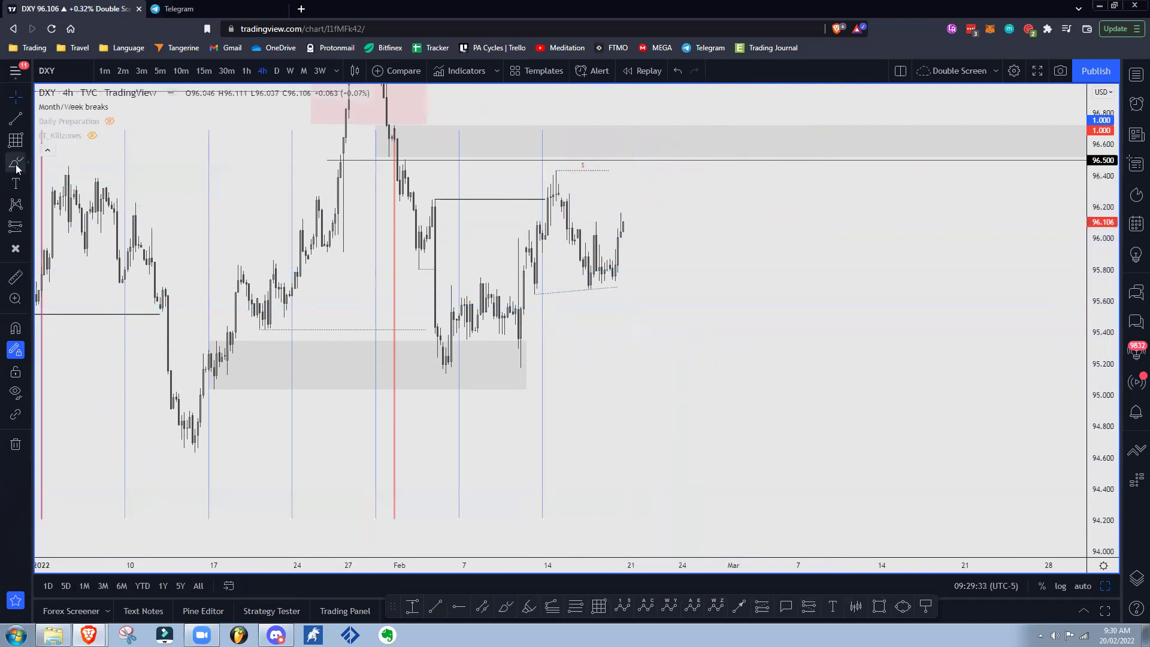
Draw a thin rectangle zone from 10 February 11:00 to 16 March 19:00 between 95.563 and 95.640, and apply a red template
click(29, 163)
click(65, 211)
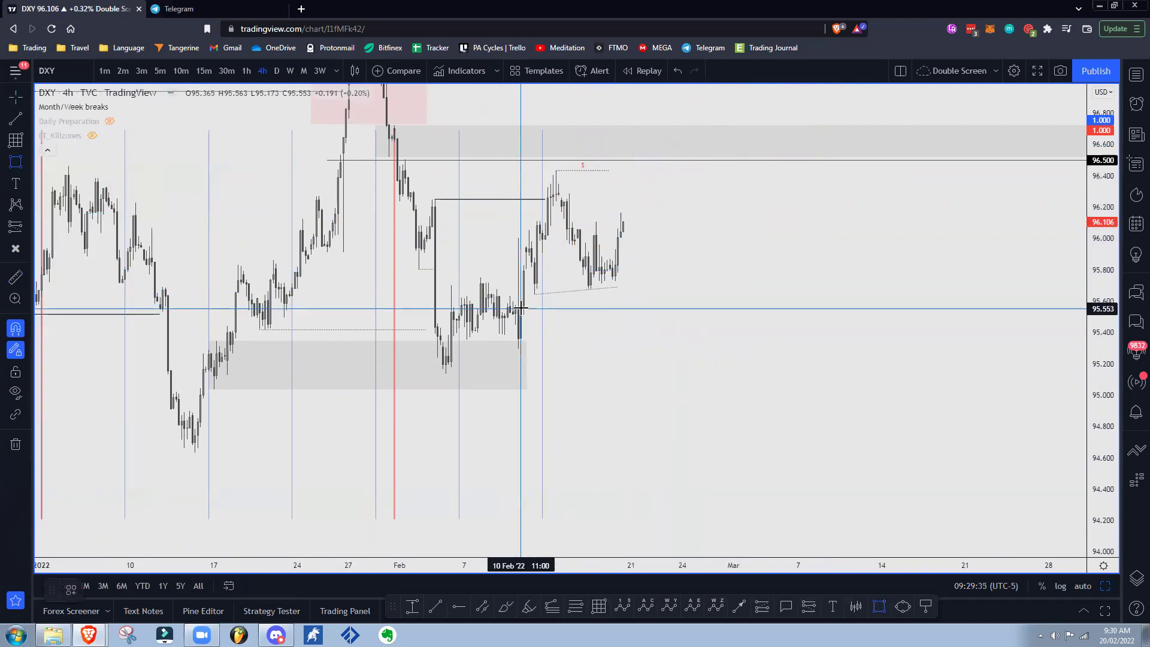
click(521, 307)
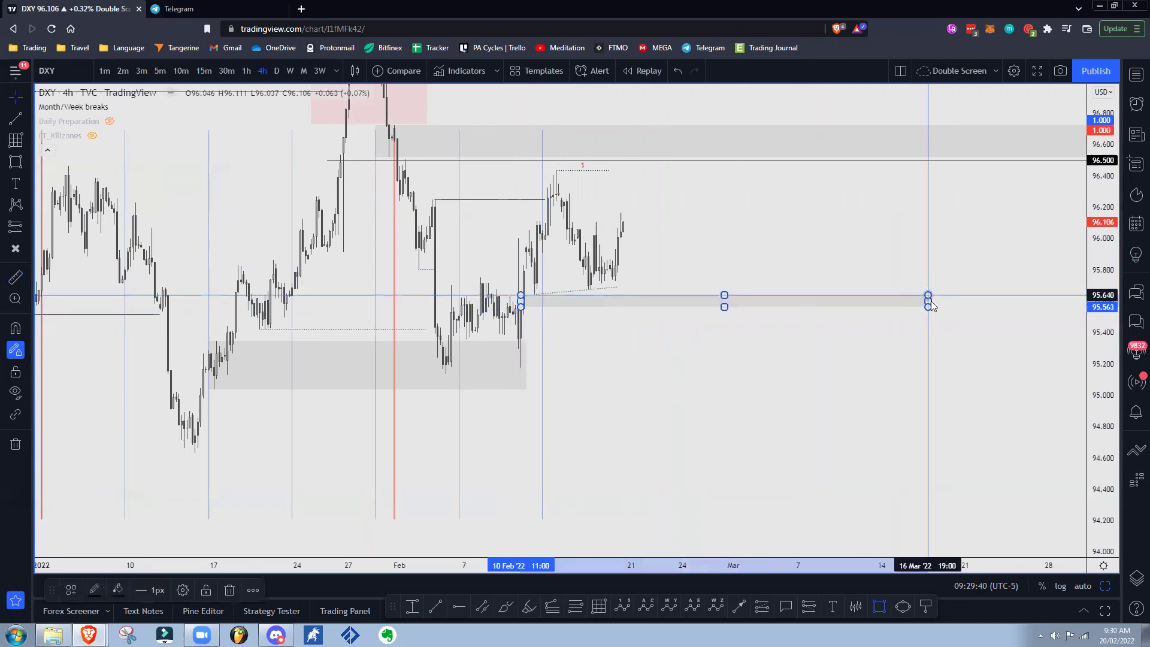
right_click(929, 300)
mouse_move(1006, 306)
click(1067, 398)
Draw a short horizontal line at the 16 February high of about 96.10 and a projected path to 95.625, rising to 96.542
drag(695, 389, 725, 414)
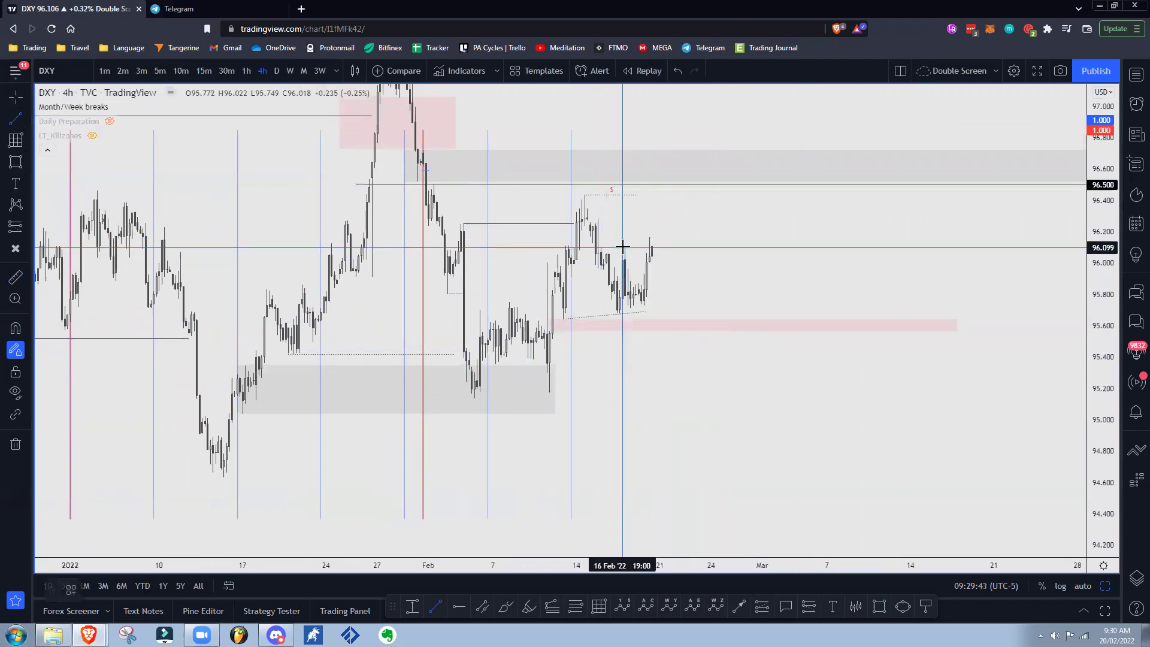
click(651, 244)
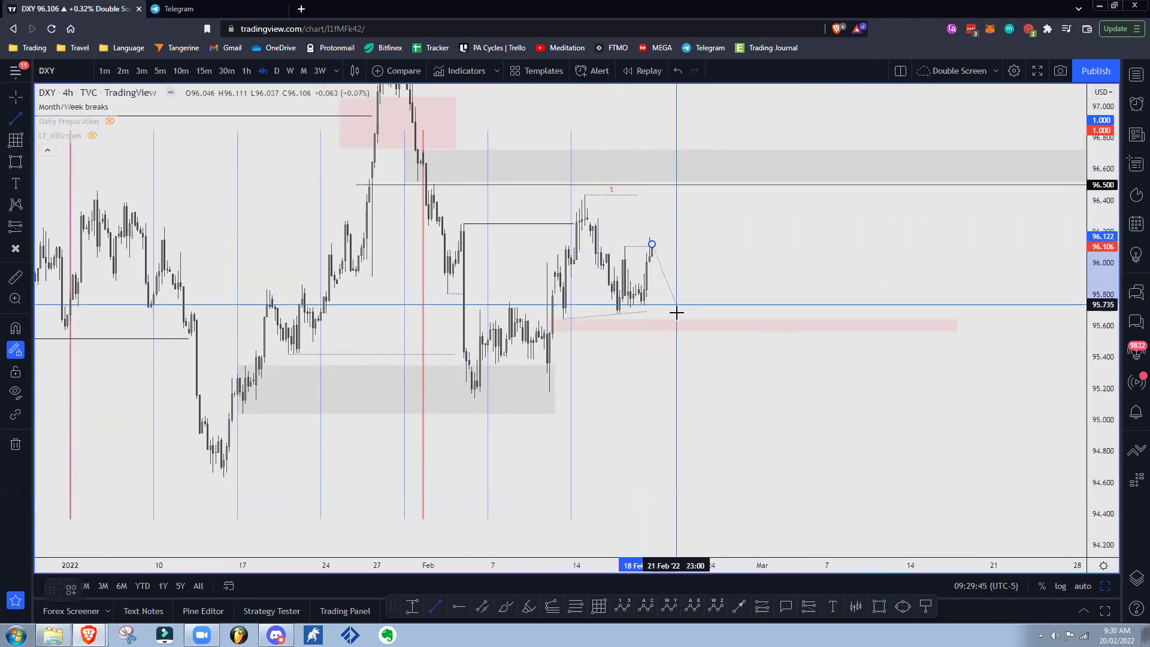
click(682, 321)
click(722, 178)
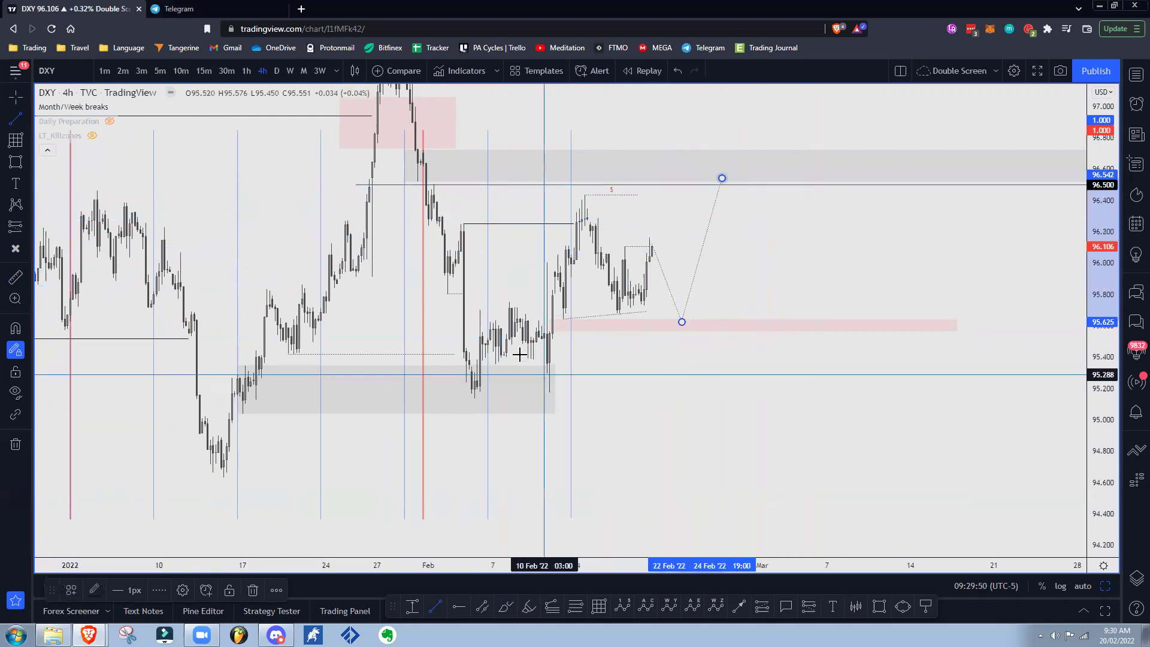
Draw short horizontal trend lines ending on 10 February at the 7 February low of 95.354 and the following high of 95.750
click(496, 364)
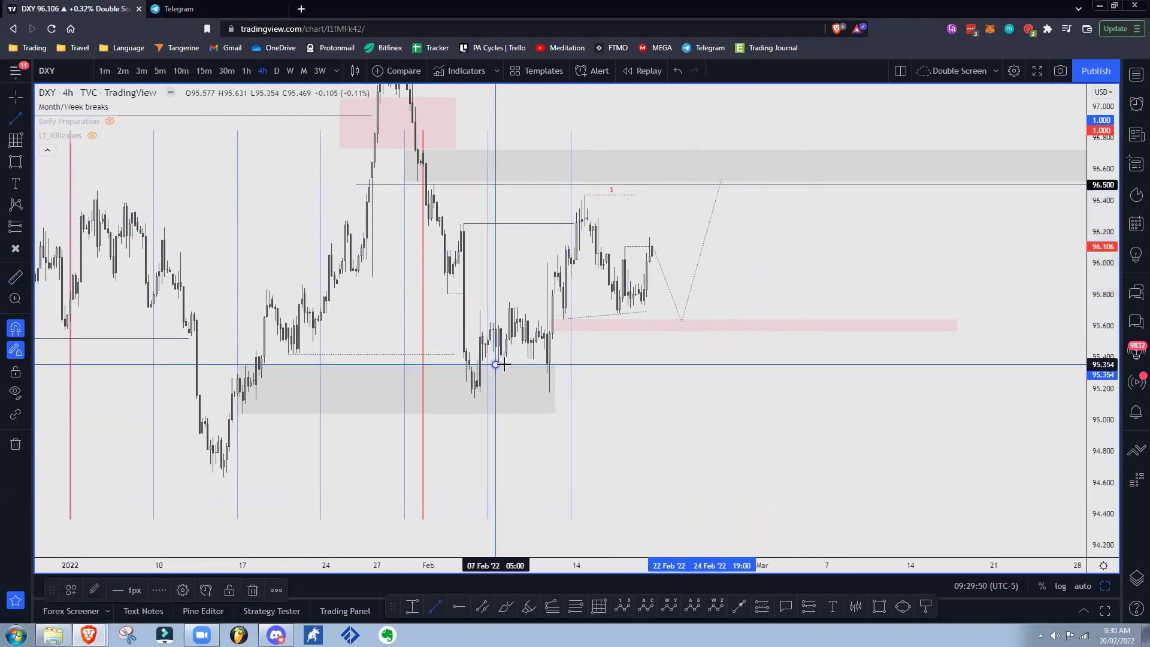
click(545, 365)
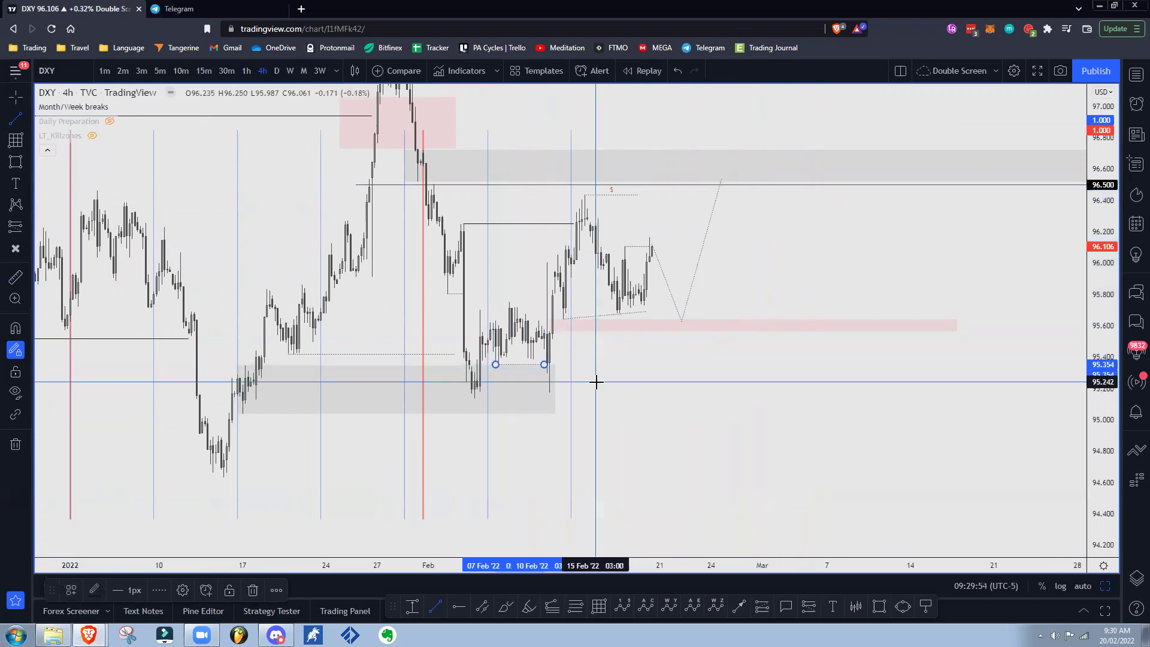
click(544, 302)
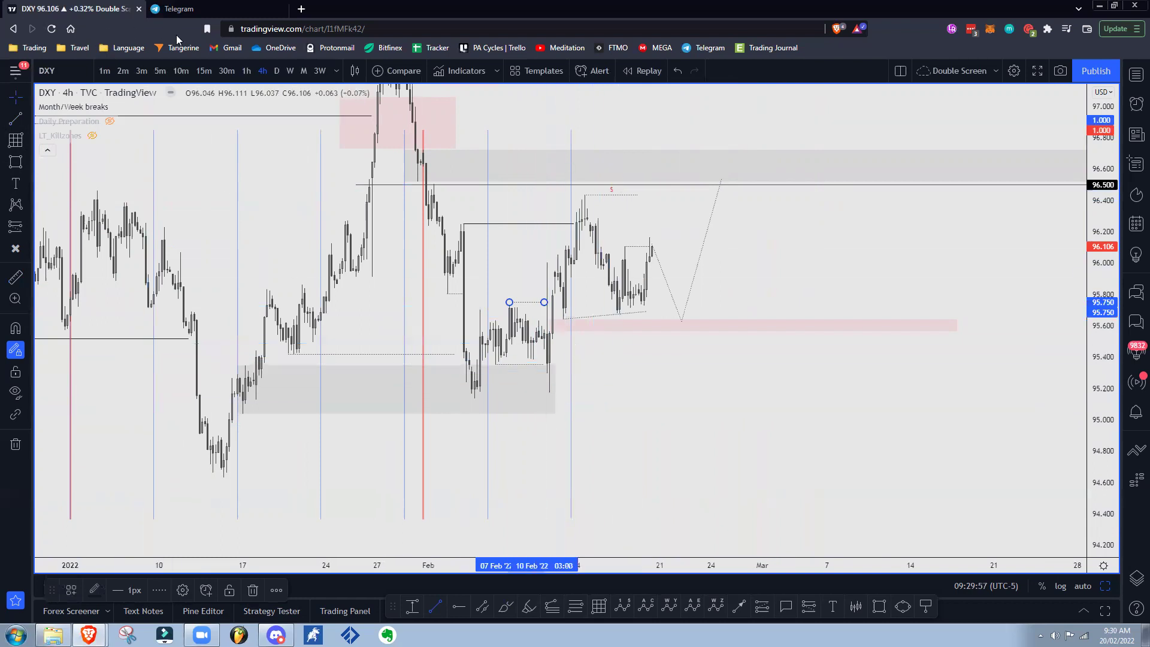
Hide the Month/Week breaks indicator and change the chart interval to 1 hour
click(118, 107)
click(246, 71)
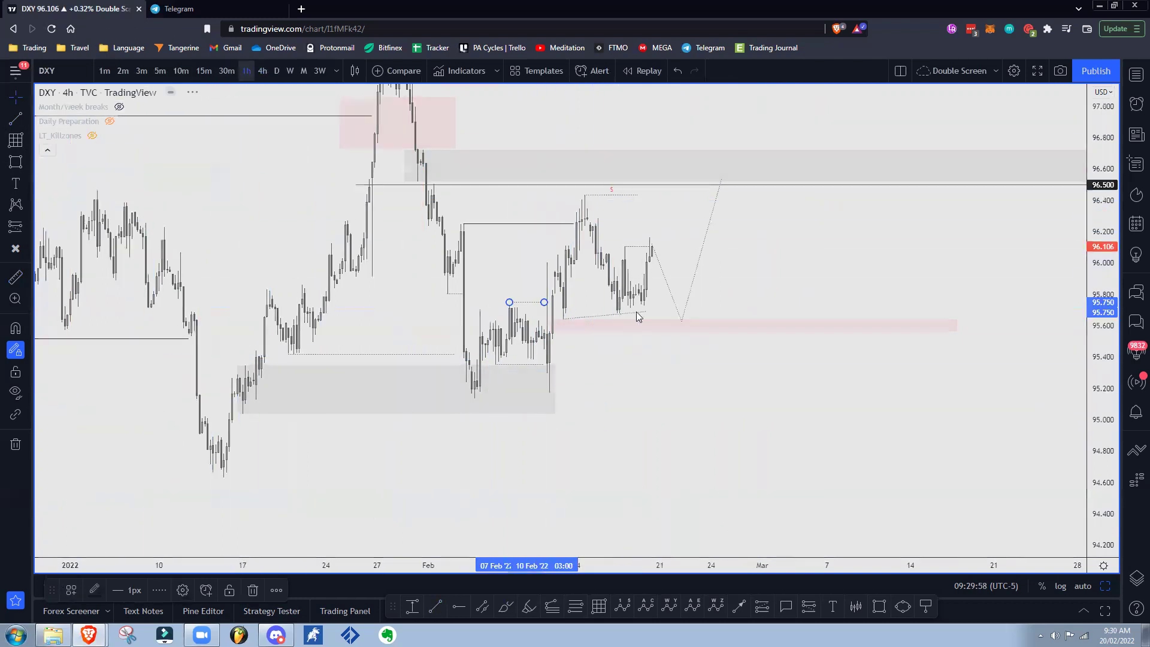
scroll(728, 414, down, 2)
click(588, 393)
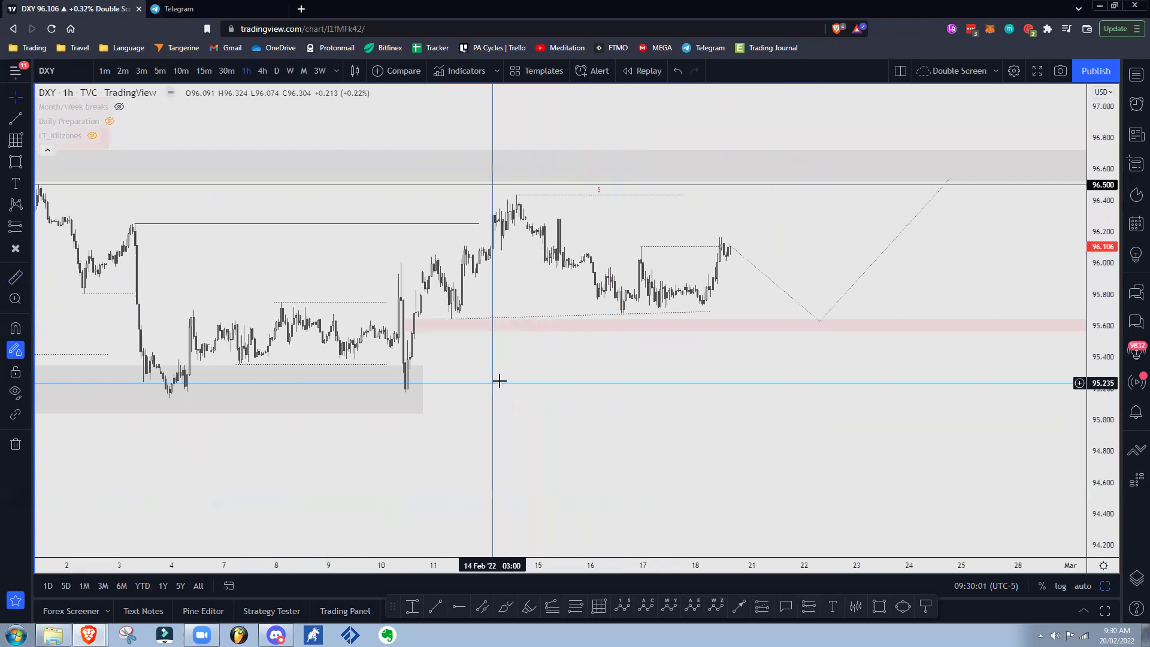
Replace the line at 95.750 with a short horizontal trend line at the 10 February high of 96.002, and apply the Default template
mouse_move(275, 302)
mouse_down()
mouse_move(397, 259)
mouse_move(424, 265)
mouse_move(393, 295)
mouse_move(404, 293)
mouse_move(401, 263)
mouse_move(432, 263)
mouse_up()
key(ctrl+z)
right_click(432, 263)
mouse_move(527, 304)
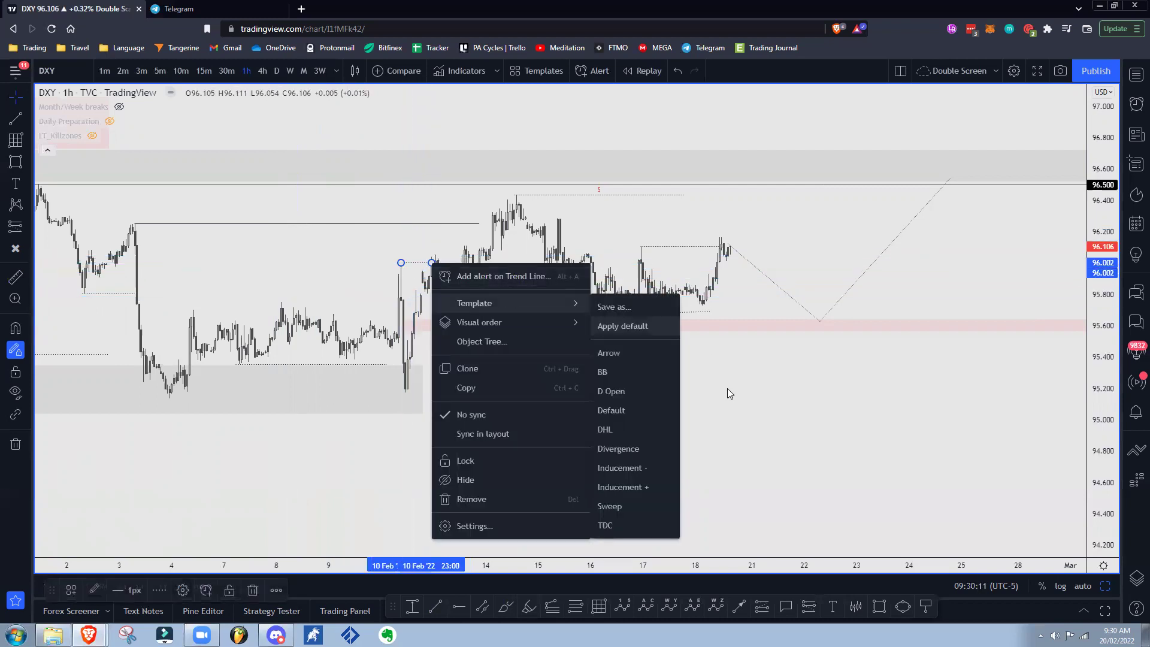
click(624, 412)
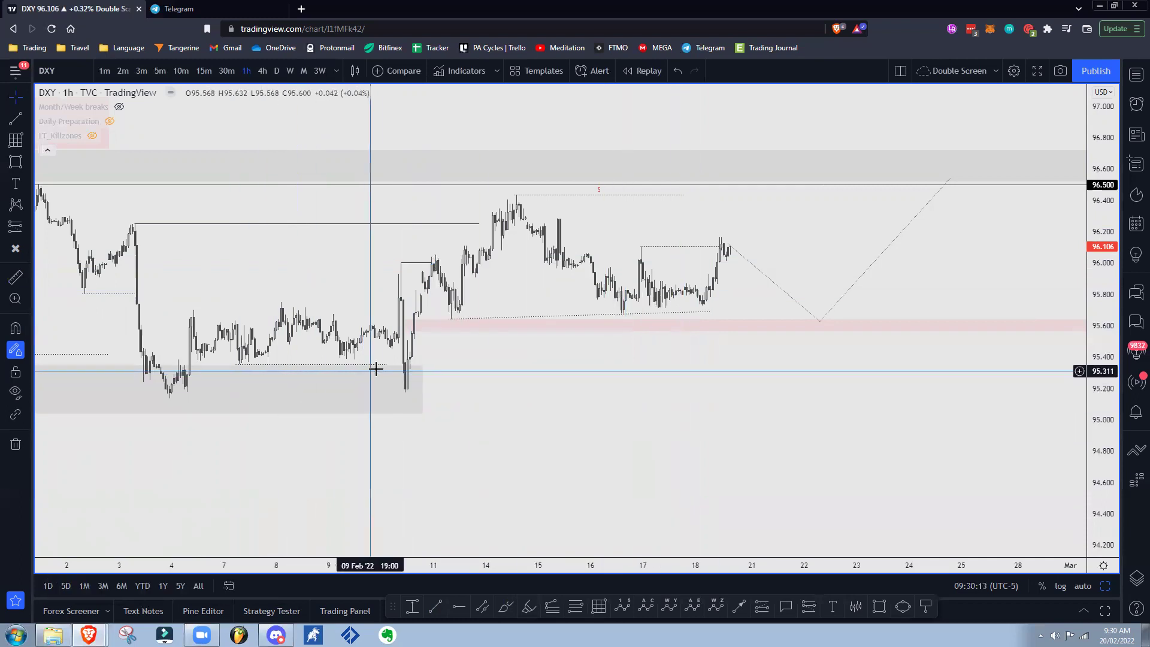
Examine the projected dip into the red zone and the rise to the 96.500 level on the 1-hour chart
drag(570, 374, 474, 383)
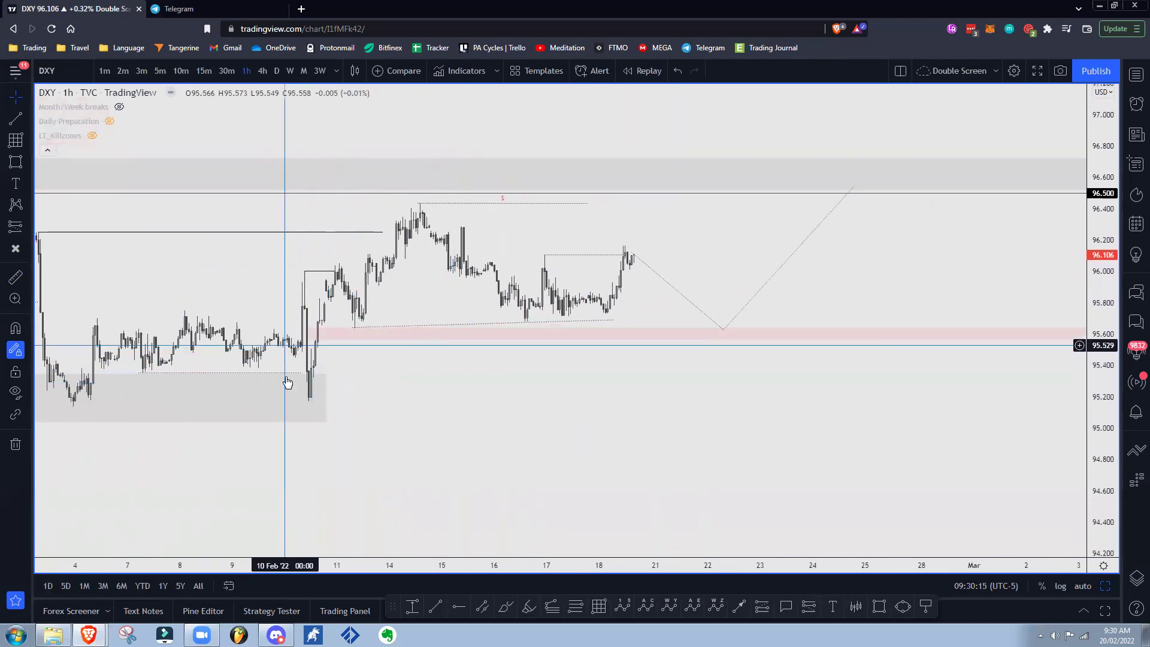
scroll(806, 377, down, 2)
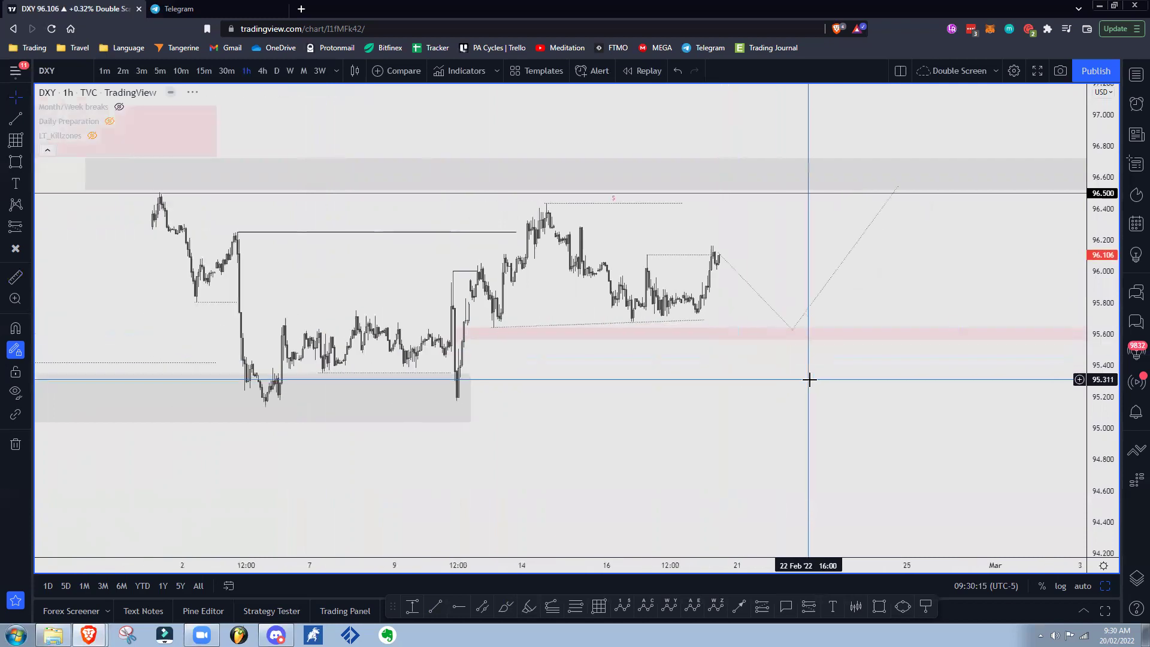
drag(809, 380, 796, 384)
drag(1093, 327, 1091, 196)
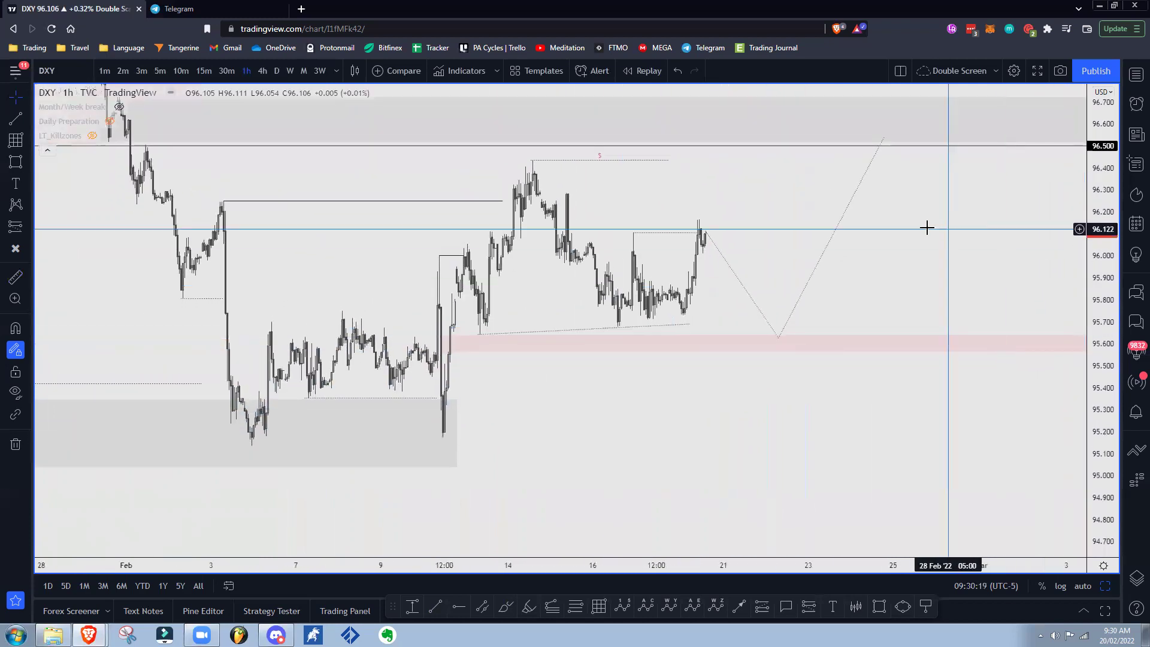
drag(923, 228, 830, 231)
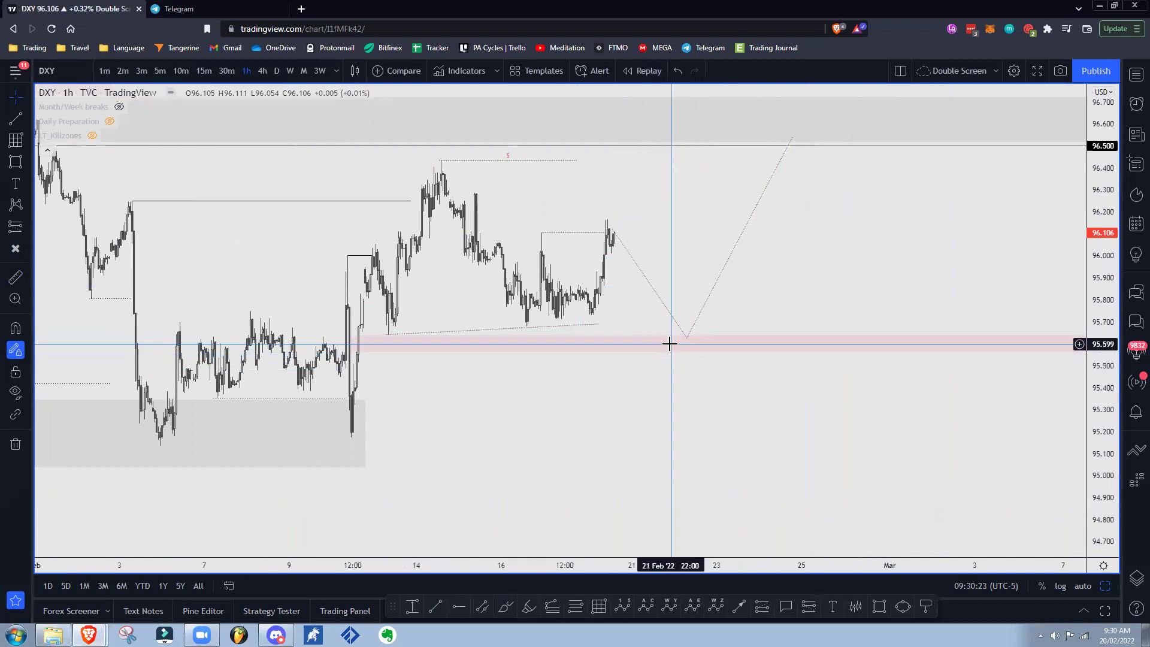
scroll(858, 341, down, 2)
scroll(829, 370, up, 2)
drag(794, 415, 765, 438)
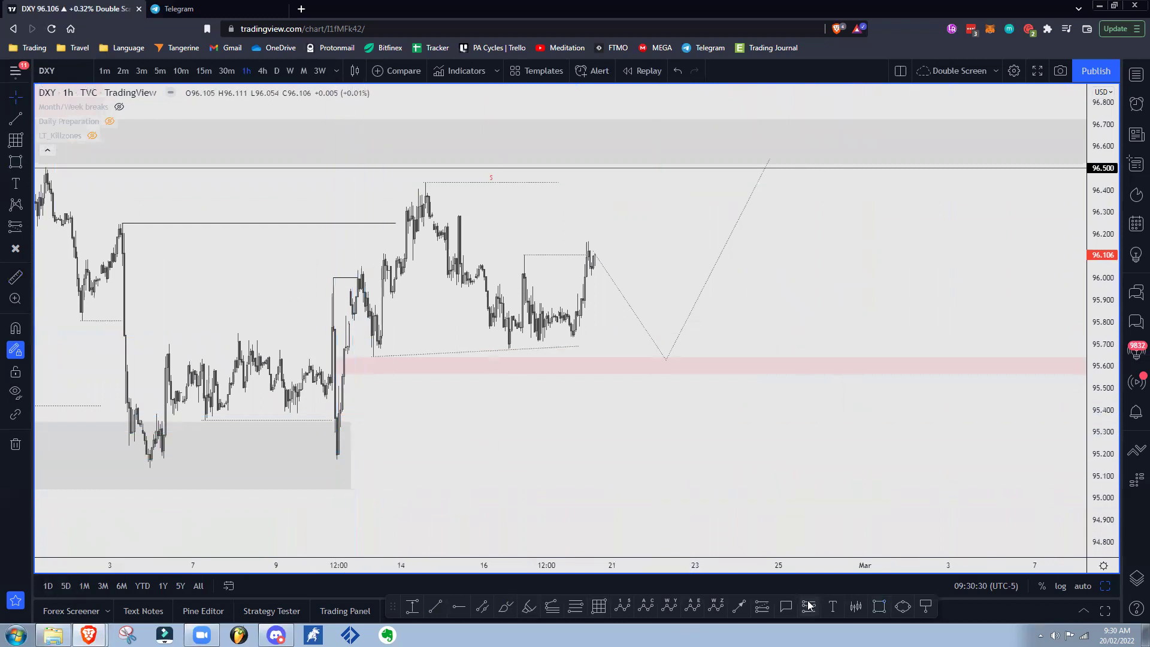
Draw a rectangle from the 10 February 11:00 low of 95.173 to 96.436 on 25 February 03:00, and apply a blue outline template
key(ctrl)
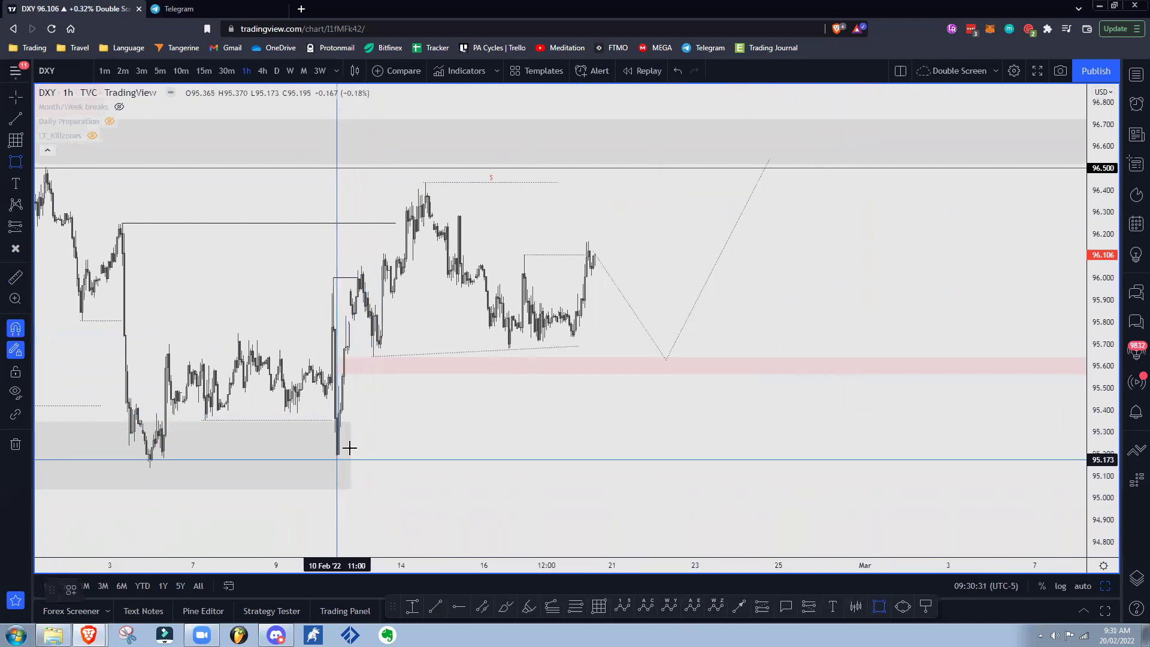
ctrl+click(338, 459)
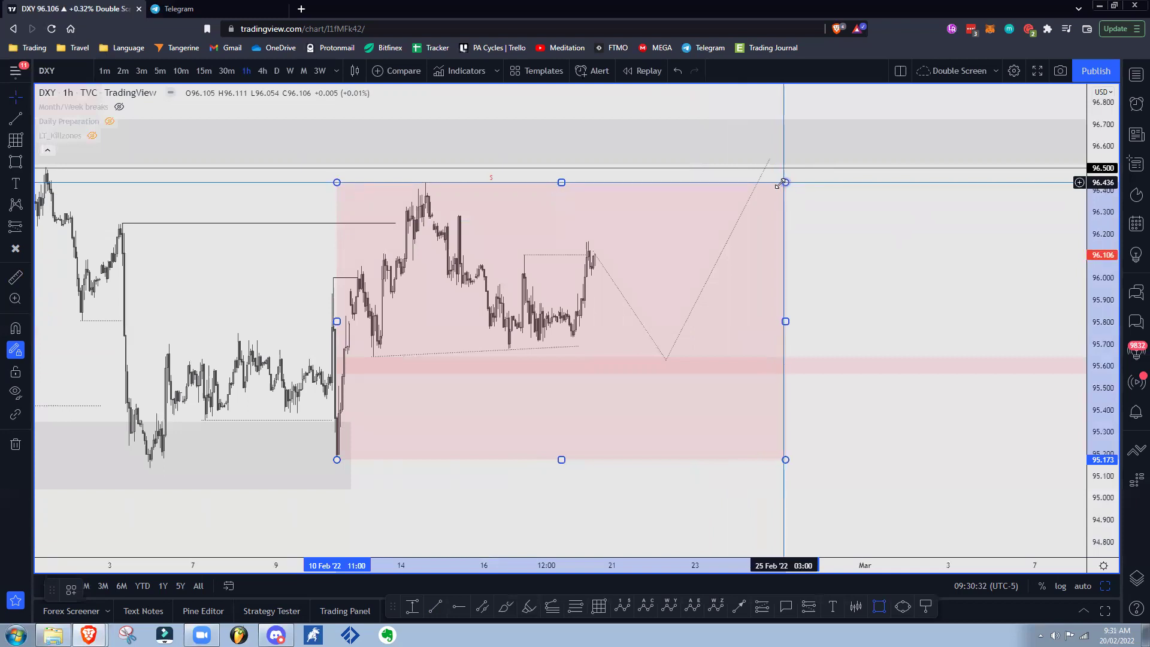
right_click(785, 182)
mouse_move(832, 195)
click(917, 433)
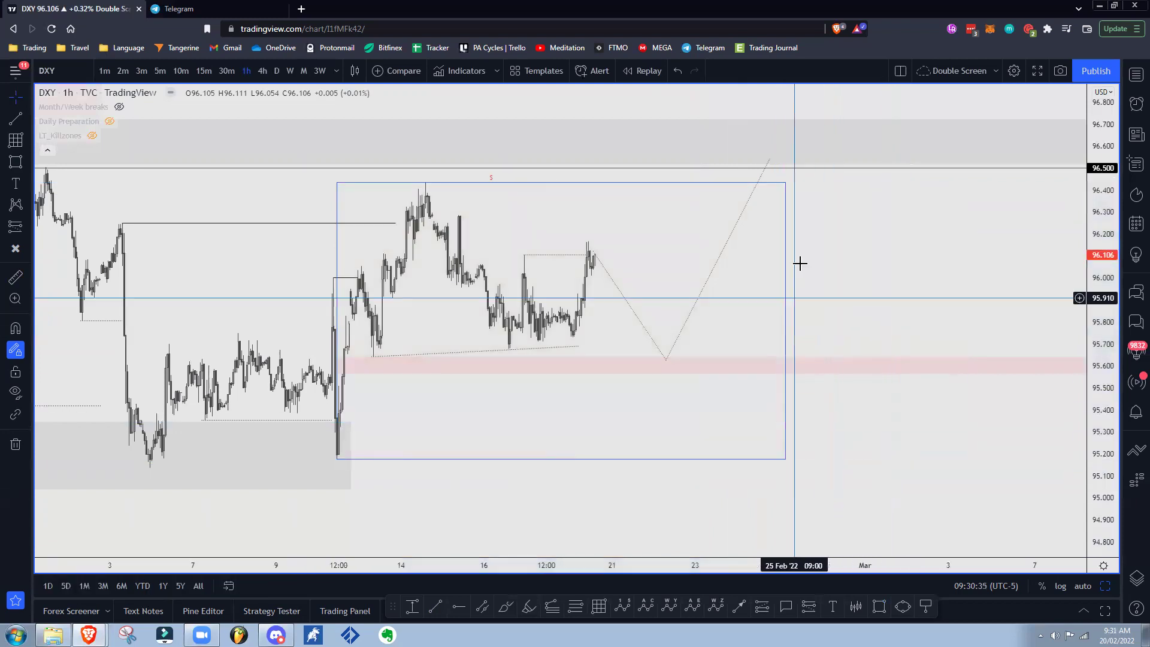
Draw a Gann box from the 10 February 11:00 low at 95.173 to 96.436 on 25 February
click(599, 607)
ctrl+click(344, 455)
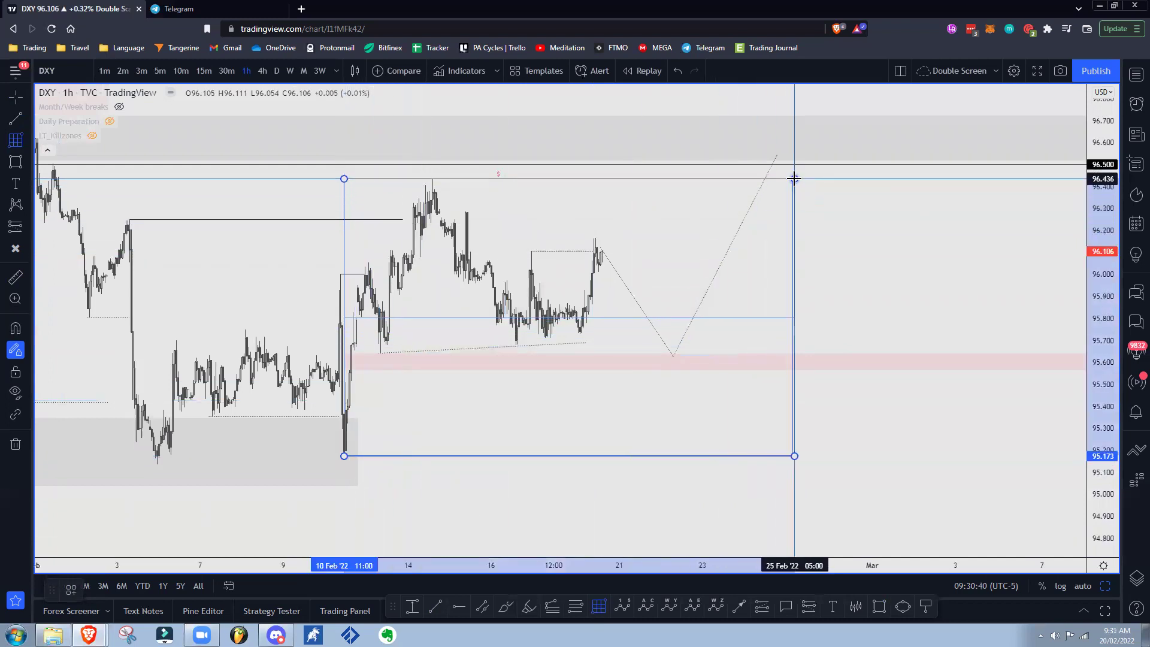
click(793, 178)
Draw a Fibonacci retracement across the box, with level 1 at the 95.173 low and level 0 at the 96.436 high
drag(836, 227, 895, 225)
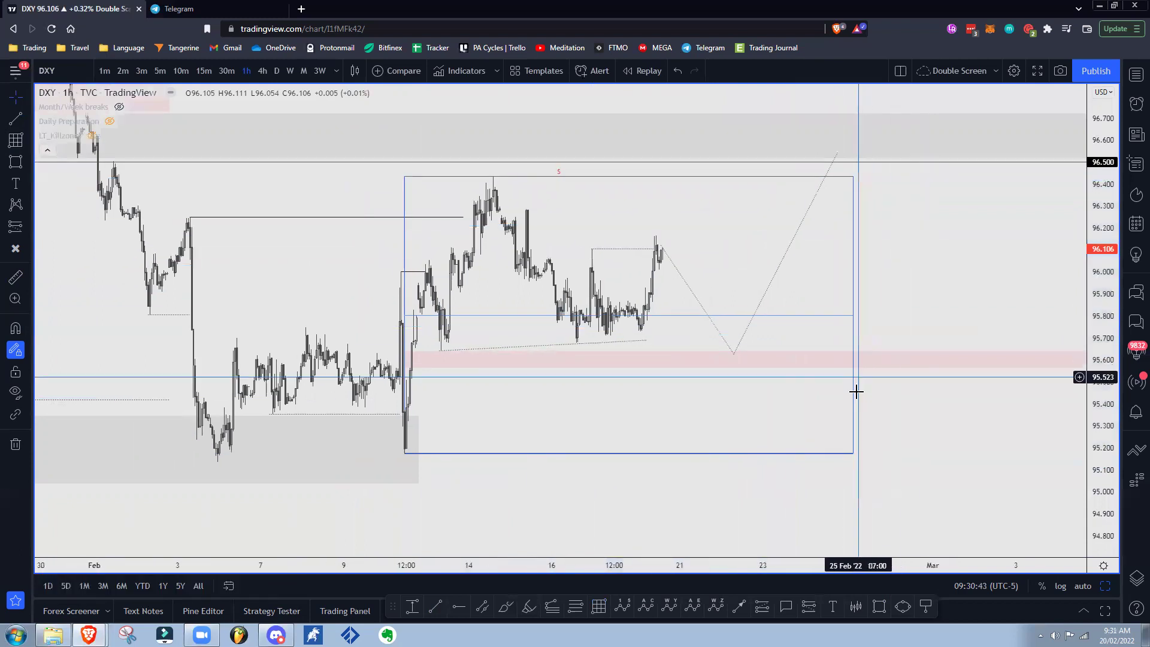
scroll(836, 431, down, 1)
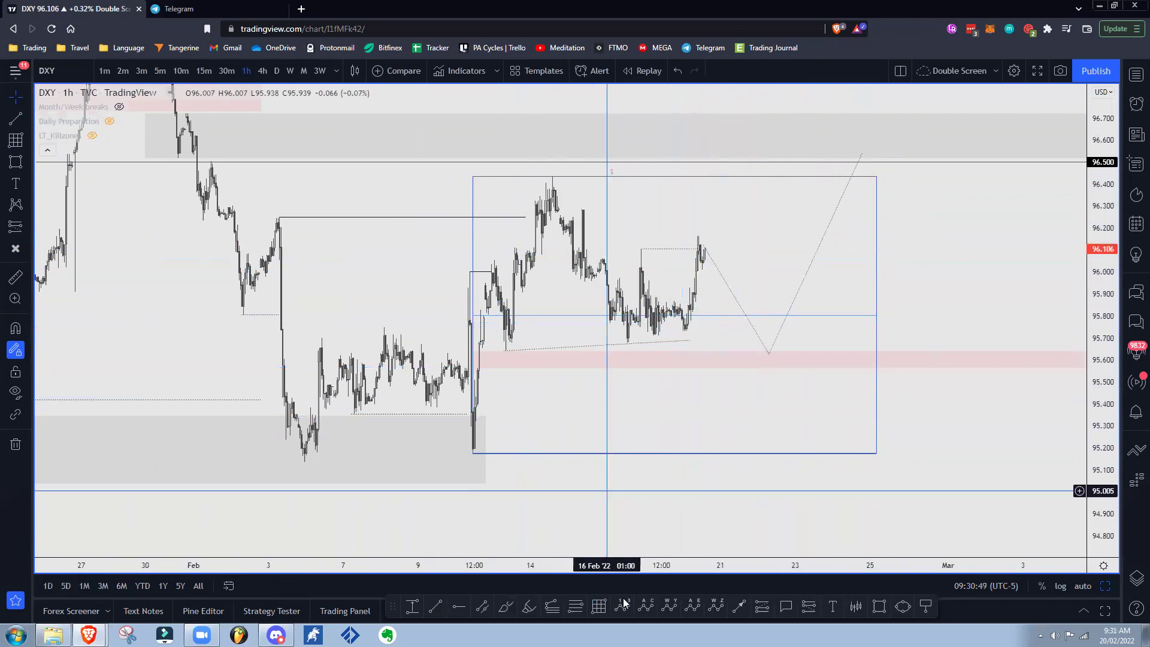
click(575, 606)
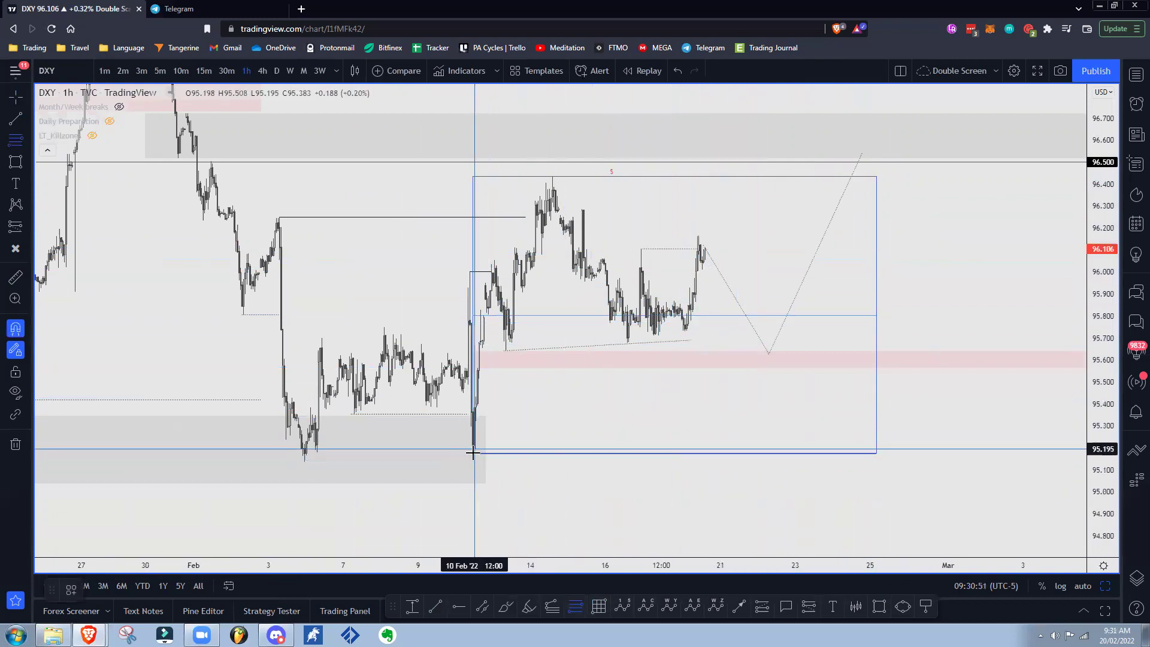
ctrl+click(472, 454)
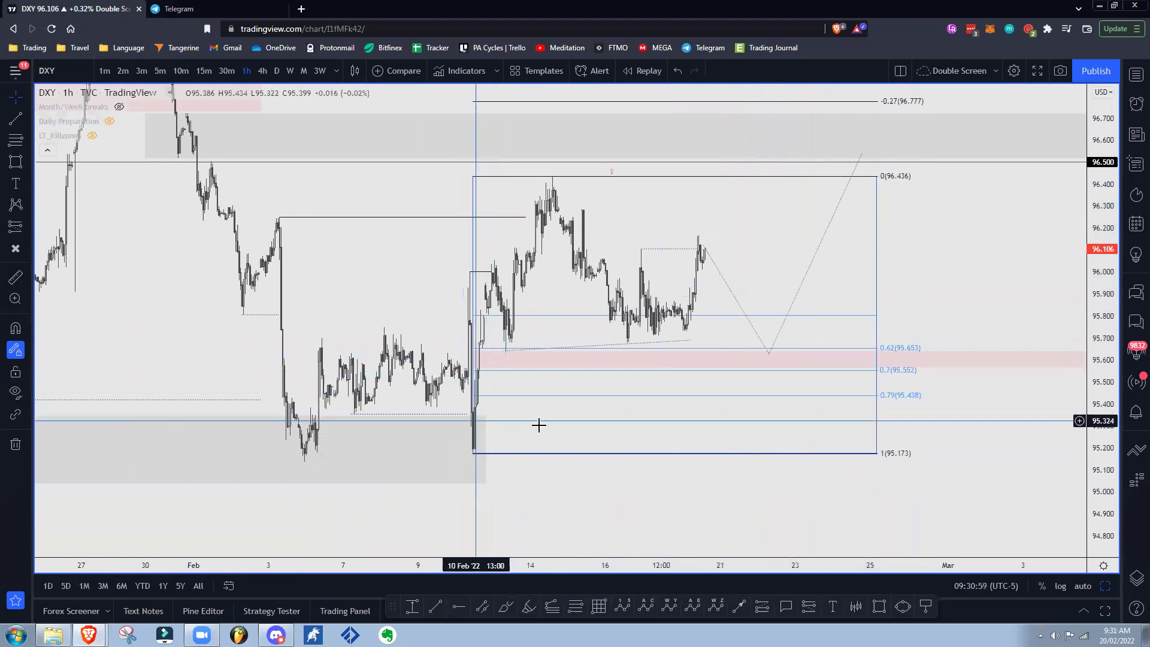
Add a second red zone beneath the first, starting on 10 February and spanning about 95.43 to 95.52
drag(572, 418, 723, 397)
scroll(551, 400, up, 6)
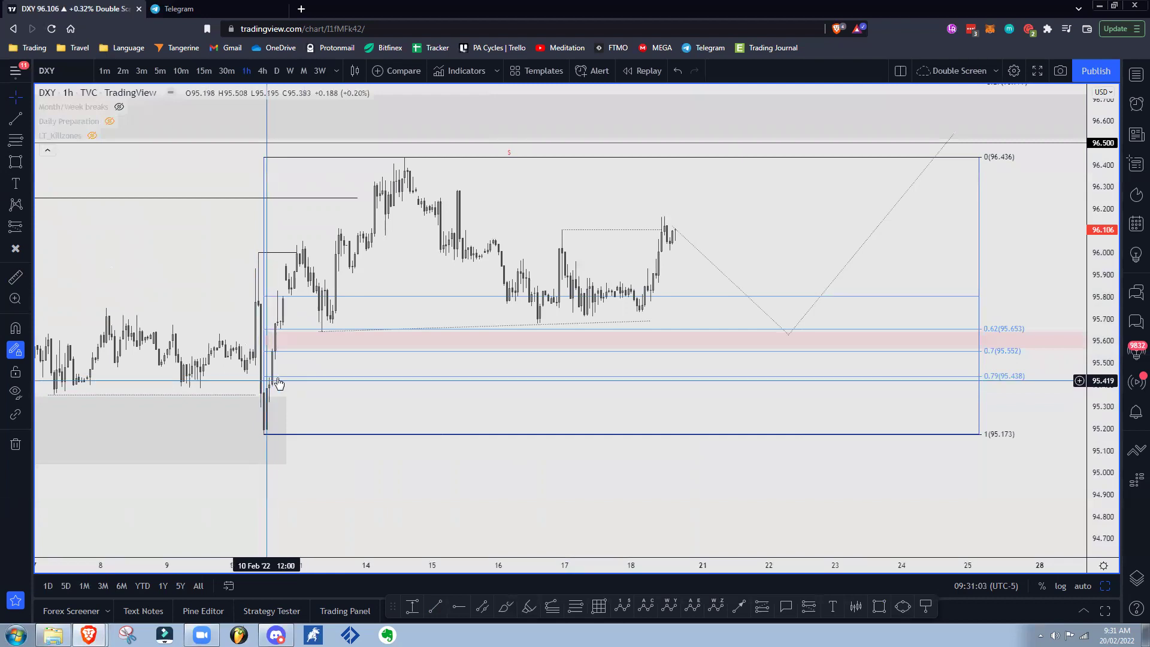
scroll(279, 382, down, 1)
mouse_move(371, 351)
mouse_down()
mouse_move(378, 378)
mouse_move(427, 380)
mouse_up()
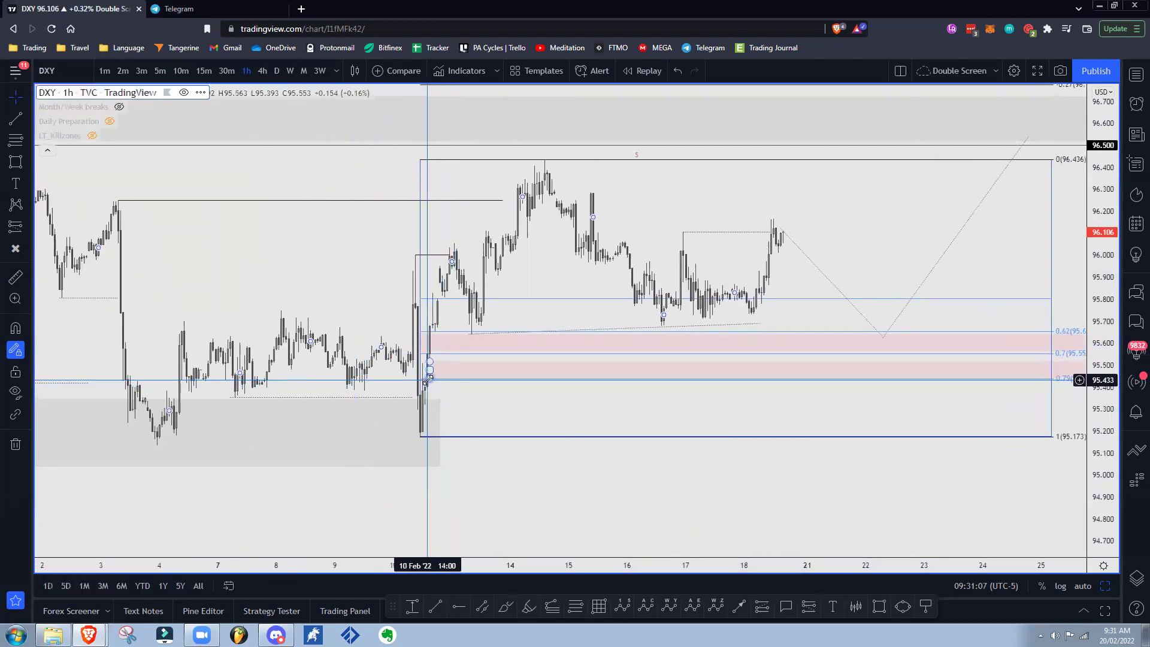
click(427, 379)
drag(425, 363, 492, 370)
click(388, 272)
Extend the end of the horizontal line at the 3 February high to 14 February 04:00, keeping it at 96.250
scroll(480, 262, down, 2)
drag(491, 260, 143, 228)
drag(329, 168, 341, 168)
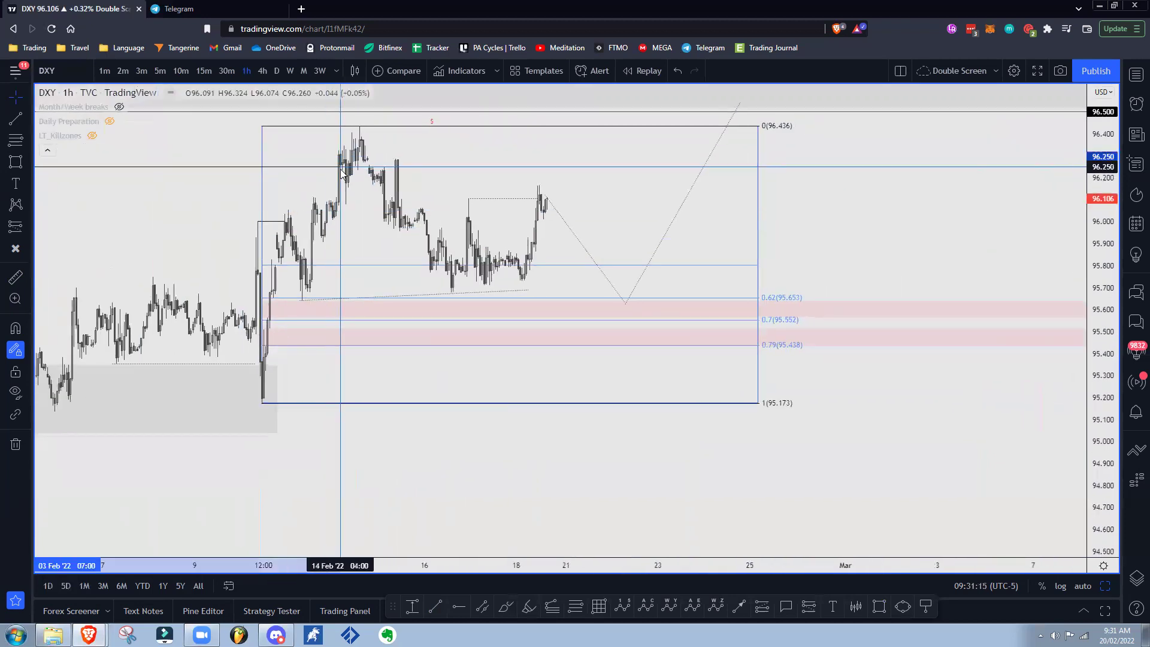
drag(227, 201, 277, 191)
drag(848, 191, 872, 217)
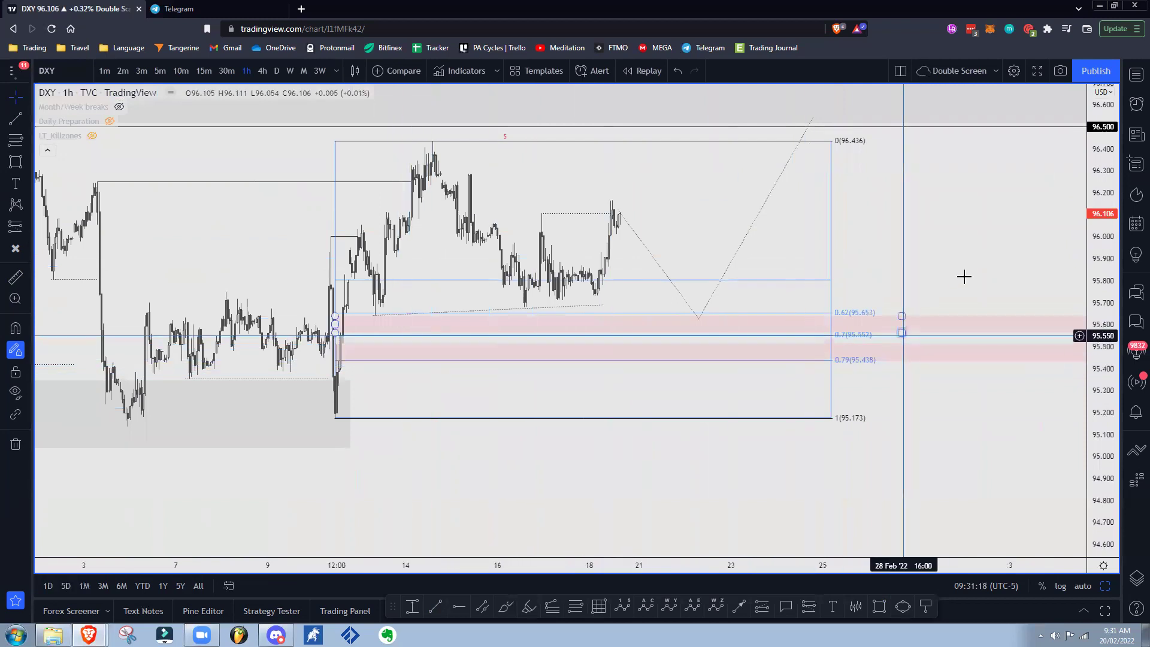
scroll(819, 254, down, 2)
drag(819, 254, 619, 249)
scroll(941, 239, down, 6)
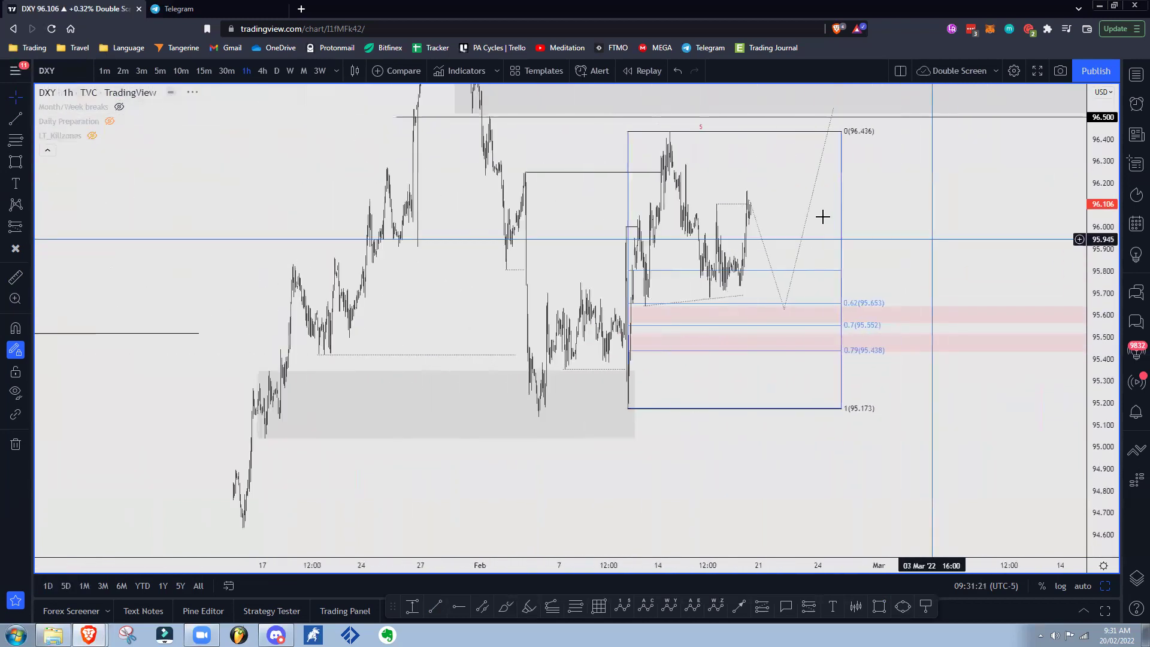
Examine the 1-hour Gann box, its Fibonacci levels, the two red zones beneath price and the projected path
scroll(773, 234, up, 5)
drag(634, 224, 711, 243)
scroll(719, 270, up, 1)
scroll(721, 282, up, 1)
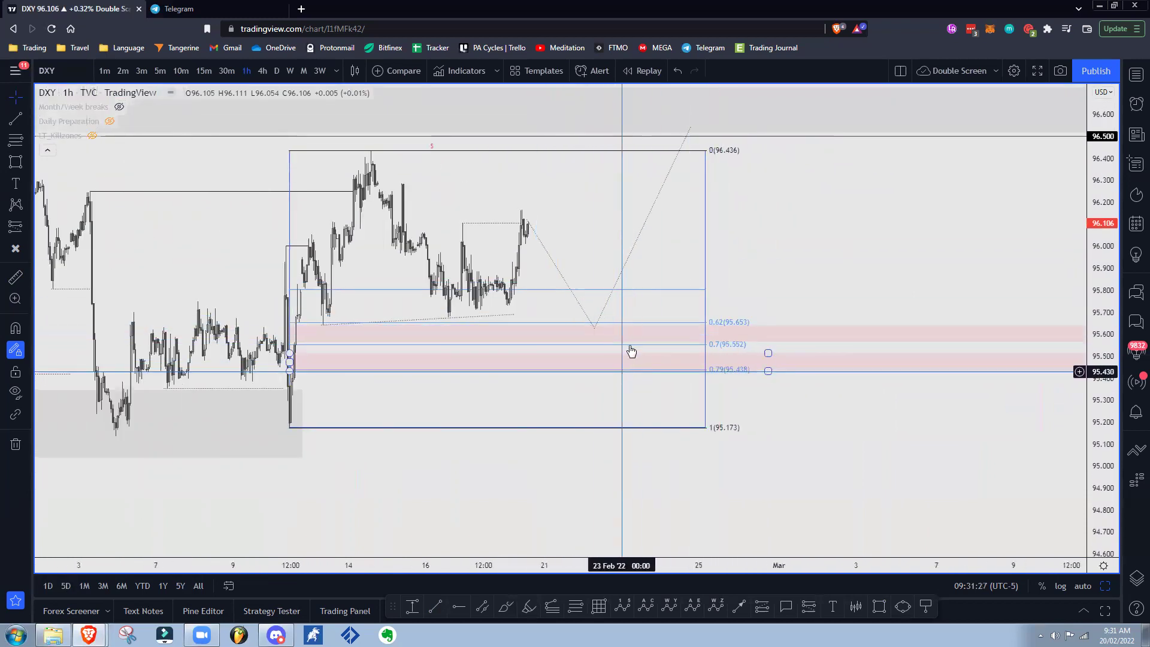
shift+click(622, 371)
click(763, 134)
click(799, 171)
scroll(798, 171, down, 3)
drag(400, 163, 460, 230)
scroll(575, 220, up, 1)
drag(917, 273, 969, 210)
scroll(976, 227, up, 2)
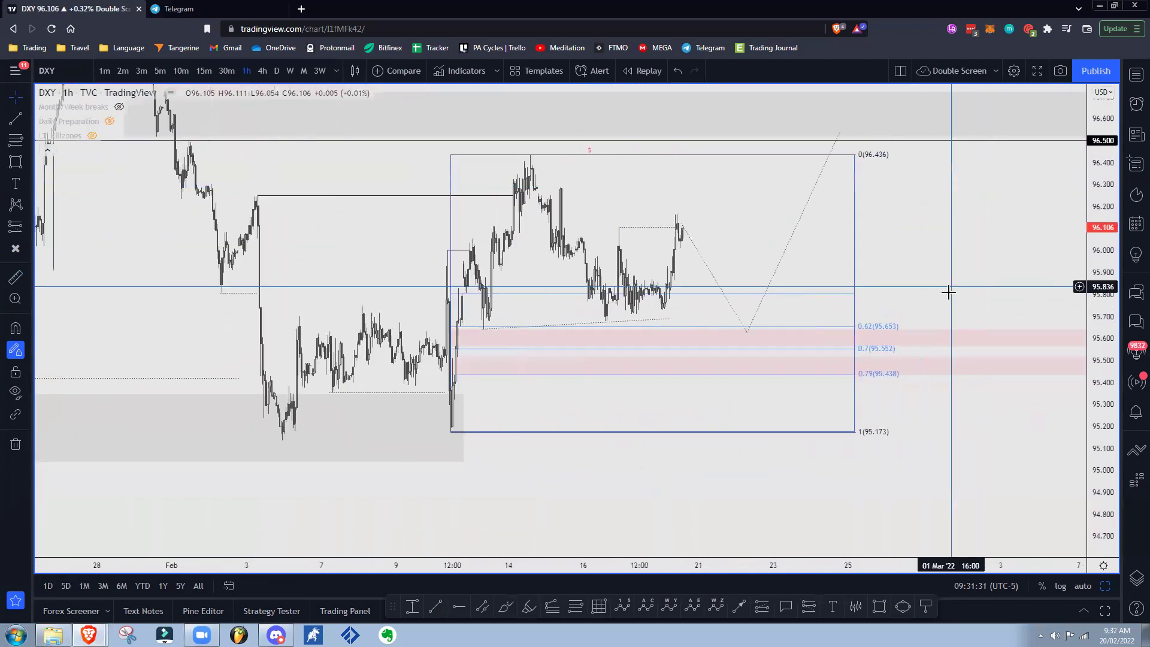
drag(746, 511, 694, 516)
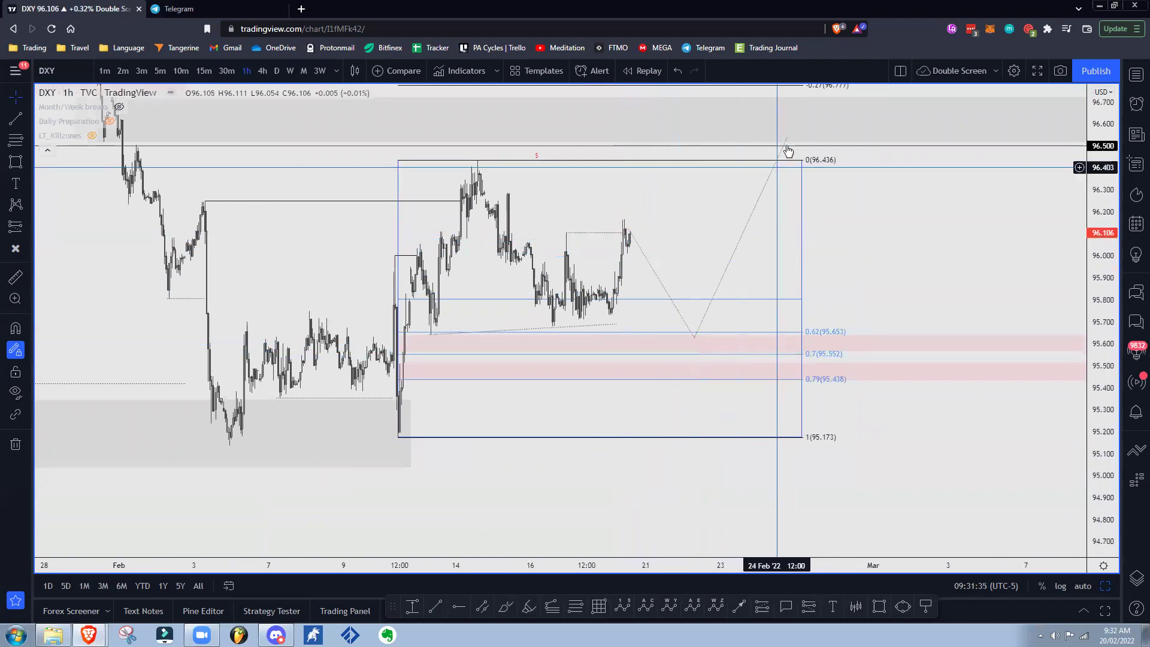
Readjust the Fibonacci retracement so level 1 sits at 95.195 and level 0 at 96.379, extending it to 28 February 07:00
click(815, 160)
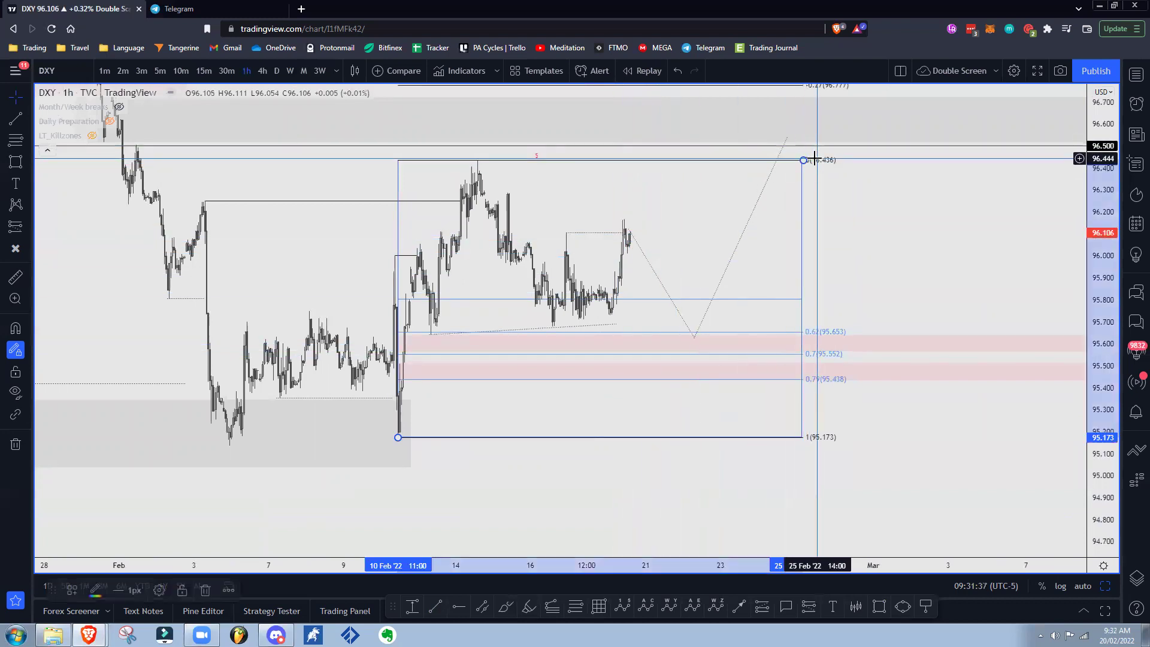
click(923, 248)
drag(400, 440, 402, 437)
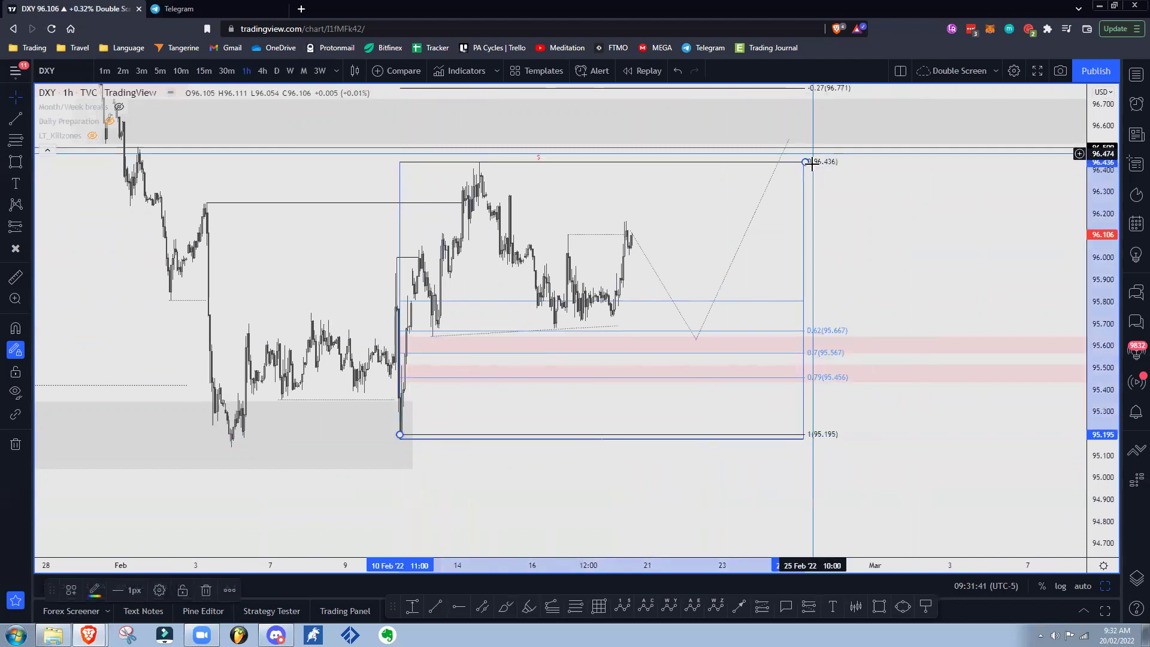
drag(806, 162, 849, 174)
Resize the upper red zone between 96.730 and 97.057 so it spans 27 January 02:00 to 1 March 11:00
drag(335, 272, 563, 380)
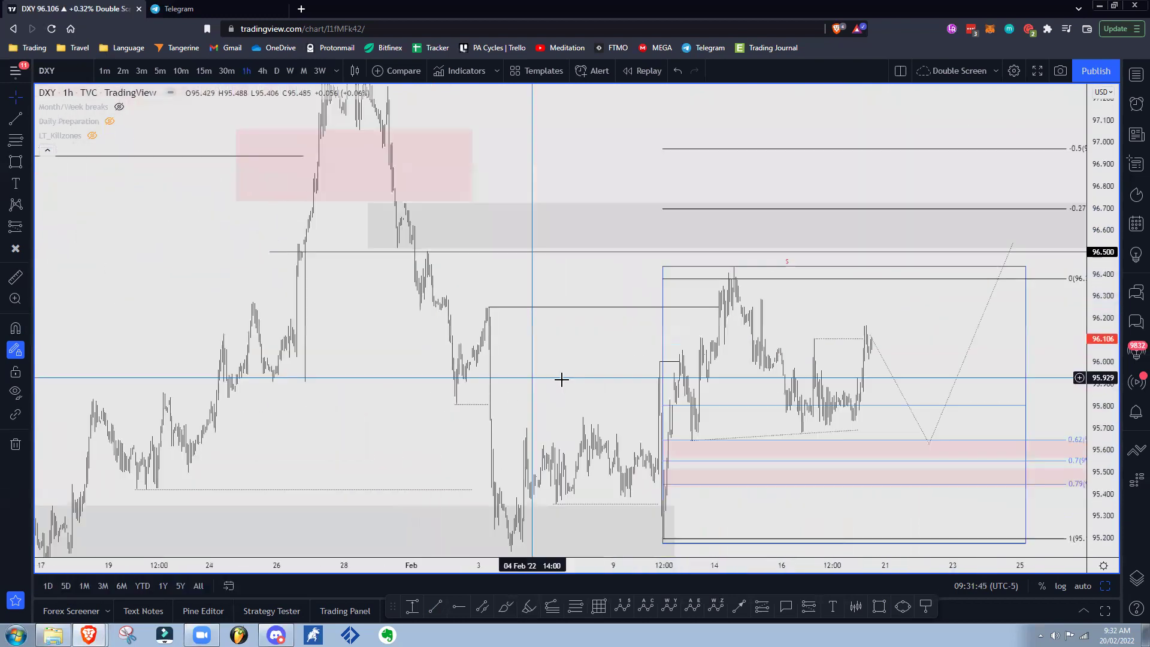
drag(515, 340, 363, 293)
drag(503, 173, 463, 169)
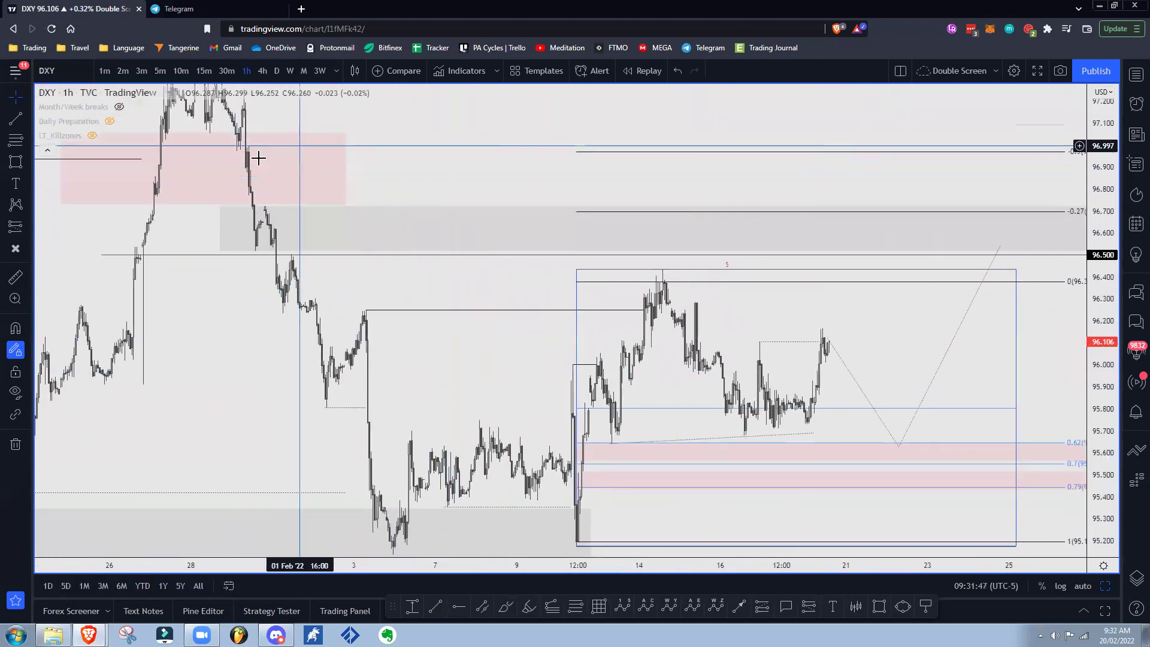
drag(346, 169, 1053, 169)
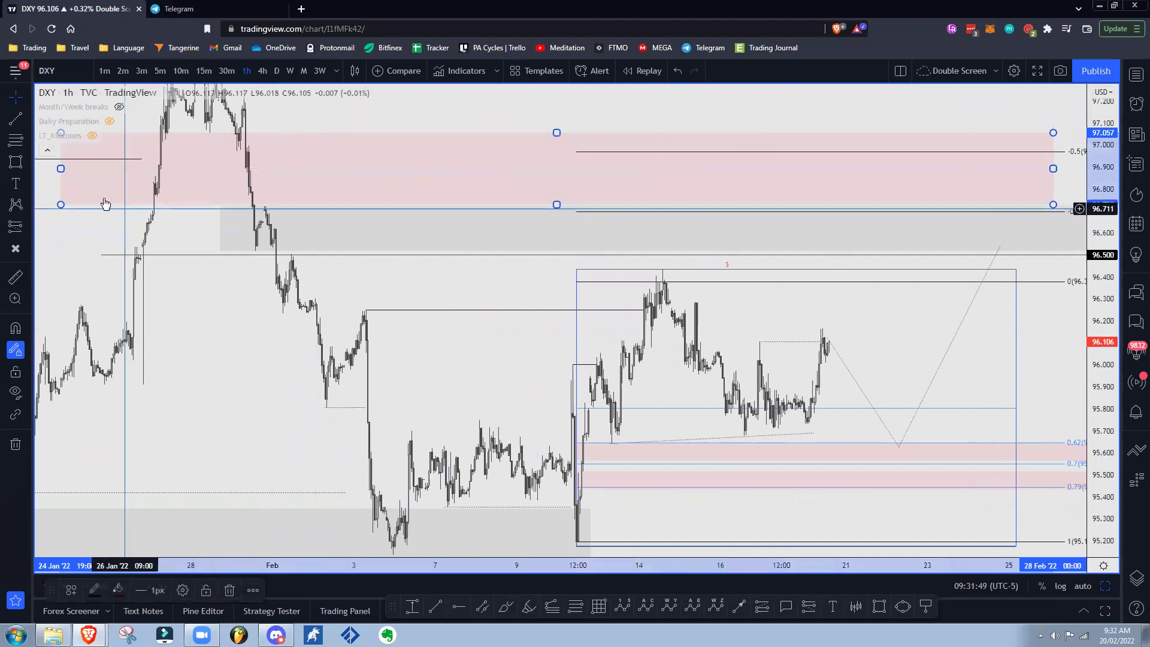
drag(61, 170, 145, 166)
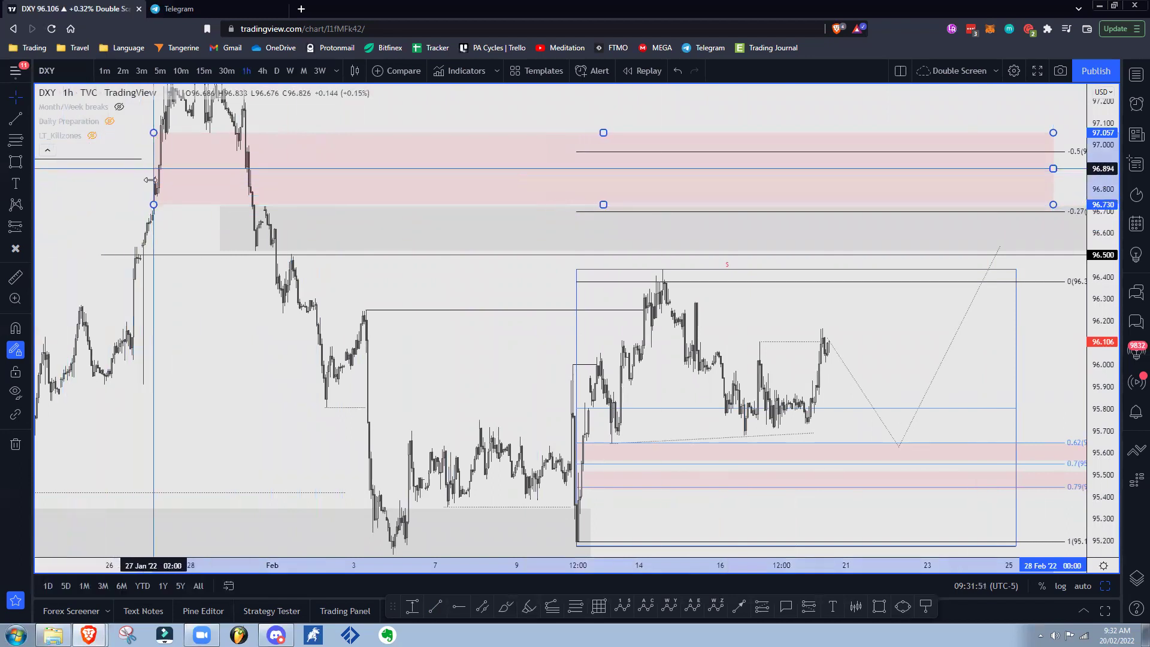
click(254, 313)
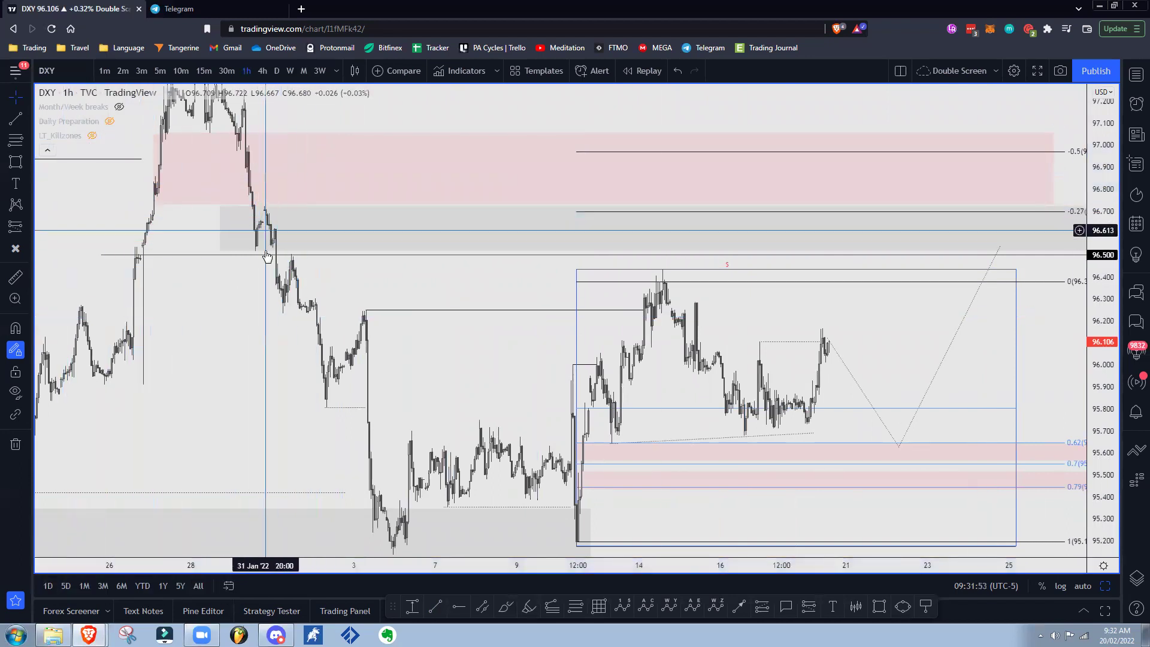
drag(444, 281, 345, 268)
drag(954, 160, 1017, 159)
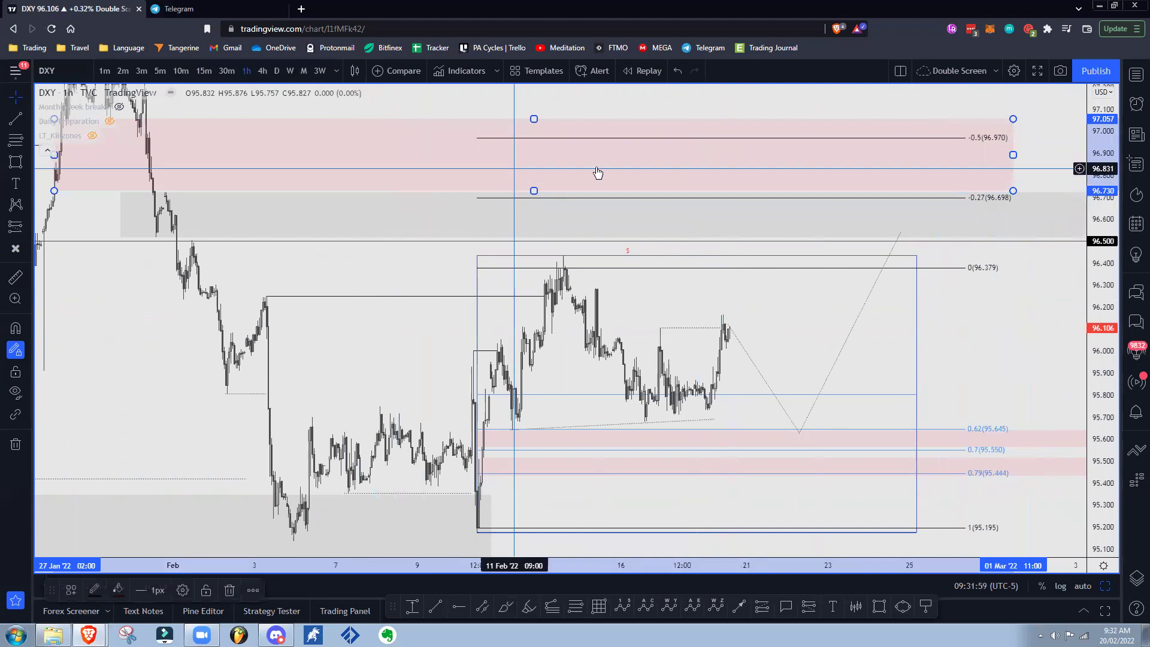
Remove the Fibonacci retracement drawn across the Gann box
drag(994, 314, 942, 269)
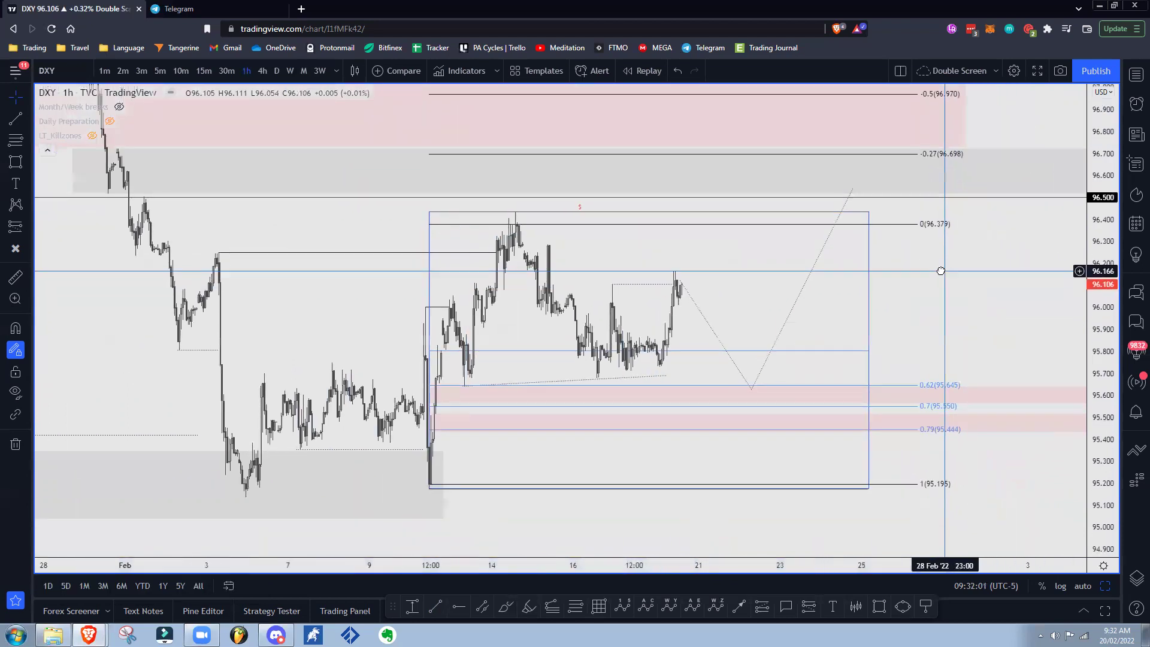
right_click(929, 223)
right_click(913, 221)
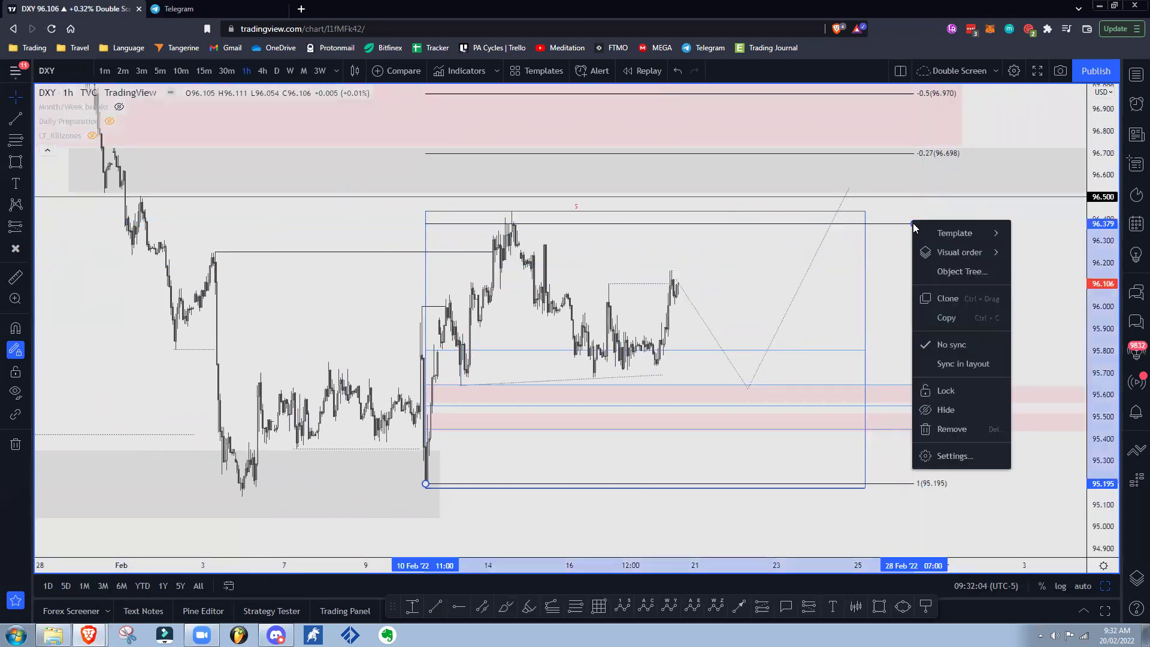
click(912, 224)
right_click(911, 224)
mouse_move(934, 231)
click(964, 433)
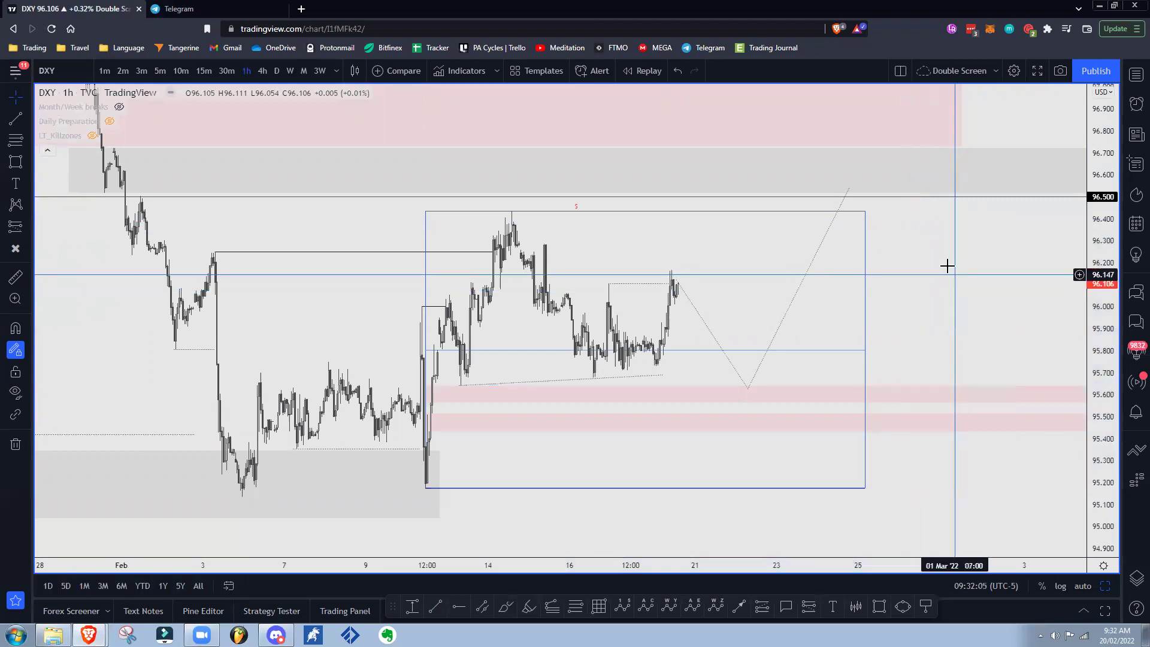
Move the start of the projected falling leg to 96.136 on 20 February 19:00
drag(948, 264, 944, 240)
drag(676, 257, 683, 254)
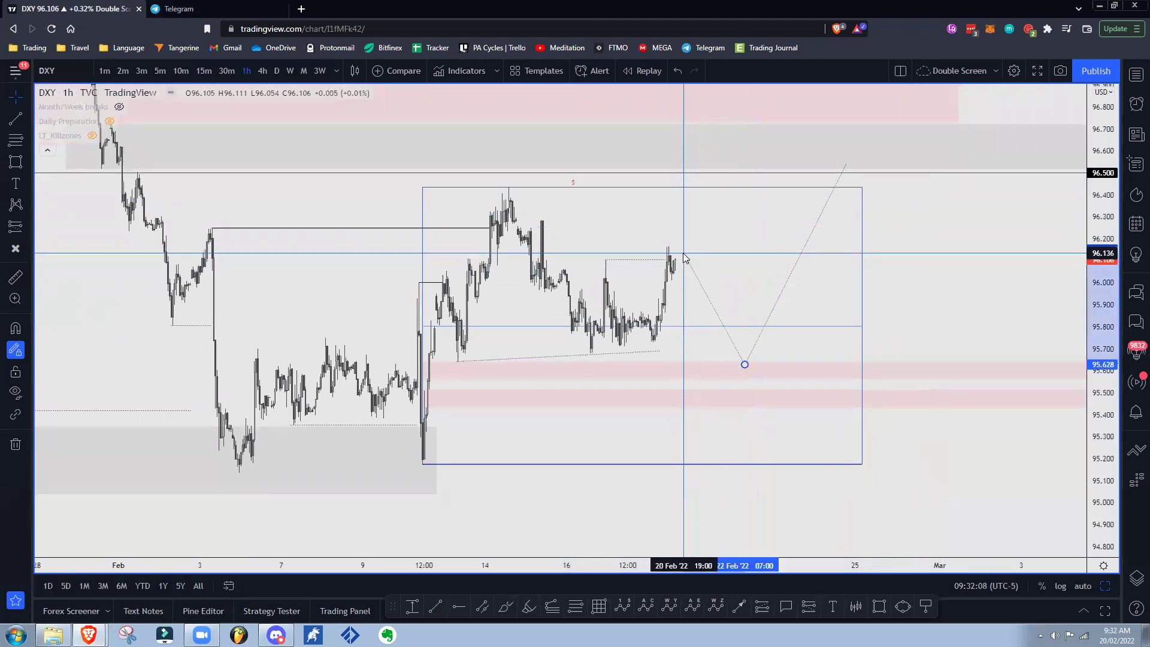
click(754, 266)
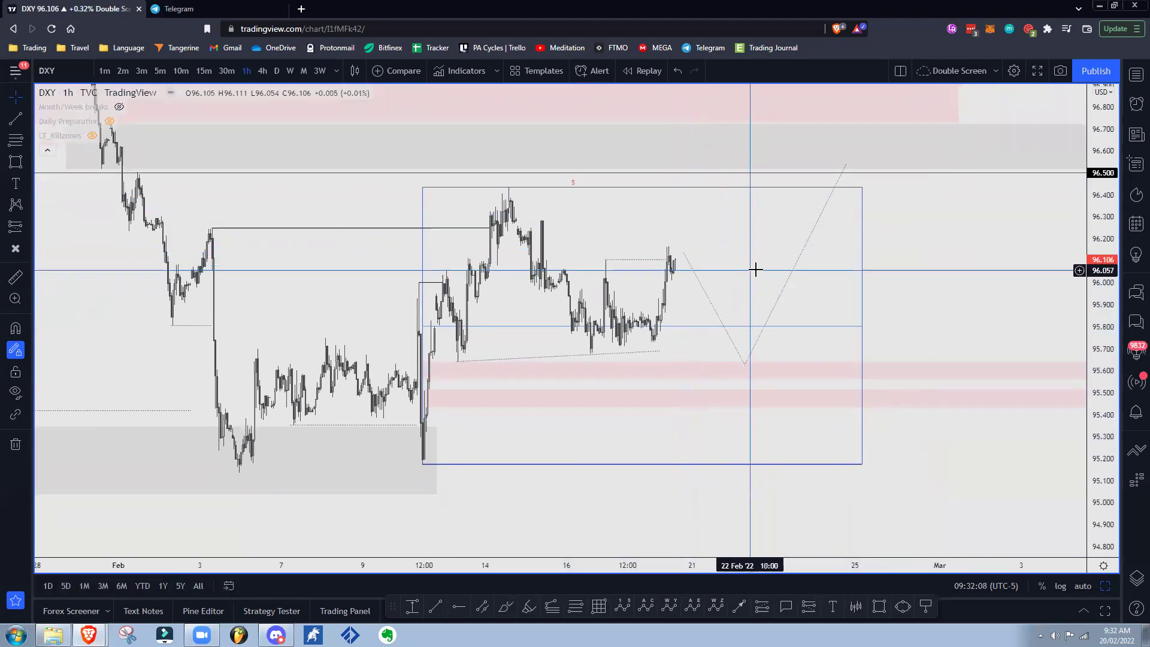
Apply the Inducement template to the trend line running beneath the 11 to 18 February lows
right_click(660, 352)
mouse_move(720, 388)
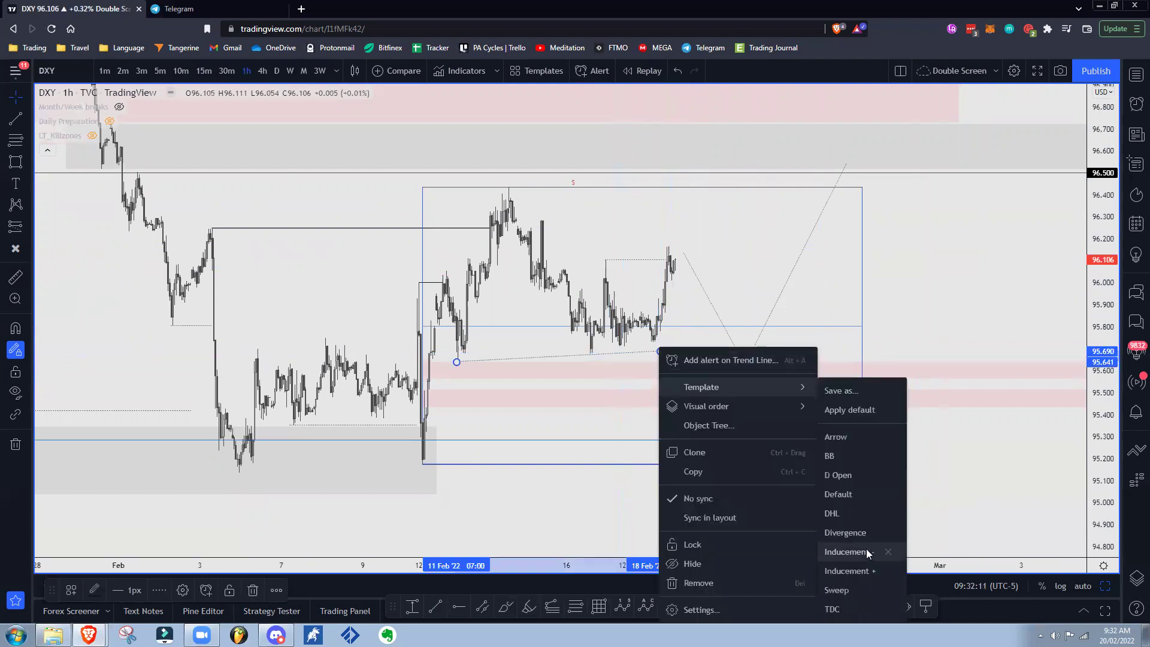
click(868, 552)
click(749, 225)
Switch the chart to the 4-hour interval and bring the zones and recent swings into view
click(263, 73)
drag(842, 252, 1025, 239)
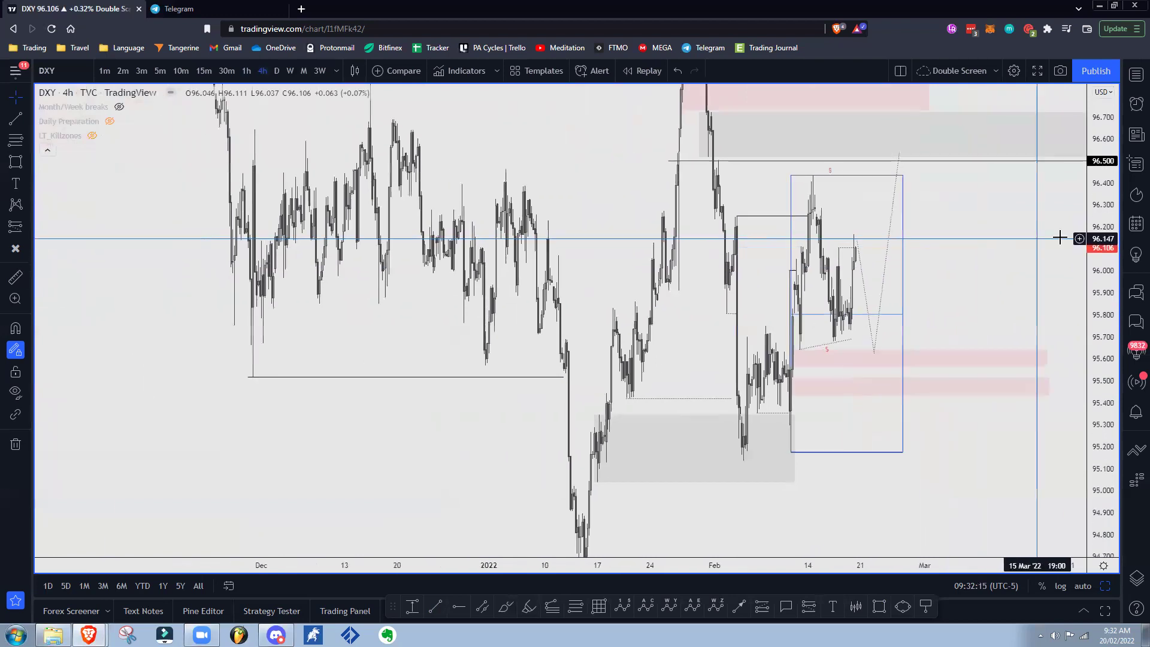
scroll(1061, 238, up, 2)
drag(1091, 271, 1066, 419)
drag(963, 432, 909, 429)
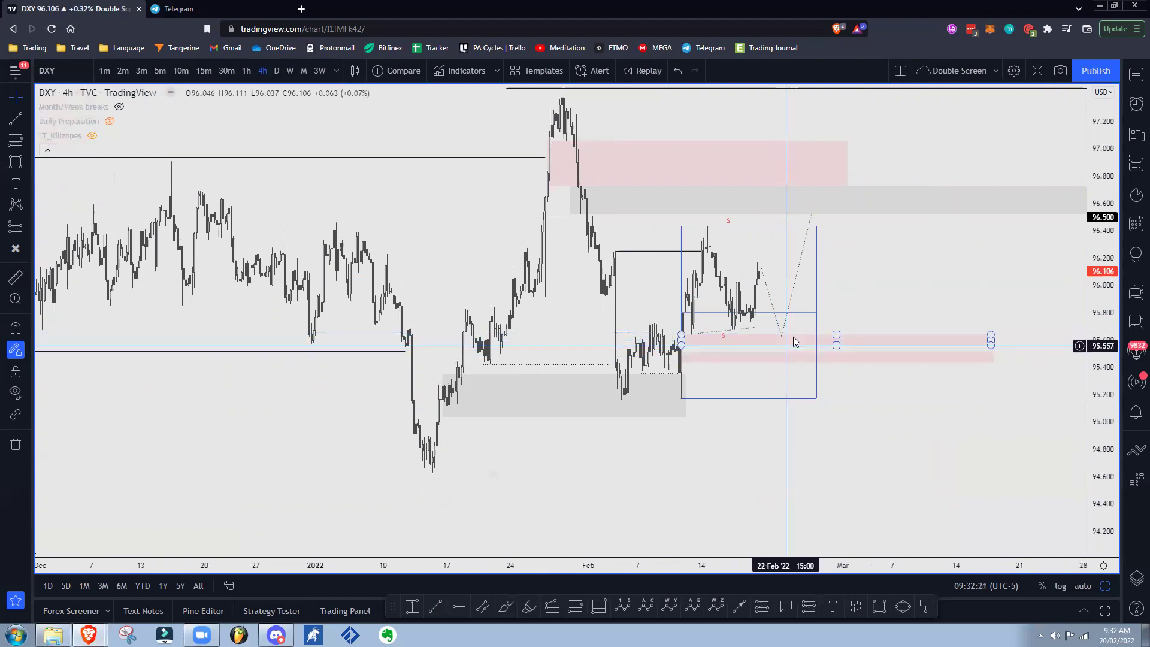
Raise the end of the projected rising leg to 96.645 on 25 February 07:00 and apply the Arrow template to it
click(822, 217)
drag(812, 211, 819, 197)
right_click(819, 197)
mouse_move(911, 237)
click(987, 287)
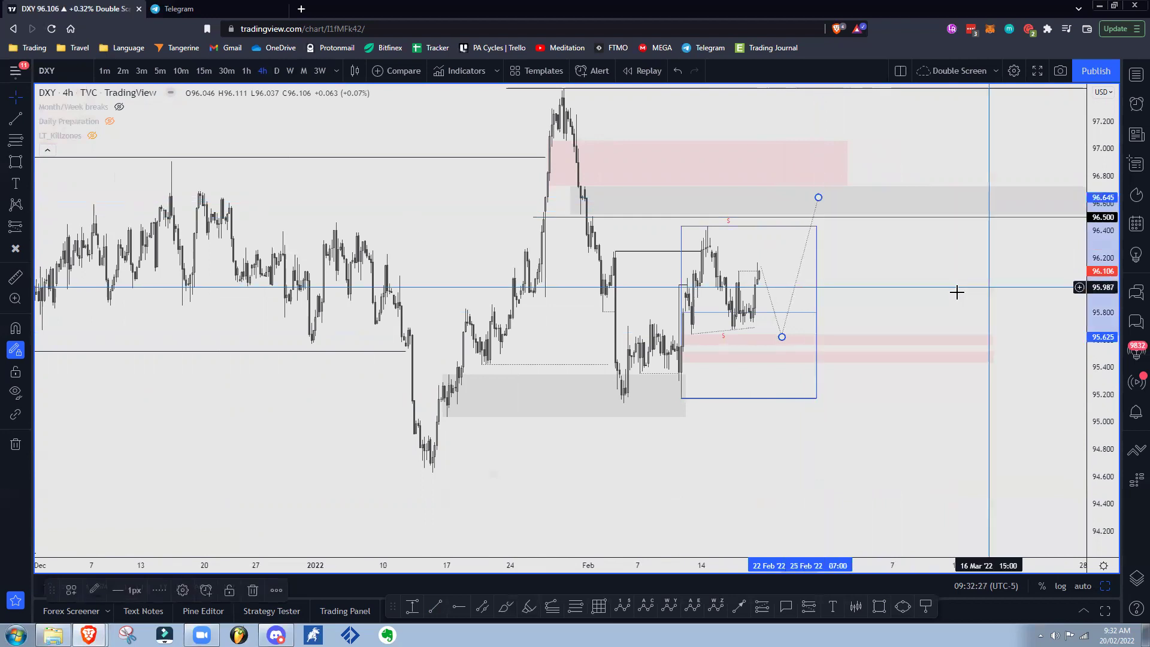
Remove the projected falling leg that leads from the current price into the red zone
click(778, 288)
right_click(771, 300)
click(848, 531)
right_click(795, 293)
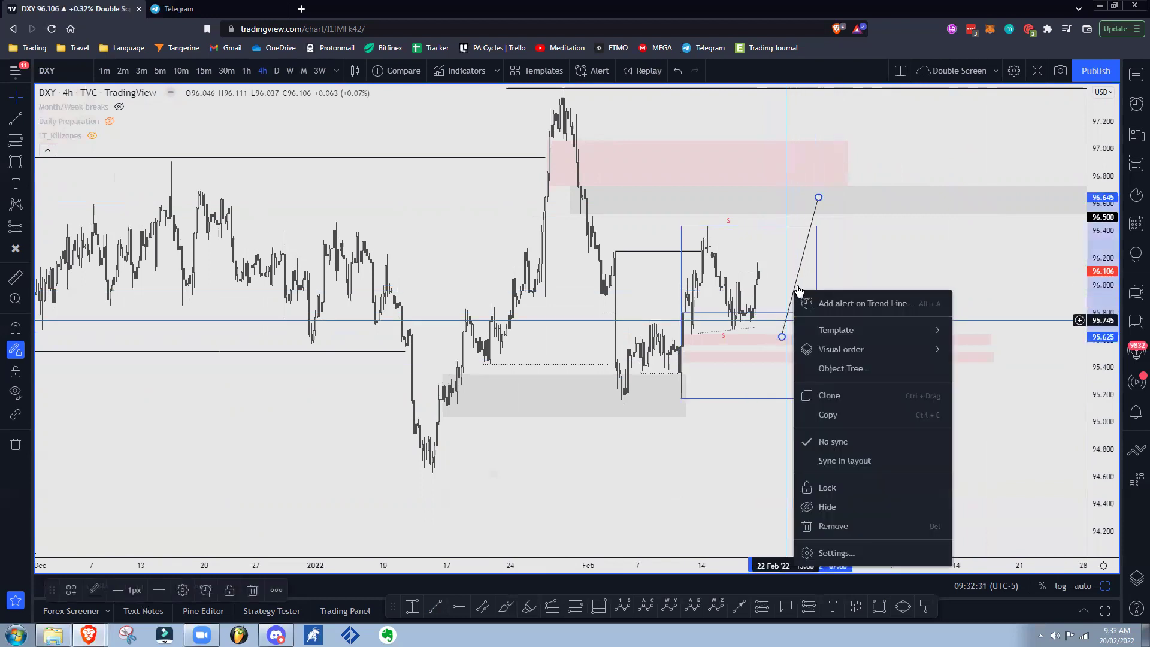
click(781, 314)
Reposition the rising arrow to start at 96.028 on 20 February and end at 96.666 on 22 February
drag(799, 272, 780, 216)
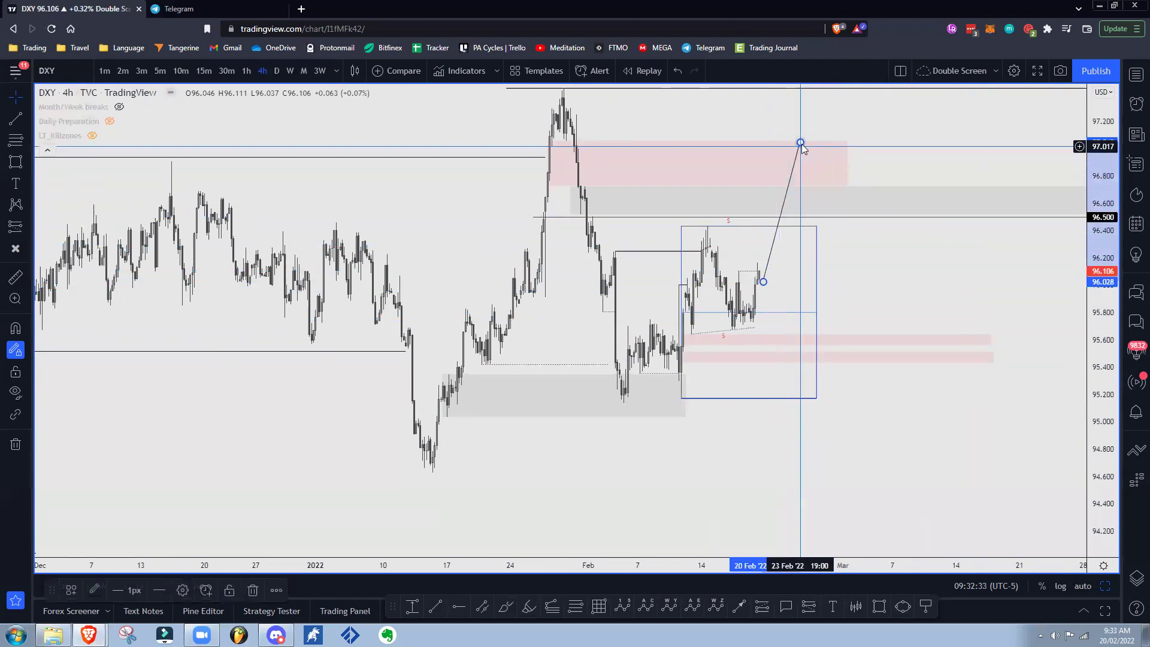
drag(800, 144, 787, 194)
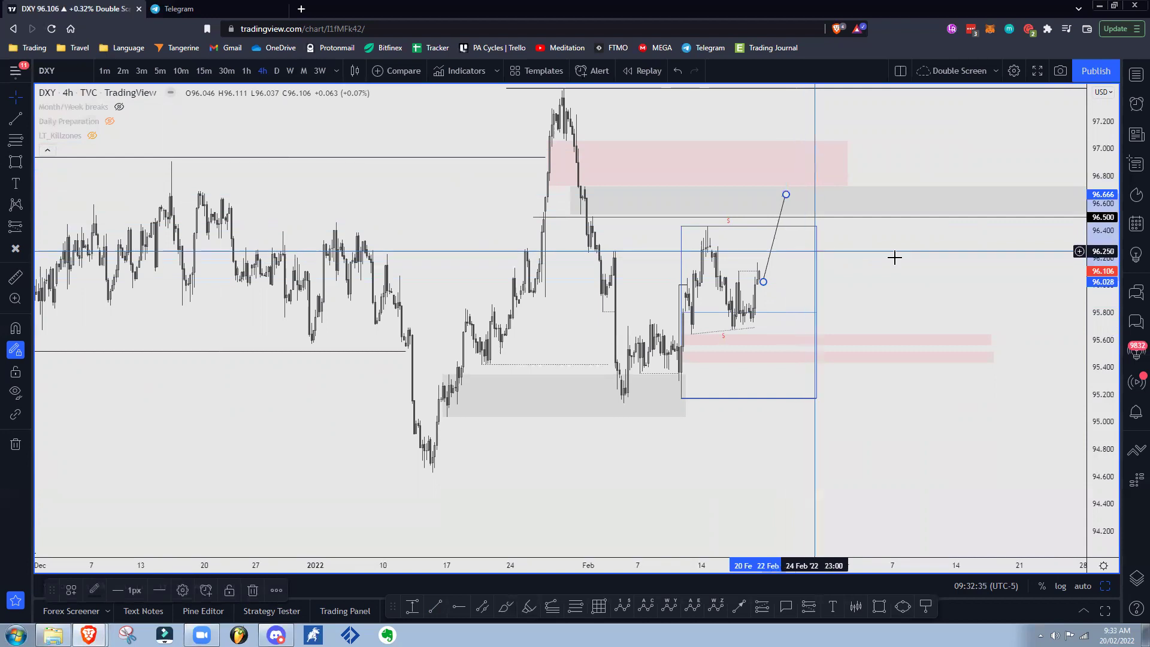
Draw a falling arrow from the rising arrow's tip at 96.653 on 22 February 15:00 down to 94.877
drag(891, 254, 870, 270)
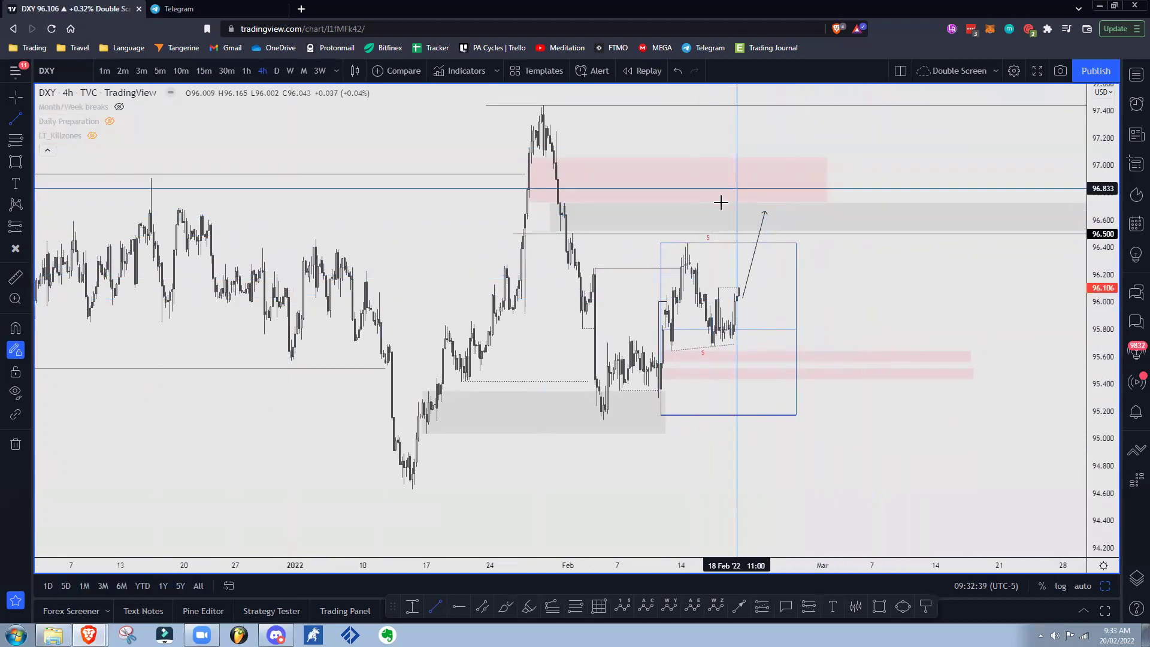
click(766, 213)
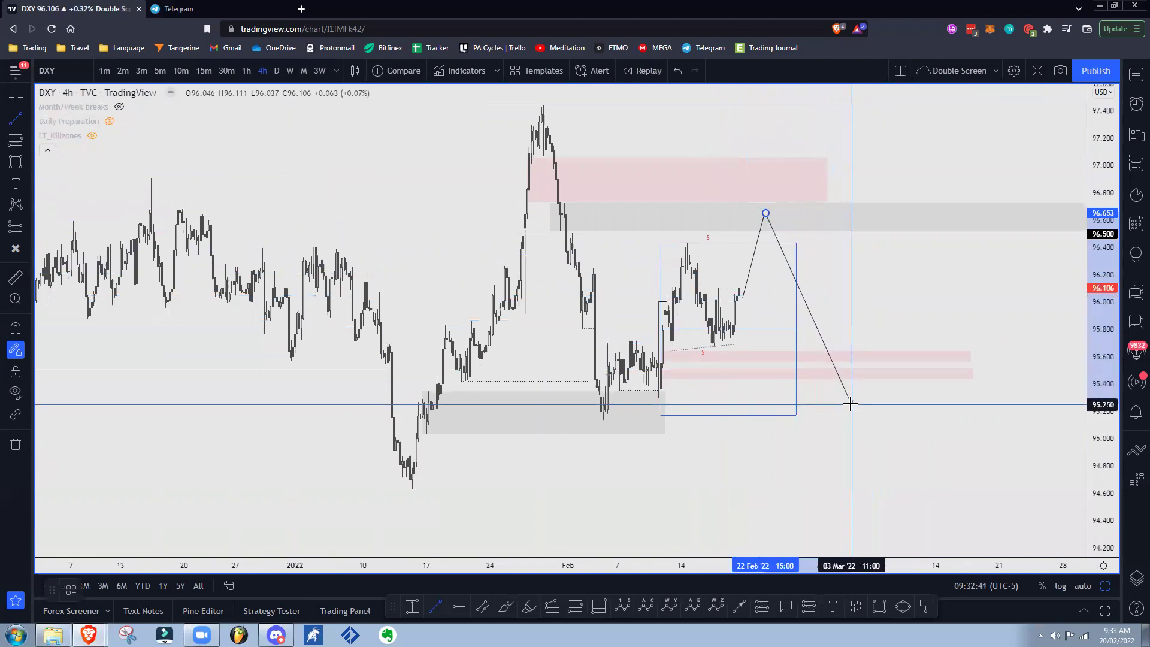
click(831, 370)
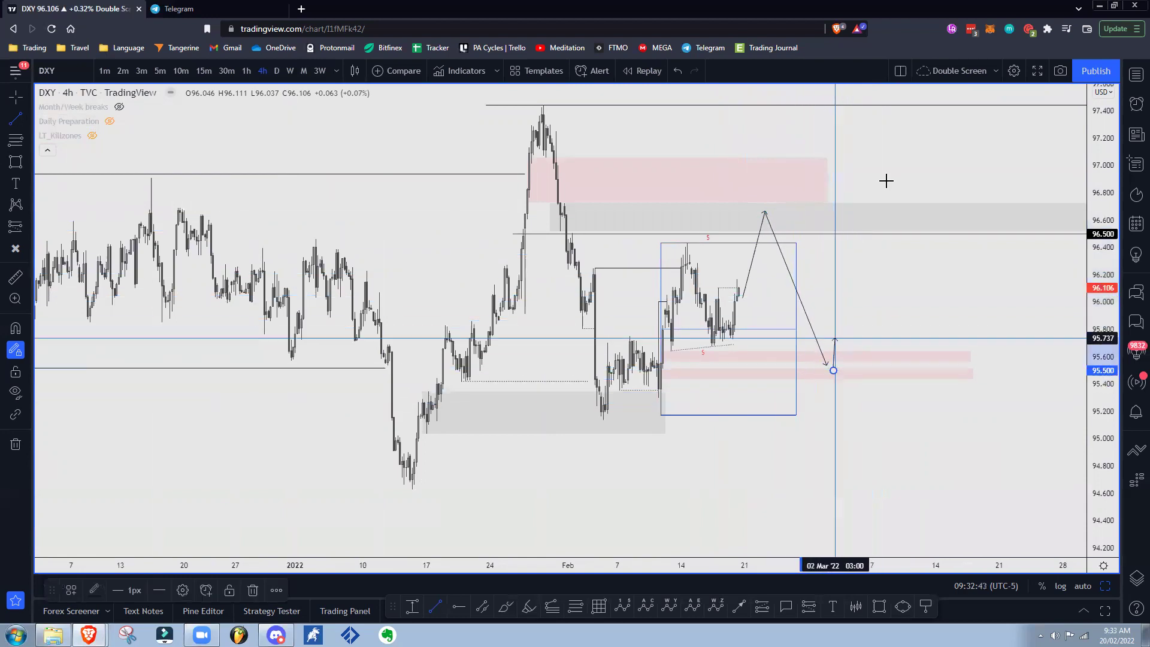
key(Escape)
drag(829, 368, 852, 448)
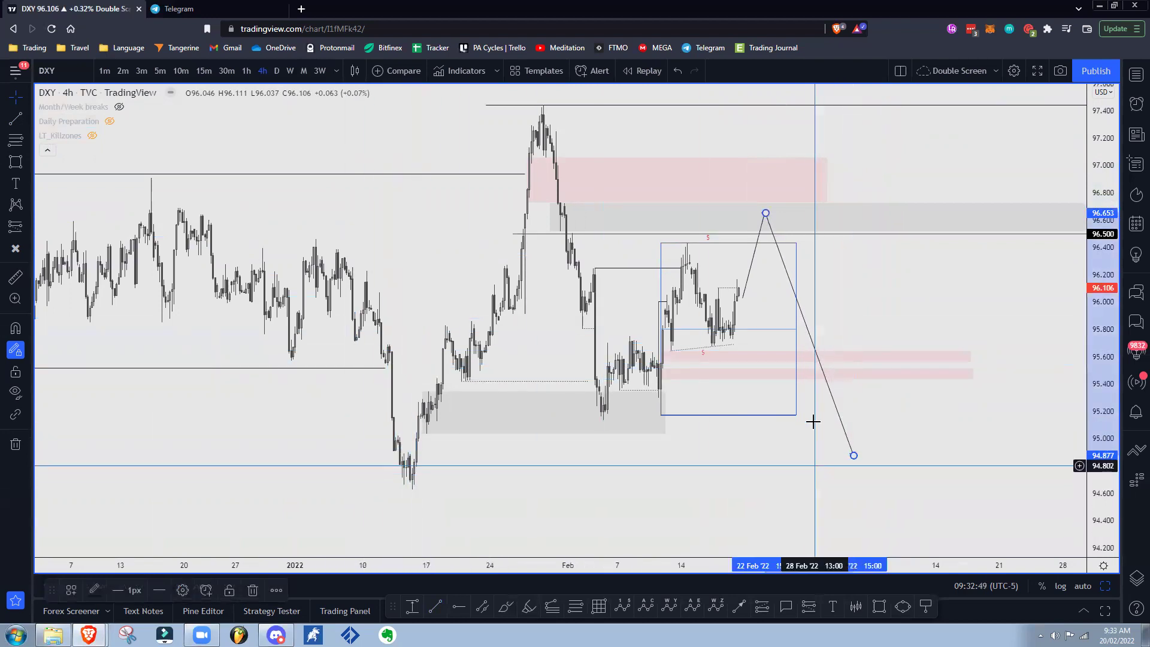
Delete the falling arrow and the rising arrow projected from the current price
key(Delete)
drag(853, 306, 874, 290)
click(767, 251)
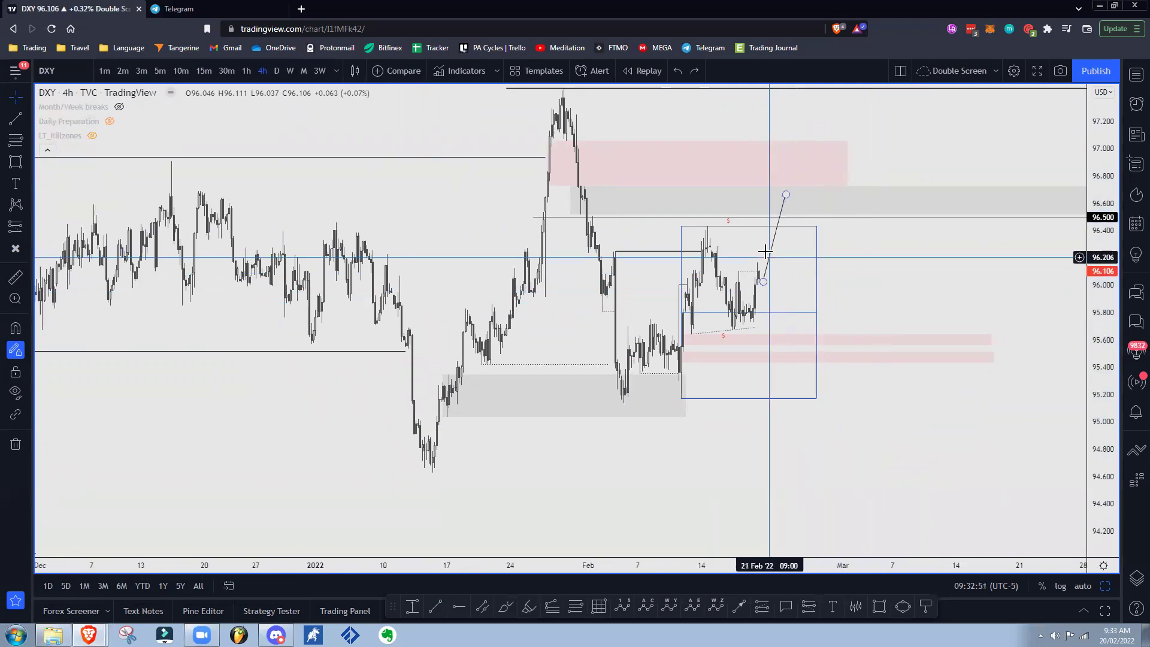
right_click(771, 257)
click(857, 484)
Brush a freehand price path dipping into the lower red zone, rising to about 97.0 and easing to about 96.6, and undo it
scroll(783, 418, up, 2)
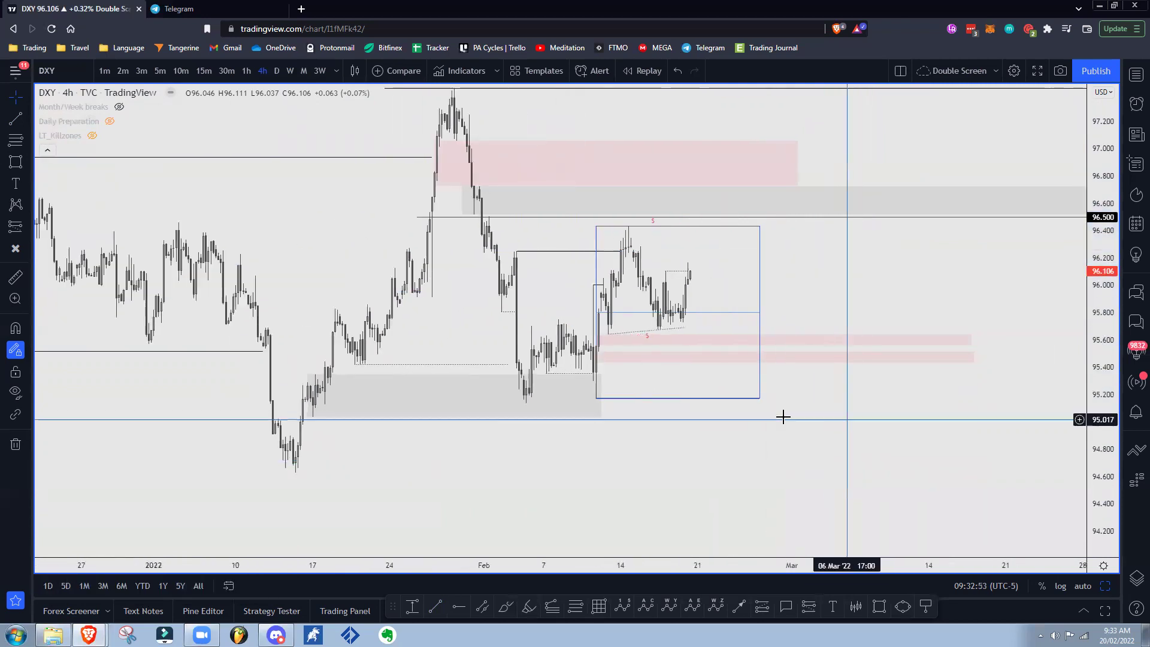
click(29, 164)
click(63, 165)
drag(693, 271, 718, 320)
key(ctrl+z)
mouse_move(690, 260)
mouse_down()
mouse_move(665, 263)
mouse_move(691, 263)
mouse_up()
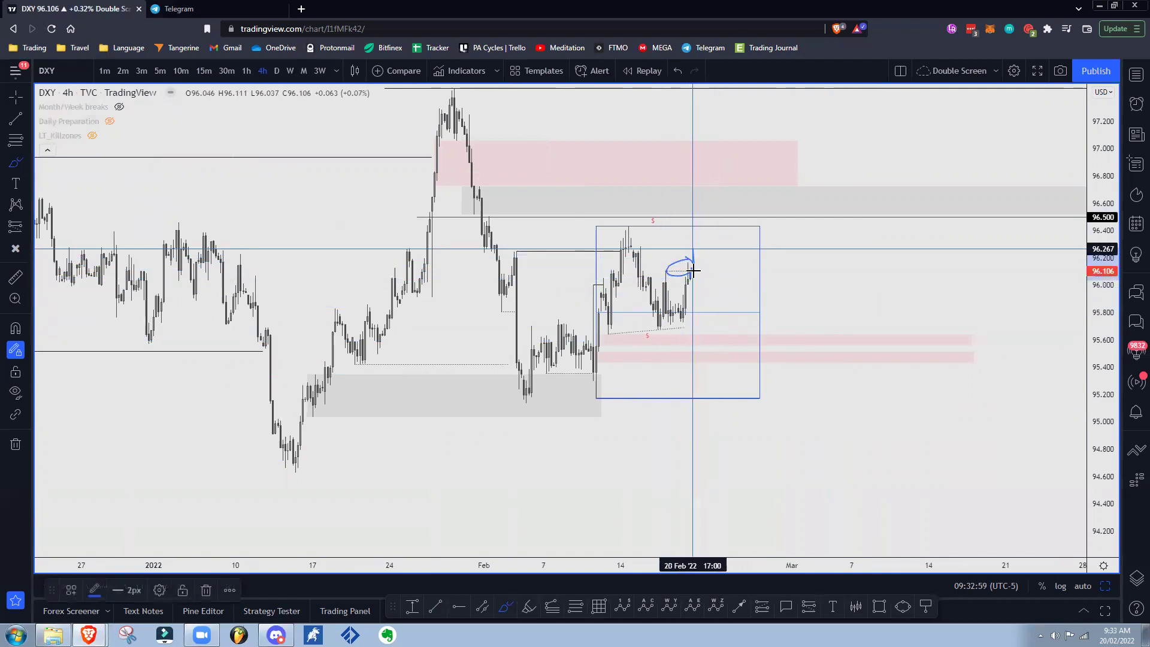
mouse_move(624, 264)
mouse_down()
mouse_move(700, 261)
mouse_move(712, 249)
mouse_move(729, 350)
mouse_move(754, 170)
mouse_move(894, 204)
mouse_up()
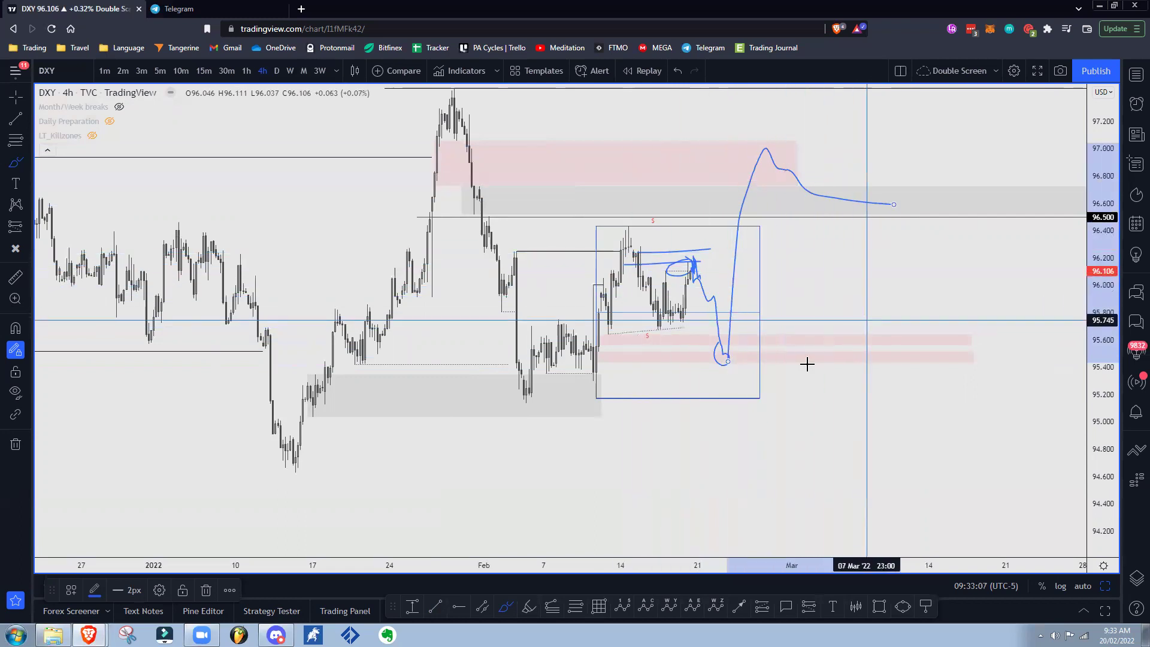
key(ctrl+z)
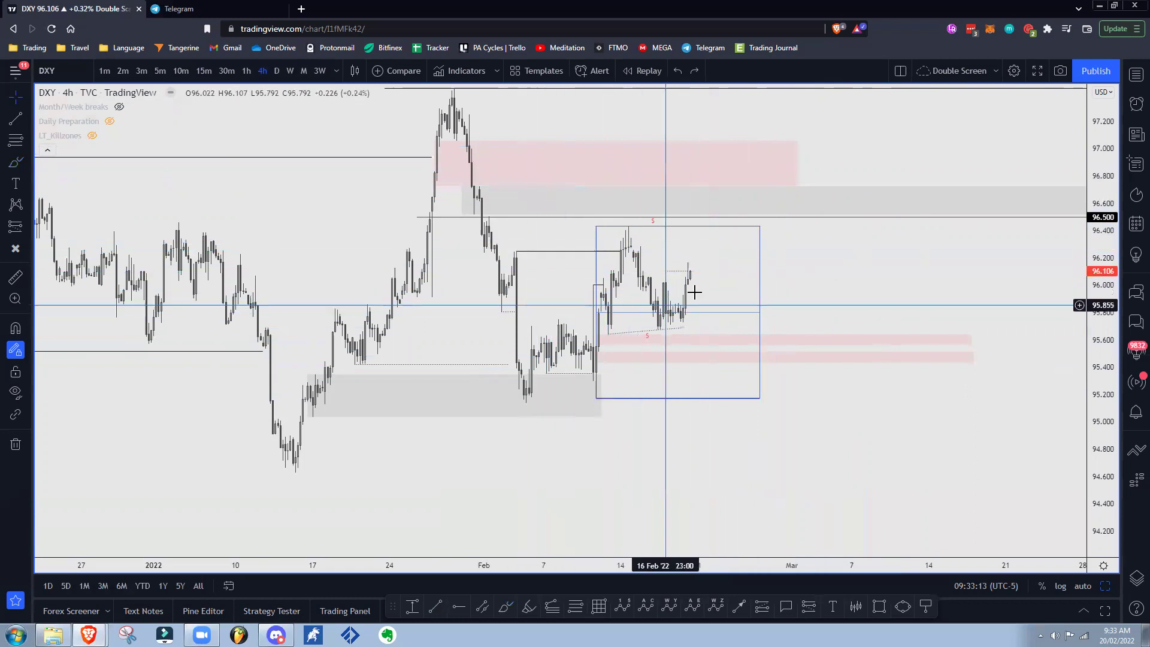
Delete the Gann box that starts at the 10 February low, together with its midline
scroll(976, 272, down, 2)
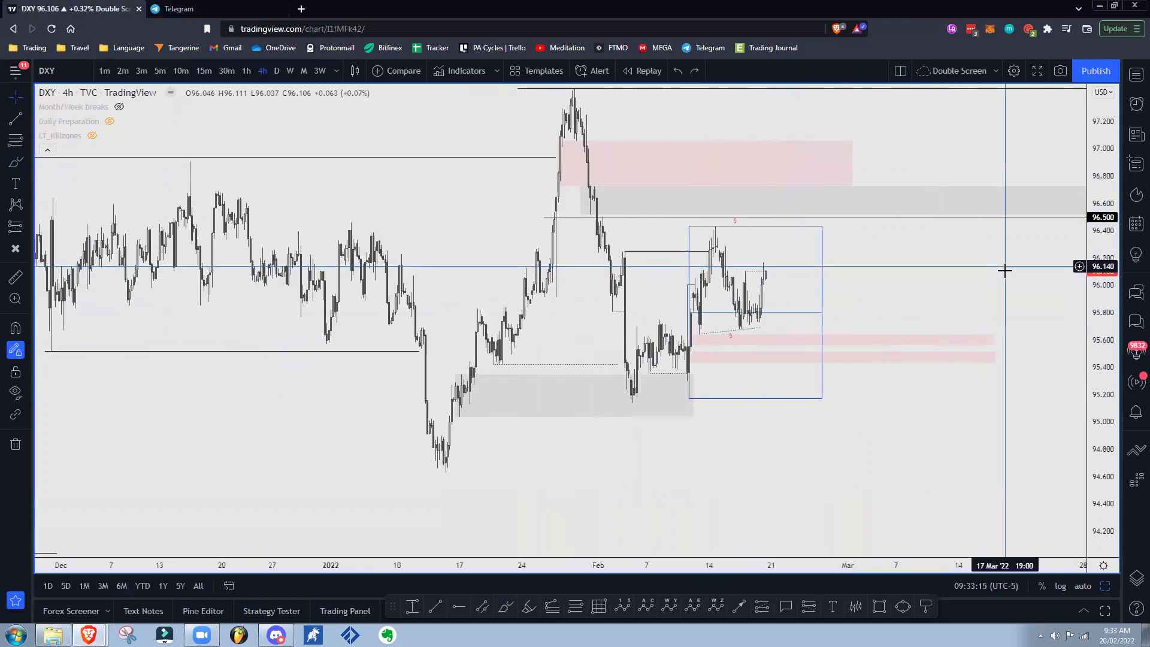
drag(1103, 318, 1102, 377)
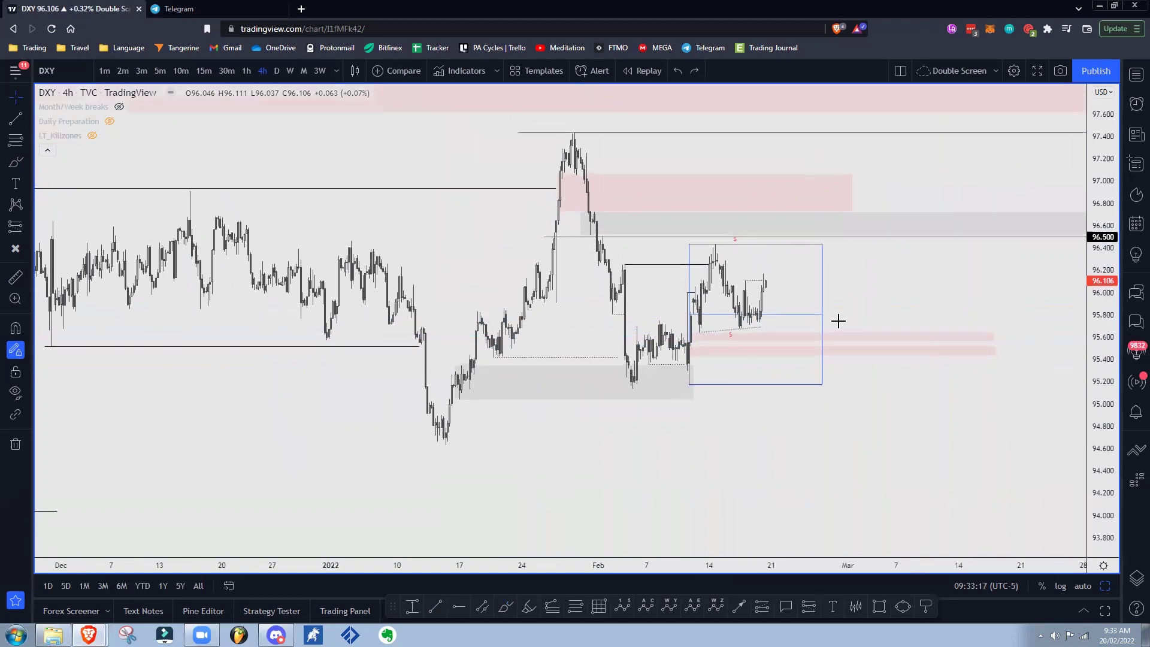
click(795, 314)
key(Delete)
click(822, 307)
key(Delete)
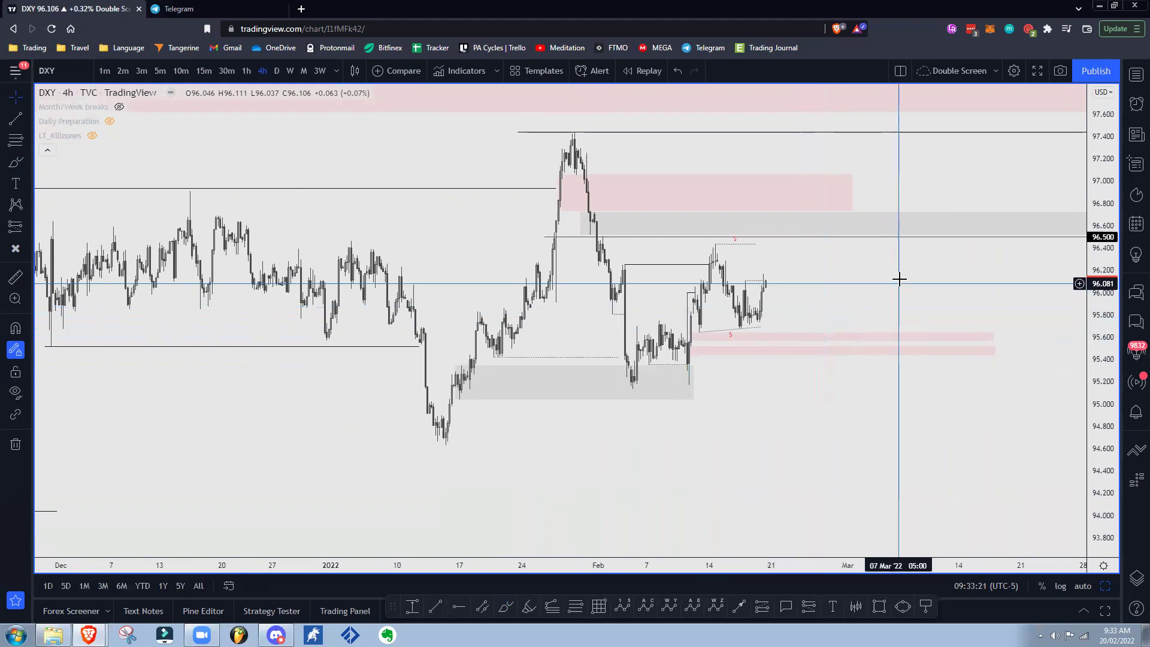
Delete the red zone between about 96.7 and 97.05 at the late-January rally
drag(909, 270, 838, 265)
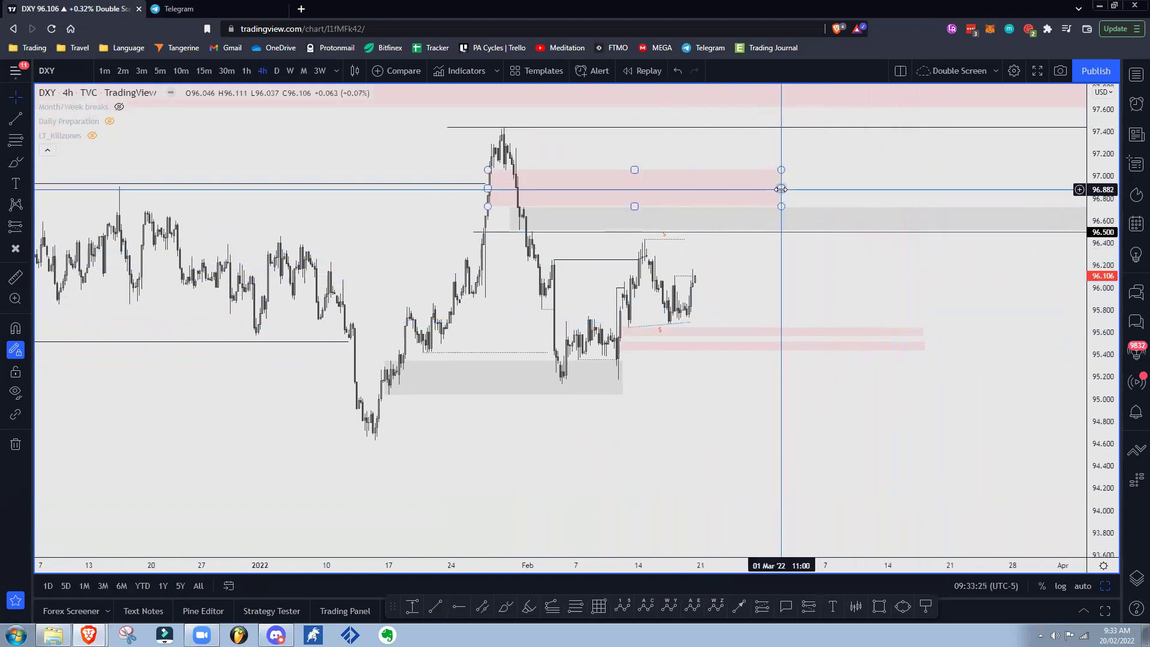
right_click(783, 193)
click(851, 397)
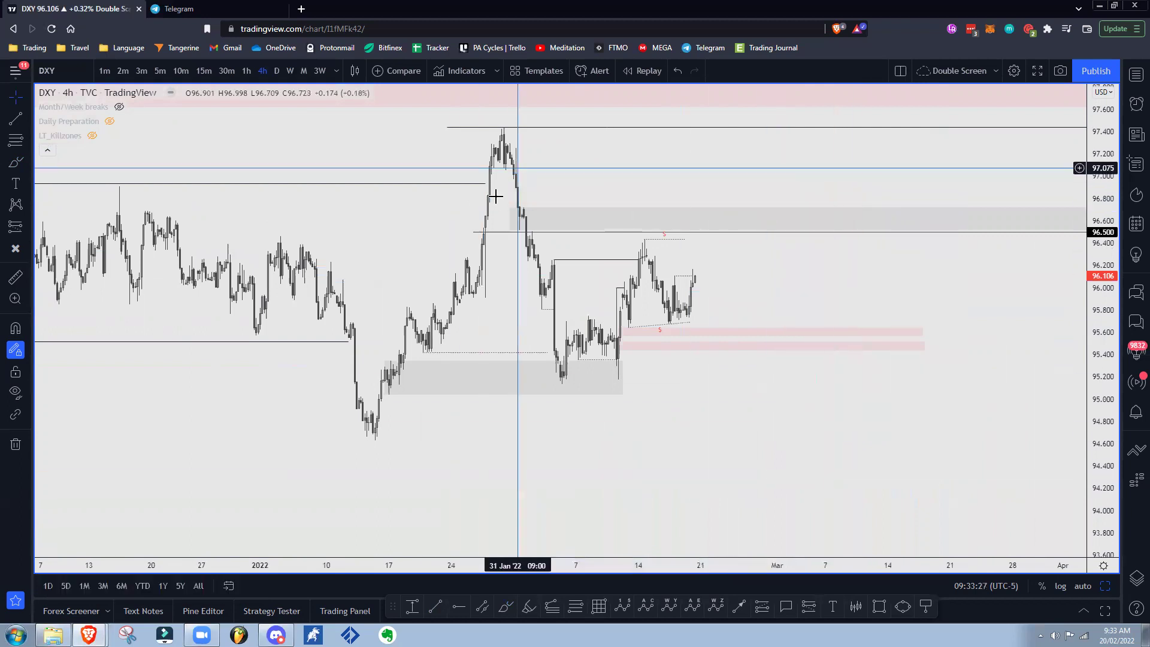
Delete the horizontal ray at the late-January high and the two older horizontal levels at about 96.93 and 95.52
scroll(420, 137, down, 3)
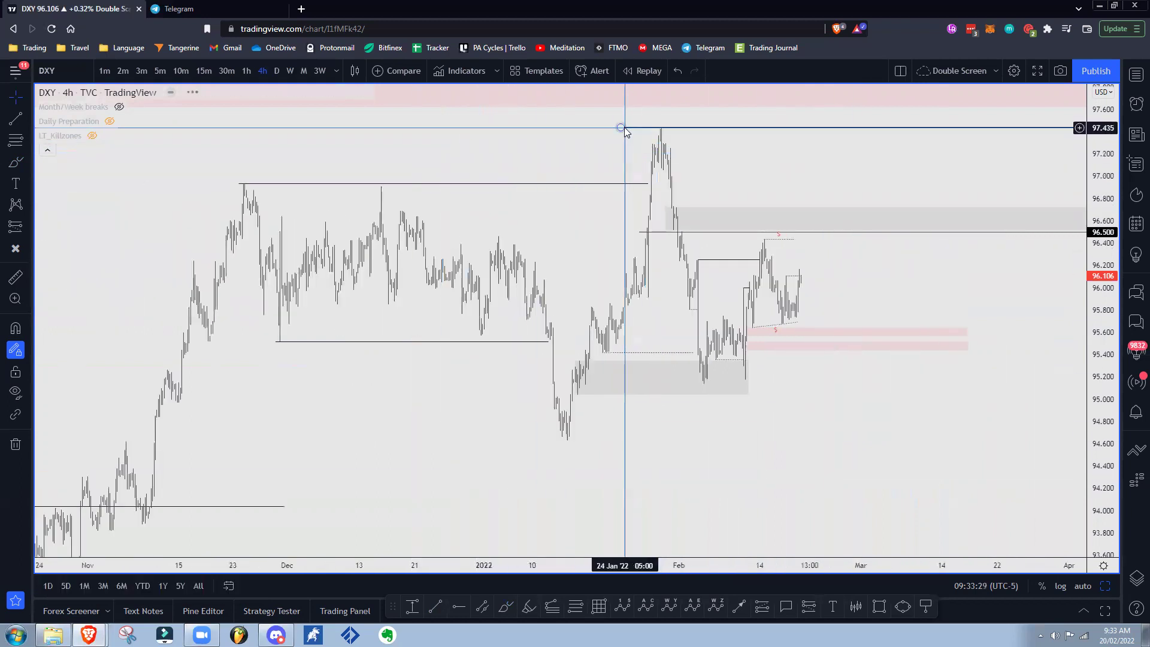
click(625, 127)
key(Delete)
click(643, 184)
key(Delete)
click(547, 341)
key(Delete)
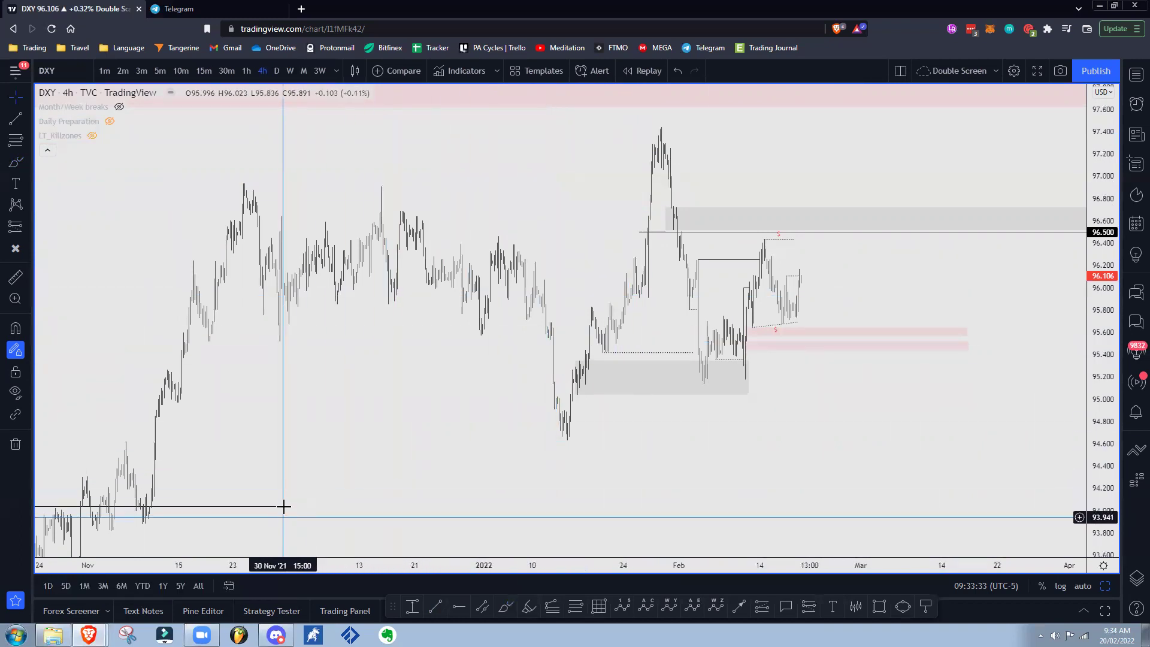
Delete the thin line at about 95.4 ending on 2 February and the grey zone just beneath it
scroll(707, 390, up, 3)
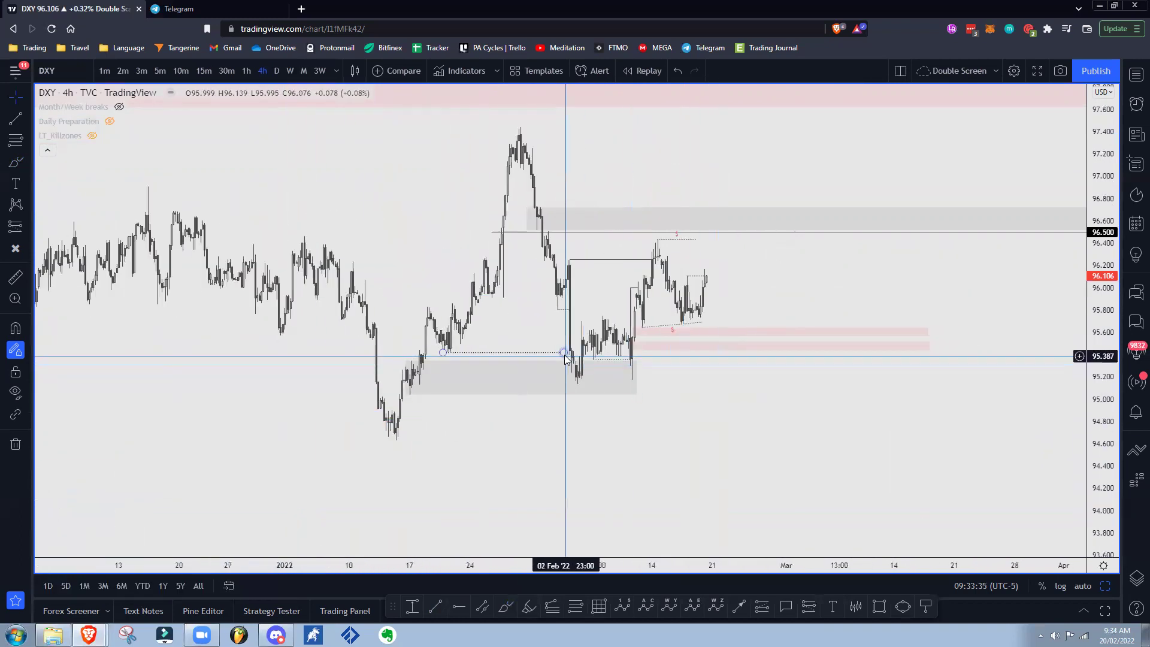
key(Delete)
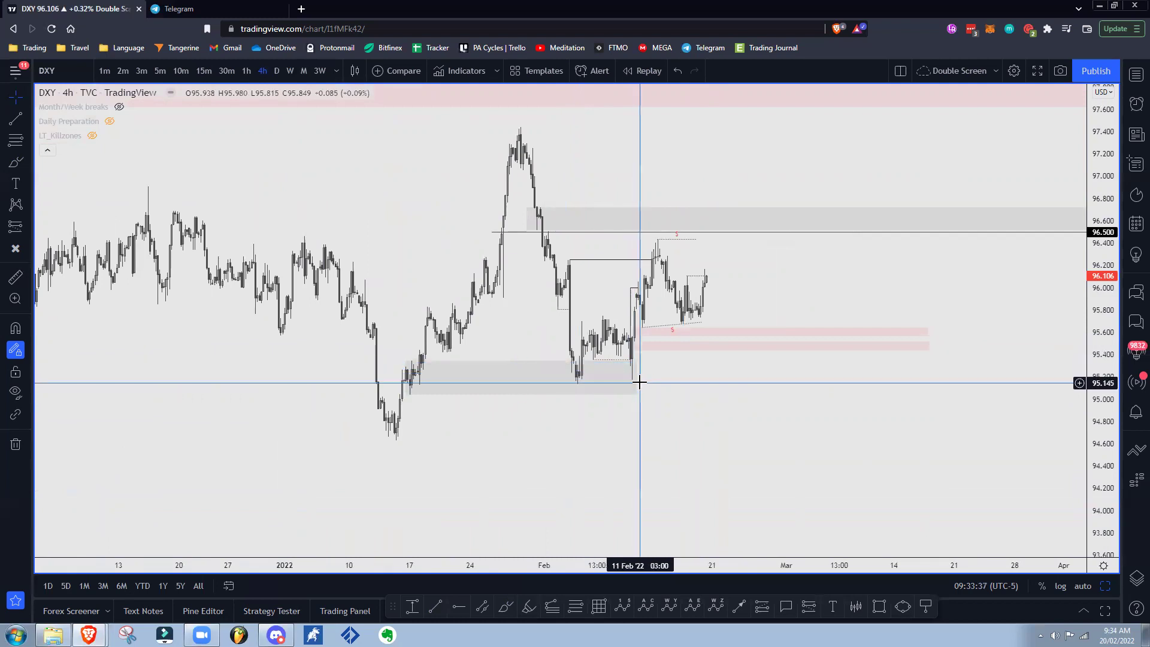
key(Delete)
scroll(586, 296, right, 3)
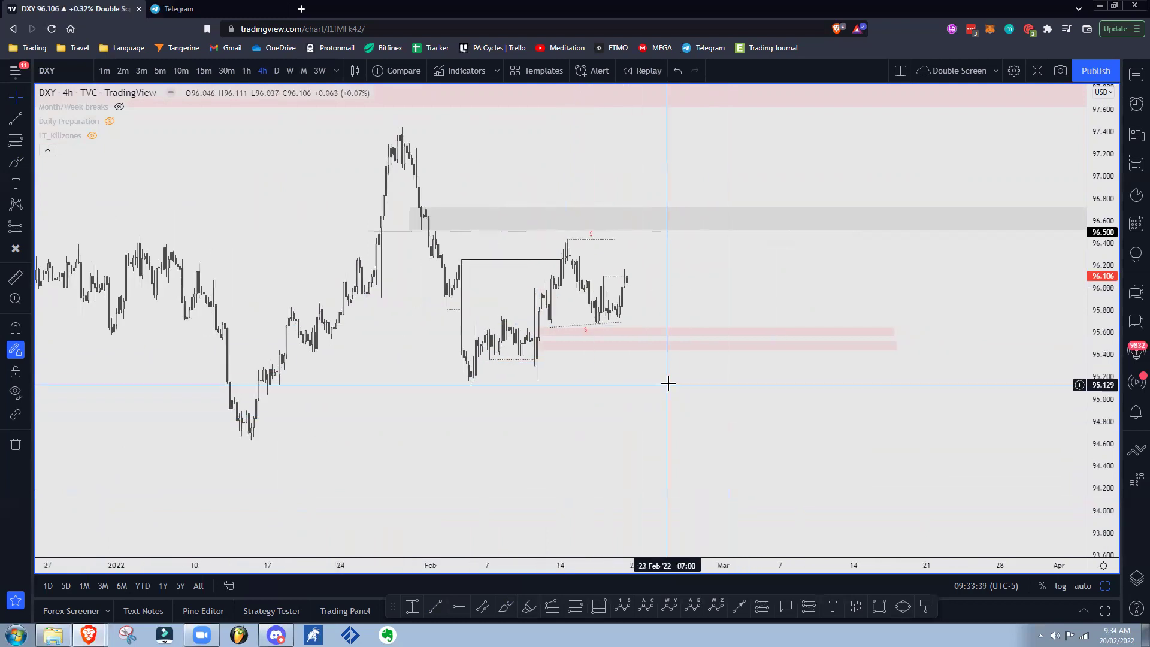
drag(645, 384, 647, 377)
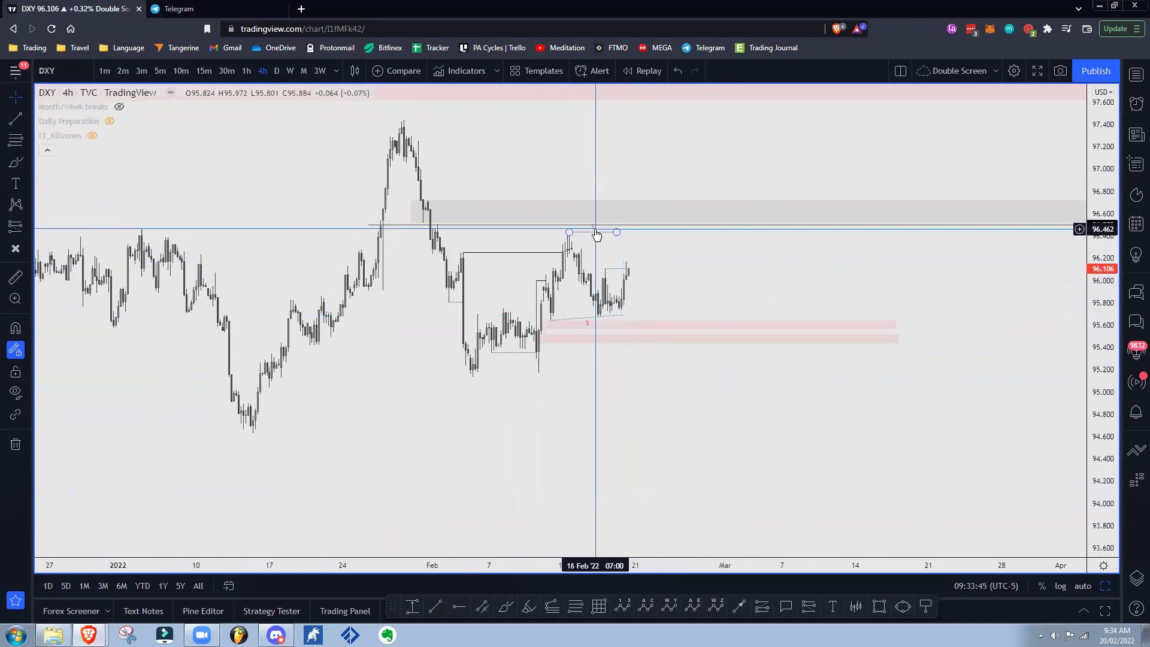
Replace the short marked line at the 14 February high with a horizontal ray at 96.435 using the Target template
right_click(627, 232)
click(706, 467)
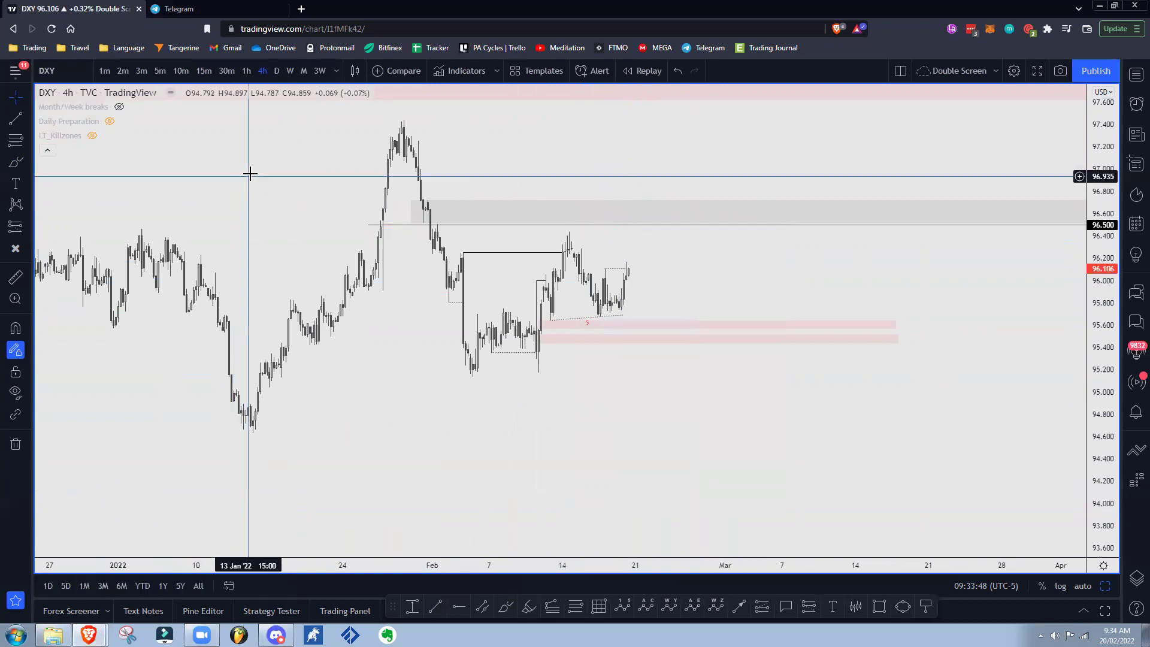
click(17, 122)
click(66, 289)
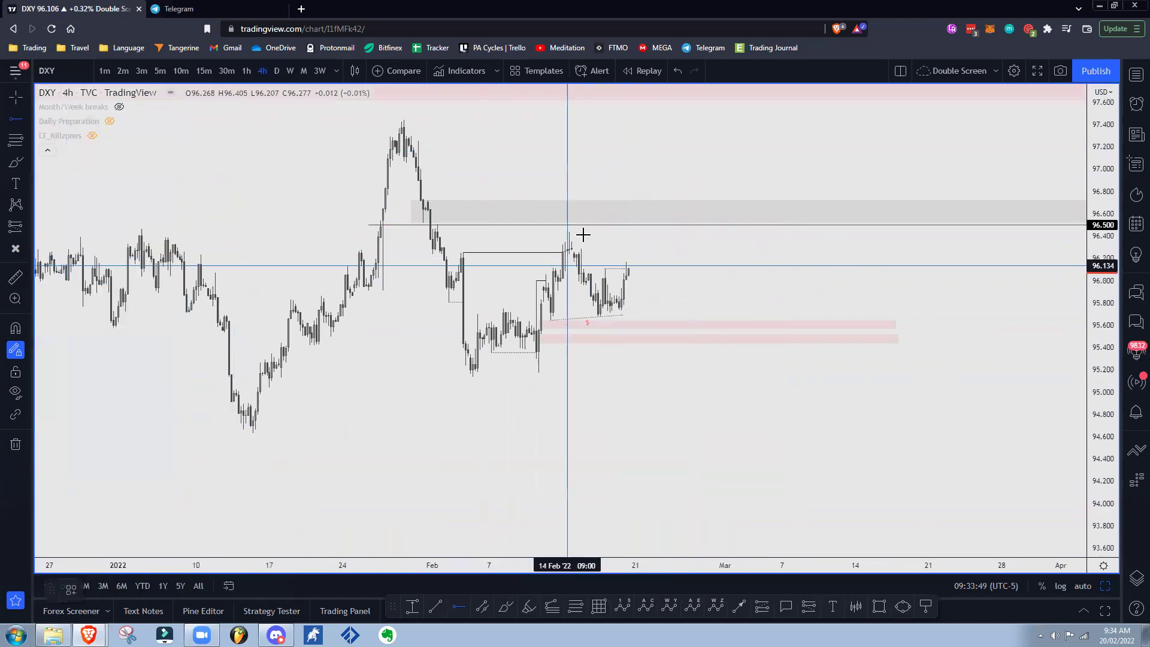
click(571, 233)
right_click(571, 233)
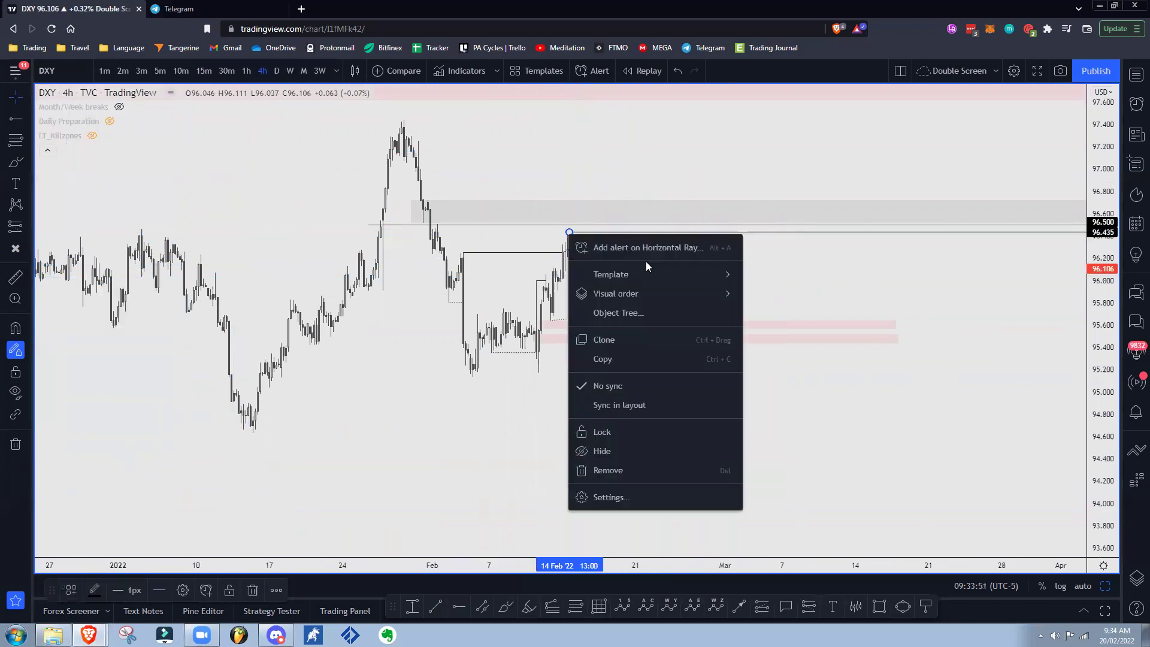
mouse_move(640, 271)
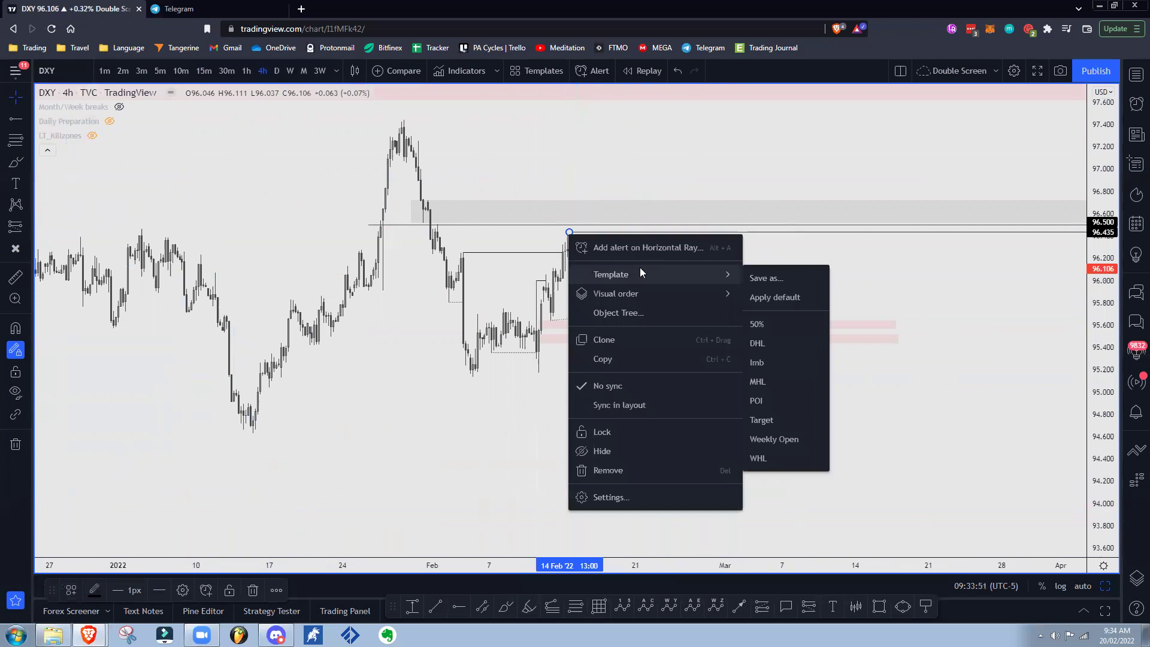
click(796, 419)
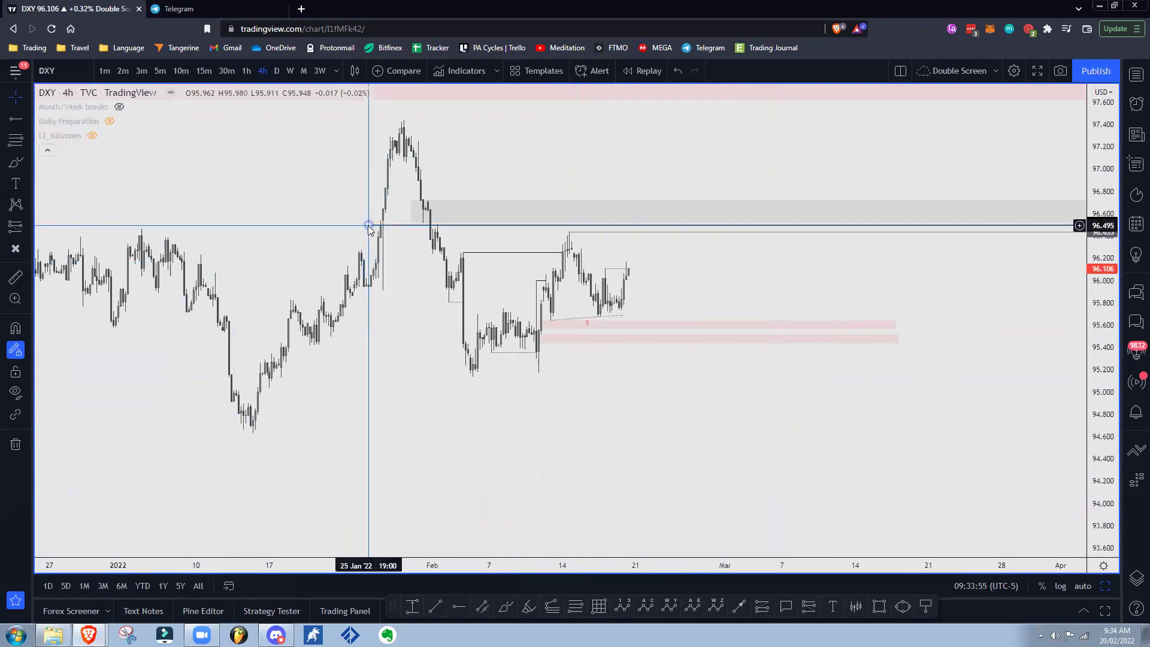
Replace the horizontal ray at the 96.5 level with a full horizontal line priced at exactly 96.500
right_click(369, 226)
click(441, 462)
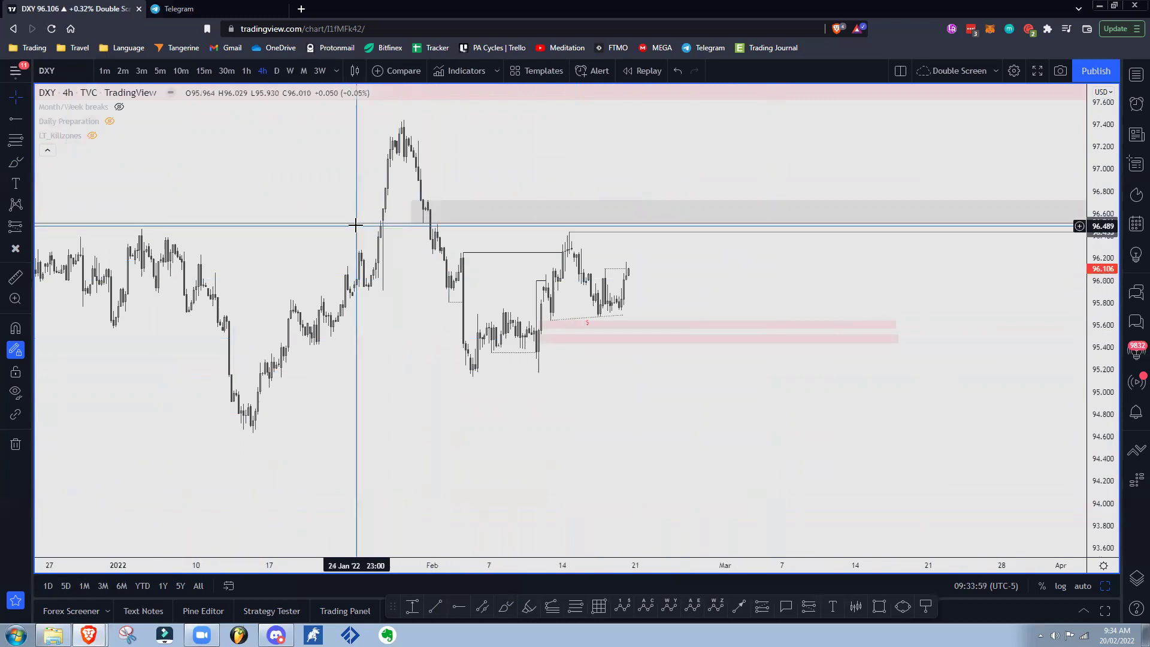
double_click(390, 226)
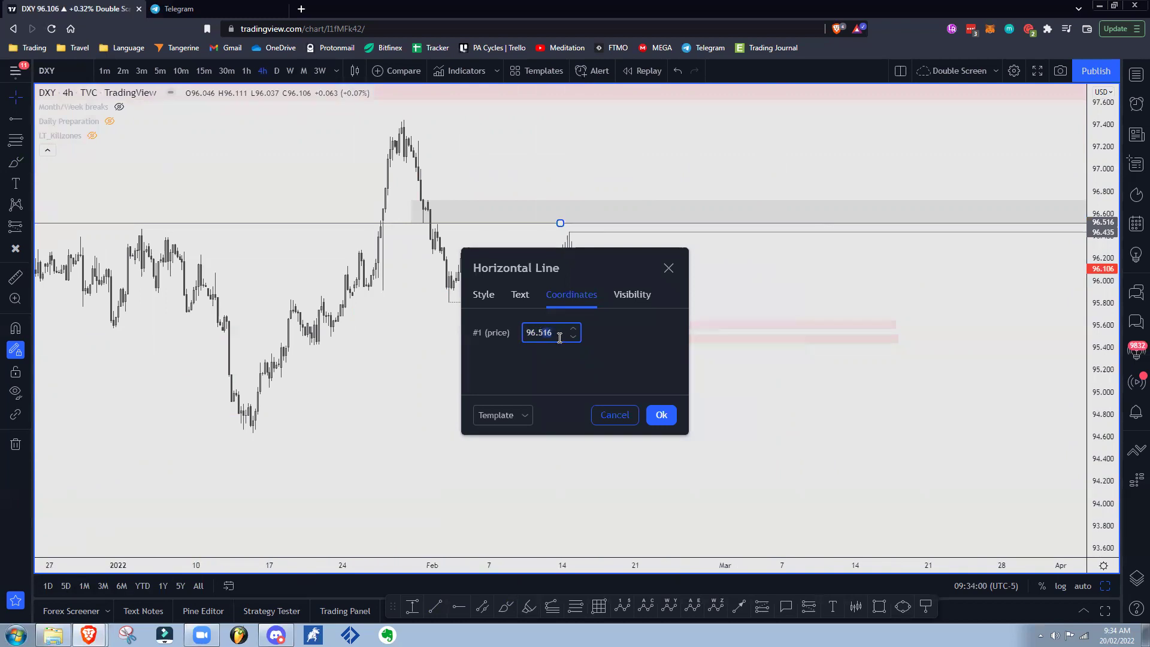
click(659, 415)
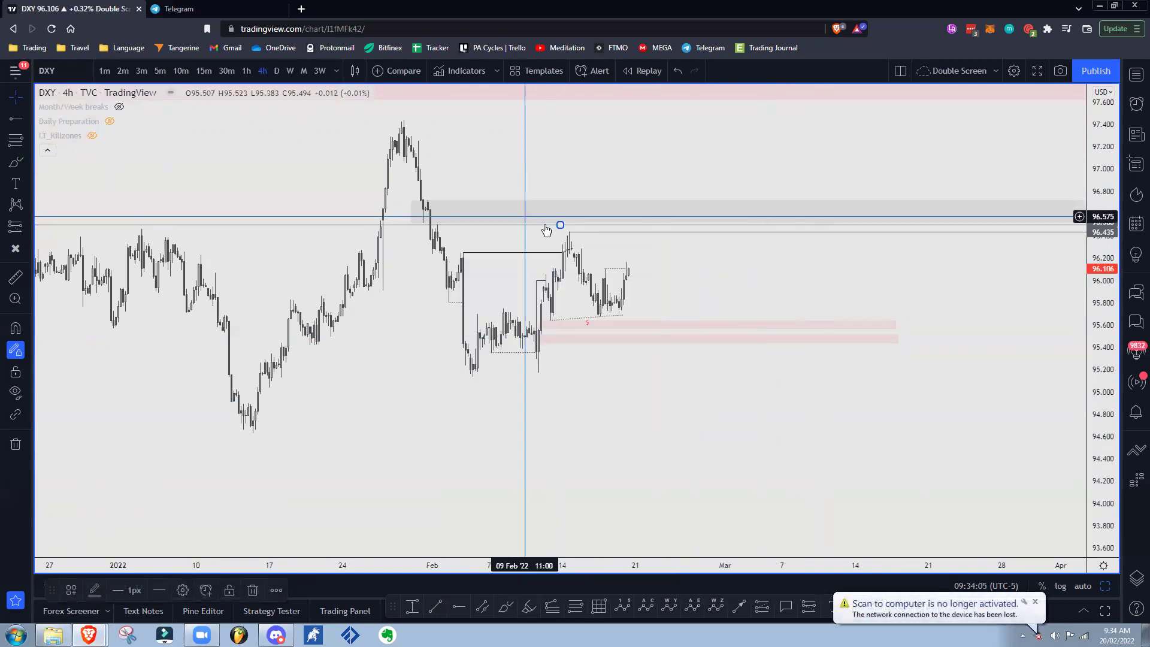
Label the new horizontal line with the text 96.500 and align the label above the line at its right end
double_click(560, 225)
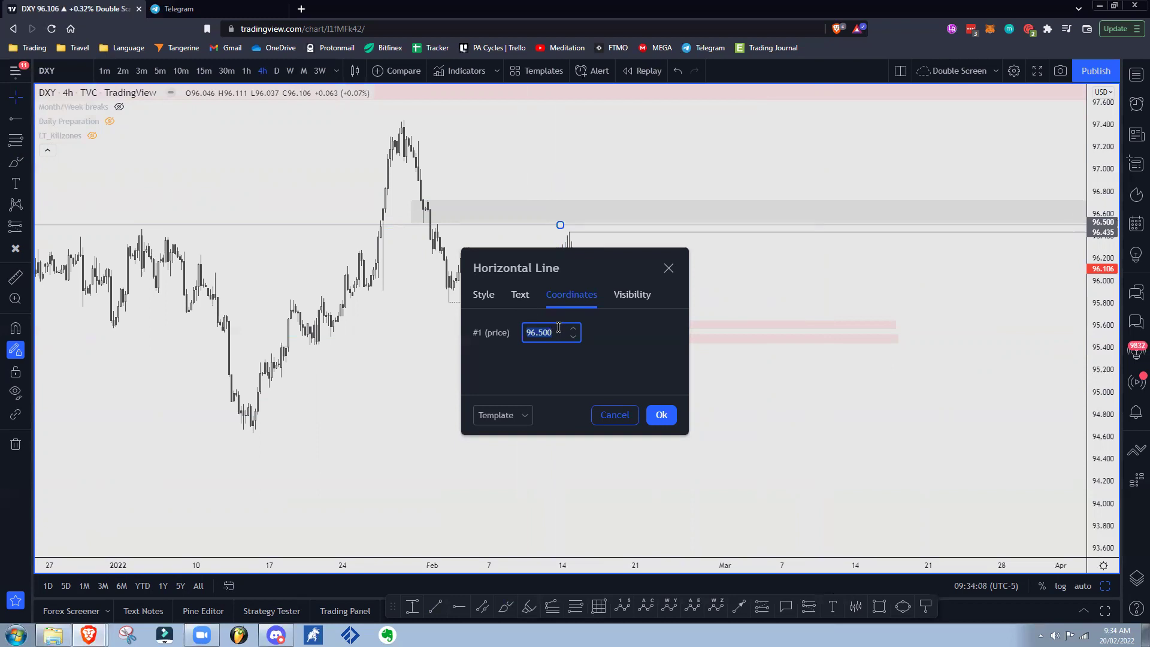
click(527, 305)
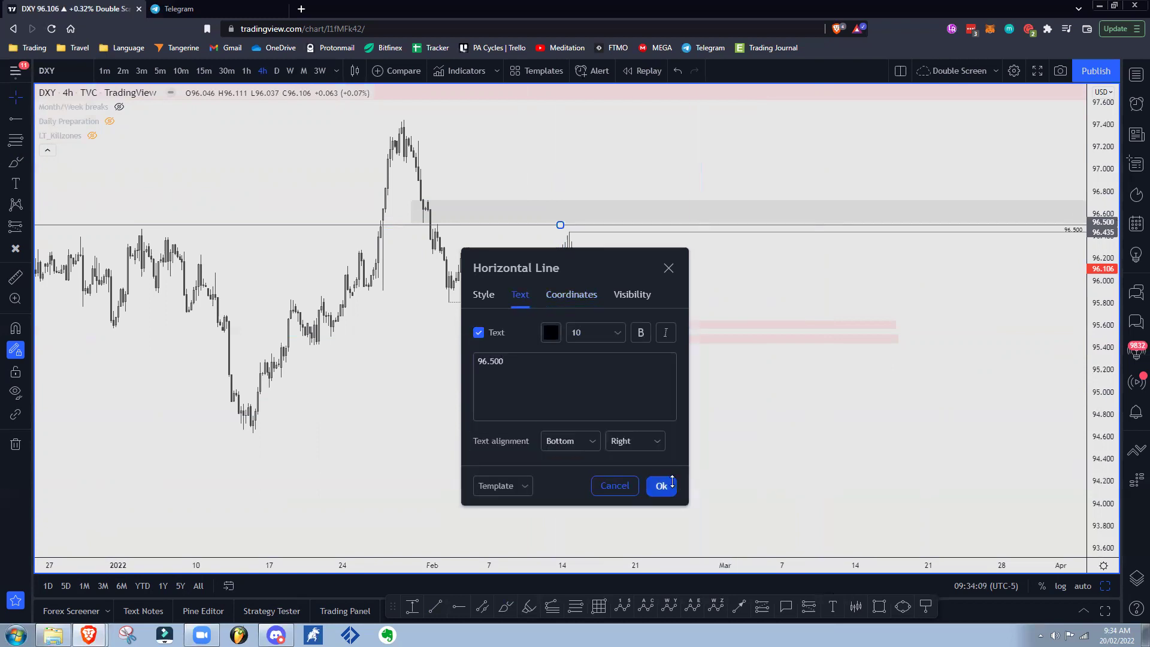
click(670, 483)
drag(1093, 372, 1090, 205)
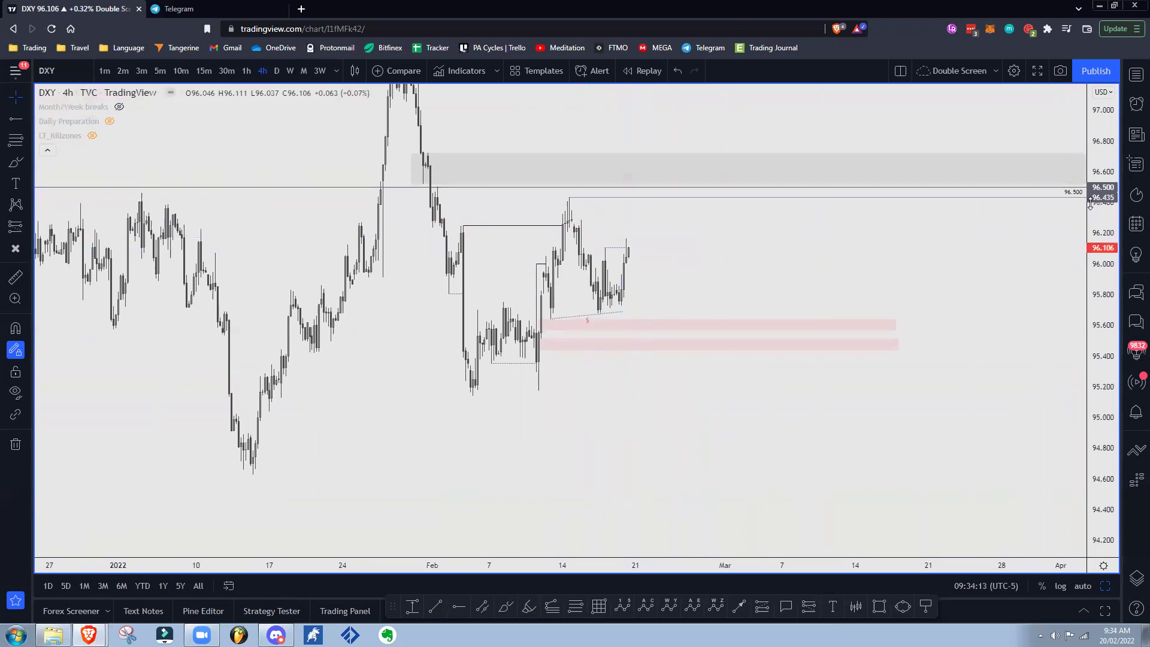
double_click(1077, 192)
double_click(1058, 188)
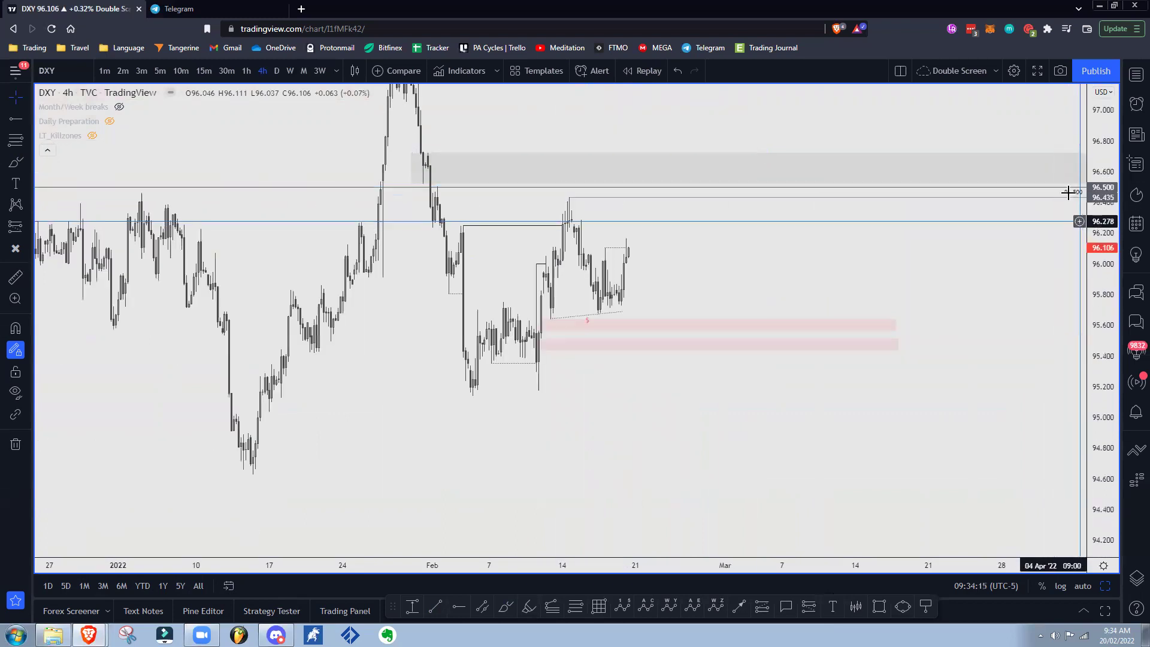
double_click(1072, 190)
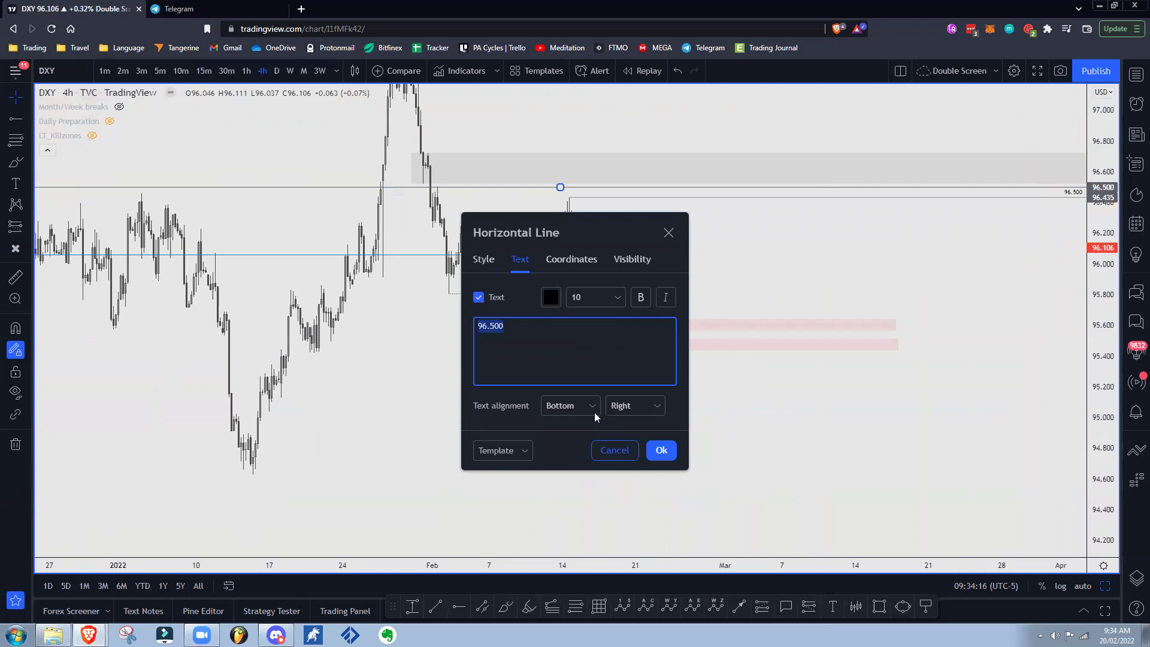
click(654, 450)
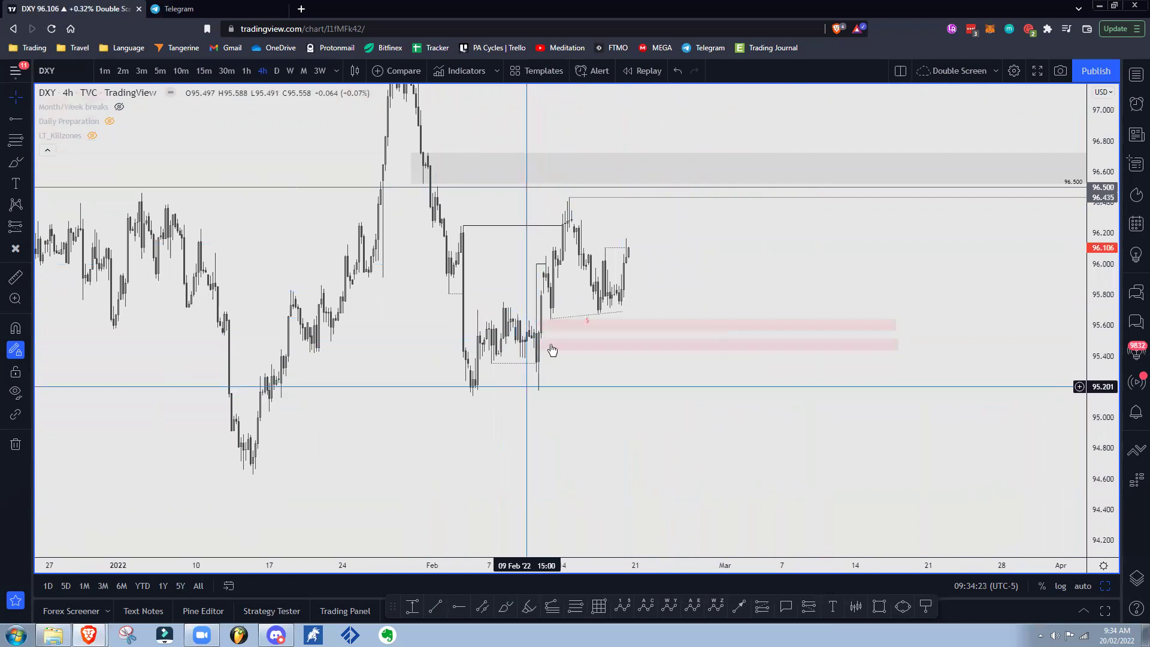
Brush a freehand path dipping to the upper red zone and rising into the grey zone, circle it, and undo the strokes
click(572, 202)
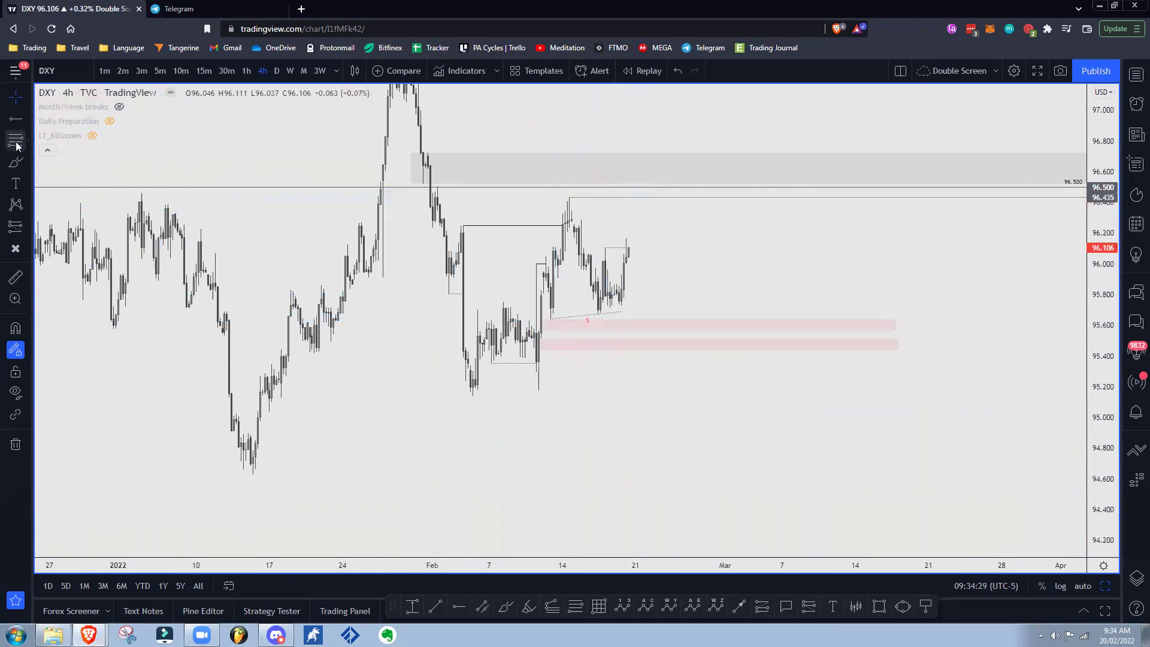
mouse_move(636, 252)
mouse_down()
mouse_move(663, 321)
mouse_move(719, 180)
mouse_up()
mouse_move(559, 196)
mouse_down()
mouse_move(504, 285)
mouse_move(529, 395)
mouse_move(560, 187)
mouse_move(627, 175)
mouse_move(585, 219)
mouse_move(726, 170)
mouse_up()
key(Escape)
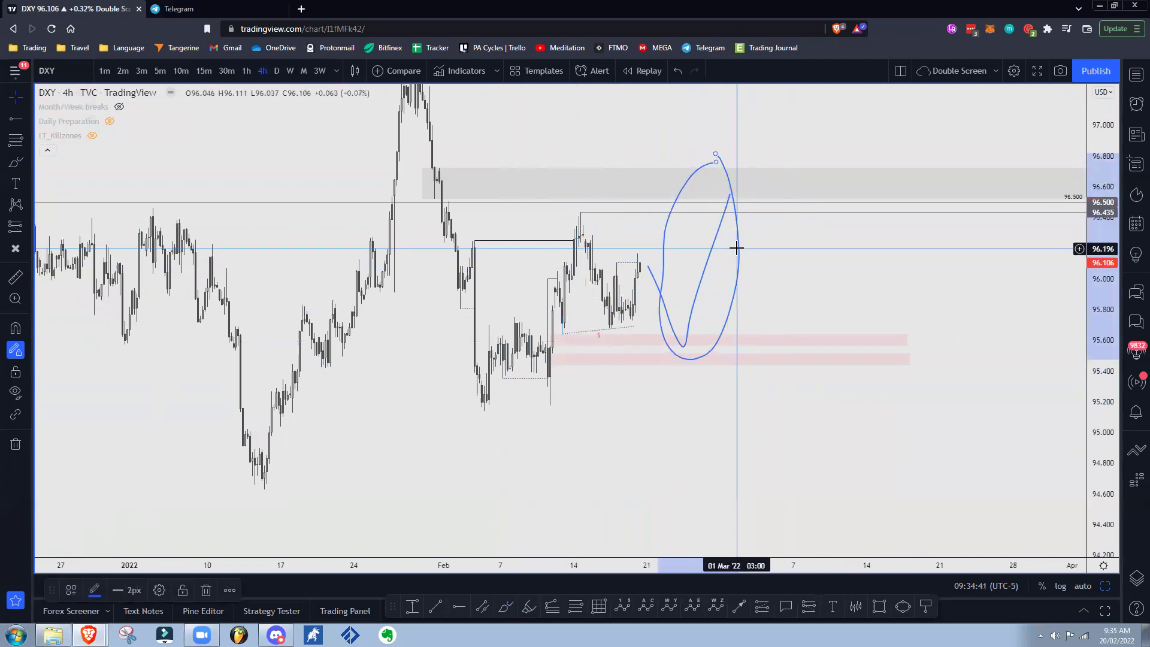
key(ctrl+z)
key(ctrl+z)
key(ctrl+z)
key(ctrl+z)
Switch the chart to EURUSD from the Main Pairs watchlist and hide the watchlist again
drag(860, 266, 859, 273)
scroll(860, 273, down, 2)
drag(1106, 327, 1110, 410)
click(1136, 75)
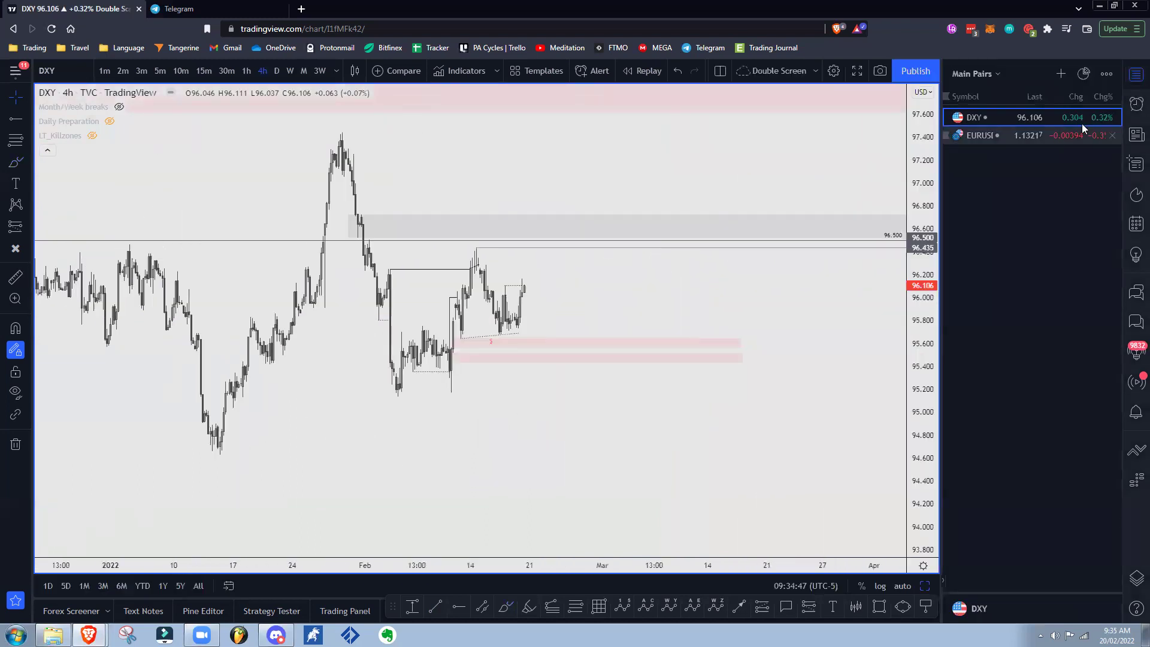
click(1083, 134)
click(1136, 74)
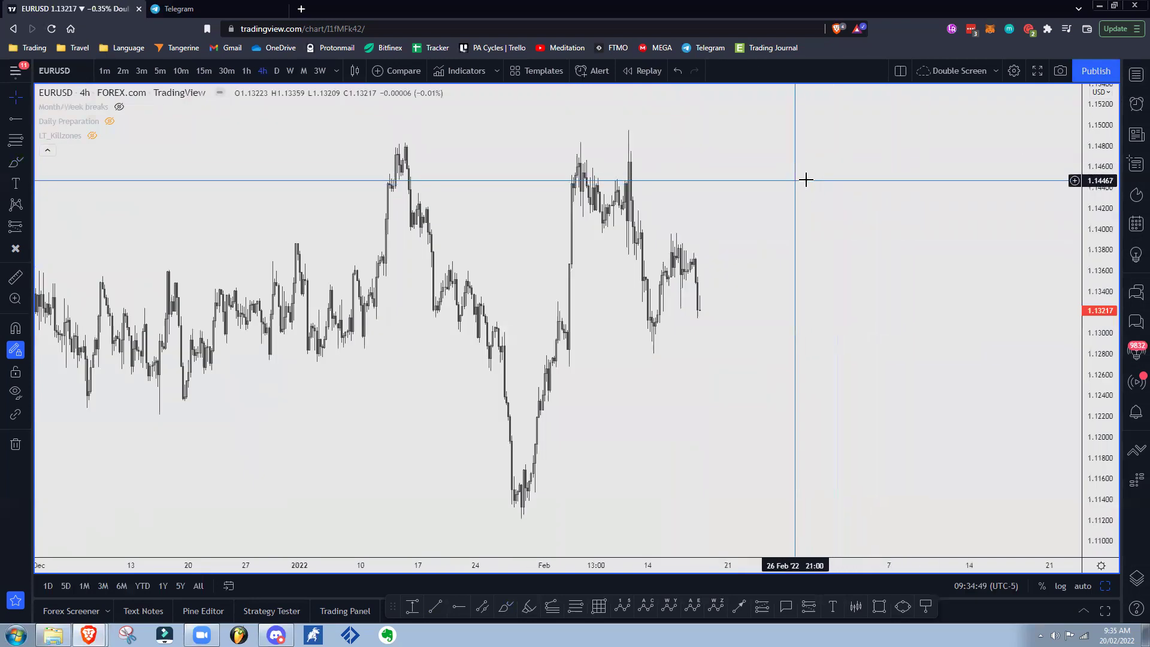
Set the EURUSD chart to the weekly timeframe and frame the candles from late 2021 to February 2022
drag(806, 180, 862, 172)
scroll(799, 173, up, 1)
click(290, 71)
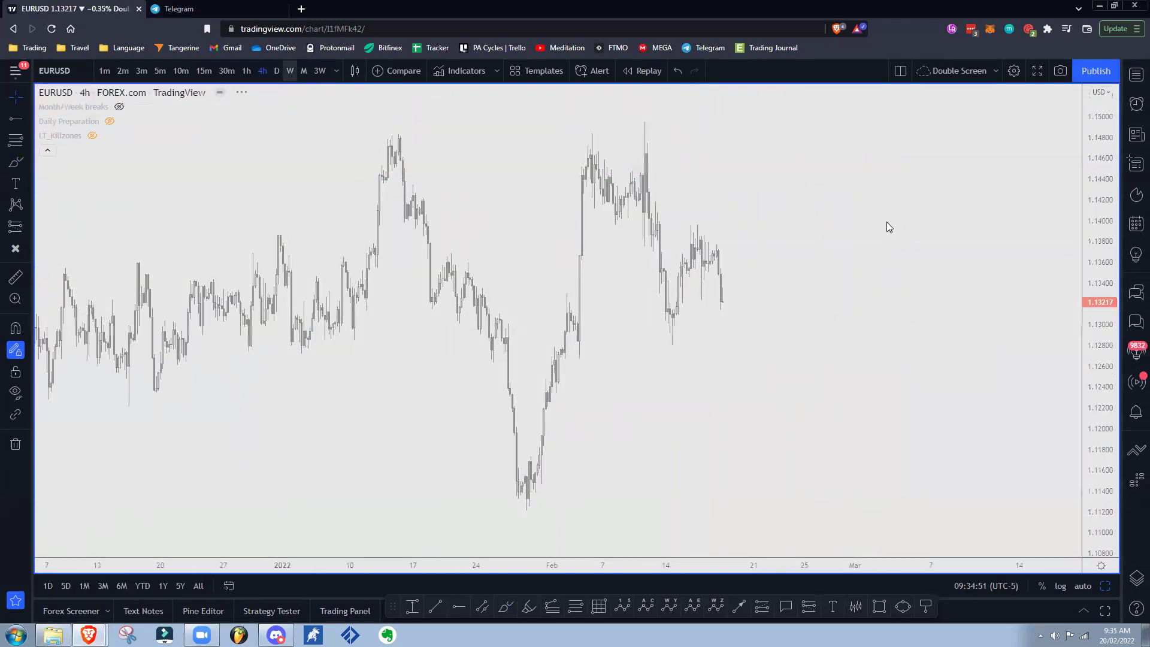
drag(729, 231, 1099, 423)
scroll(1105, 240, up, 3)
scroll(1007, 408, up, 6)
drag(1007, 404, 800, 340)
scroll(737, 322, up, 2)
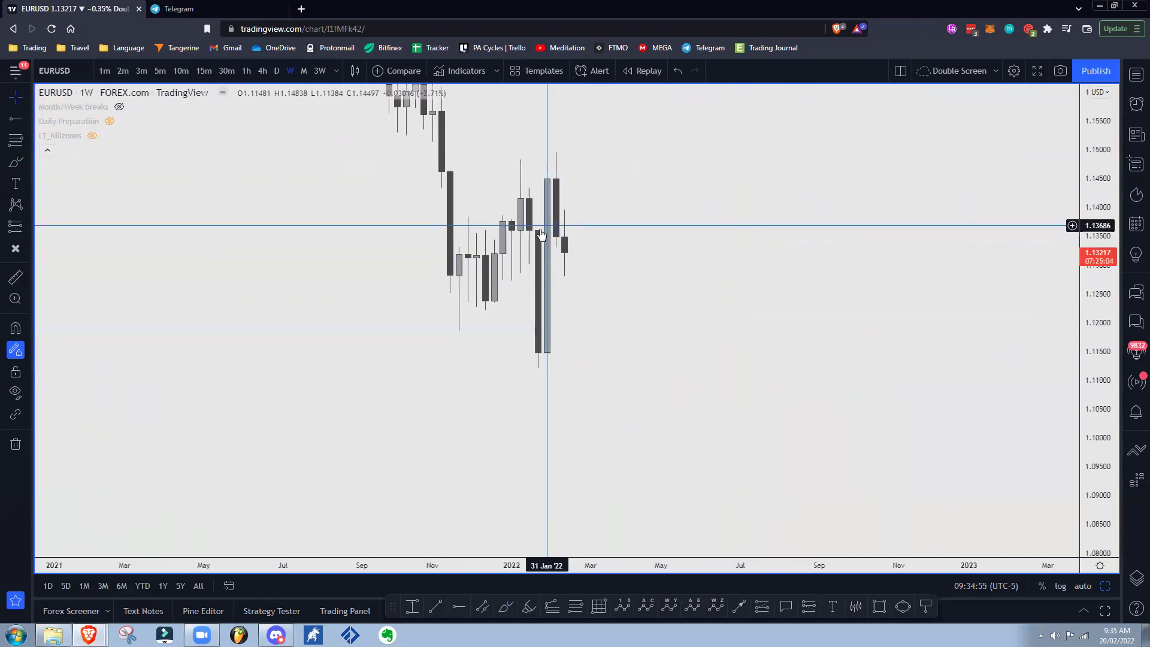
drag(564, 258, 563, 279)
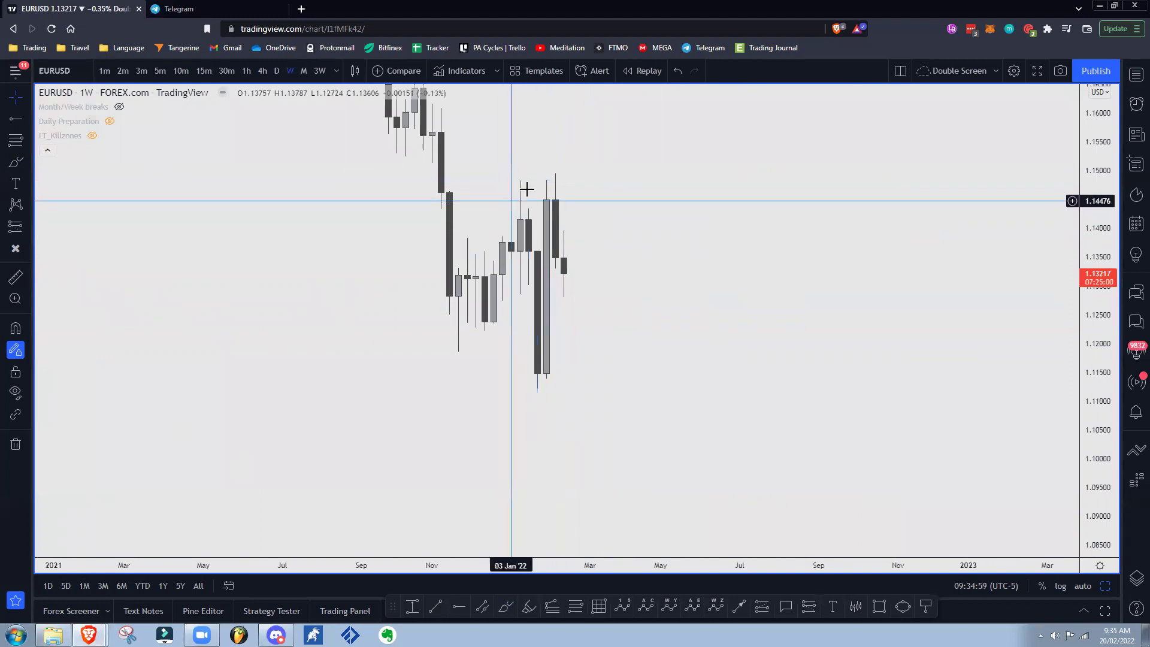
Place down-arrow icons above the weekly candles of 3, 10 and 17 January 2022
click(28, 256)
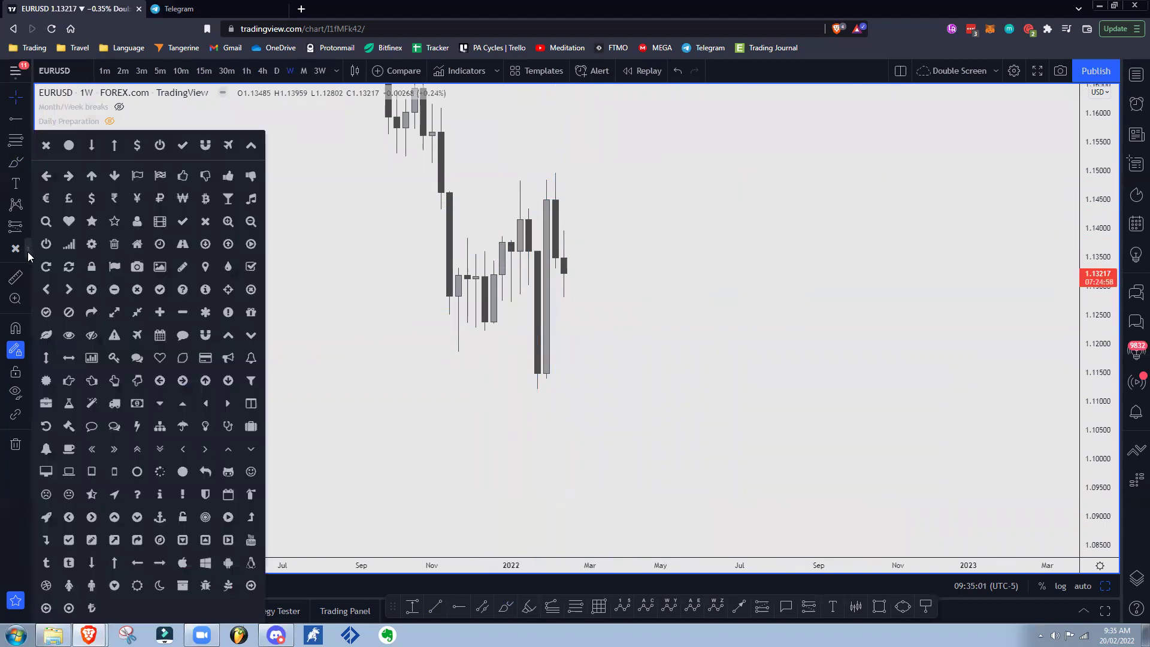
click(92, 147)
click(511, 226)
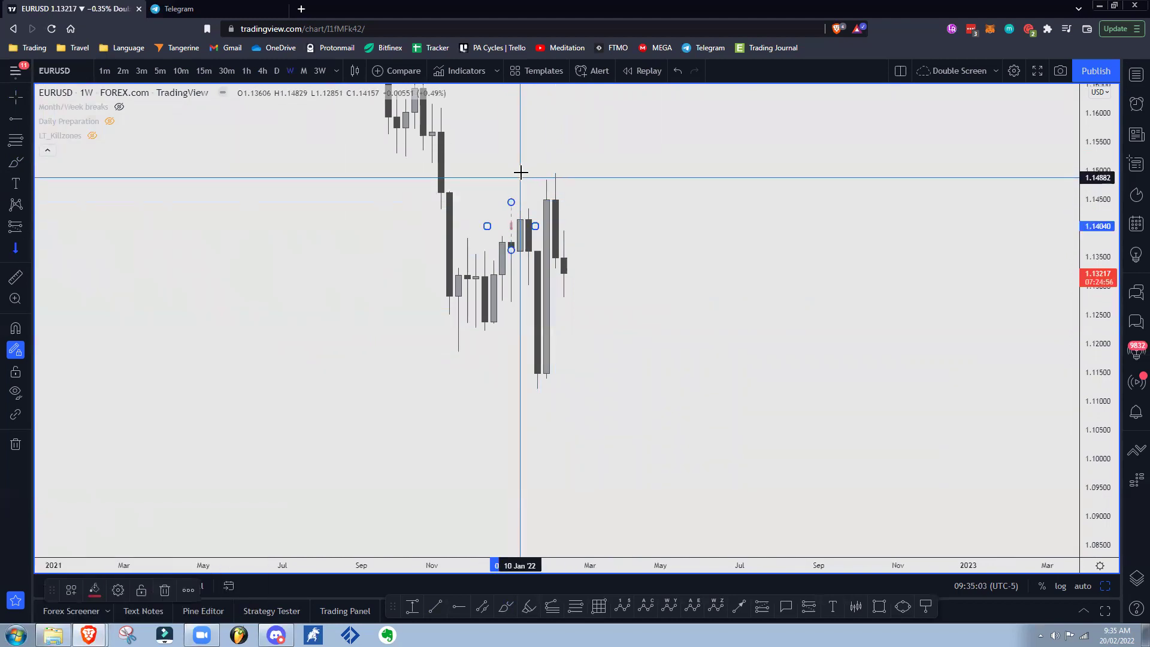
click(529, 202)
key(Escape)
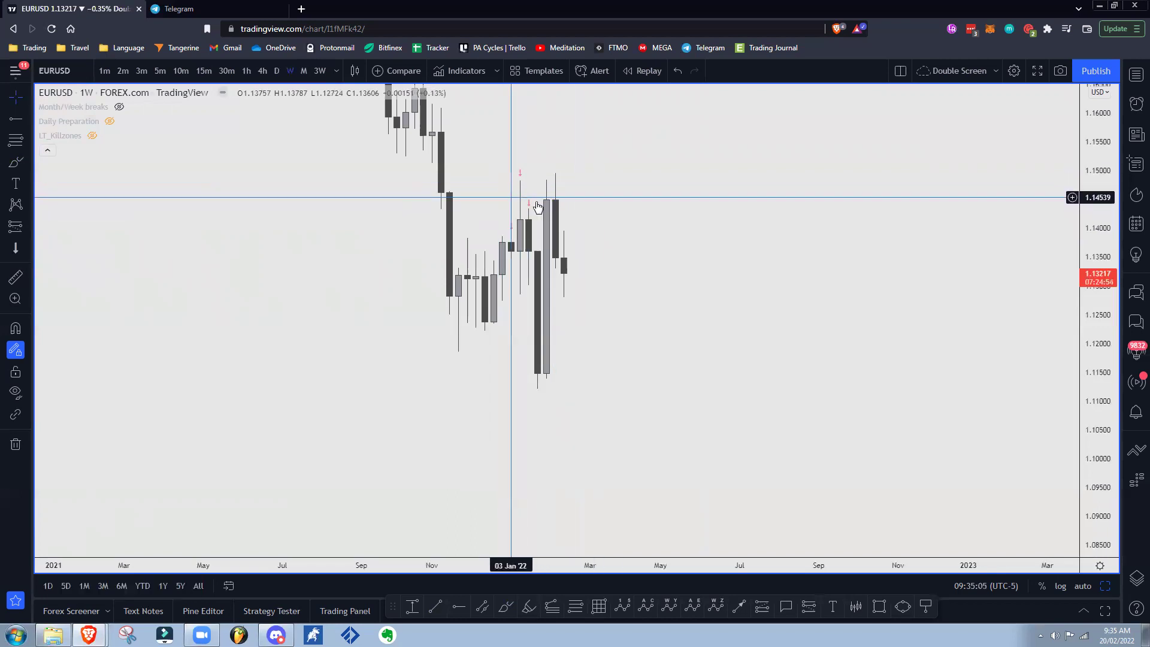
Draw a short trend line at the high of the 31 January weekly candle and delete it
click(26, 122)
click(87, 129)
click(550, 182)
drag(546, 181, 574, 182)
click(587, 221)
right_click(574, 181)
click(680, 420)
Remove all the down-arrow drawings from the EURUSD weekly chart
scroll(659, 191, down, 3)
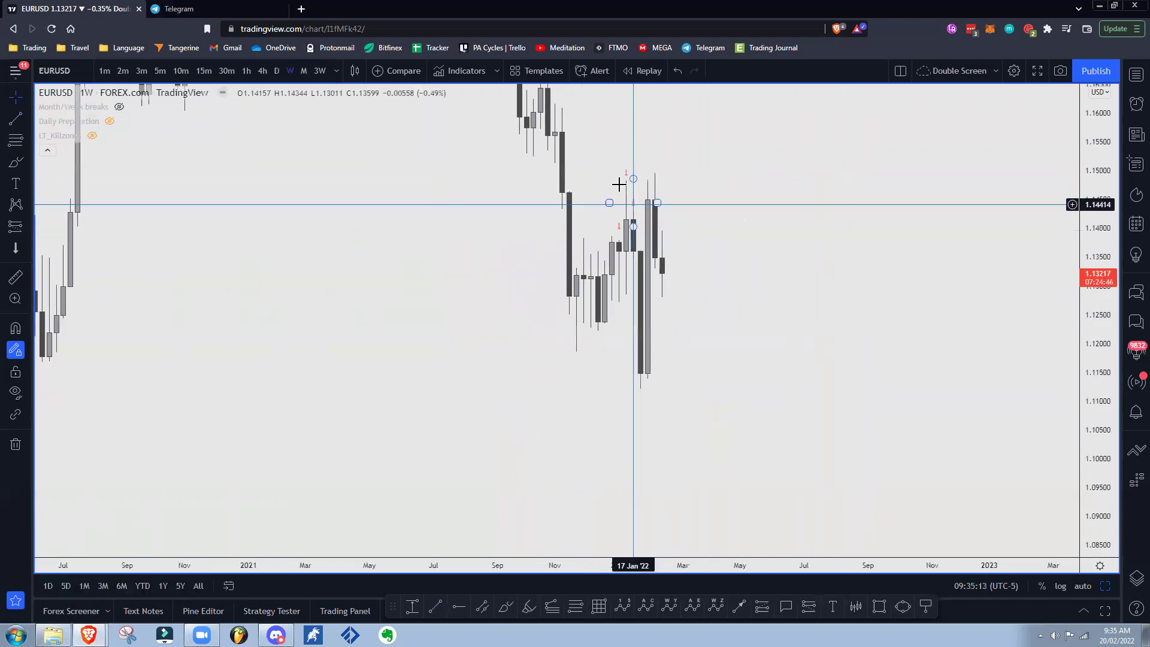
right_click(879, 259)
click(969, 562)
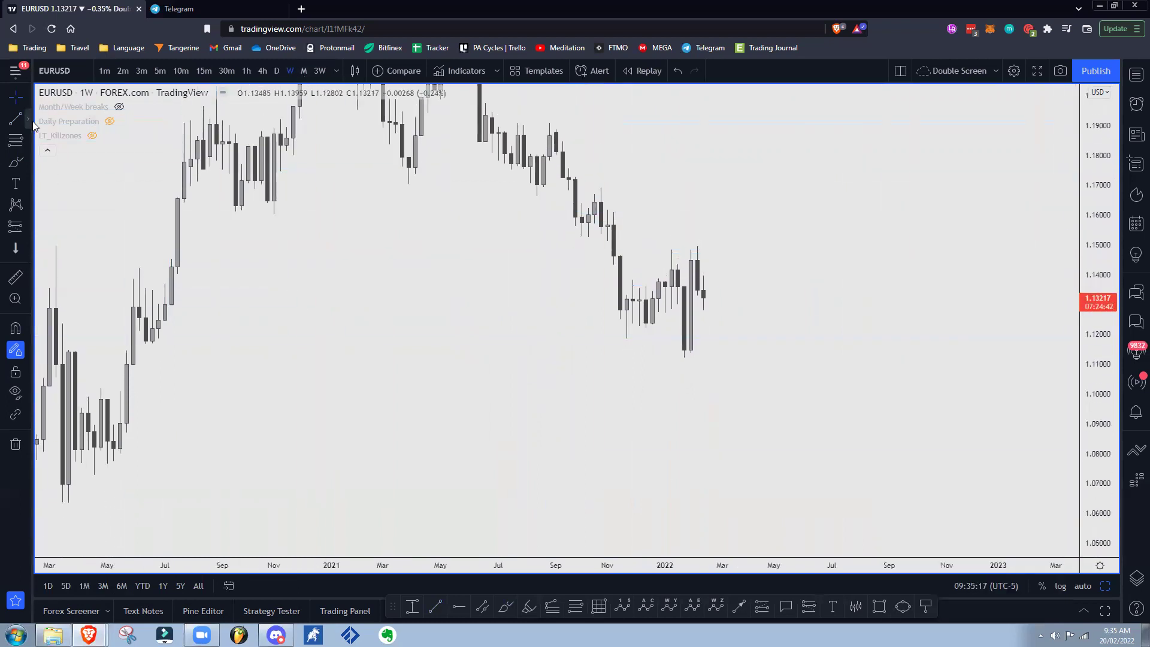
Draw a horizontal trend line from the 15 June 2020 low at about 1.1168 to the early 2022 drop and apply the Sweep template
key(alt+t)
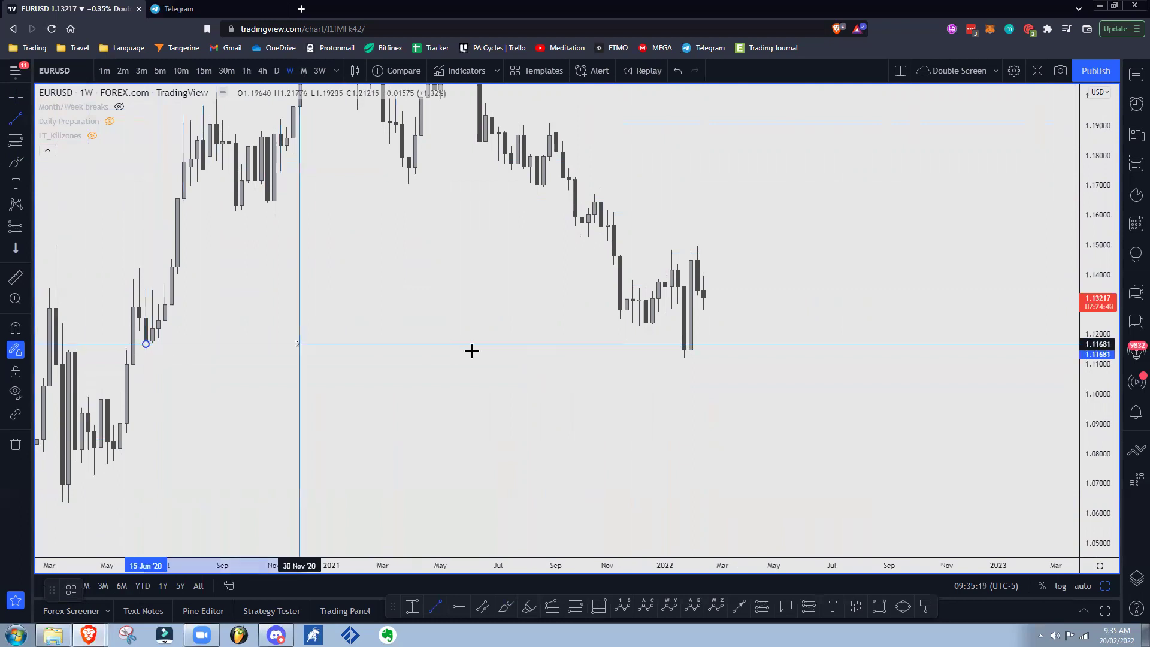
click(690, 345)
right_click(691, 346)
mouse_move(733, 385)
click(875, 588)
click(782, 402)
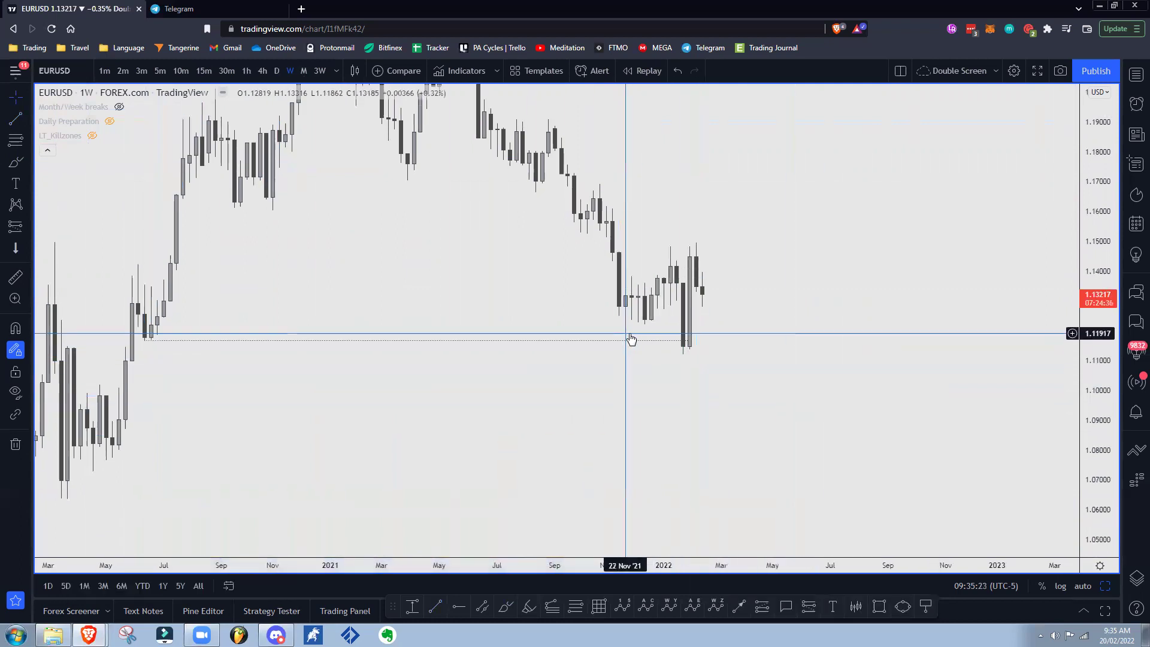
Draw a rectangle from 25 May 2020 to 31 January 2022 spanning about 1.1145 down to 1.1100
drag(624, 380, 641, 380)
click(24, 168)
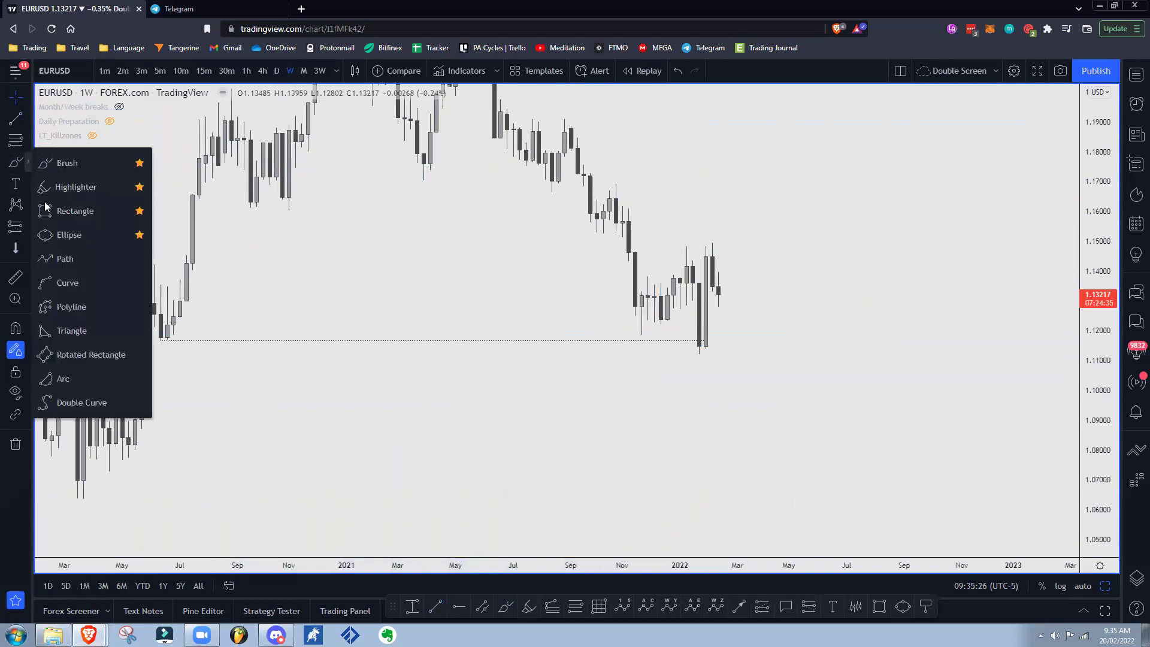
click(71, 213)
click(147, 352)
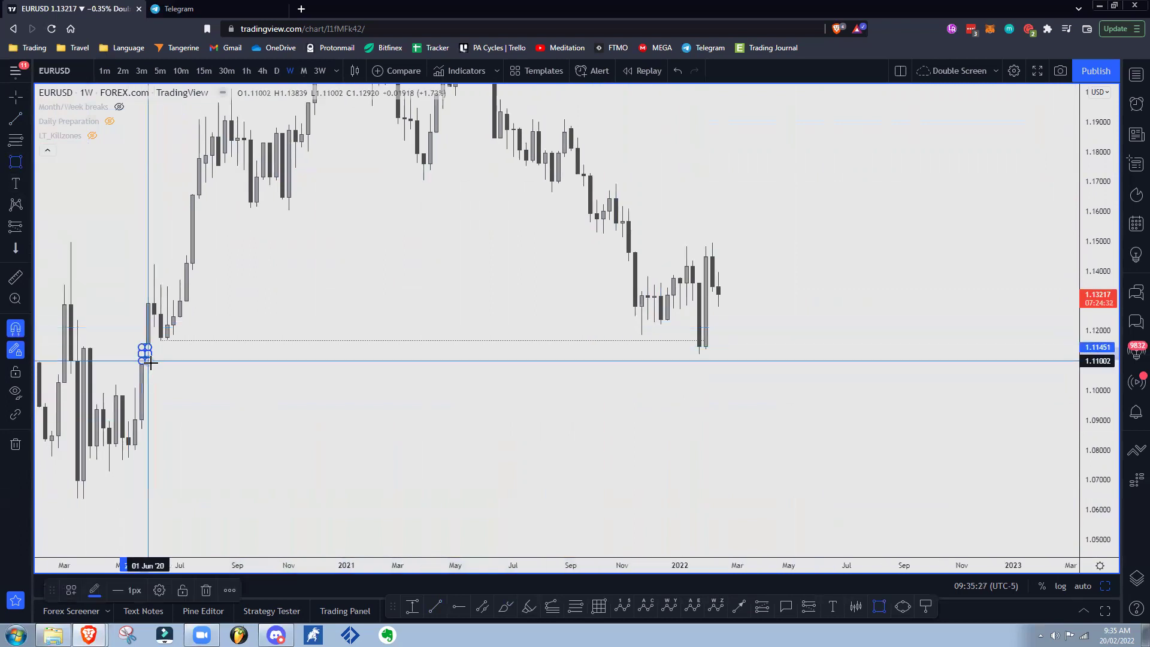
drag(149, 354, 668, 364)
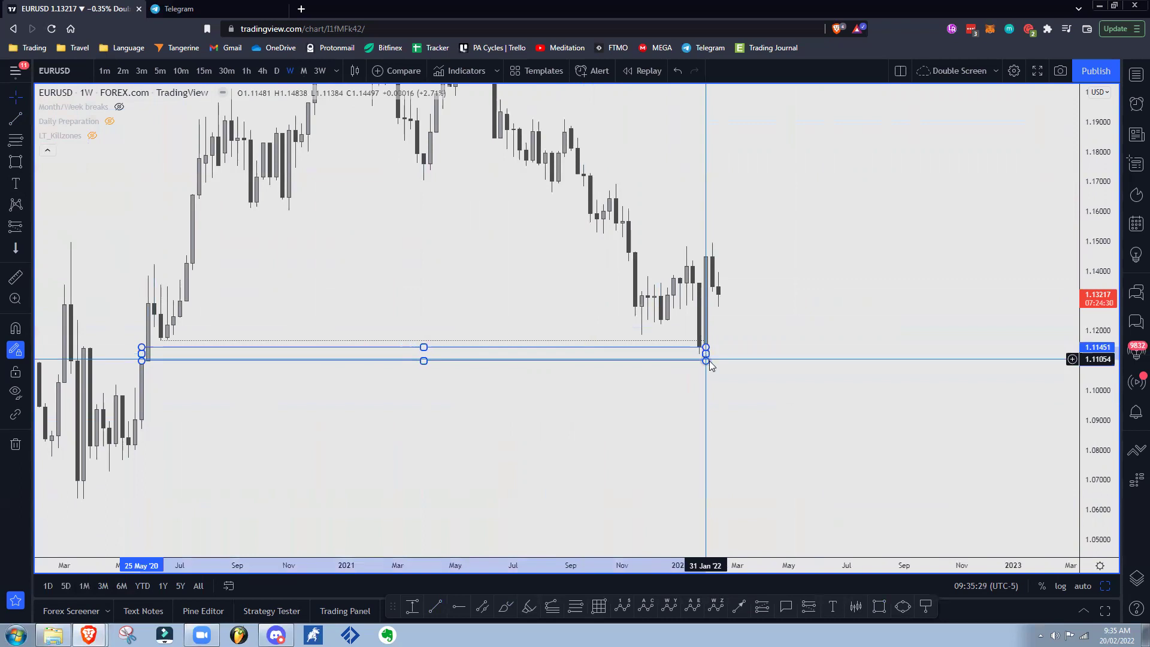
Apply the Main Zone template to the rectangle beneath the dotted line
right_click(710, 359)
mouse_move(745, 372)
click(839, 532)
click(737, 370)
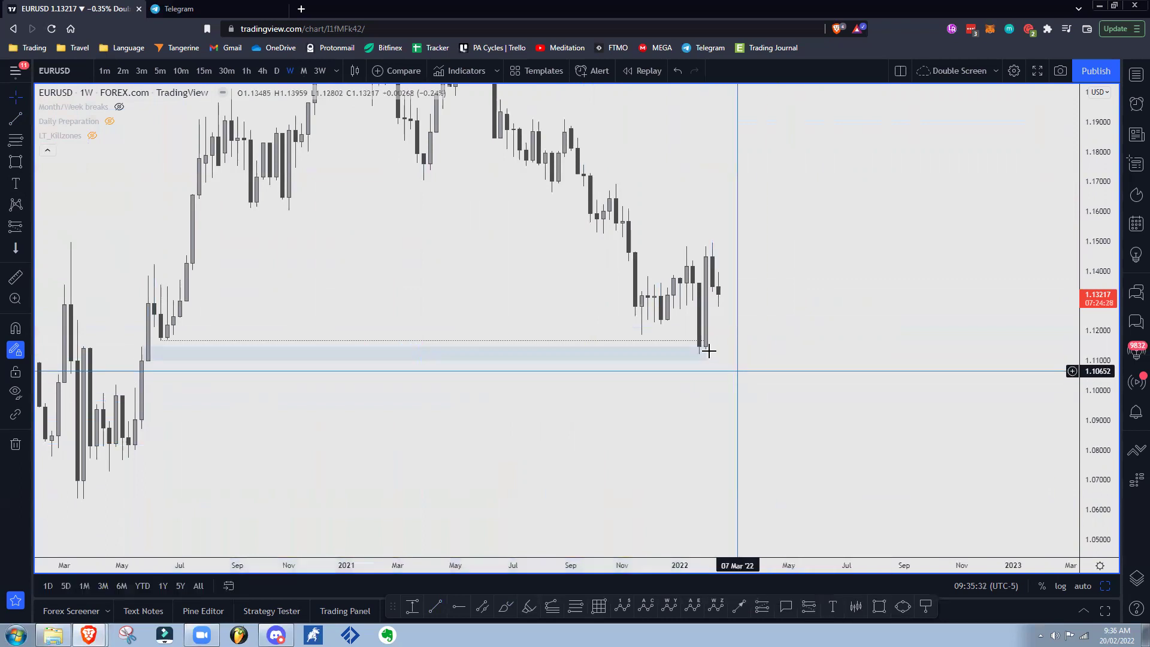
right_click(707, 356)
mouse_move(746, 367)
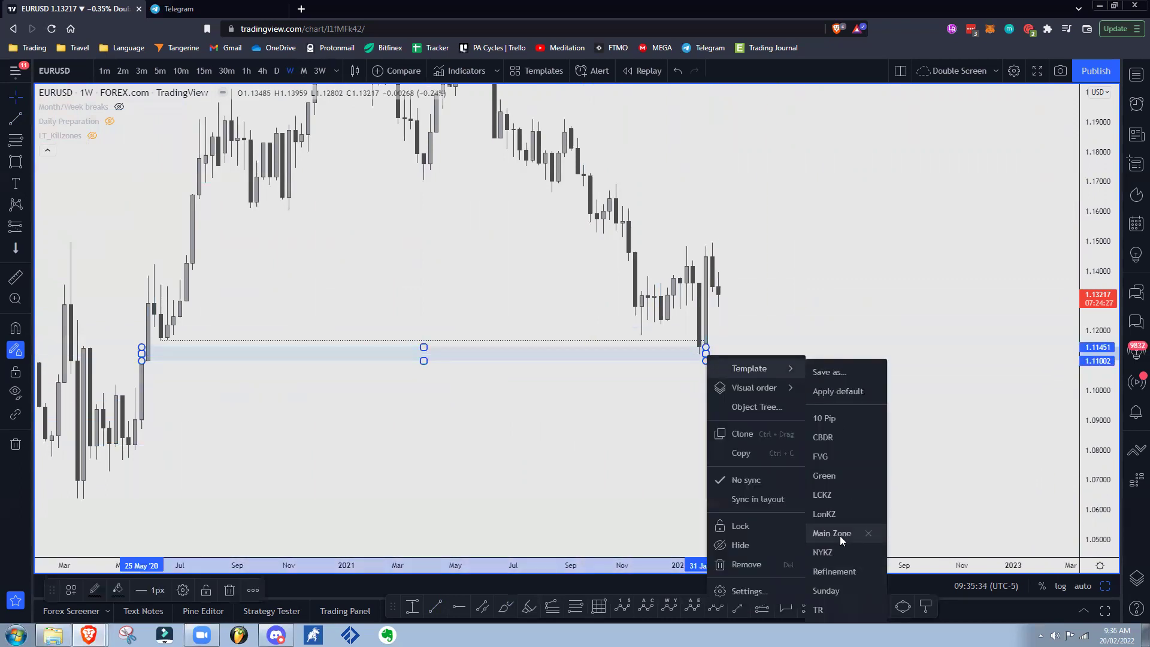
click(834, 534)
click(757, 356)
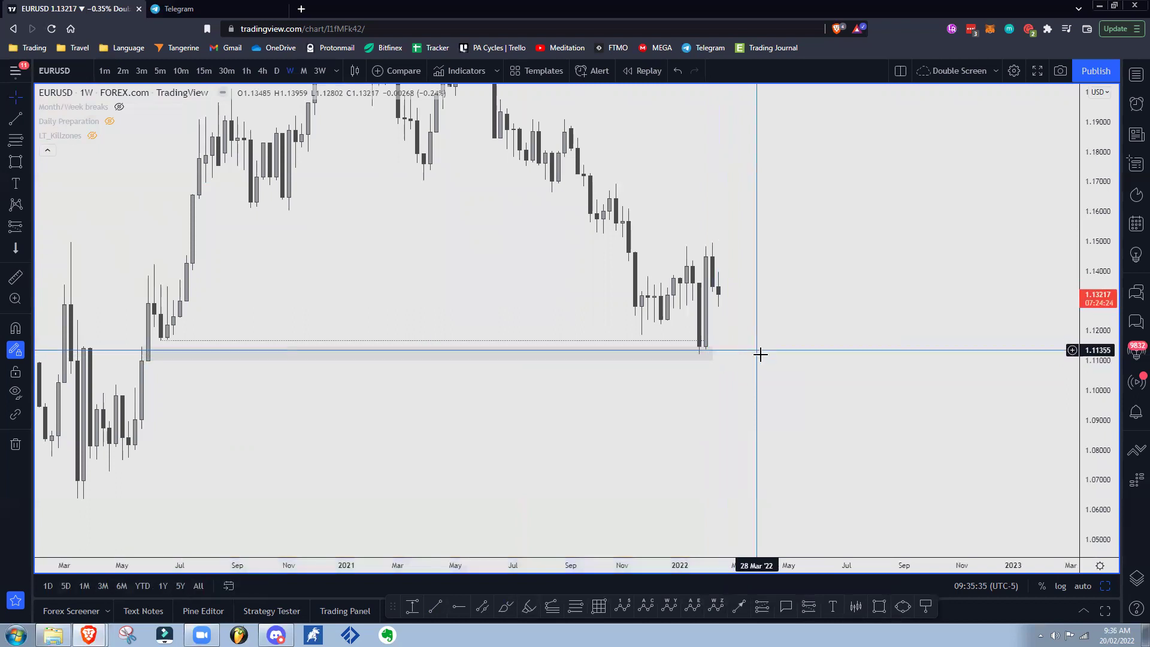
Draw a short dotted horizontal line across the January and February 2022 swing highs, just below 1.15
drag(446, 390, 540, 374)
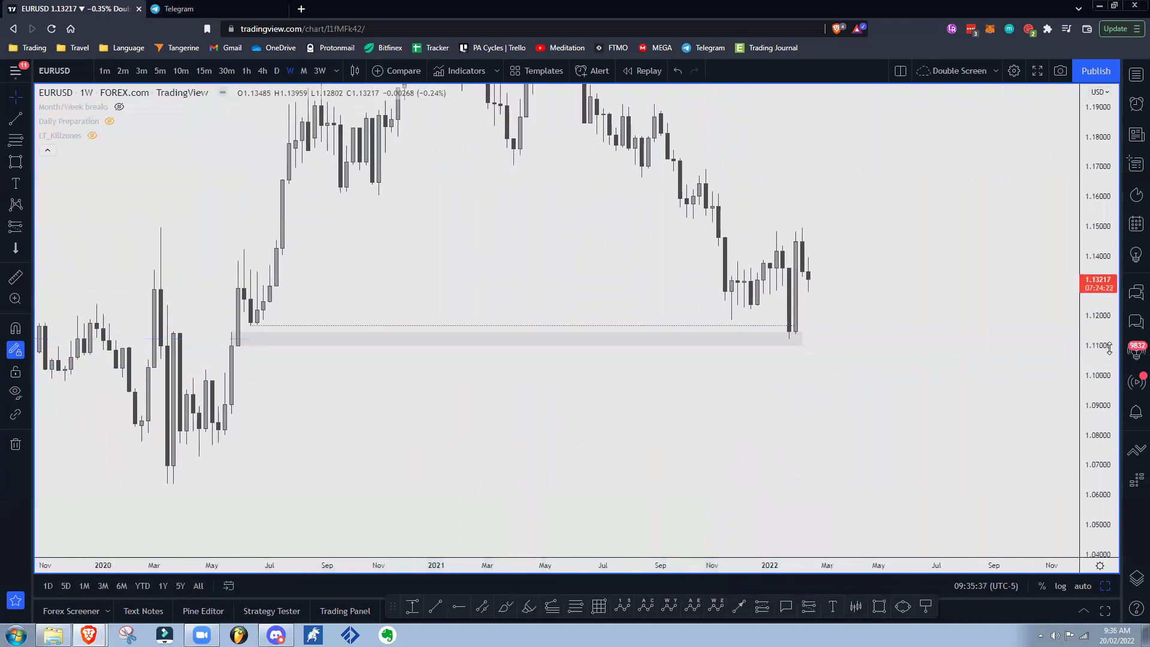
drag(1110, 349, 1089, 466)
scroll(1053, 410, down, 3)
drag(1007, 400, 890, 424)
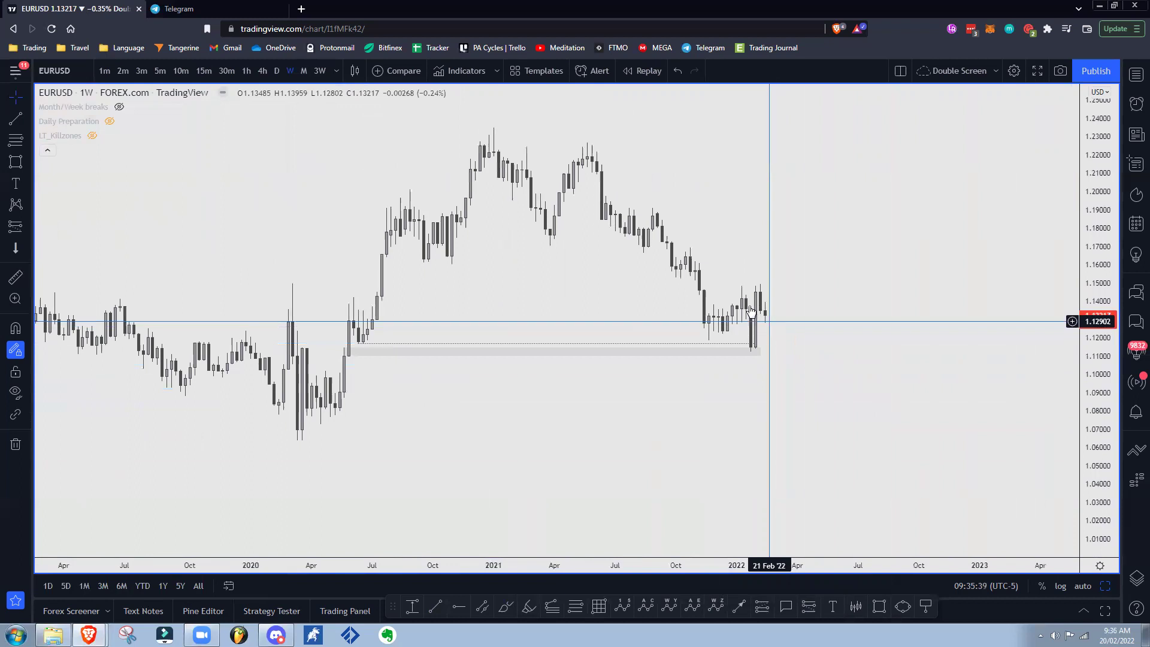
click(743, 286)
click(765, 286)
click(788, 280)
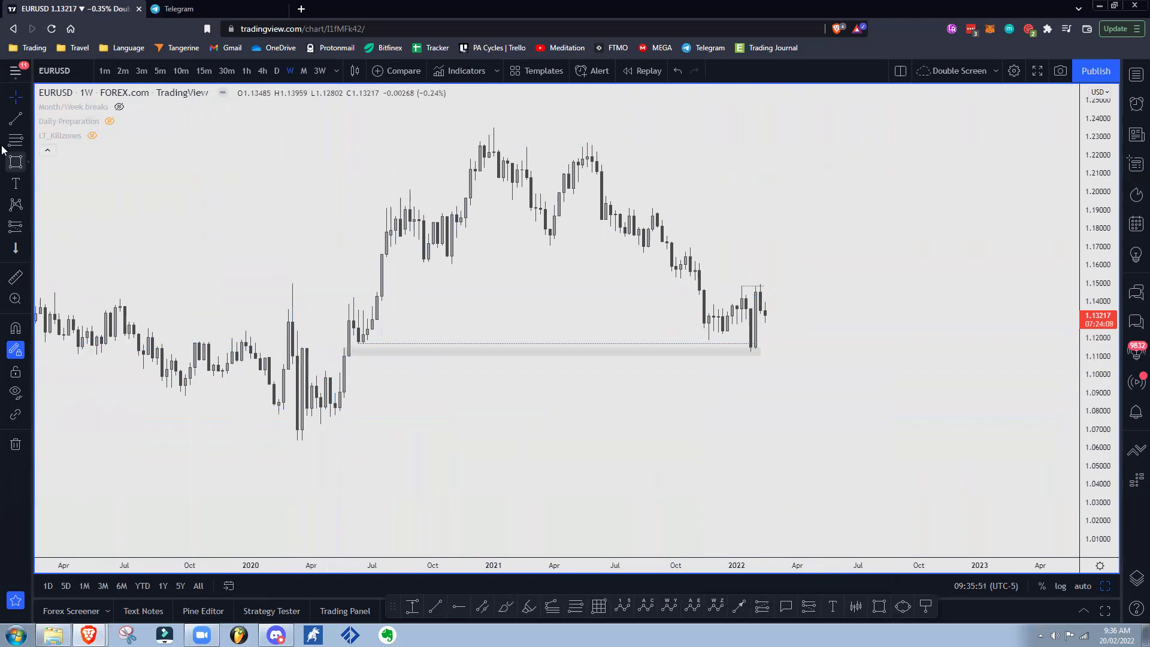
Draw a horizontal trend line at about 1.1142 from 23 March 2020 to 7 February 2022 and apply the Default template
key(alt+t)
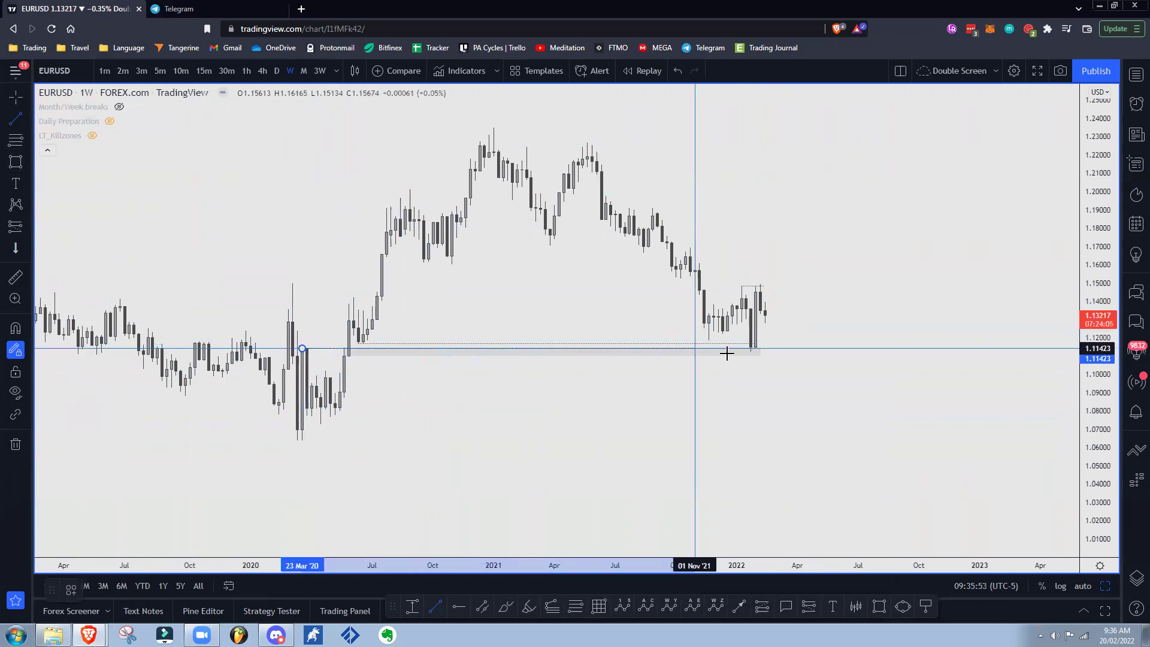
right_click(333, 353)
mouse_move(399, 386)
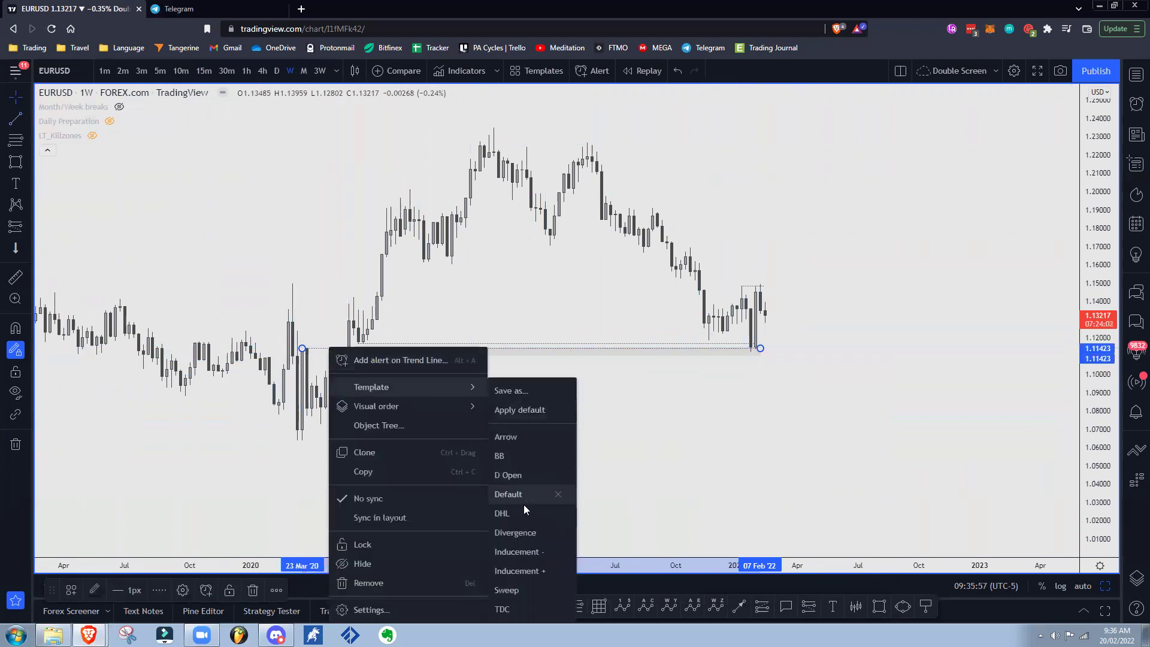
click(525, 496)
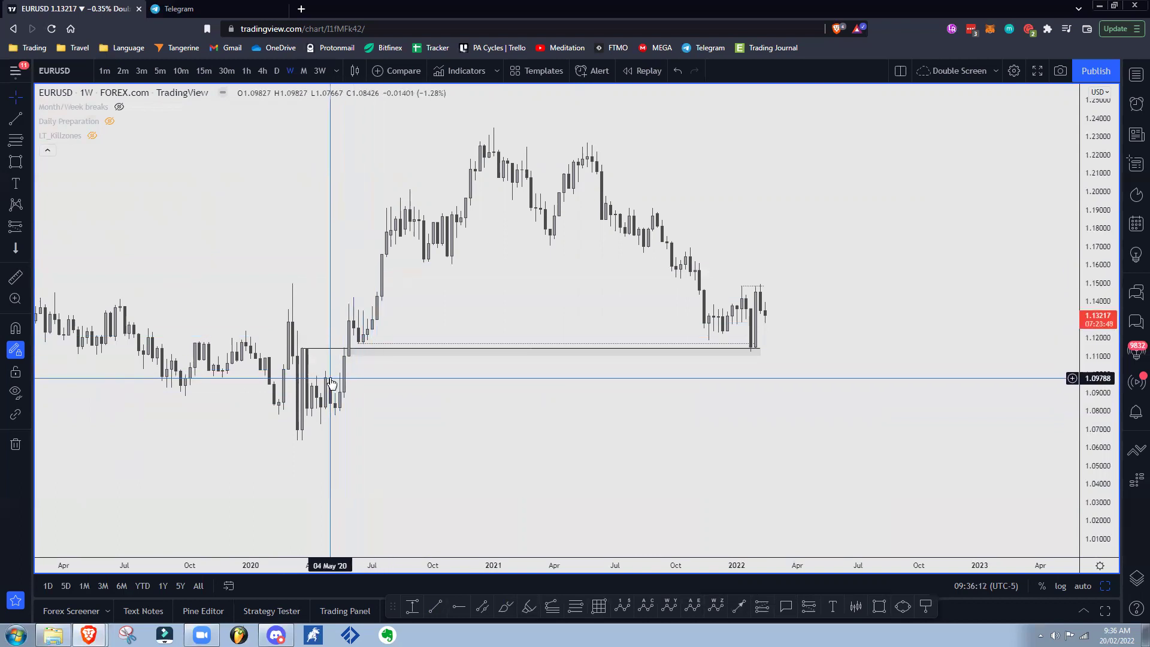
Clone the solid line down to the May 2020 highs near 1.098 and extend it horizontally to about July 2022
click(317, 350)
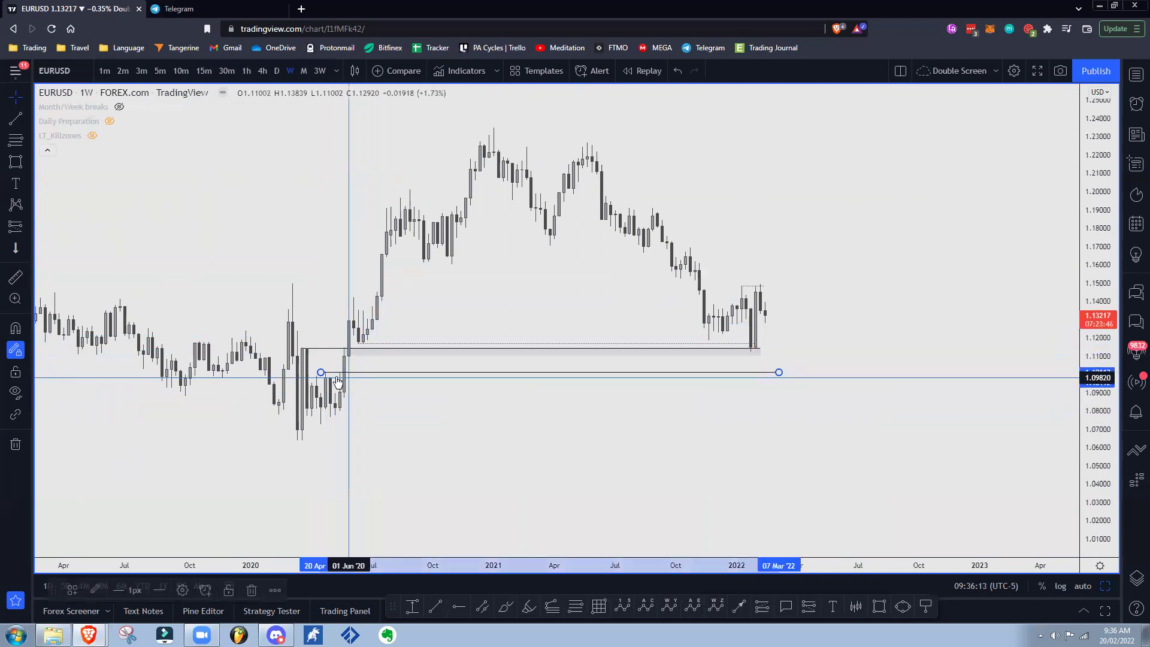
click(564, 422)
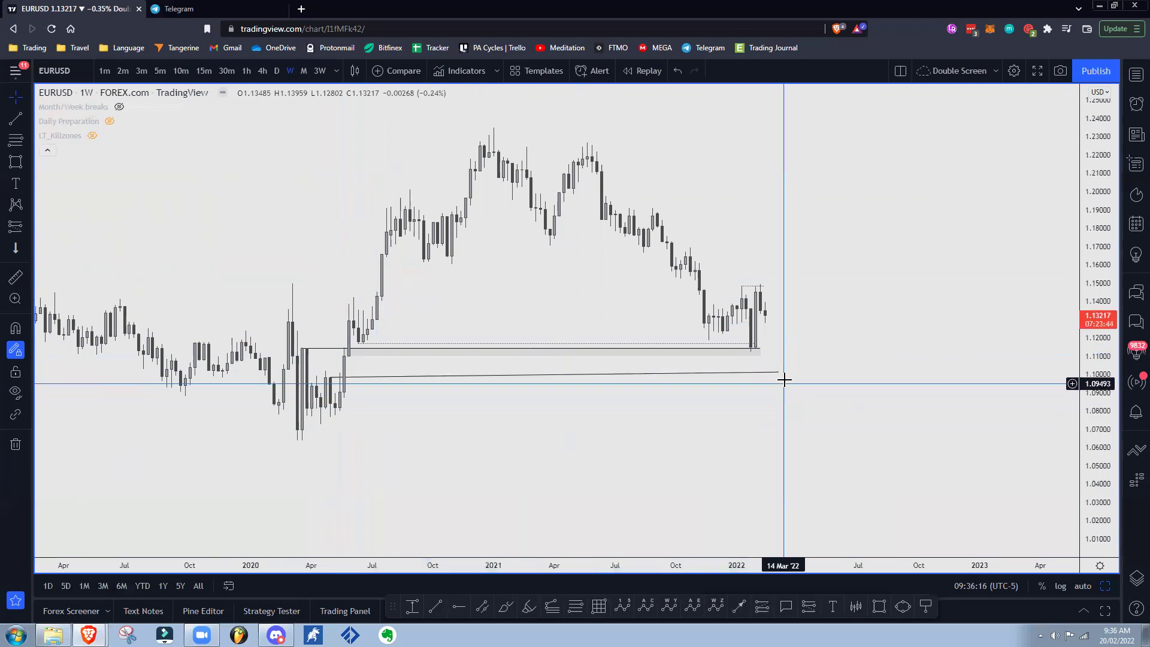
shift+click(859, 402)
click(741, 426)
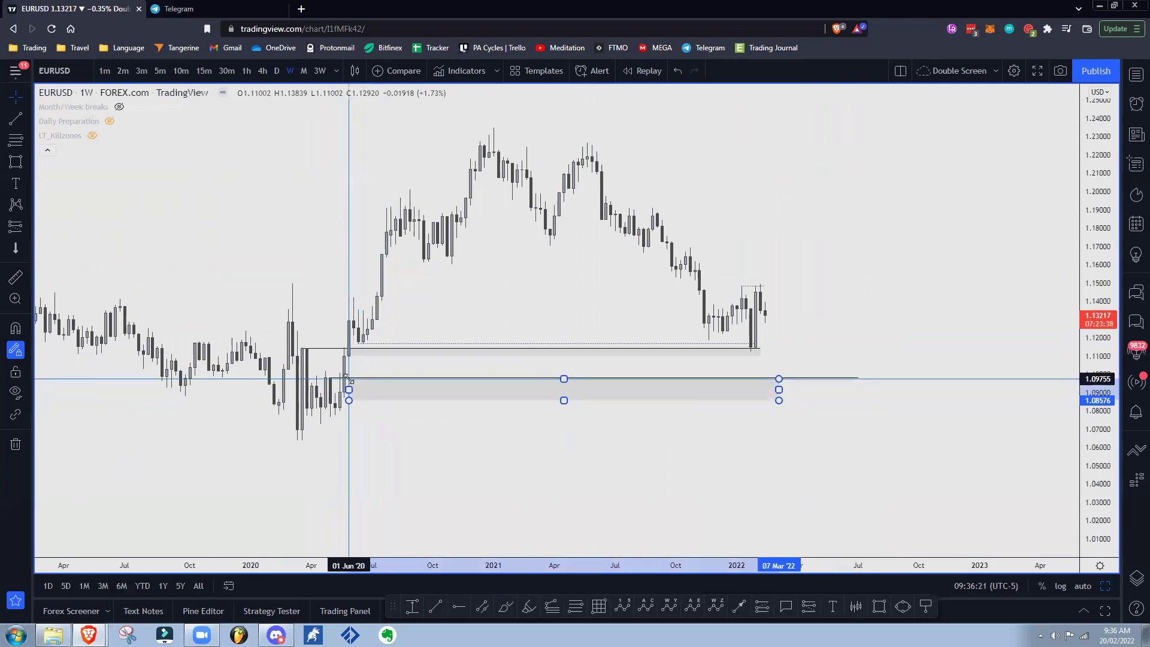
Fit a copy of the zone rectangle around the lower line, from 18 May 2020 to 4 July 2022 between about 1.1008 and 1.0871
drag(336, 398, 339, 386)
click(342, 400)
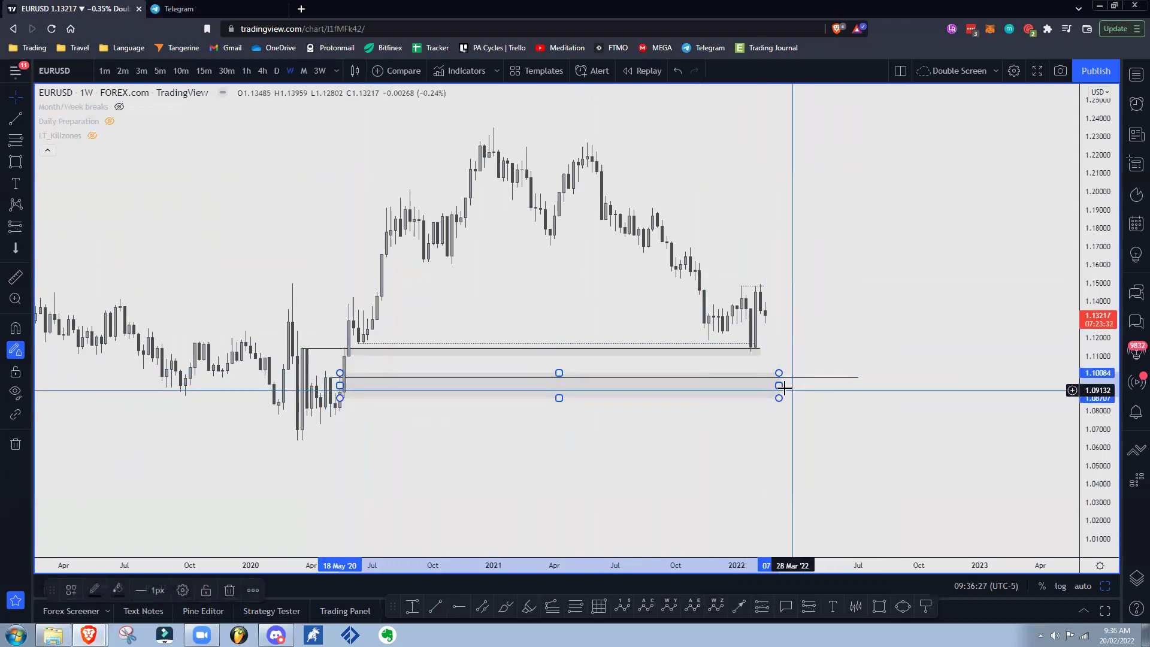
drag(779, 385, 839, 387)
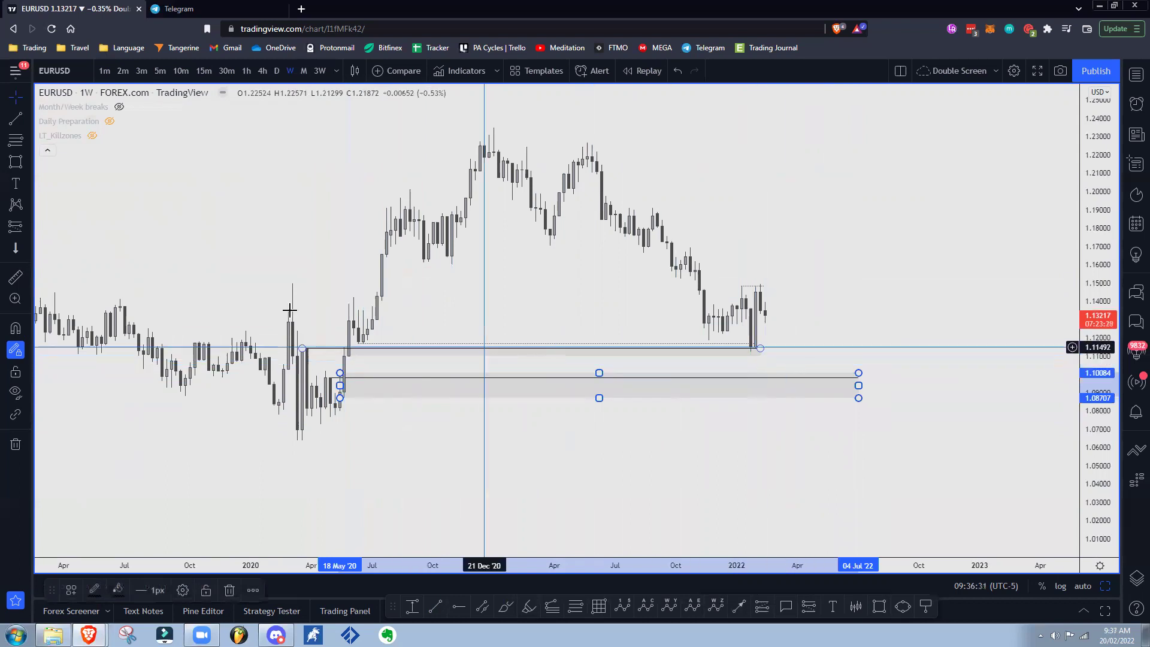
Highlight the recent lows, a projected drop into the lower zone with a rally to about 1.19, and the 2021 highs
click(34, 171)
click(29, 166)
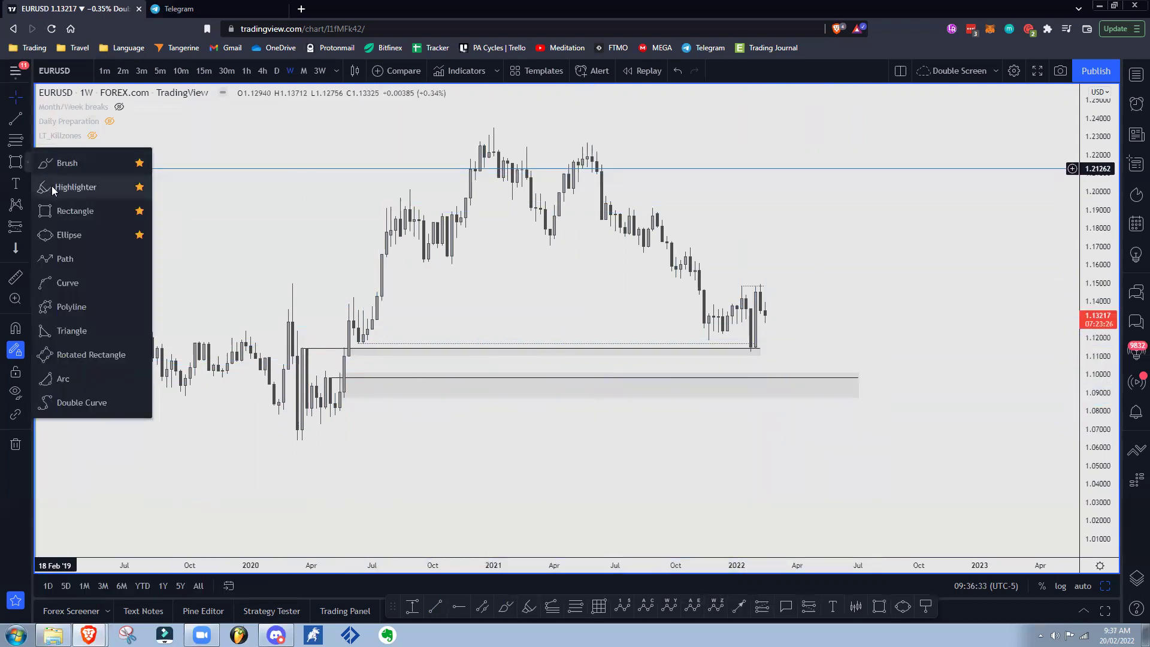
click(51, 186)
drag(704, 337, 772, 357)
drag(771, 313, 790, 373)
mouse_move(786, 365)
mouse_down()
mouse_move(798, 380)
mouse_move(839, 207)
mouse_up()
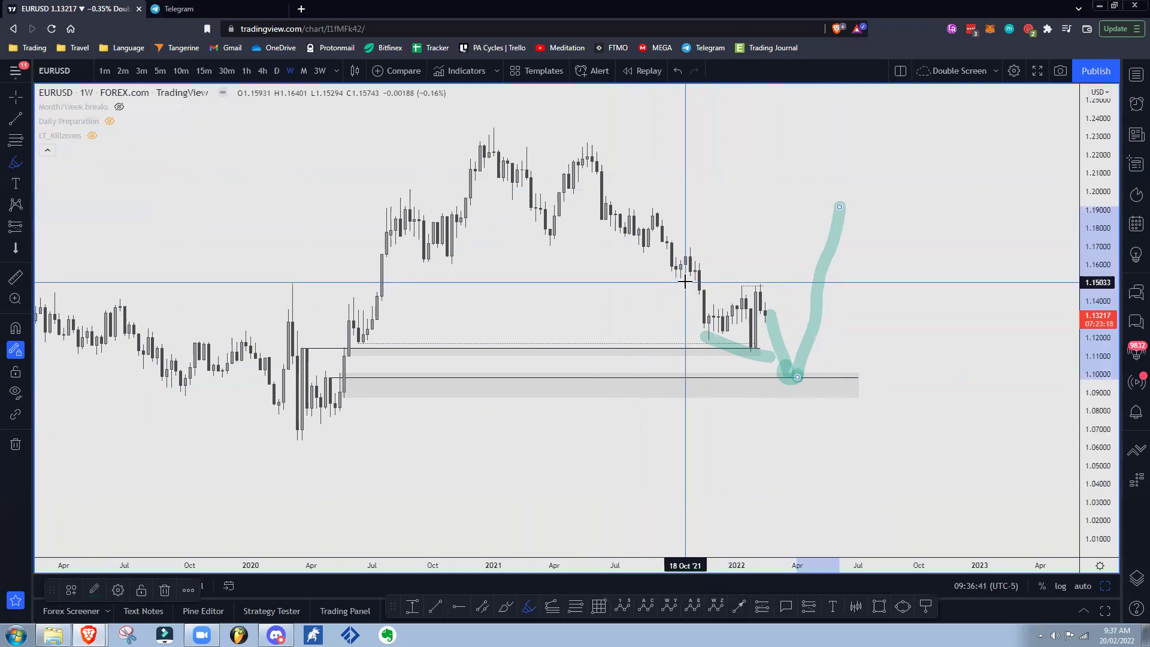
drag(606, 196, 676, 212)
mouse_move(504, 126)
mouse_down()
mouse_move(745, 372)
mouse_move(835, 191)
mouse_up()
Undo the highlighter strokes over the weekly chart
key(ctrl+z)
key(ctrl+z)
key(ctrl+z)
key(ctrl+z)
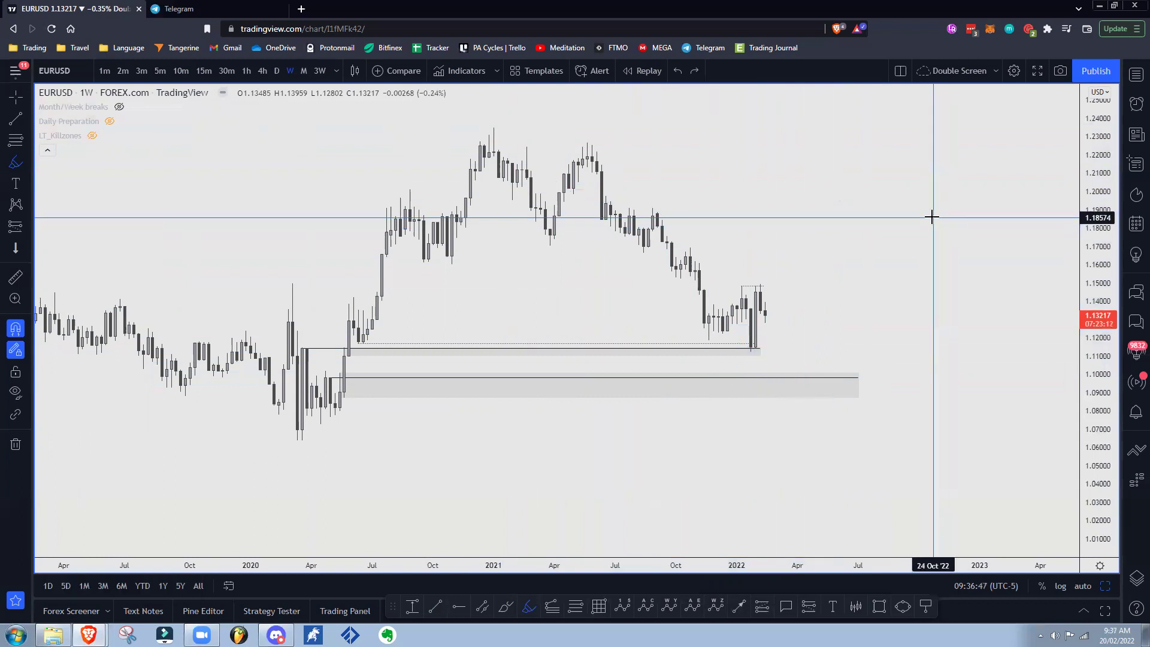
Highlight the area beneath the March 2020 low and delete that stroke
scroll(935, 220, down, 3)
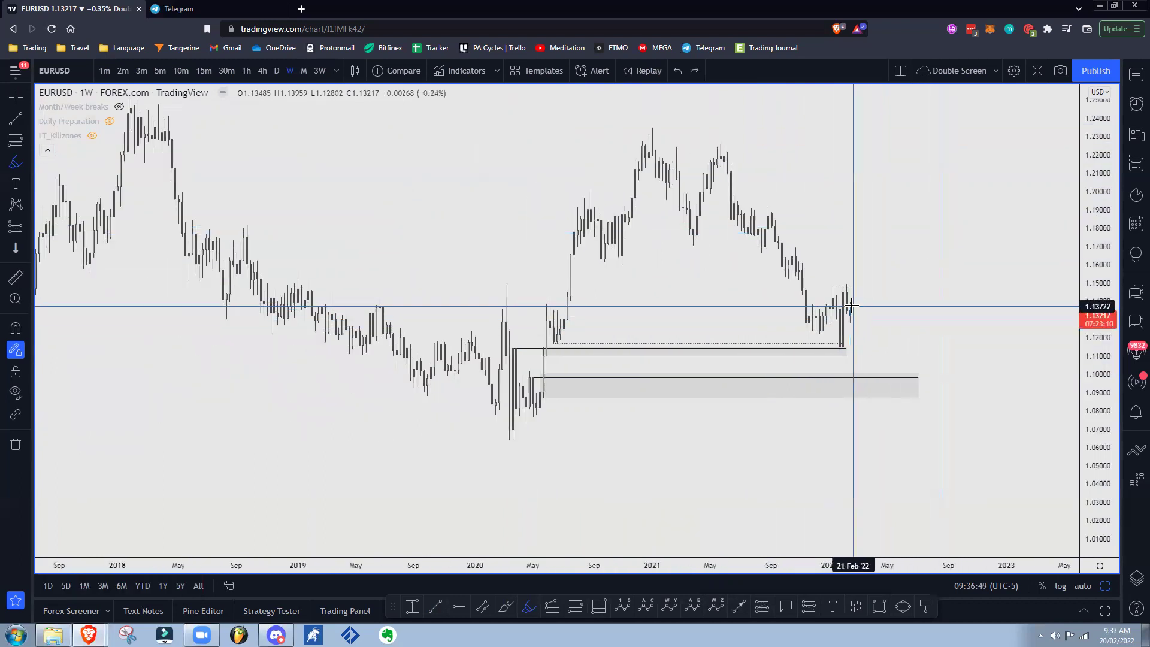
mouse_move(495, 424)
mouse_down()
mouse_move(506, 446)
mouse_move(541, 433)
mouse_up()
key(Delete)
scroll(663, 409, down, 2)
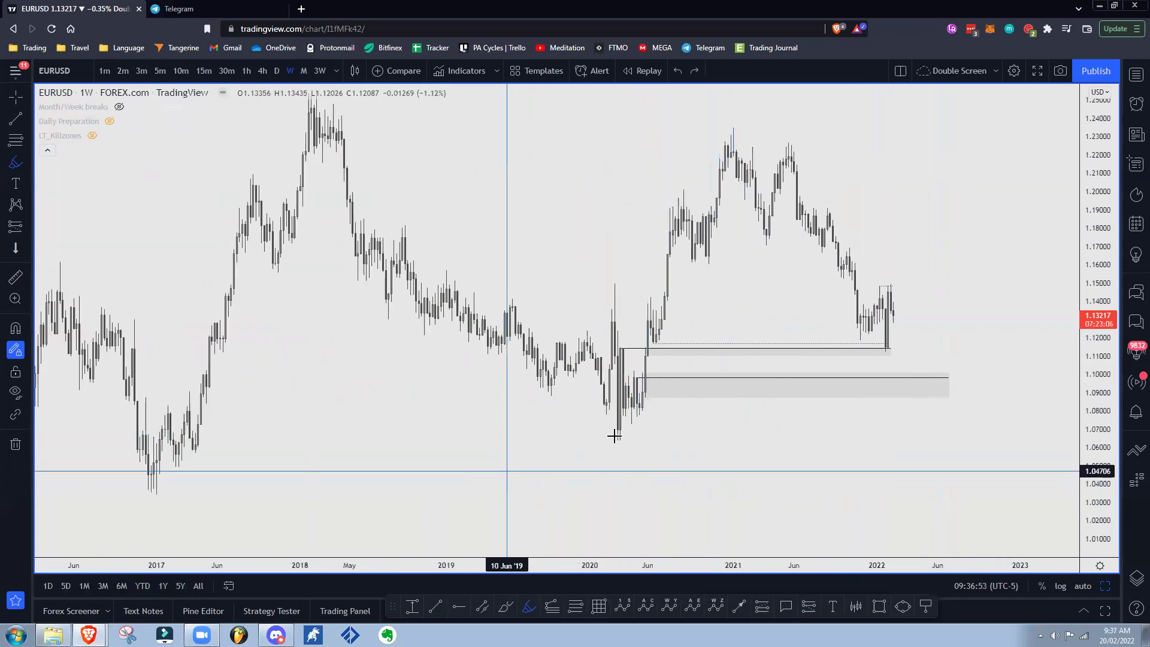
Sketch V-shaped projections with the highlighter from current price into the lower zone and back up
scroll(731, 436, up, 2)
scroll(721, 437, up, 2)
mouse_move(809, 297)
mouse_down()
mouse_move(839, 375)
mouse_move(860, 234)
mouse_up()
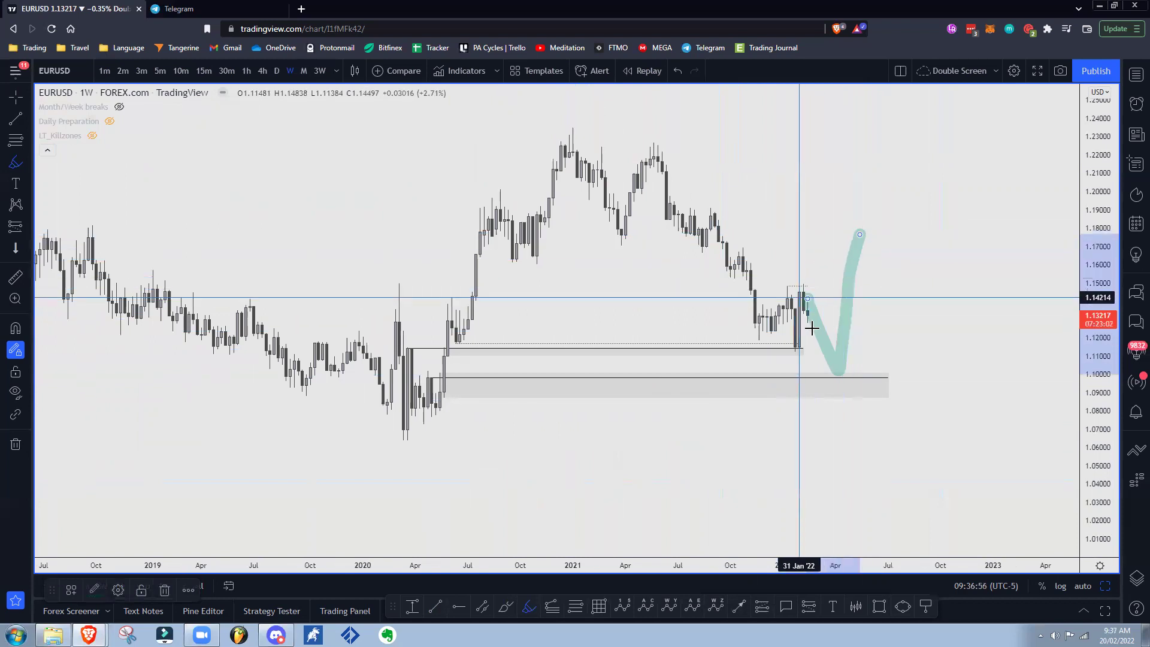
drag(816, 321, 843, 214)
Undo the V-shaped projection strokes and the lower zone's last widening, and leave the highlighter
key(ctrl+z)
key(ctrl+z)
key(ctrl+z)
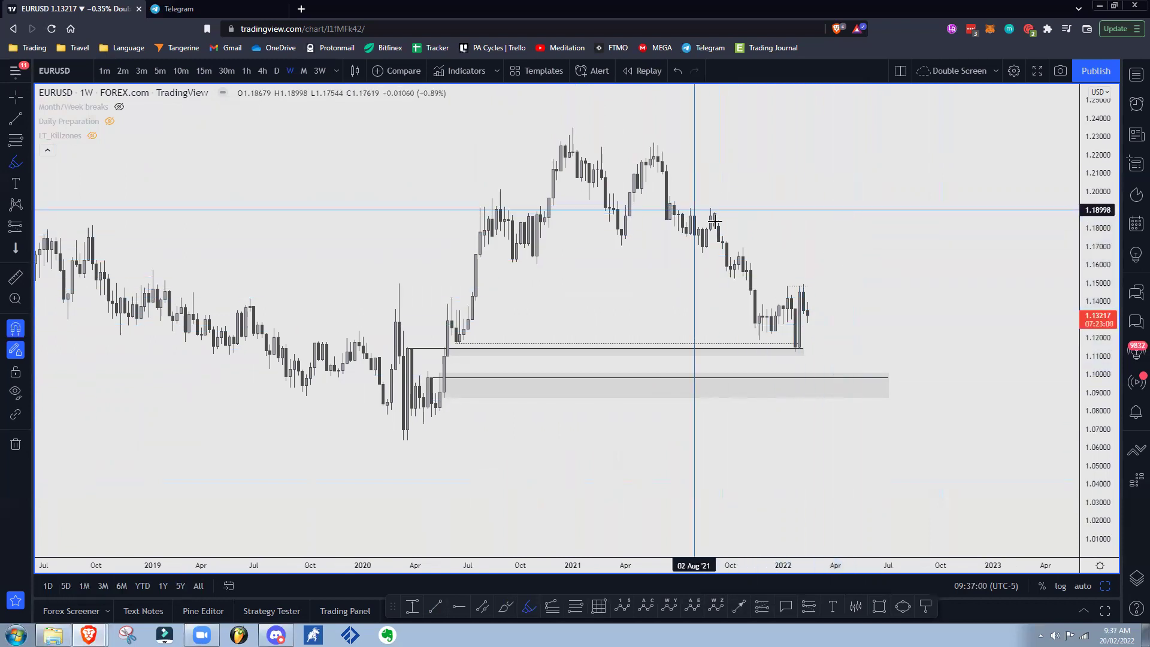
key(Escape)
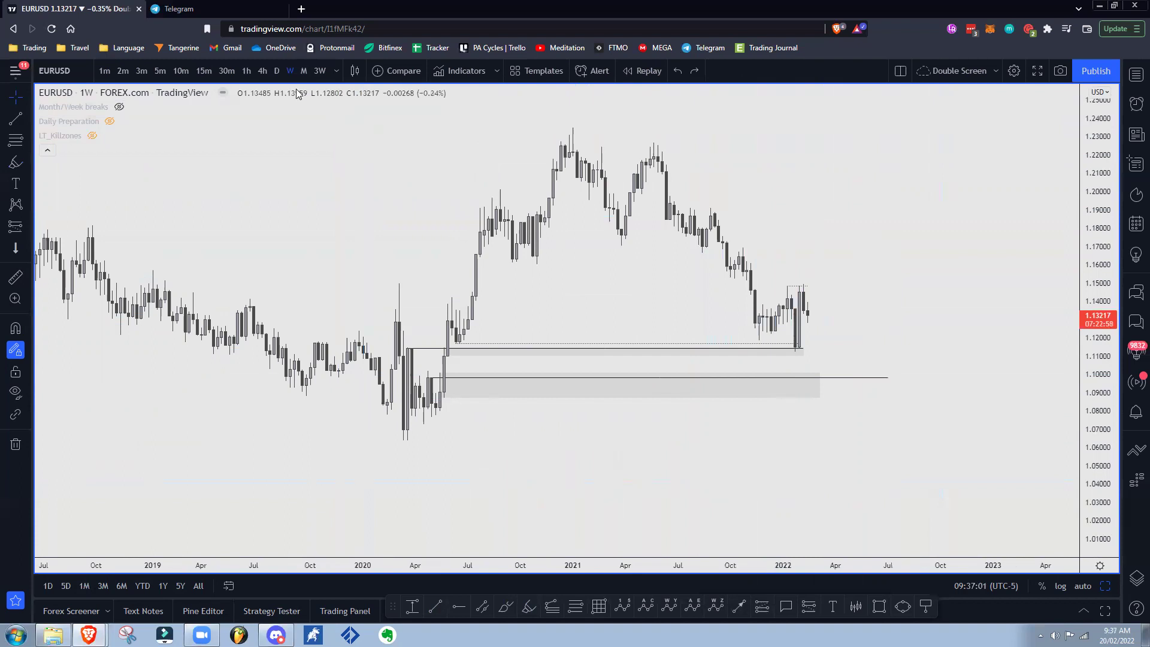
Switch to the daily timeframe and circle the July–September and October–November 2021 ranges with the highlighter
click(276, 71)
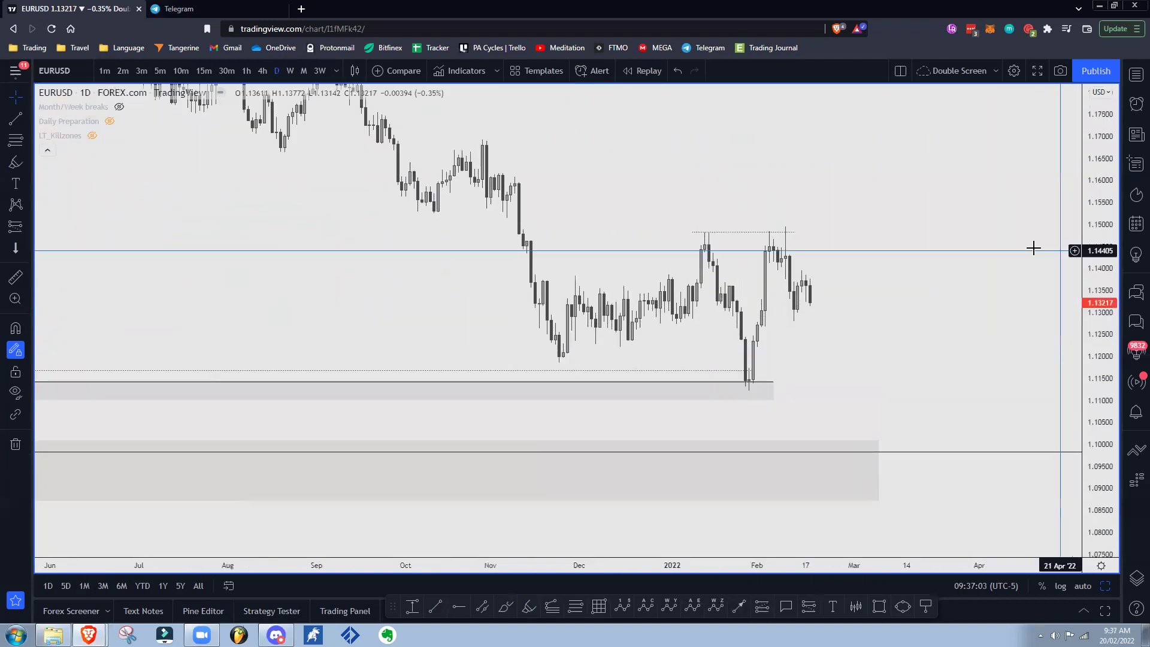
drag(1023, 230, 869, 318)
drag(1104, 343, 1105, 401)
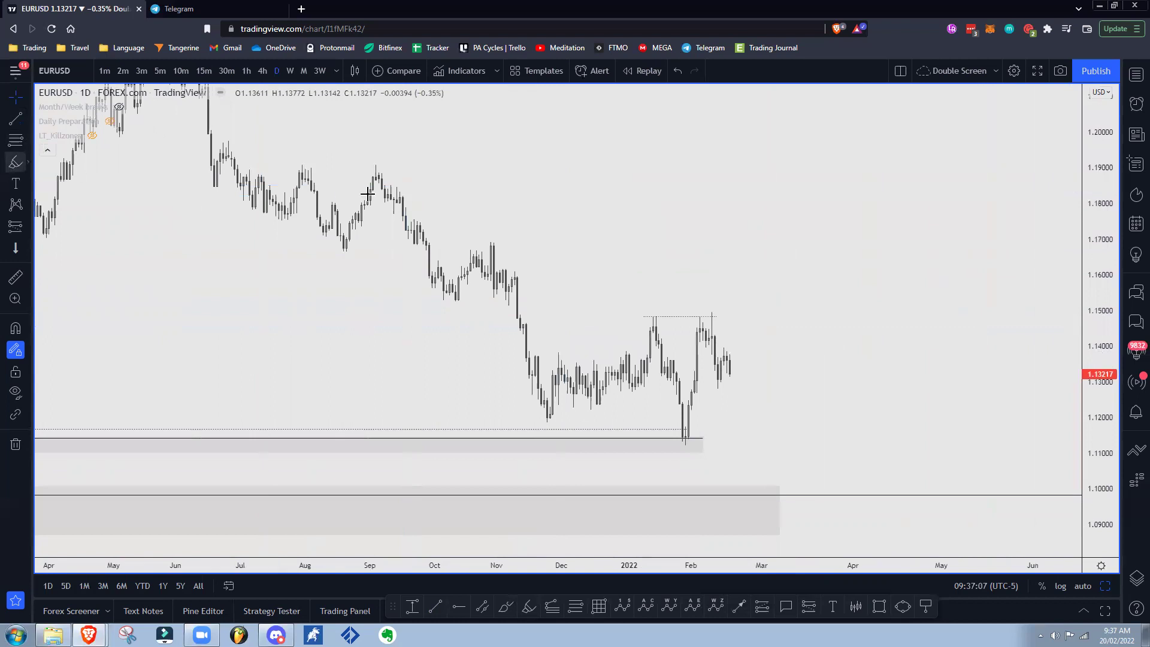
mouse_move(239, 168)
mouse_down()
mouse_move(380, 162)
mouse_move(363, 256)
mouse_move(248, 169)
mouse_up()
mouse_move(509, 248)
mouse_down()
mouse_move(480, 247)
mouse_move(457, 300)
mouse_move(509, 249)
mouse_up()
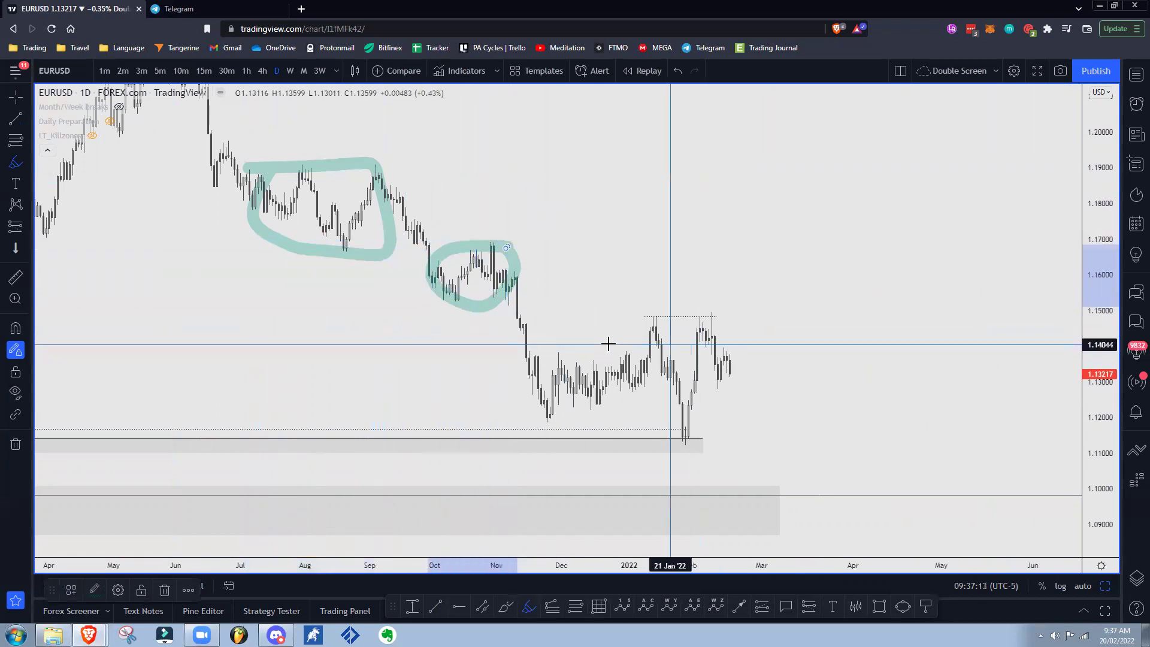
Highlight the December 2021–February 2022 range, a projected rally to about 1.195, and a line across from the July 2021 highs
mouse_move(737, 329)
mouse_down()
mouse_move(609, 434)
mouse_move(673, 335)
mouse_up()
mouse_move(736, 367)
mouse_down()
mouse_move(801, 231)
mouse_move(841, 237)
mouse_move(862, 156)
mouse_move(847, 118)
mouse_up()
drag(254, 162, 902, 151)
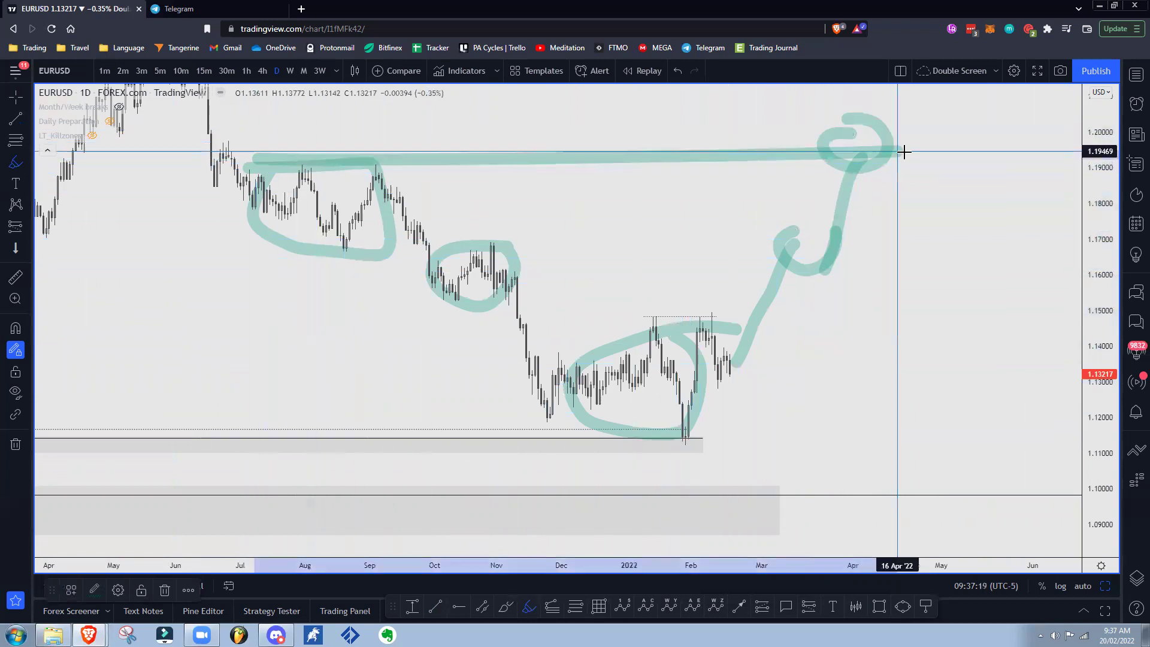
Undo the latest range and rally strokes, keeping the two 2021 range circles, and leave the highlighter
key(ctrl+z)
key(ctrl+z)
key(ctrl+z)
key(ctrl+z)
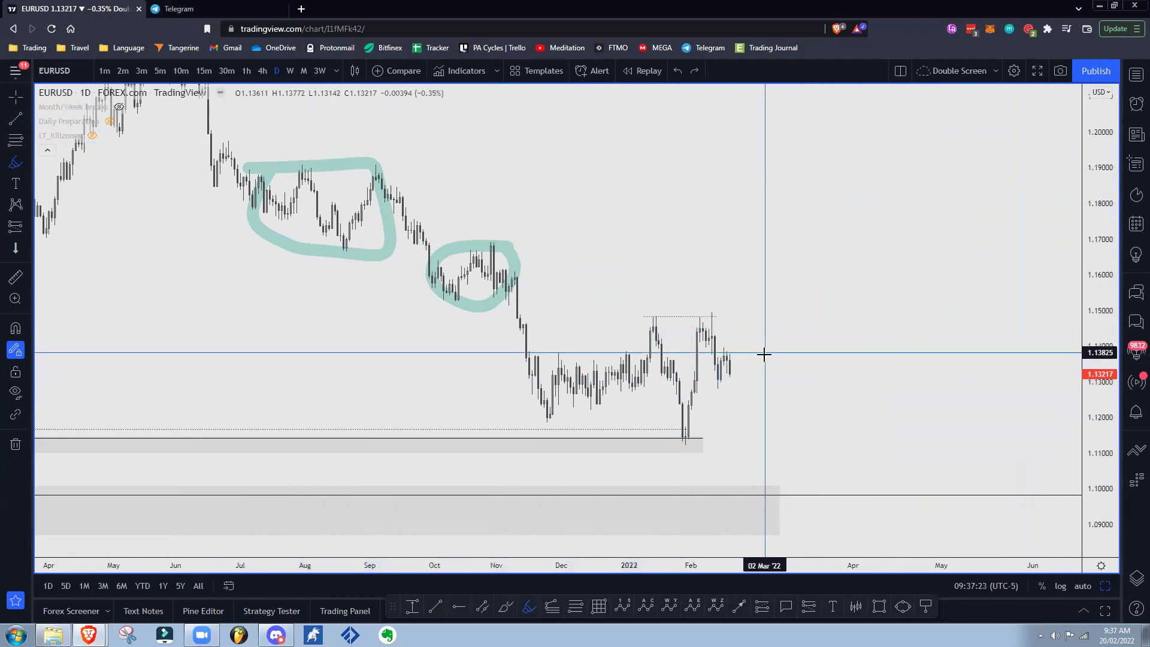
key(Escape)
Sketch a path from the late January 2022 low through the February high, down to about 1.12 and up to 1.18, and undo it
drag(797, 388, 806, 311)
scroll(839, 305, up, 1)
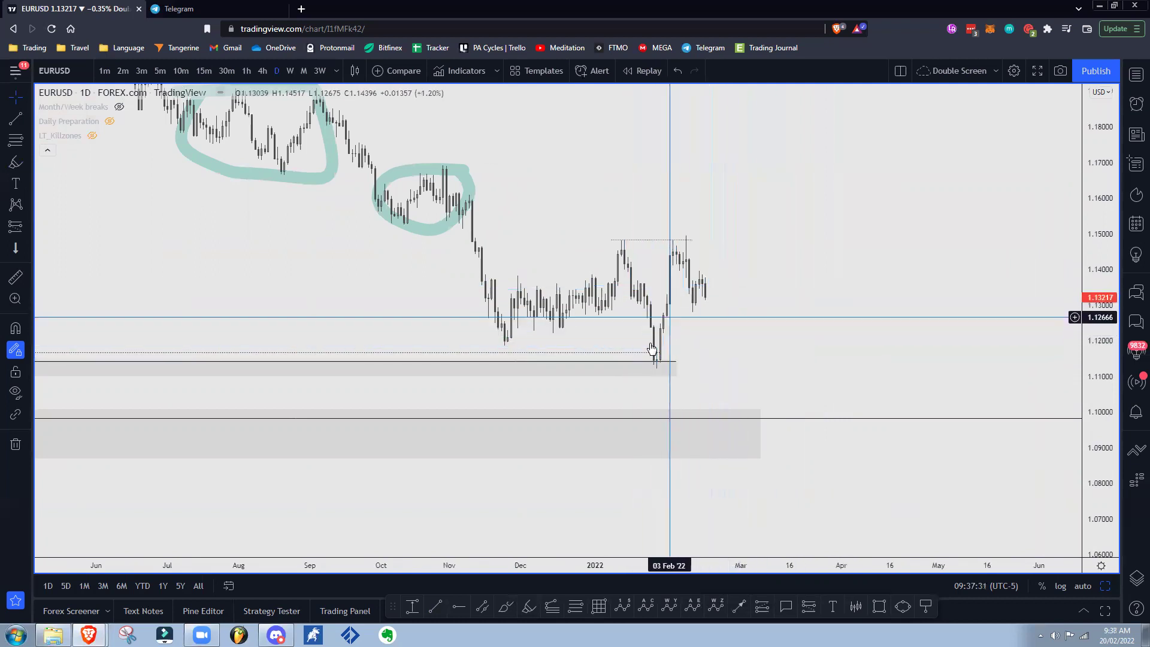
mouse_move(655, 368)
mouse_down()
mouse_move(679, 242)
mouse_move(716, 342)
mouse_move(786, 120)
mouse_up()
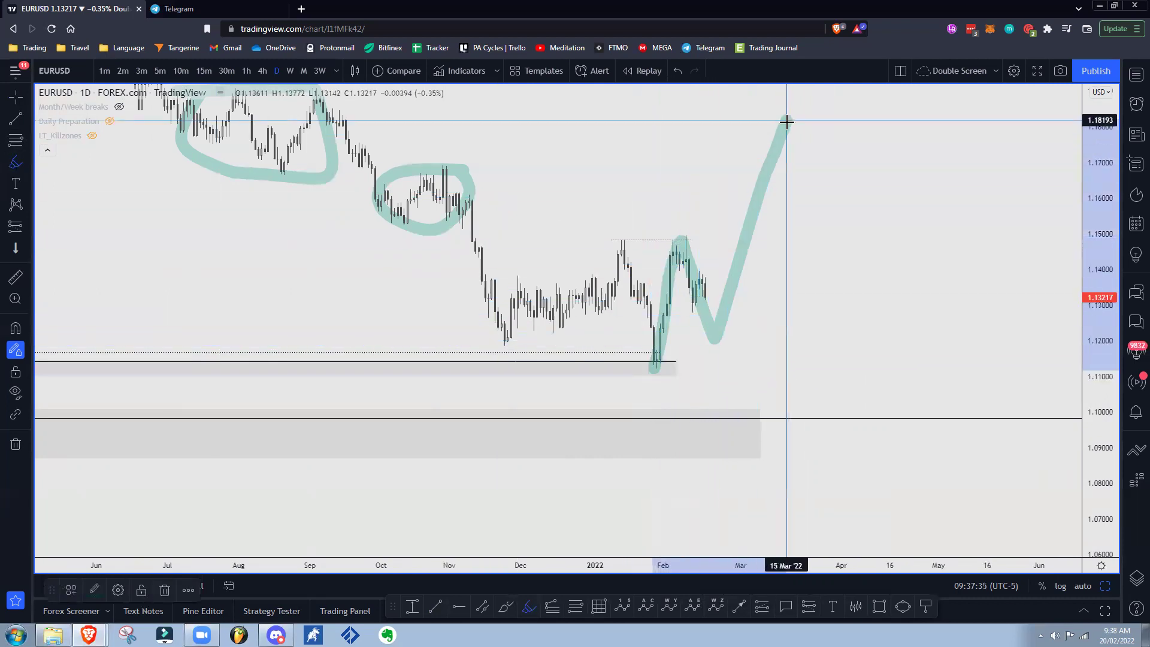
key(ctrl+z)
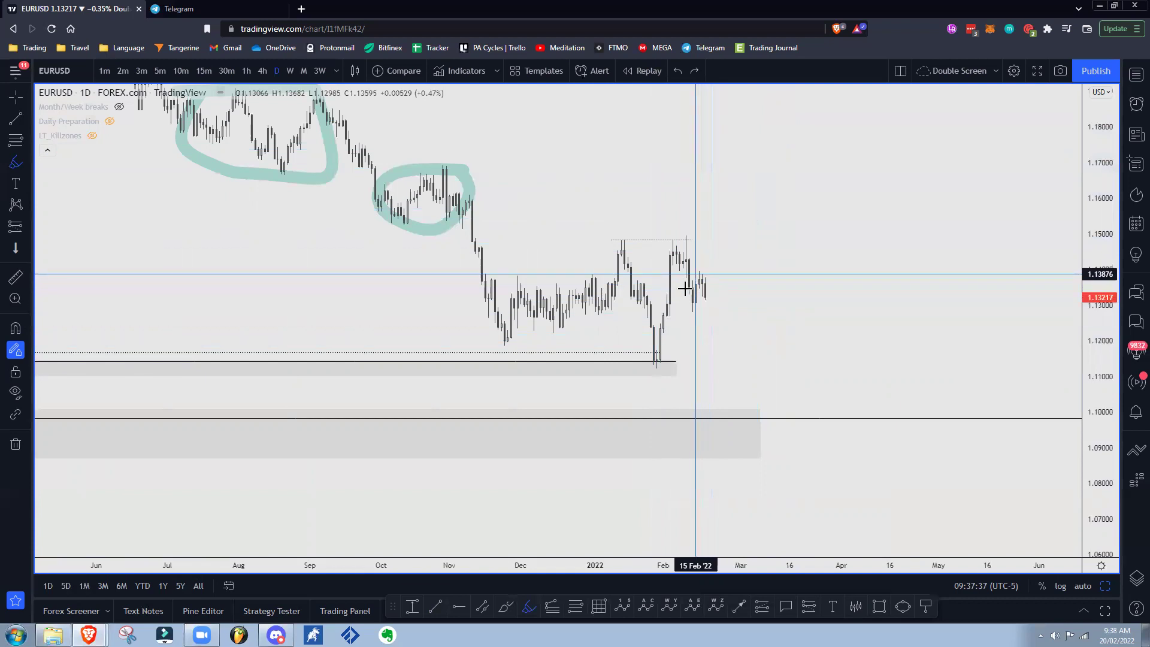
Highlight a projected drop from the current daily price into the lower demand zone near 1.10
drag(707, 288, 738, 416)
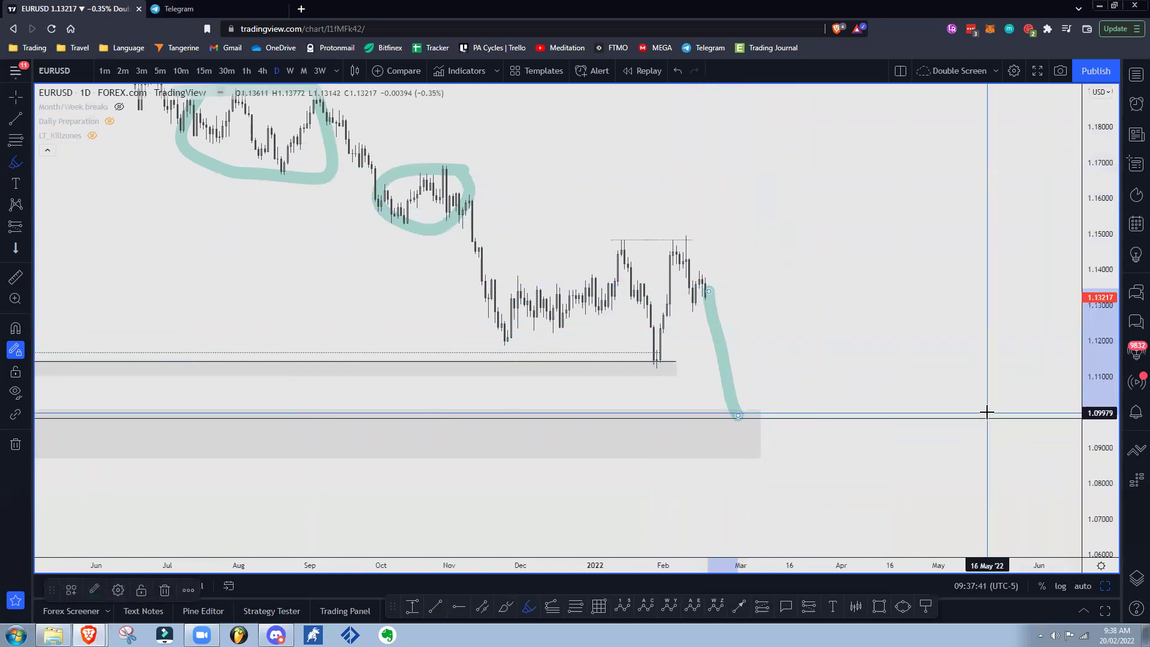
scroll(699, 457, down, 7)
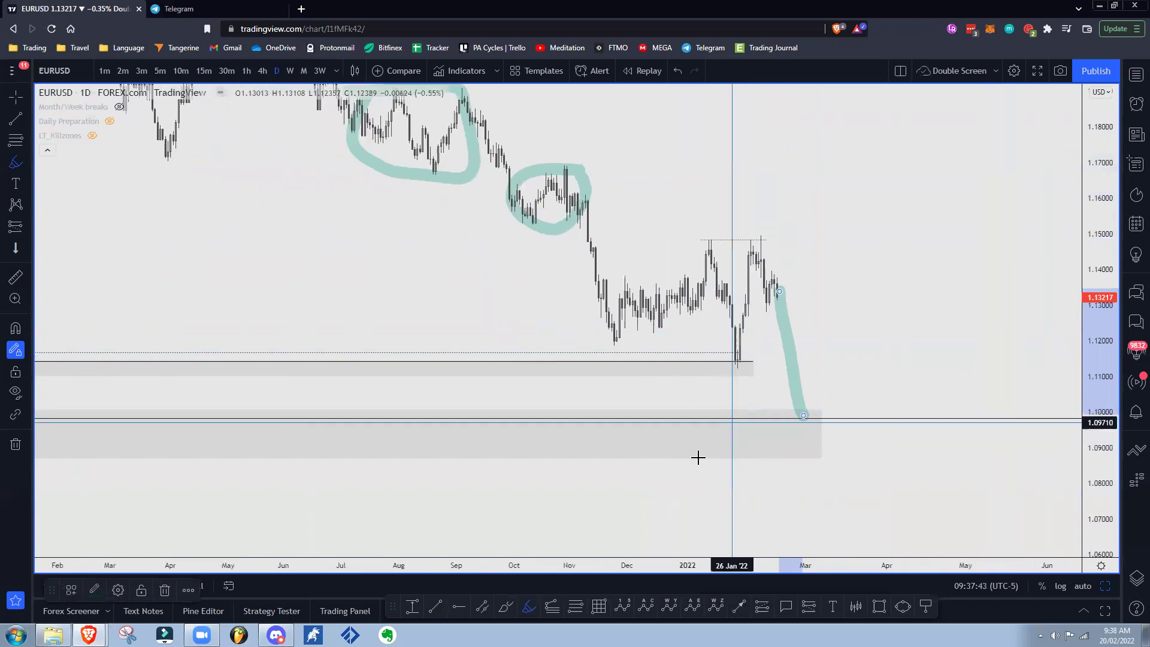
key(Escape)
Shift the start of the upper solid level line onto the 27 March 2020 high at 1.11423
drag(738, 481, 914, 451)
drag(520, 488, 880, 446)
scroll(728, 461, up, 5)
drag(594, 446, 736, 430)
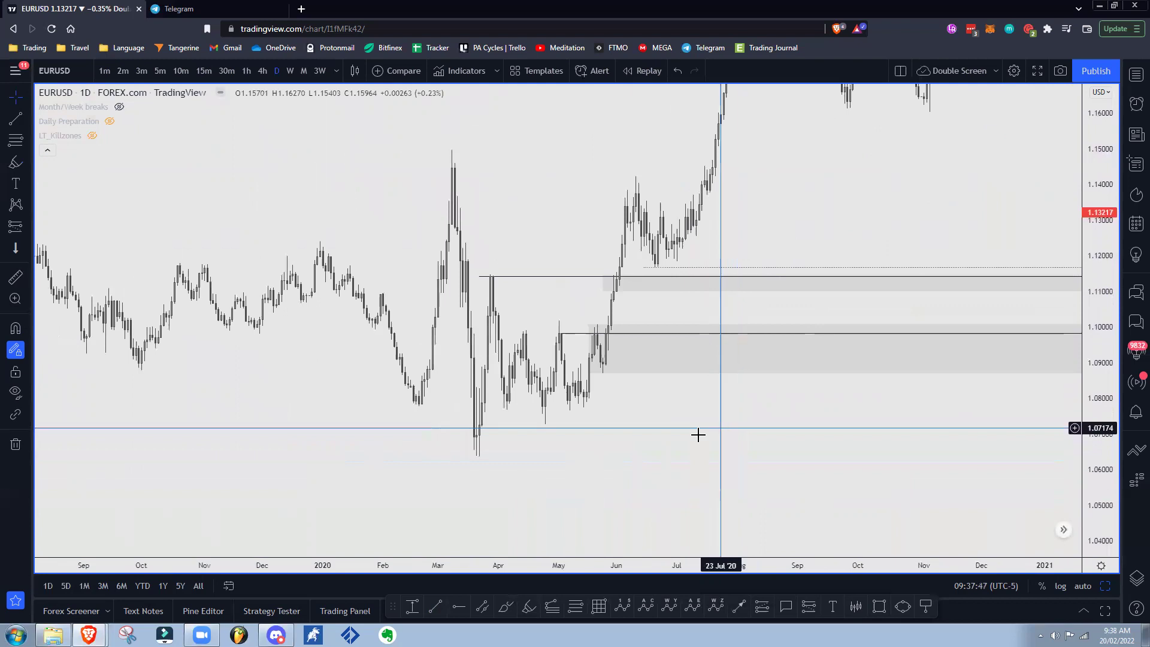
scroll(696, 434, up, 3)
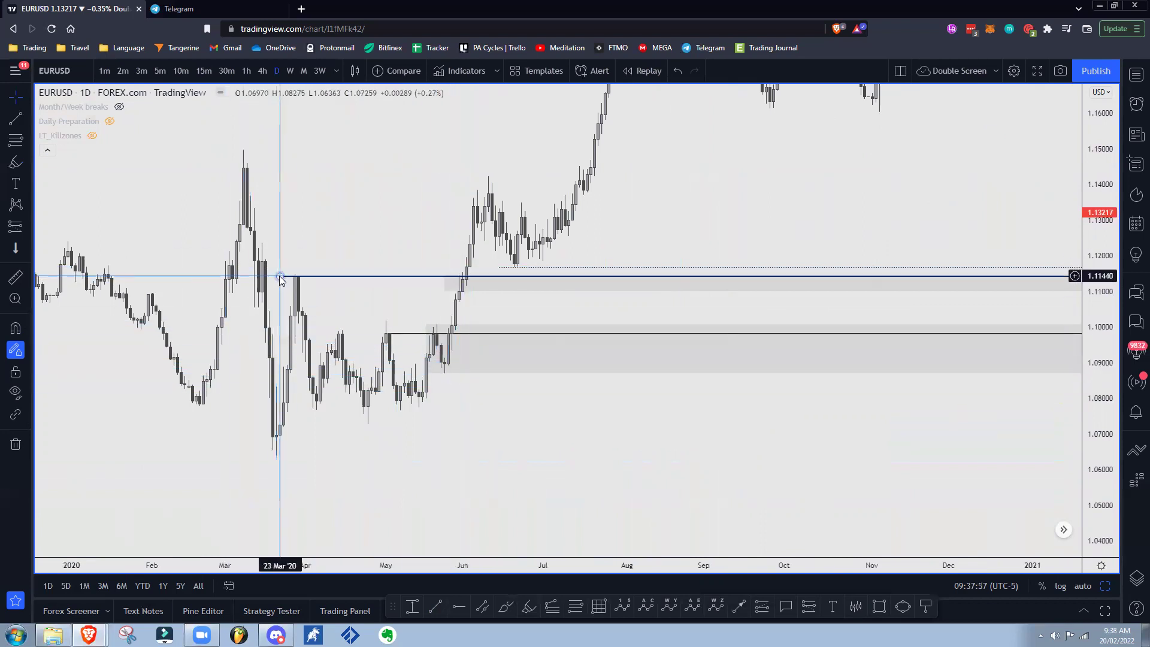
drag(280, 276, 296, 276)
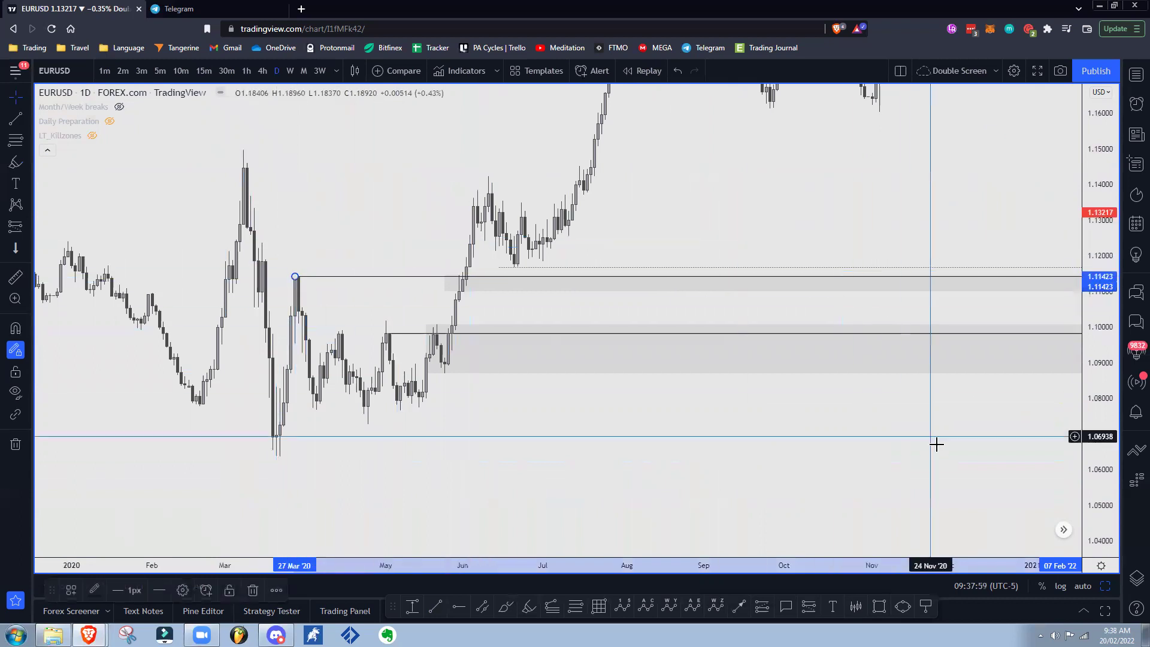
Delete the highlighted projected drop and both highlighter circles around the 2021 ranges
drag(934, 442, 674, 421)
scroll(899, 434, down, 2)
drag(957, 433, 587, 428)
scroll(809, 426, up, 2)
drag(809, 426, 210, 407)
scroll(815, 414, down, 2)
drag(819, 394, 787, 461)
scroll(922, 294, down, 5)
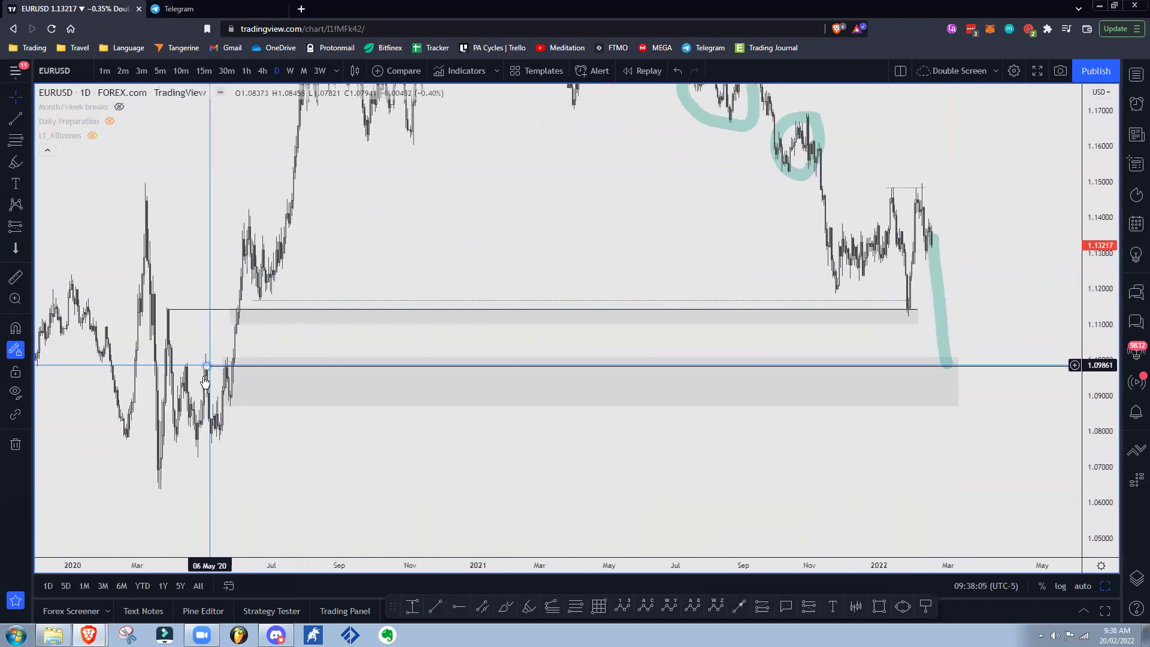
drag(950, 244, 924, 277)
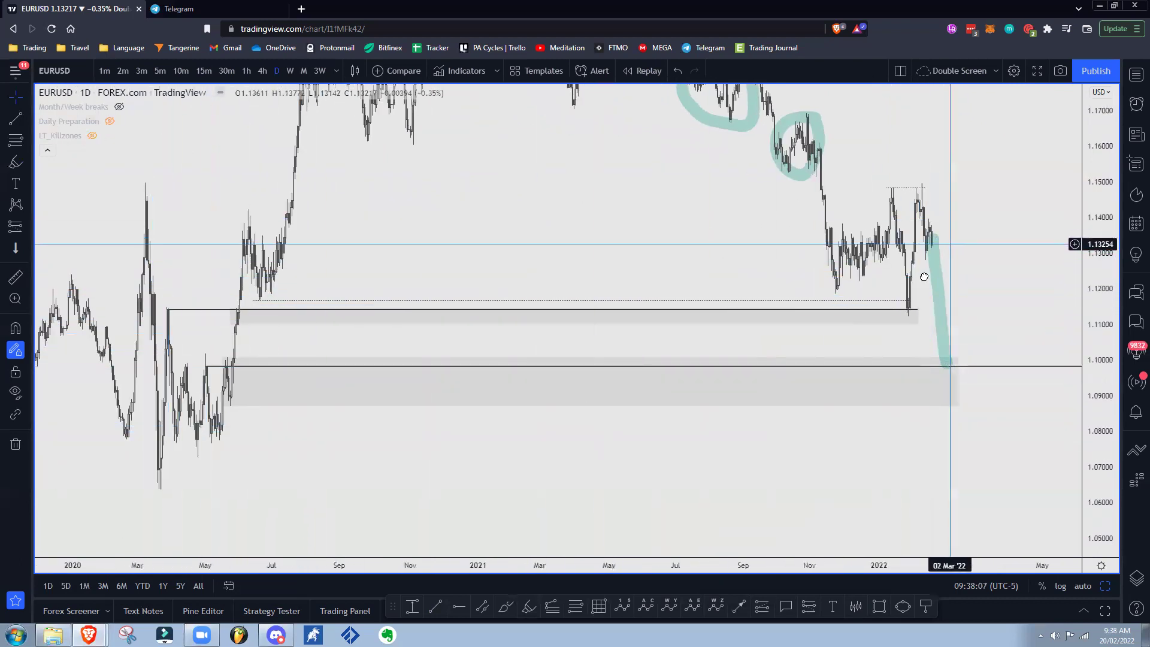
right_click(908, 287)
click(968, 497)
drag(986, 353, 927, 388)
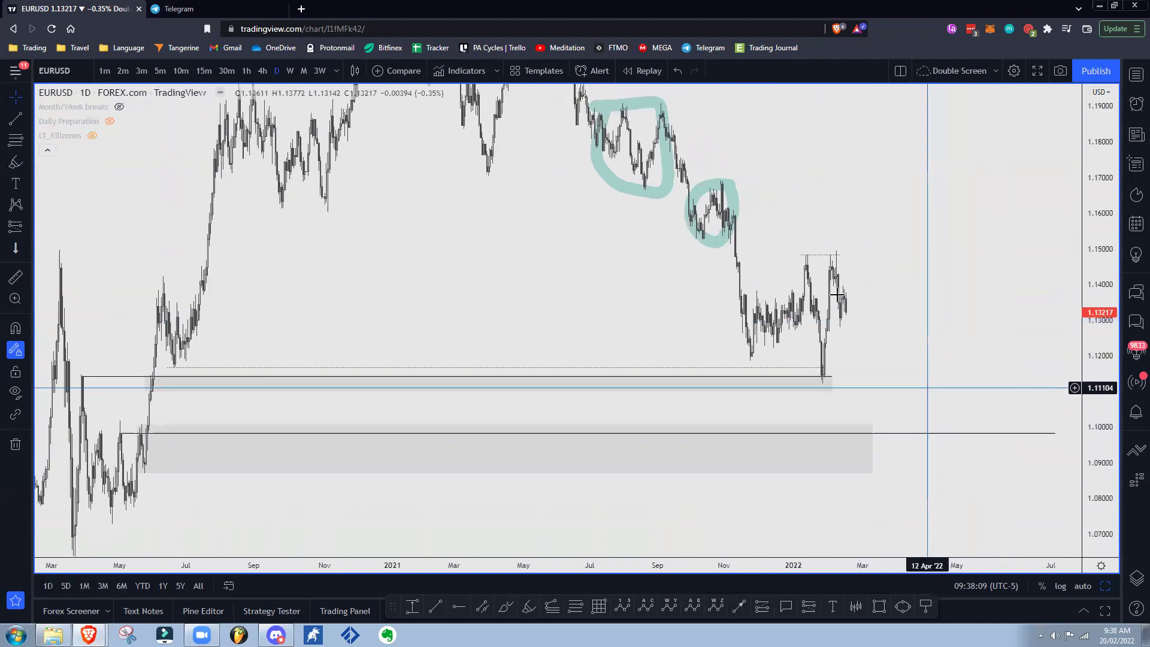
mouse_move(655, 296)
mouse_down()
mouse_move(636, 314)
mouse_move(757, 115)
mouse_up()
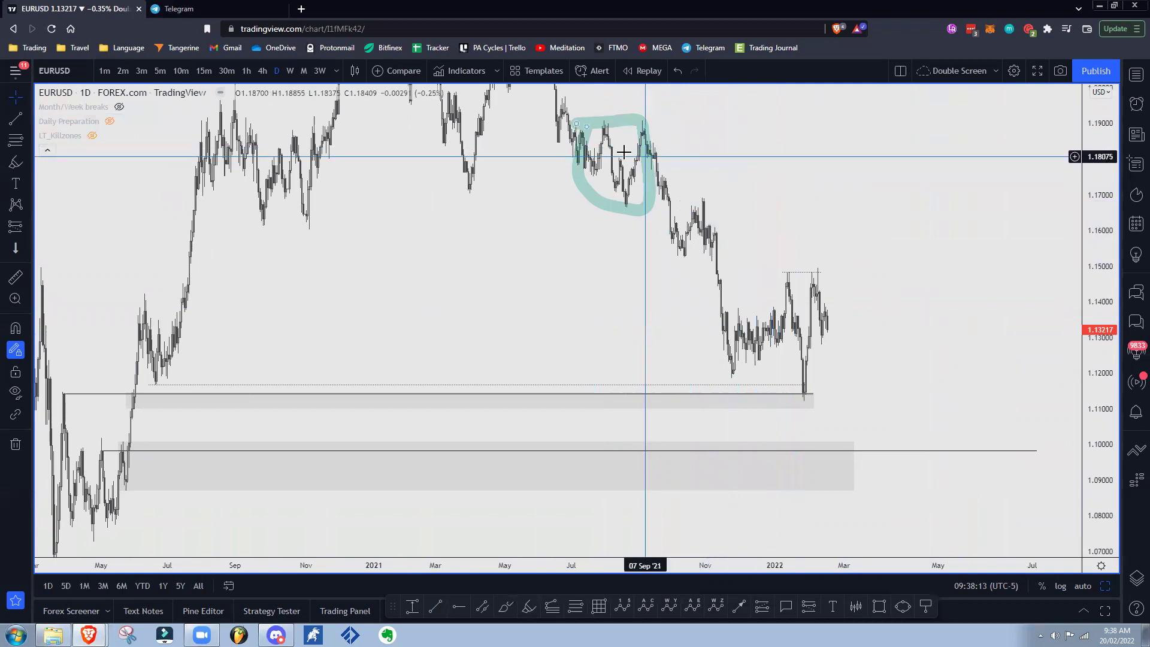
key(Delete)
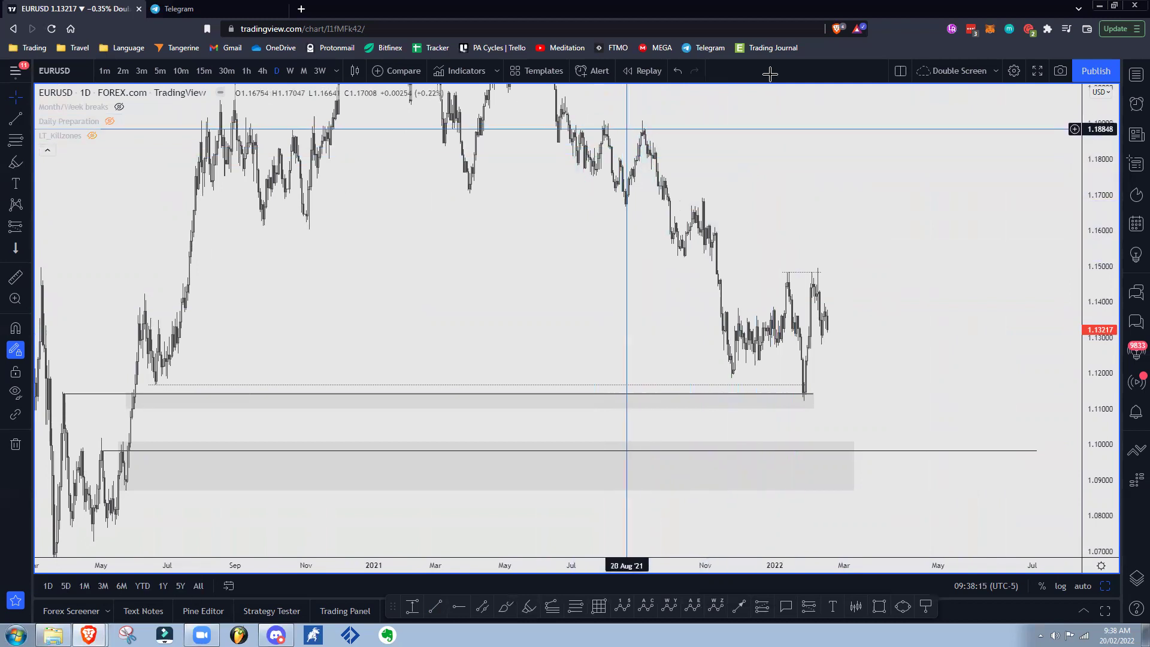
Extend the lower demand zone rectangle forward in time to 3 July 2022
scroll(937, 317, up, 1)
drag(896, 333, 934, 265)
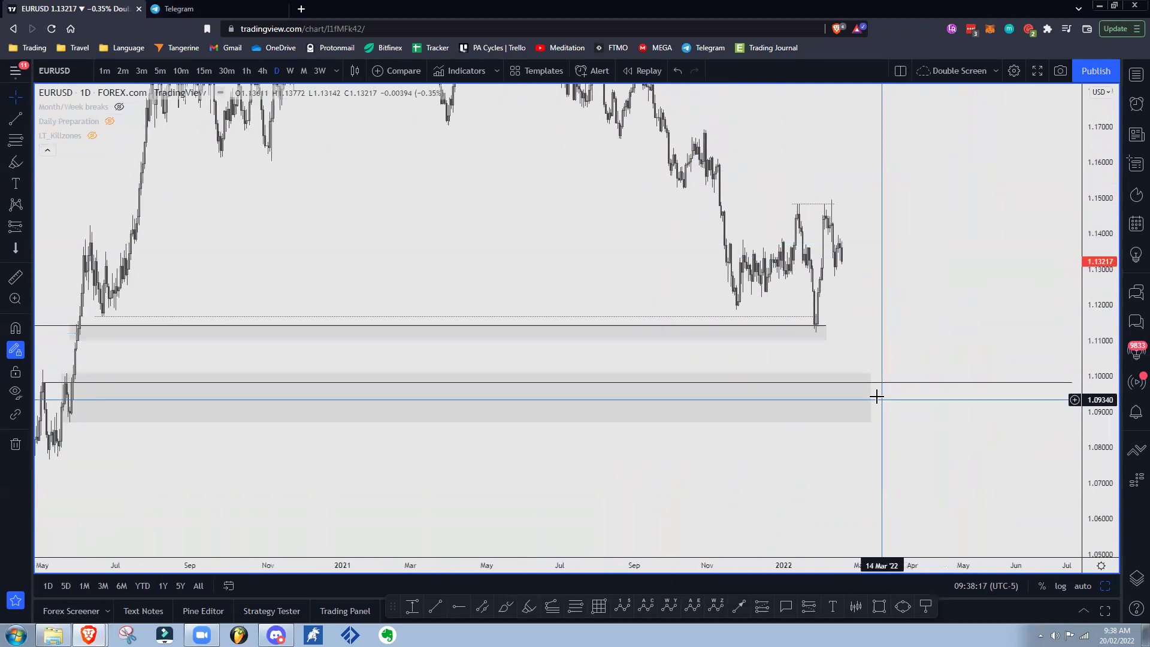
drag(870, 398, 1043, 397)
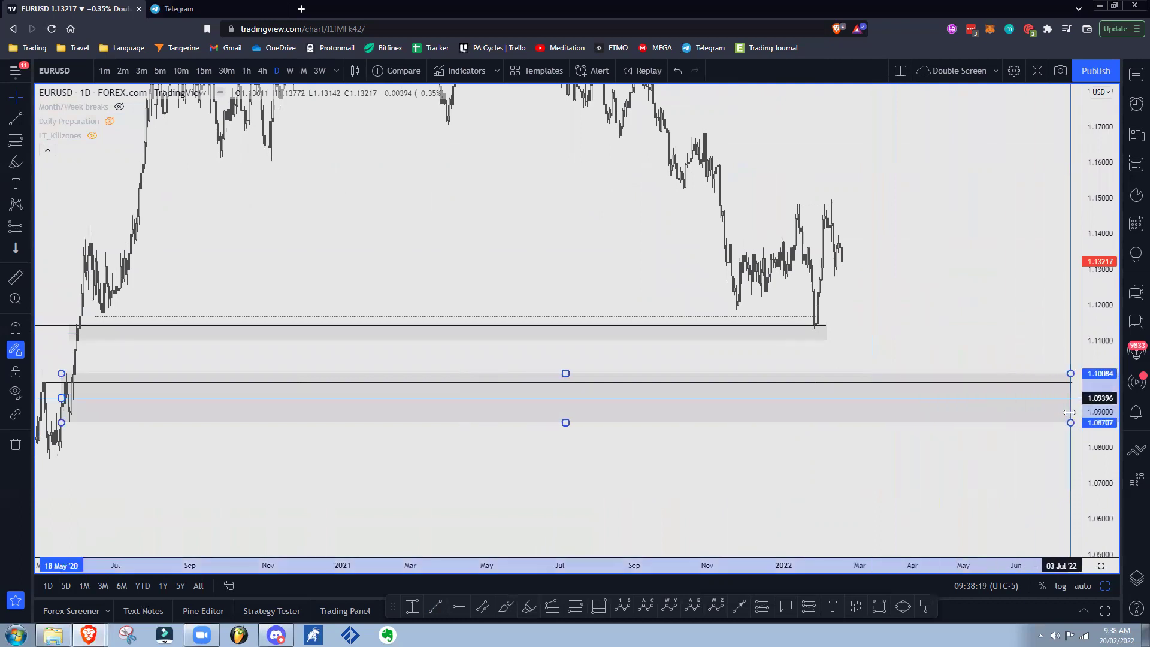
click(938, 236)
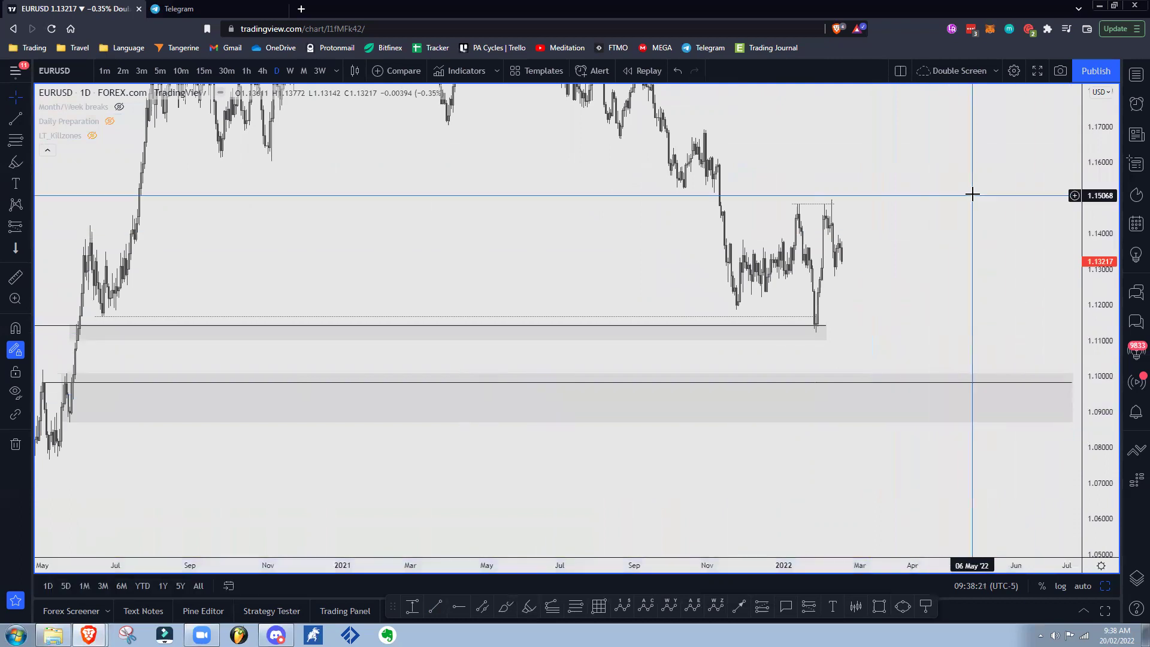
Align the start of the dotted line near 1.116 with the June 2020 swing low
drag(914, 223, 932, 210)
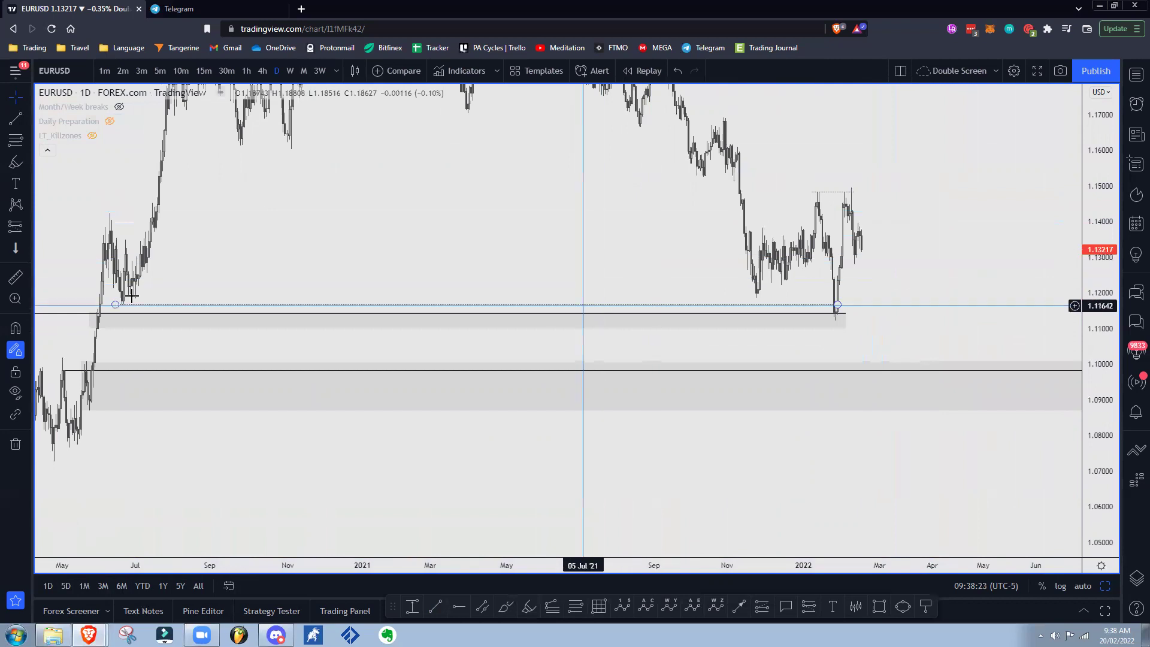
drag(114, 303, 120, 305)
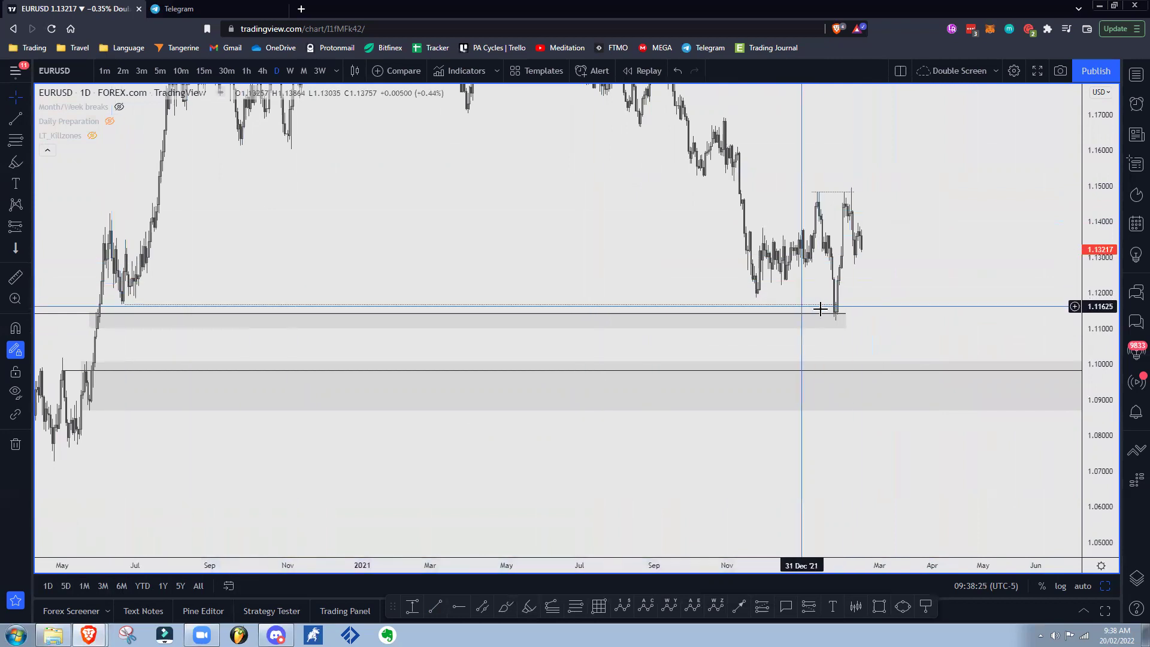
click(835, 307)
click(923, 254)
scroll(911, 236, up, 5)
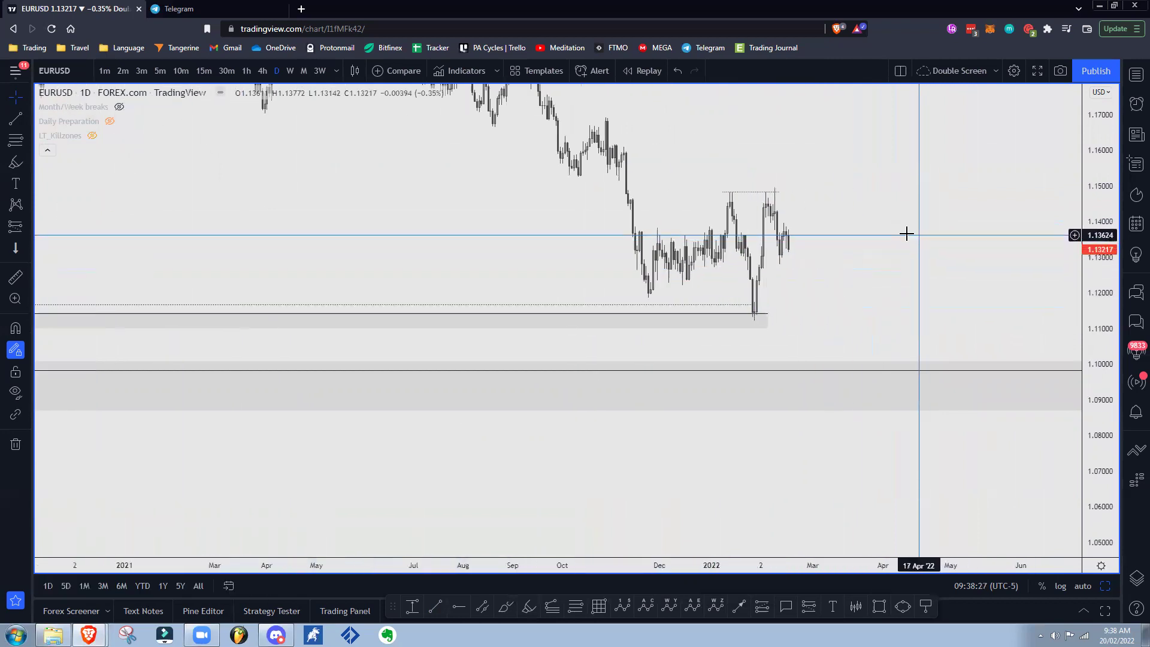
Trim the dotted line across the early 2022 highs to run from the mid-January high to the 10 February candle
right_click(718, 192)
click(694, 230)
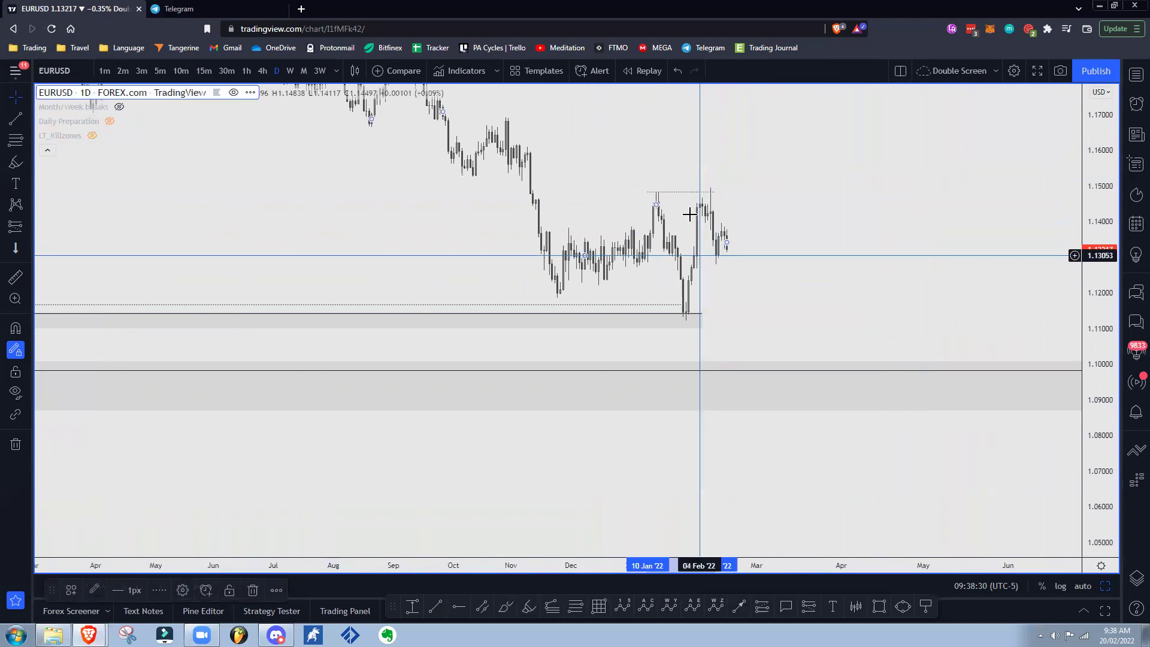
drag(689, 216, 753, 244)
scroll(861, 283, up, 1)
drag(1085, 455, 1089, 399)
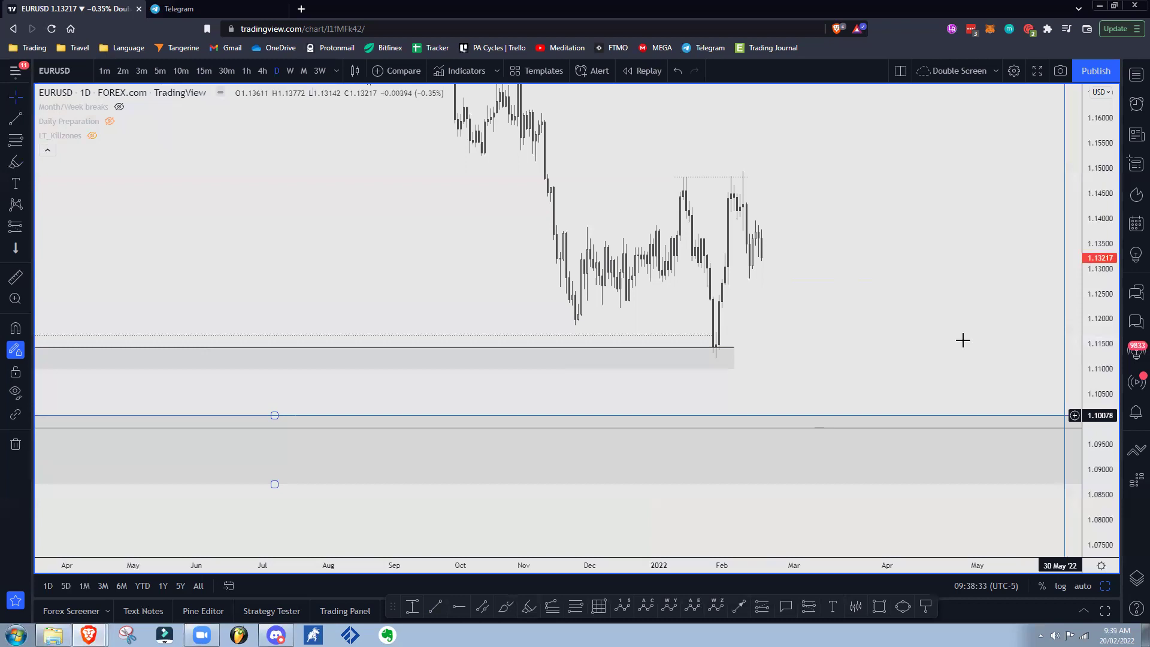
drag(963, 343, 1011, 374)
scroll(839, 329, up, 4)
scroll(617, 329, up, 1)
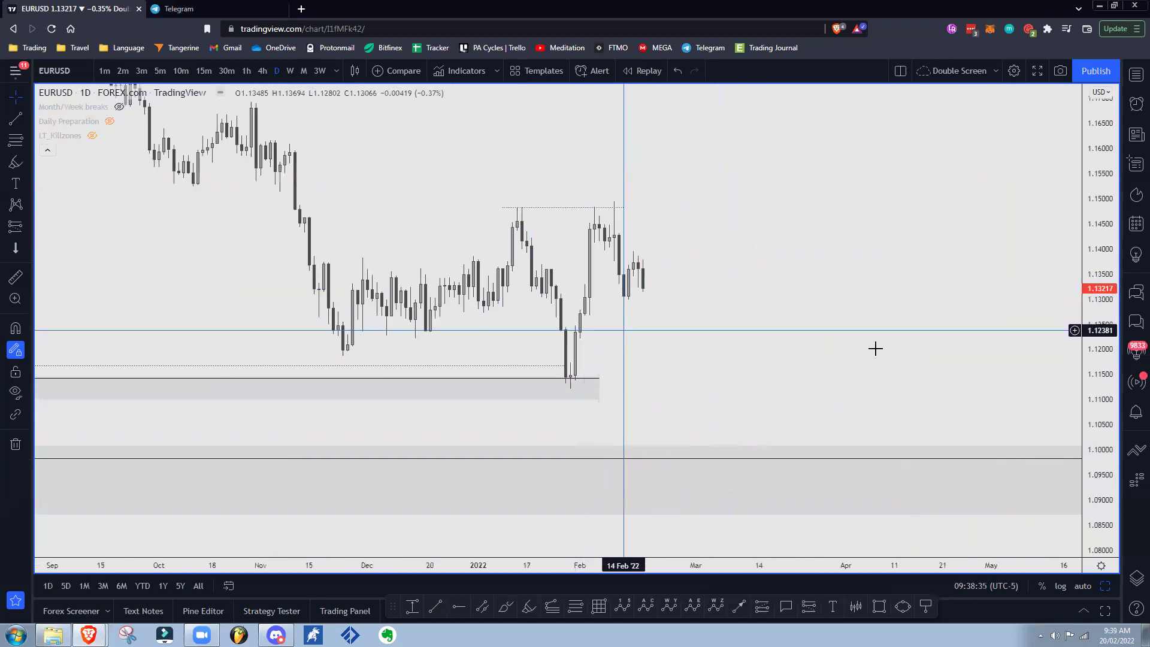
drag(1097, 380, 1096, 249)
drag(775, 225, 868, 227)
scroll(818, 214, up, 1)
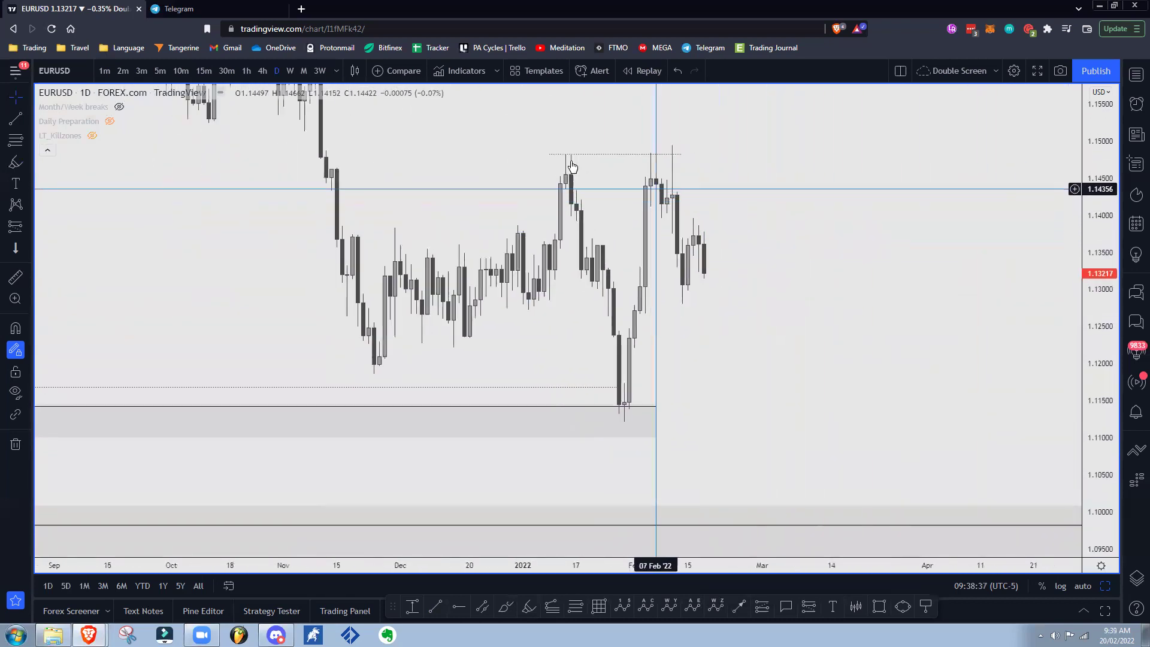
drag(549, 154, 577, 154)
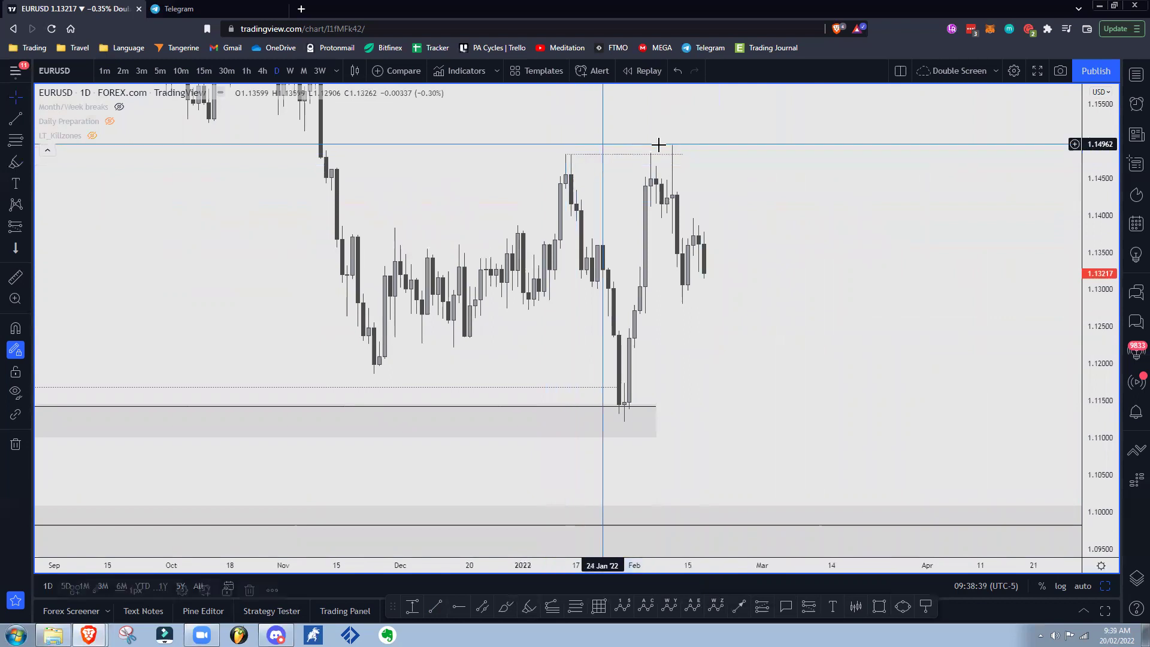
shift+click(683, 154)
click(679, 154)
drag(680, 154, 671, 155)
click(757, 154)
Mark the swept high with a dotted line at 1.14838 from 4 to 10 February 2022, and check it on the 4-hour timeframe
scroll(758, 177, up, 2)
drag(777, 152, 806, 139)
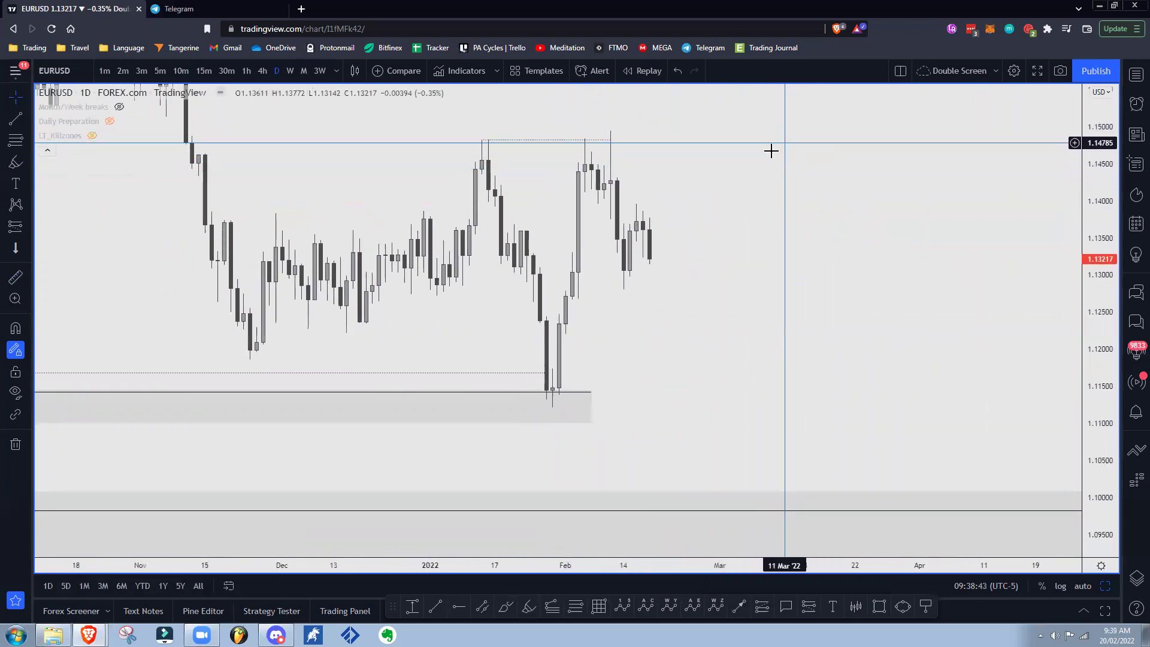
drag(739, 185, 803, 189)
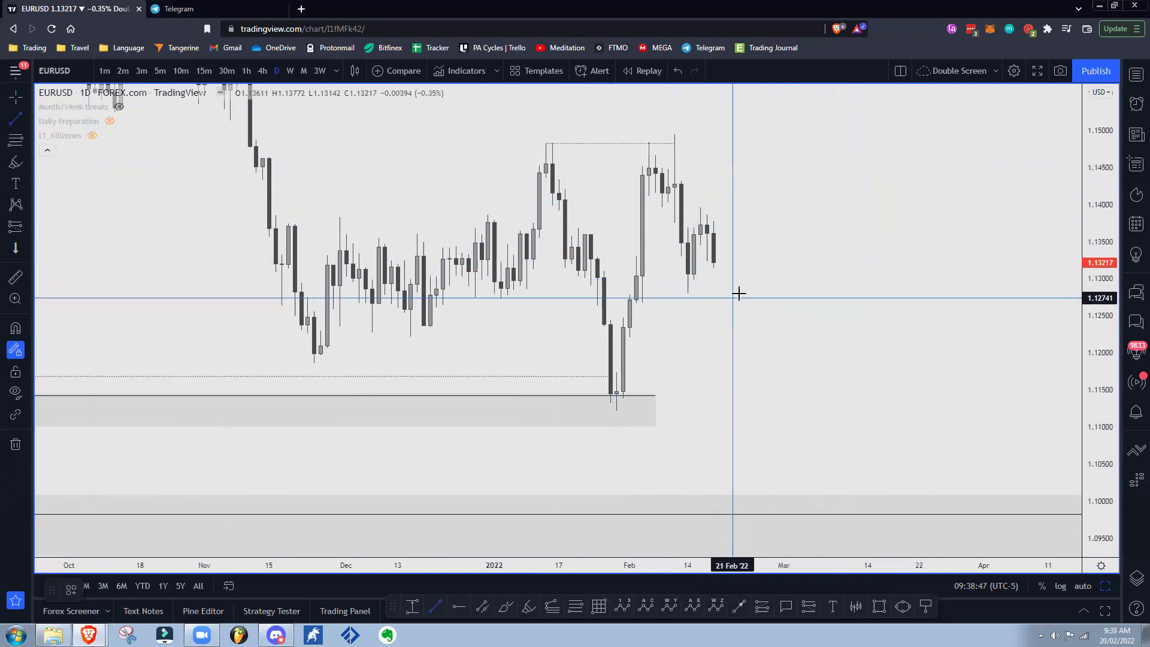
key(Escape)
drag(735, 272, 743, 271)
scroll(743, 271, up, 1)
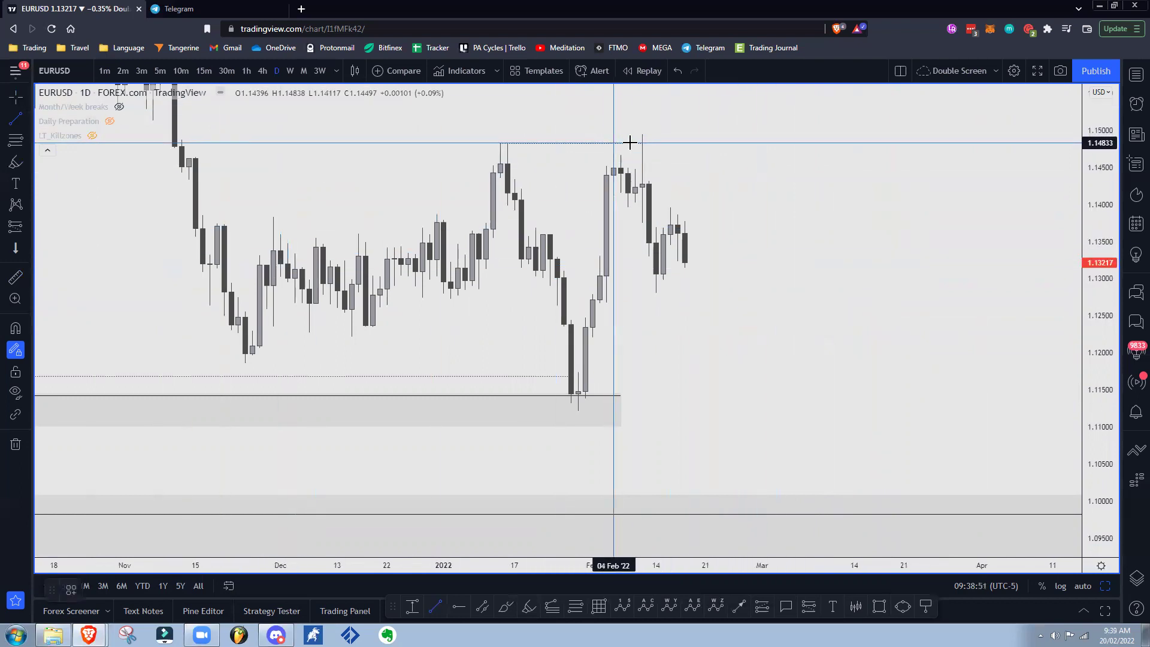
drag(501, 143, 641, 142)
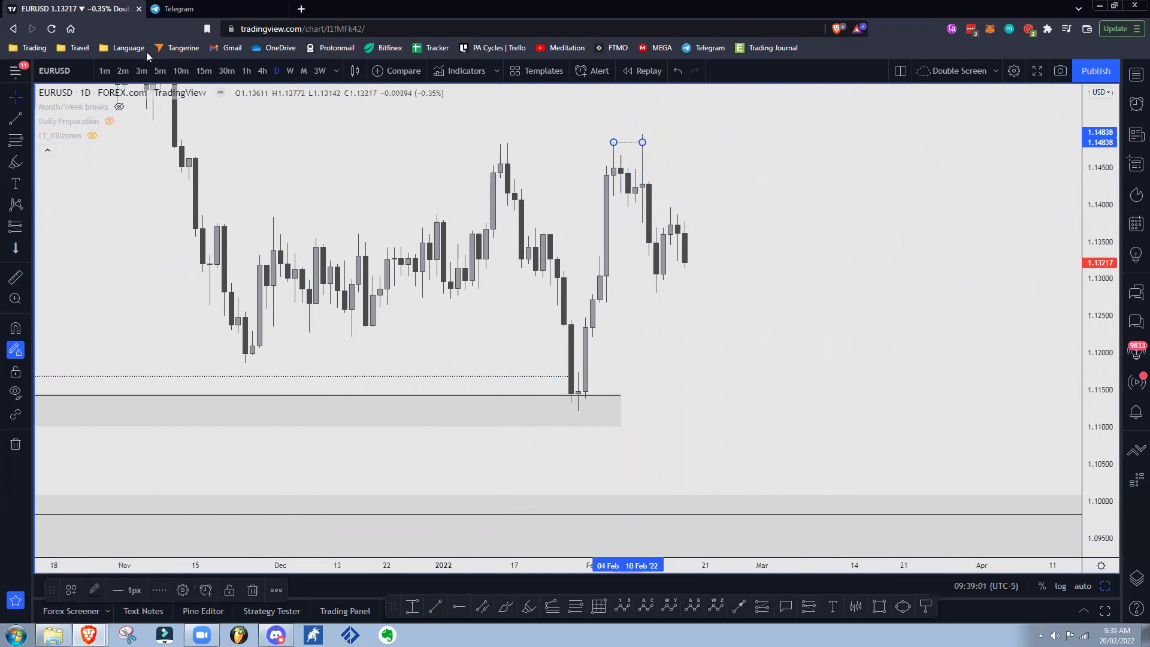
click(264, 71)
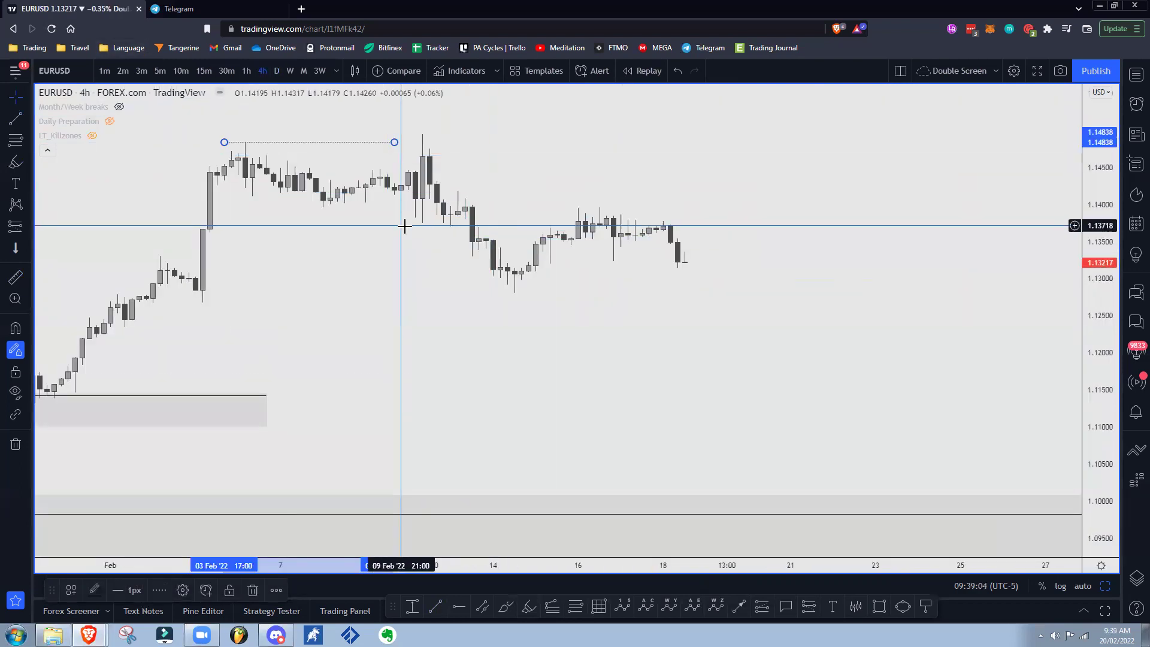
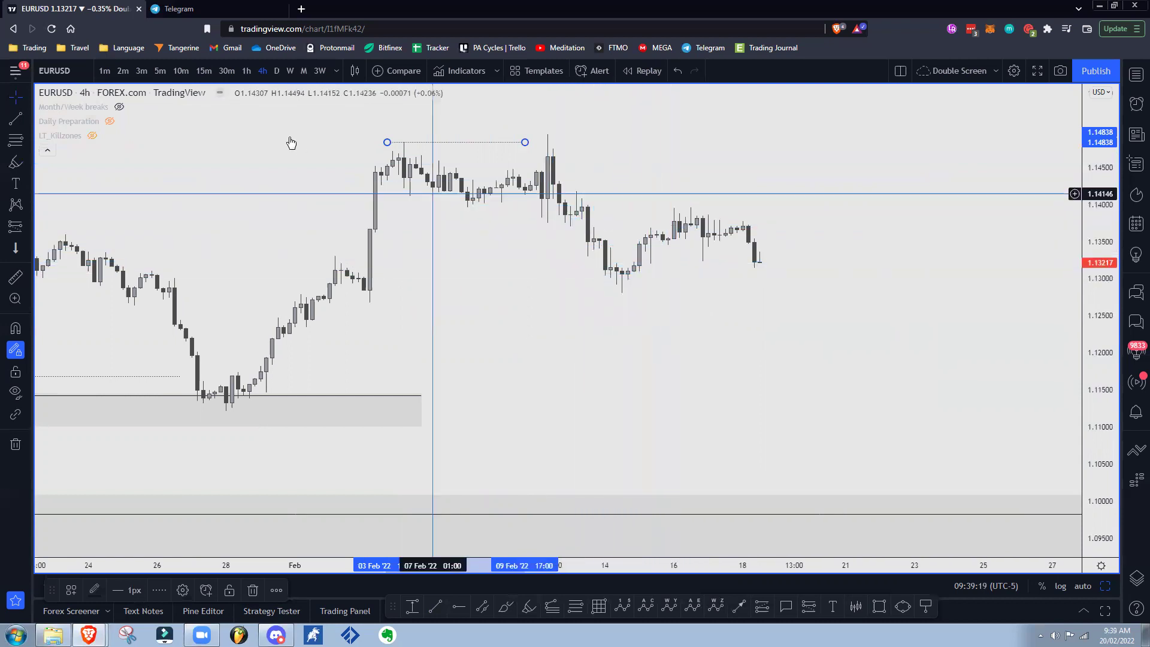
click(276, 75)
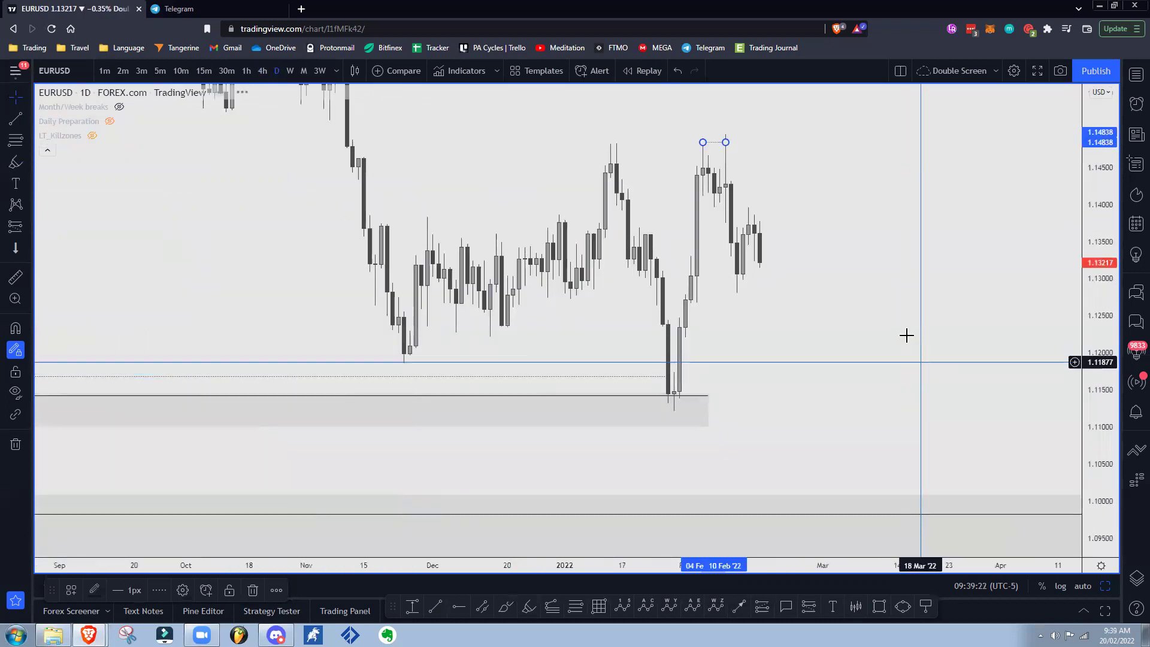
Draw a horizontal trend line at 1.13751 from the 10 February 2022 candle's low to 20 February
key(alt+t)
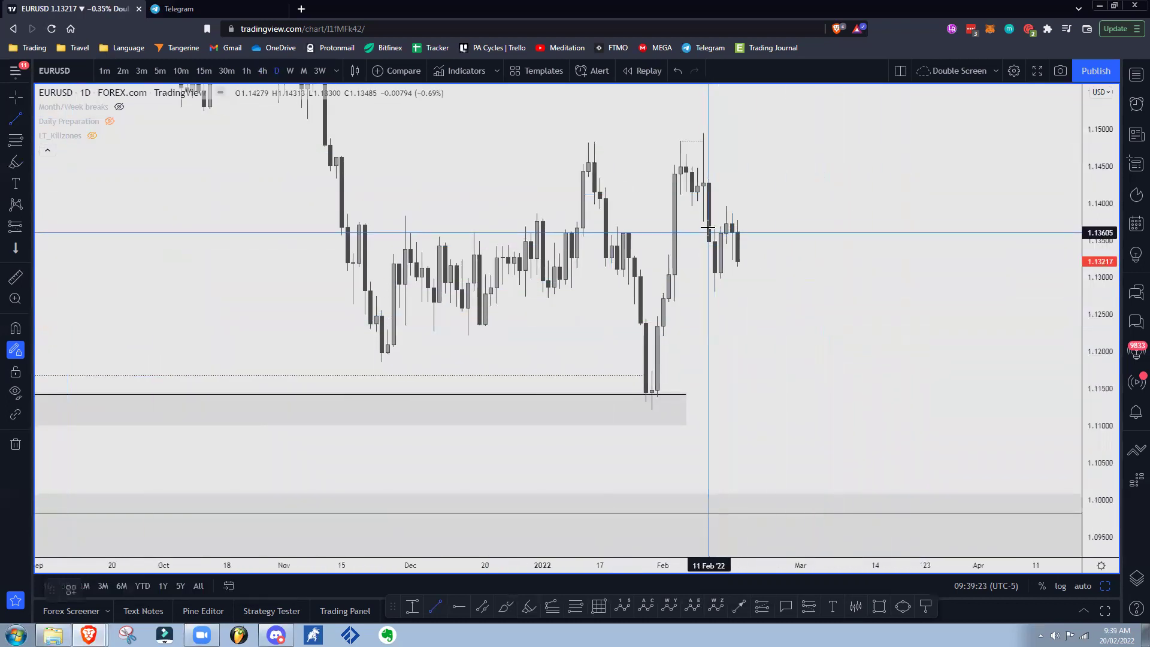
click(708, 222)
click(749, 223)
scroll(789, 260, up, 2)
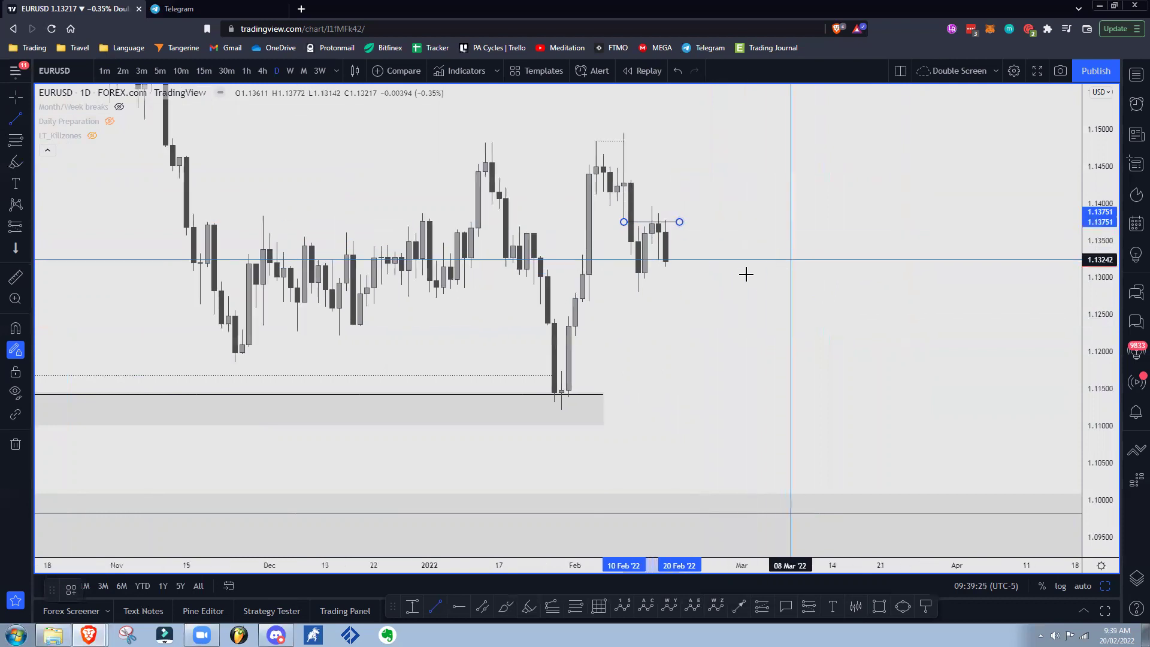
scroll(668, 260, up, 1)
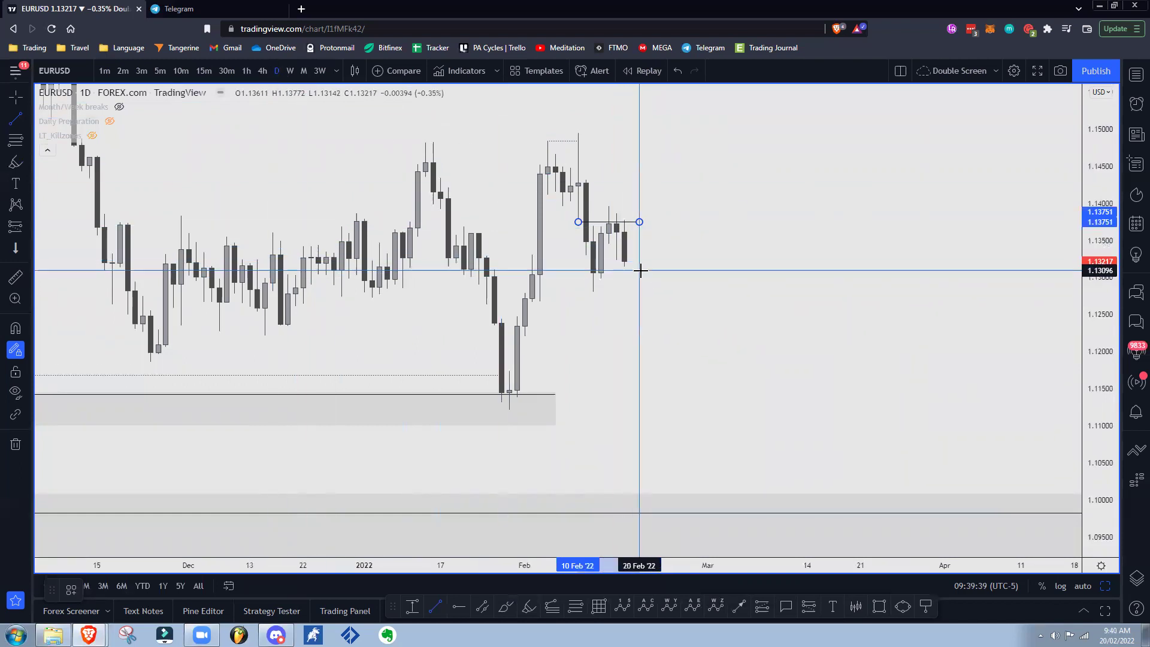
Place a horizontal ray from the 14 February 2022 low at 1.12802 and a red X marker just beneath that low
key(Escape)
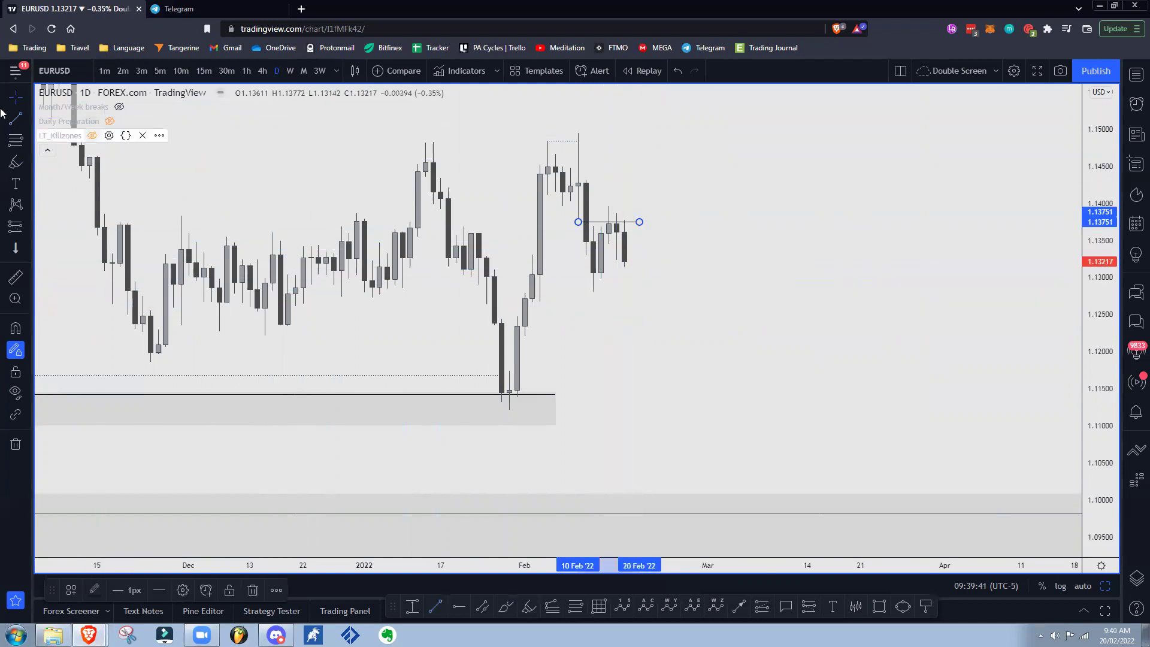
click(28, 121)
click(51, 278)
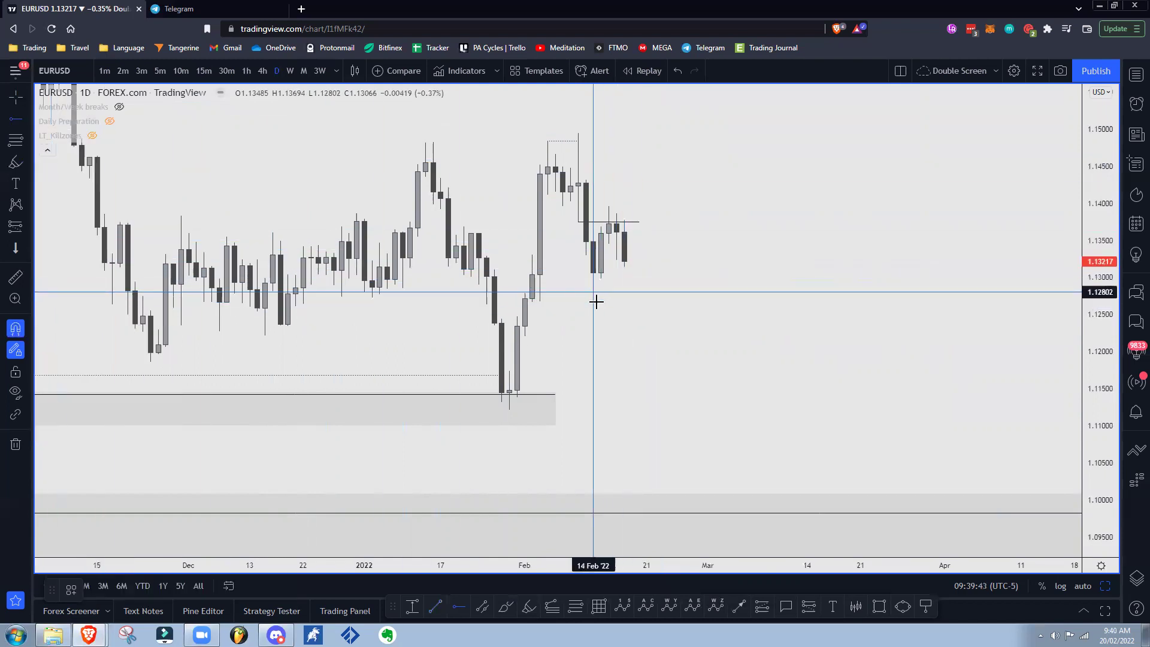
click(626, 314)
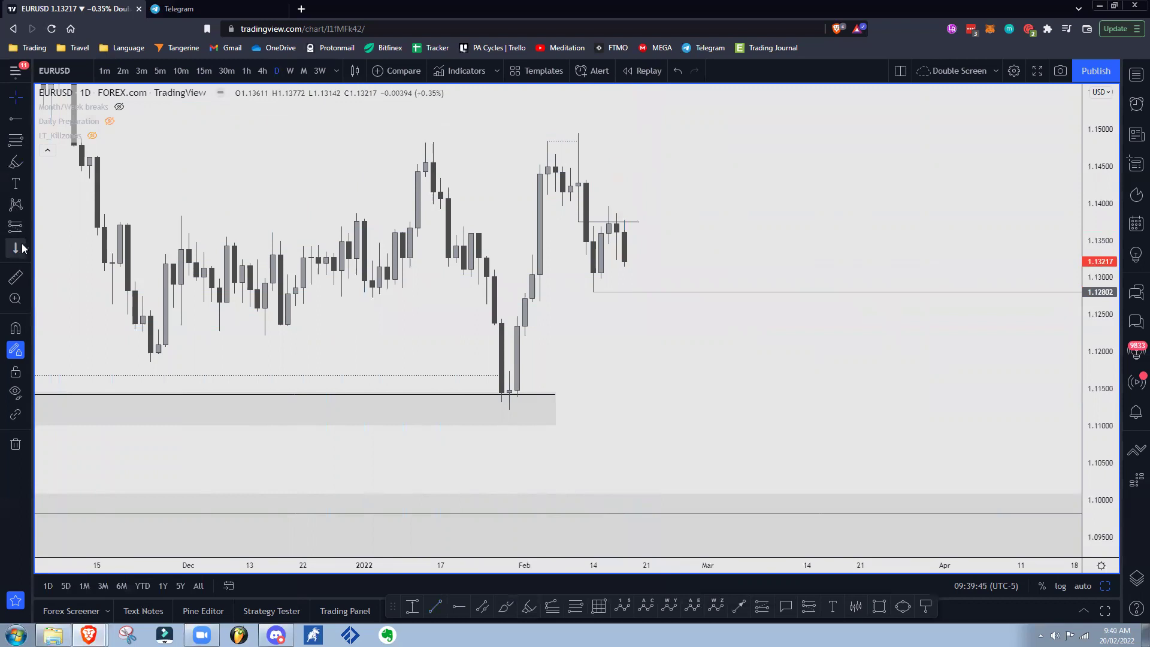
click(22, 248)
click(68, 145)
click(595, 300)
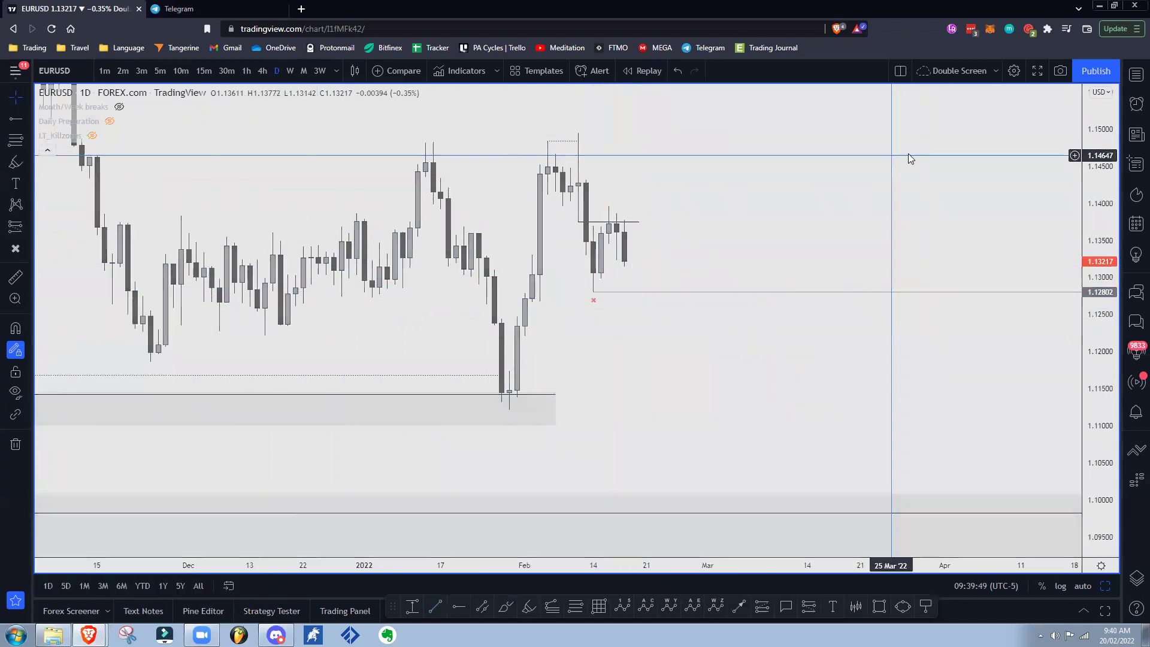
Compare the latest daily swings on EURUSD with those on the DXY daily chart
key(Up)
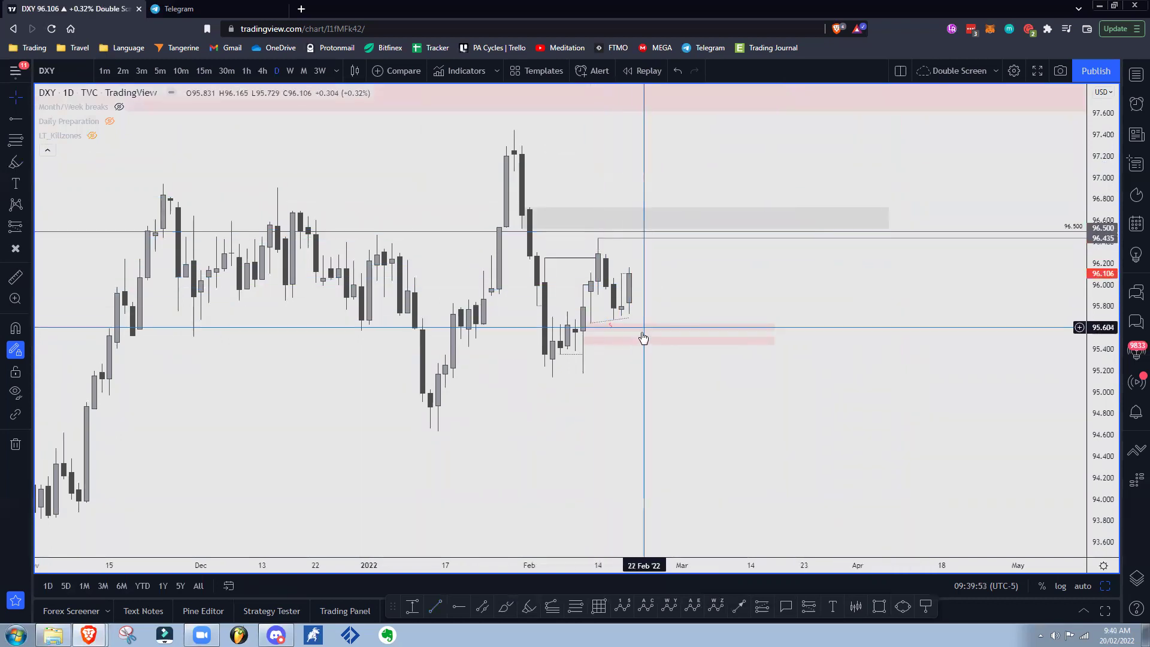
key(Down)
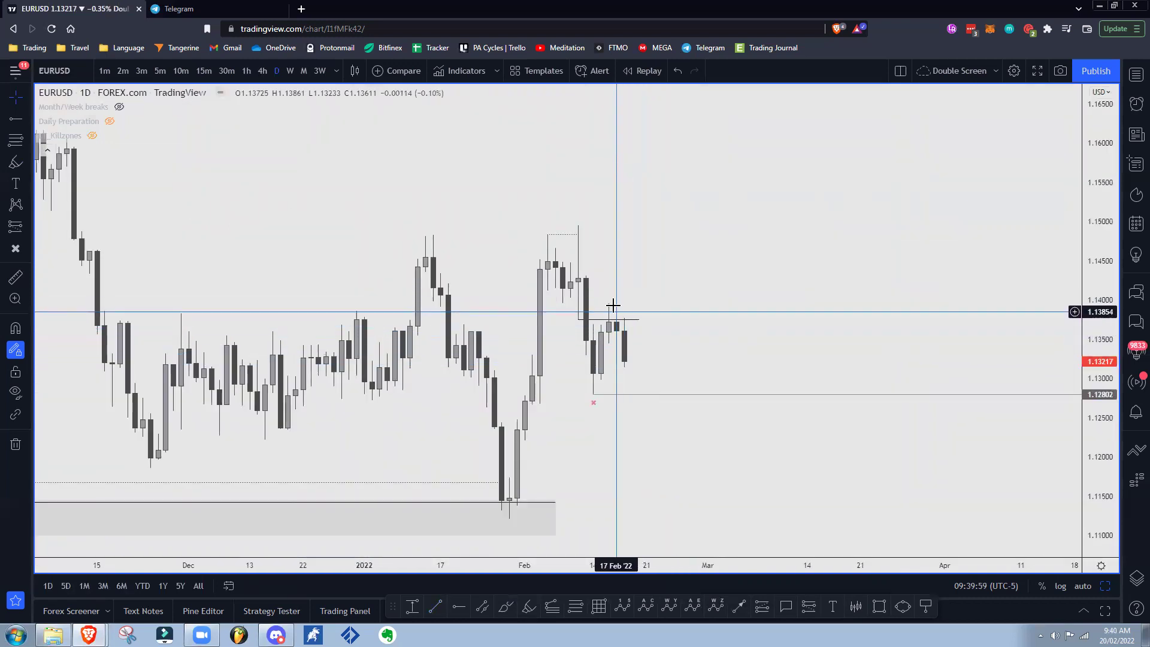
key(Up)
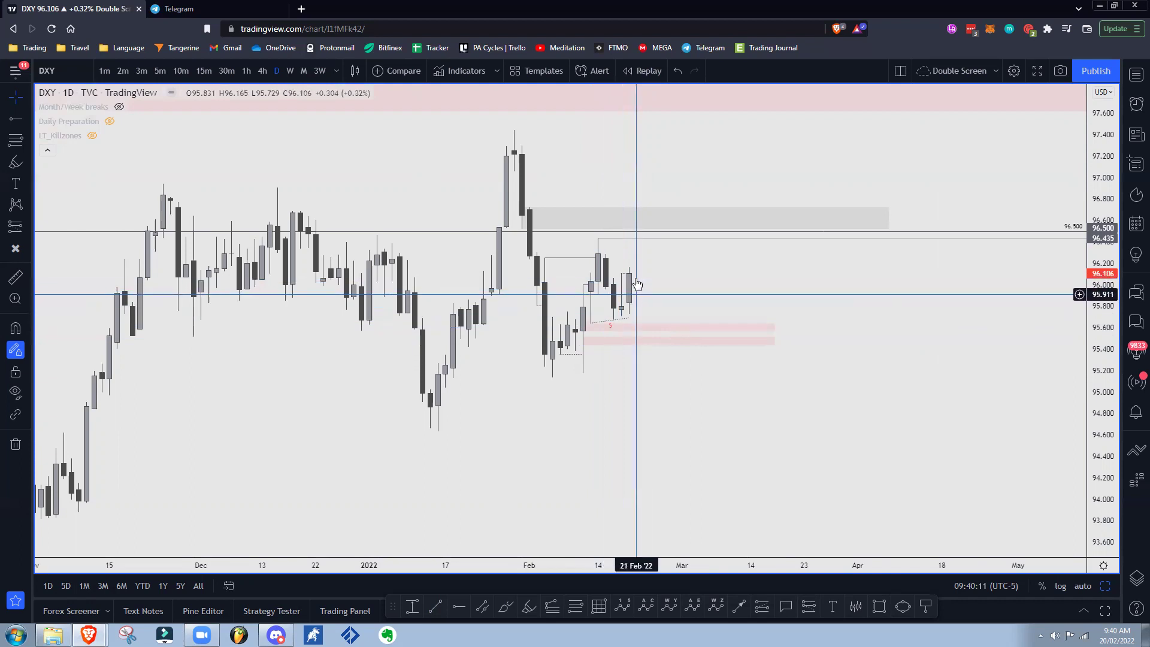
key(Down)
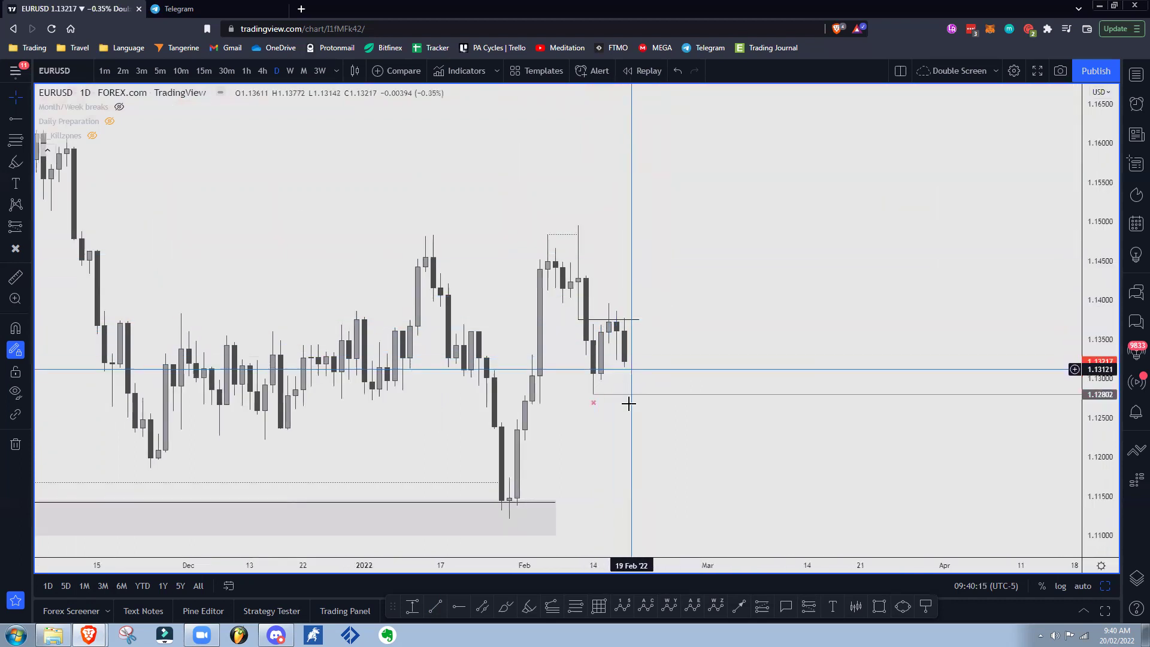
Move the red X marker slightly closer to the 14 February 2022 low
mouse_move(679, 342)
mouse_down()
mouse_move(724, 284)
mouse_move(673, 344)
mouse_up()
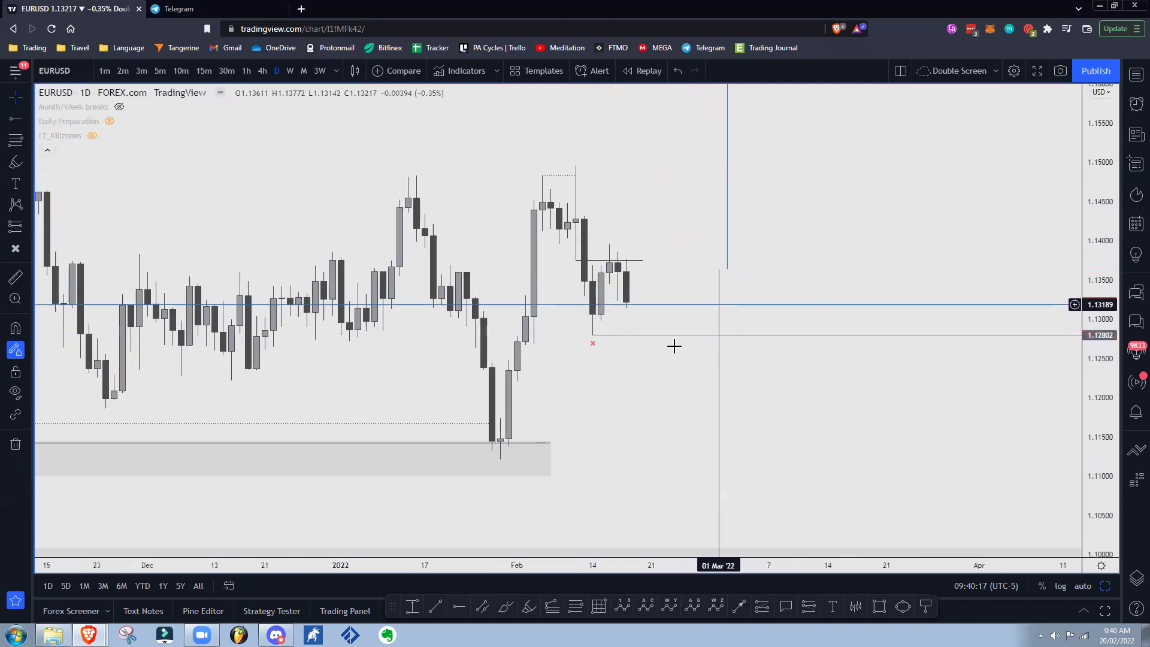
drag(593, 344, 592, 339)
click(615, 383)
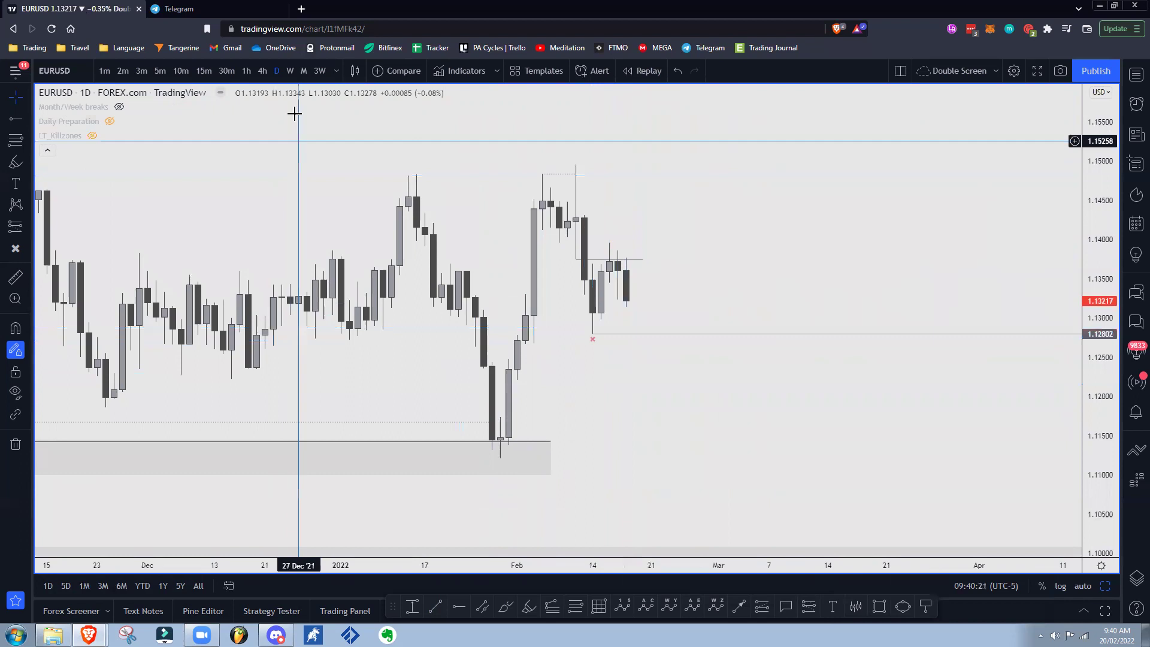
On the weekly timeframe, draw a Gann box from 1.13599 at 17 January 2022 down to 1.11472 at 28 March
click(291, 71)
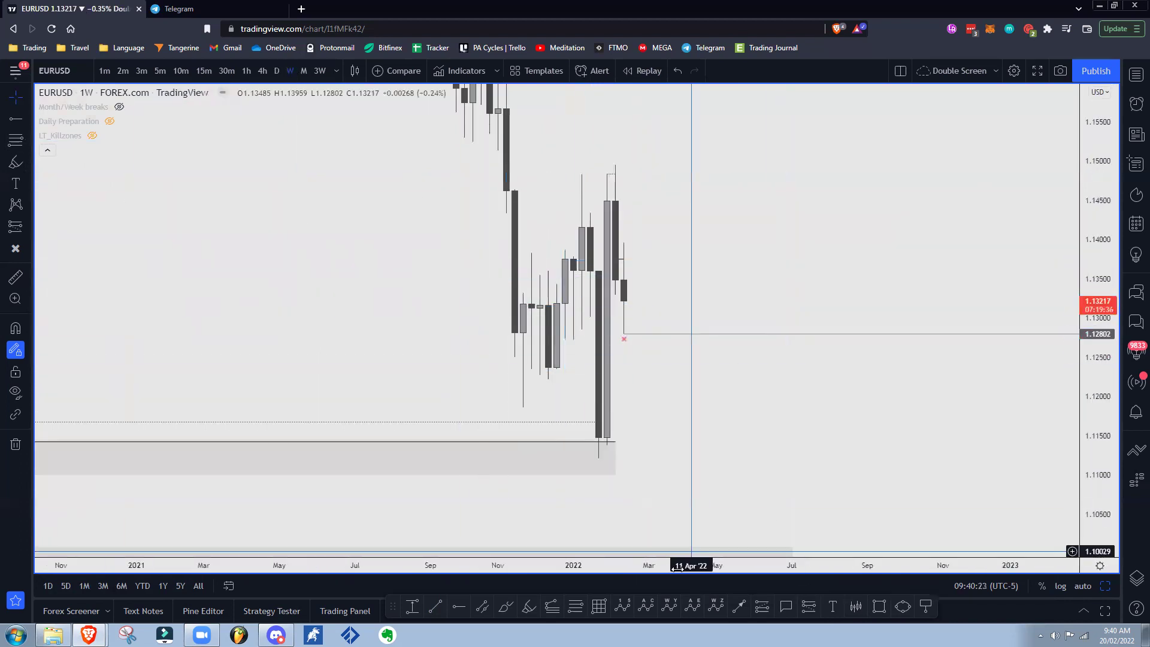
click(591, 271)
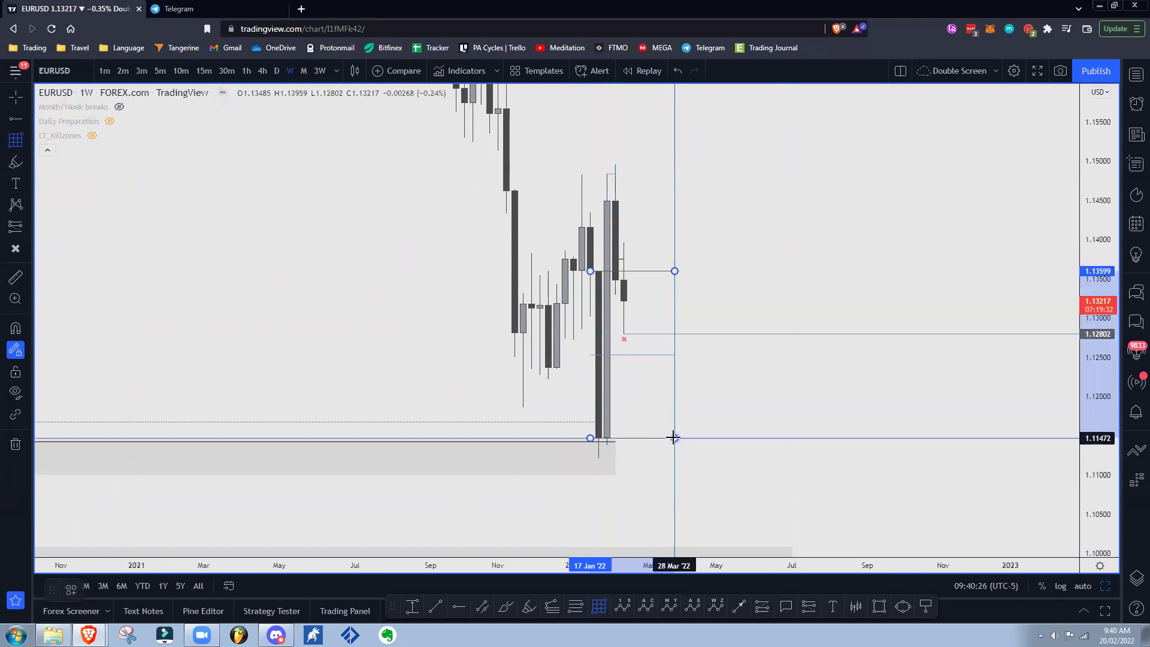
click(699, 415)
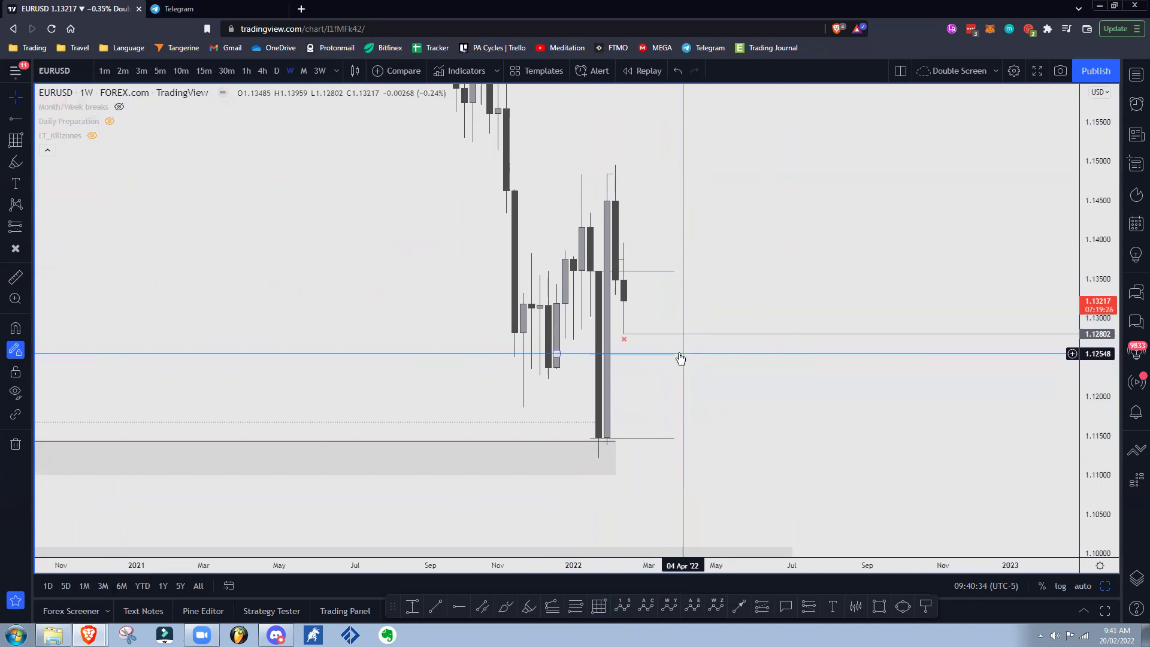
Place a horizontal line at the box's midpoint with its price set to 1.12550, and remove the Gann box
click(699, 366)
click(700, 357)
double_click(700, 356)
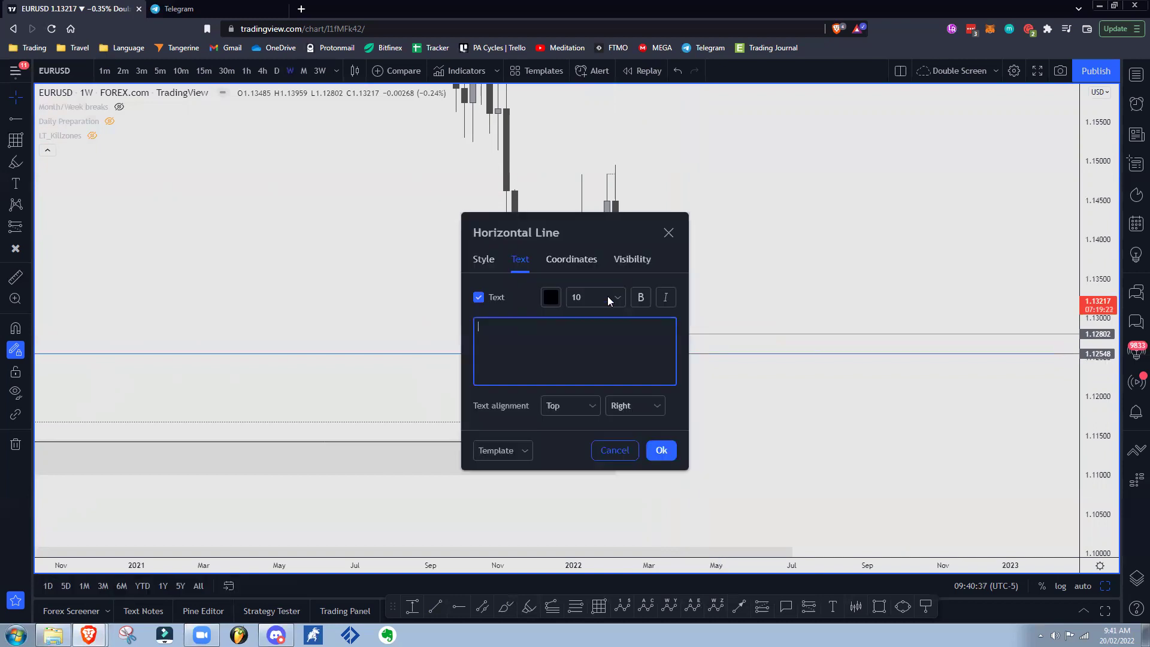
click(578, 260)
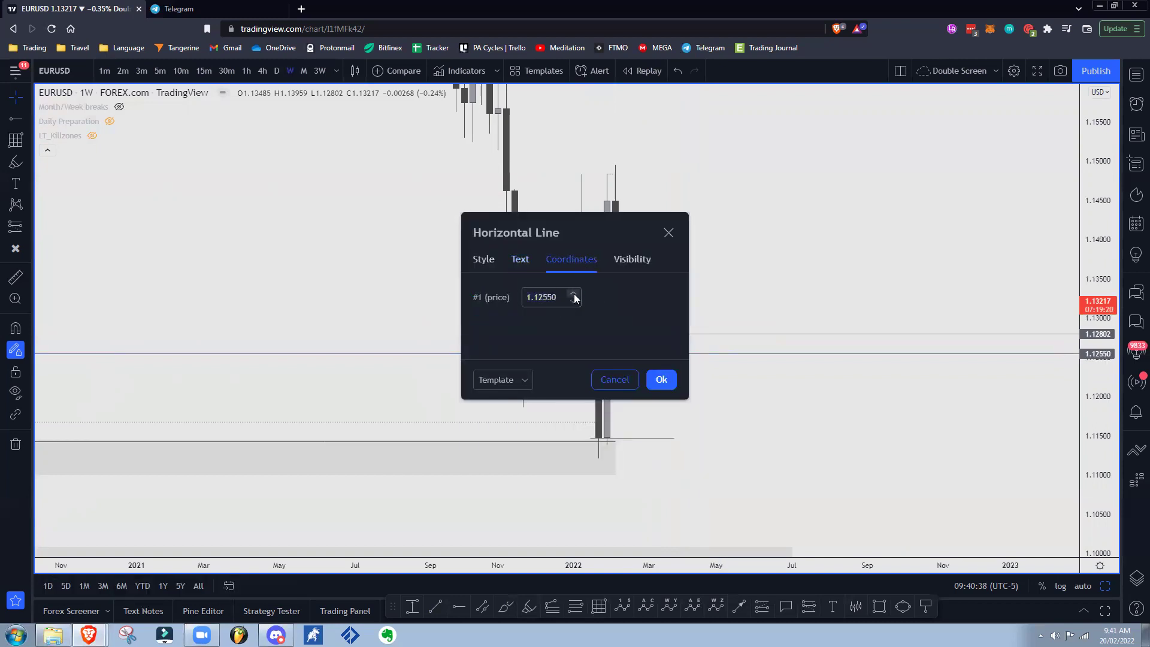
click(654, 376)
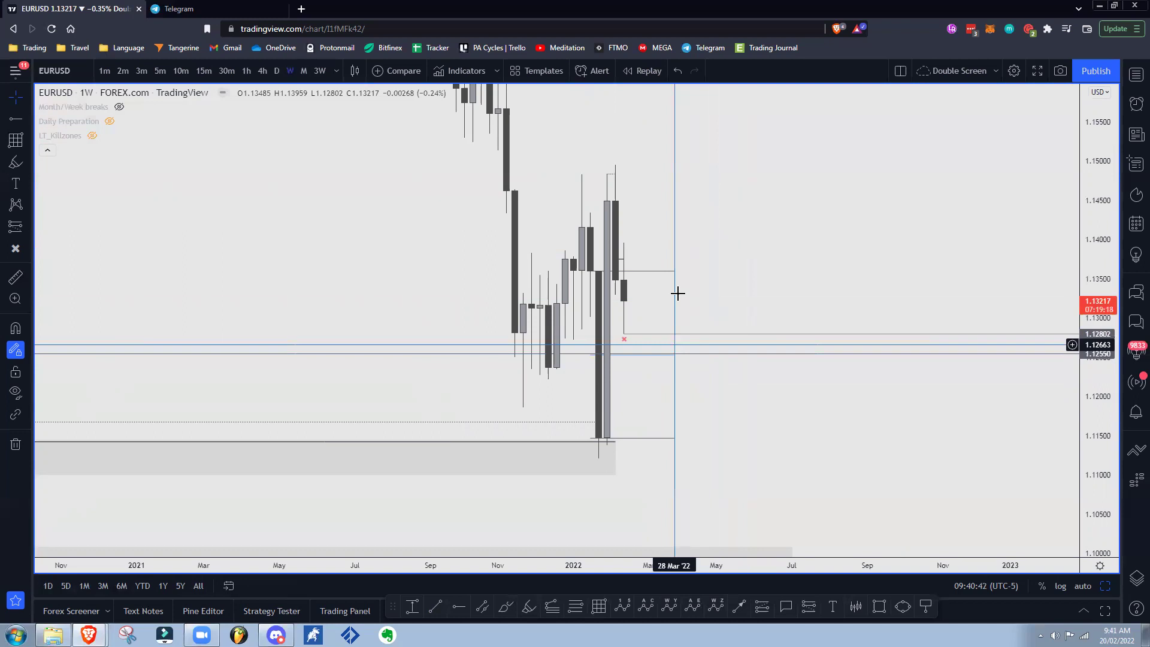
right_click(675, 276)
click(733, 459)
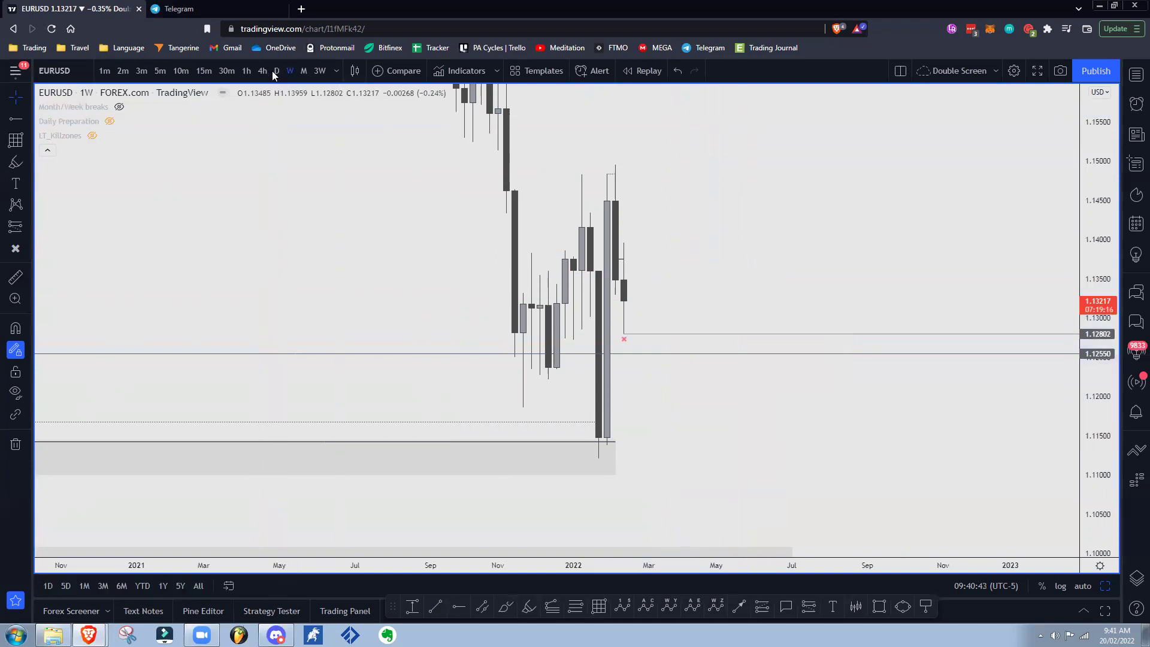
On the daily timeframe, draw a rectangle between 1.12633 and 1.12487 from 25 January to about 8 March 2022
scroll(767, 221, down, 3)
drag(773, 382, 713, 354)
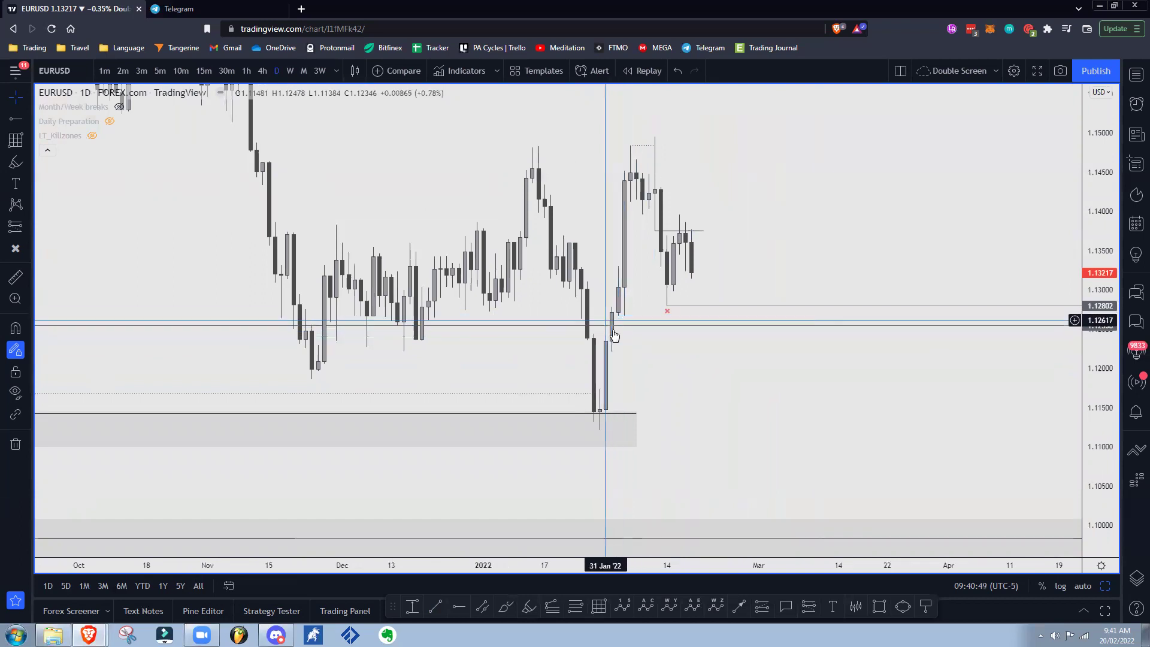
click(28, 167)
click(72, 208)
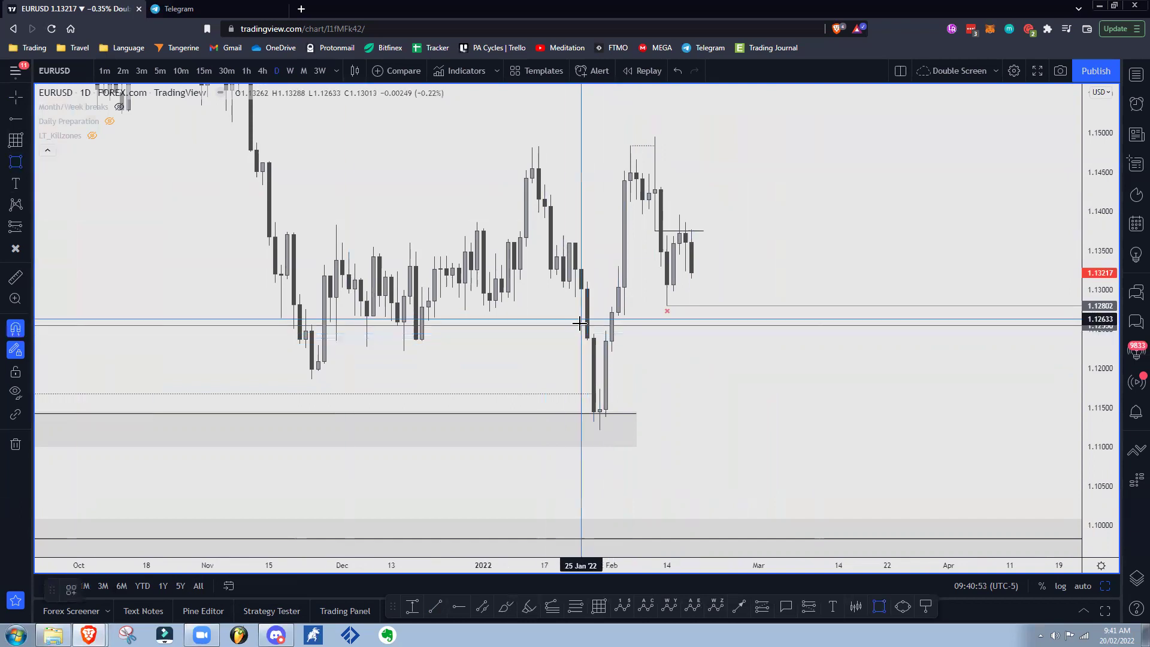
click(680, 330)
click(686, 354)
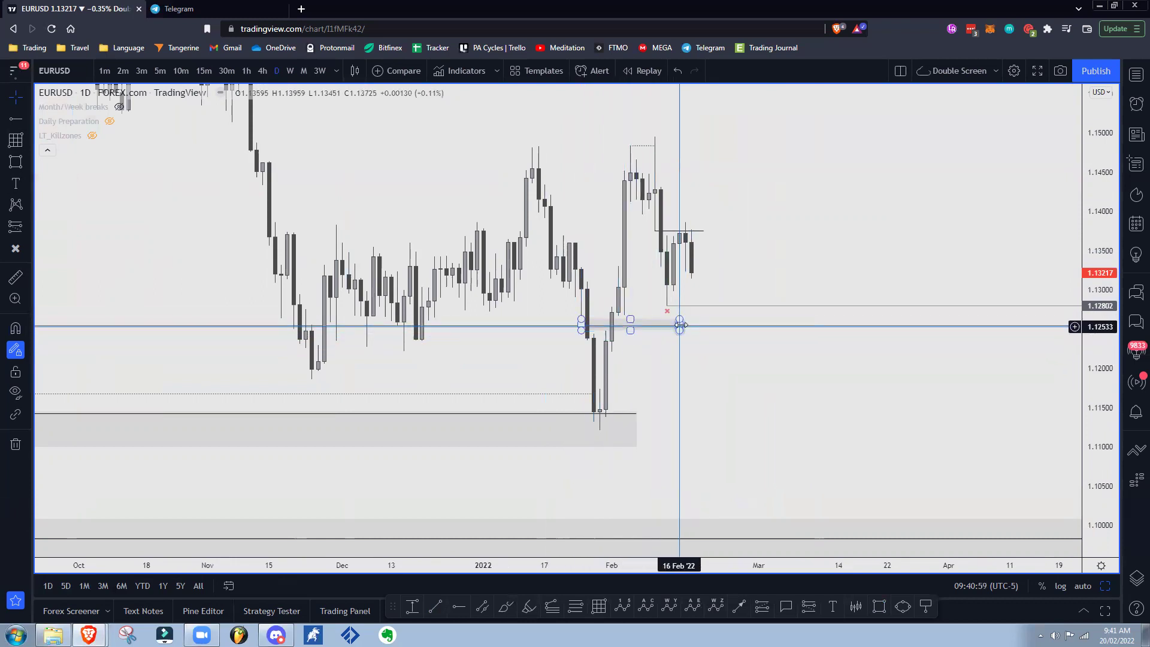
click(803, 272)
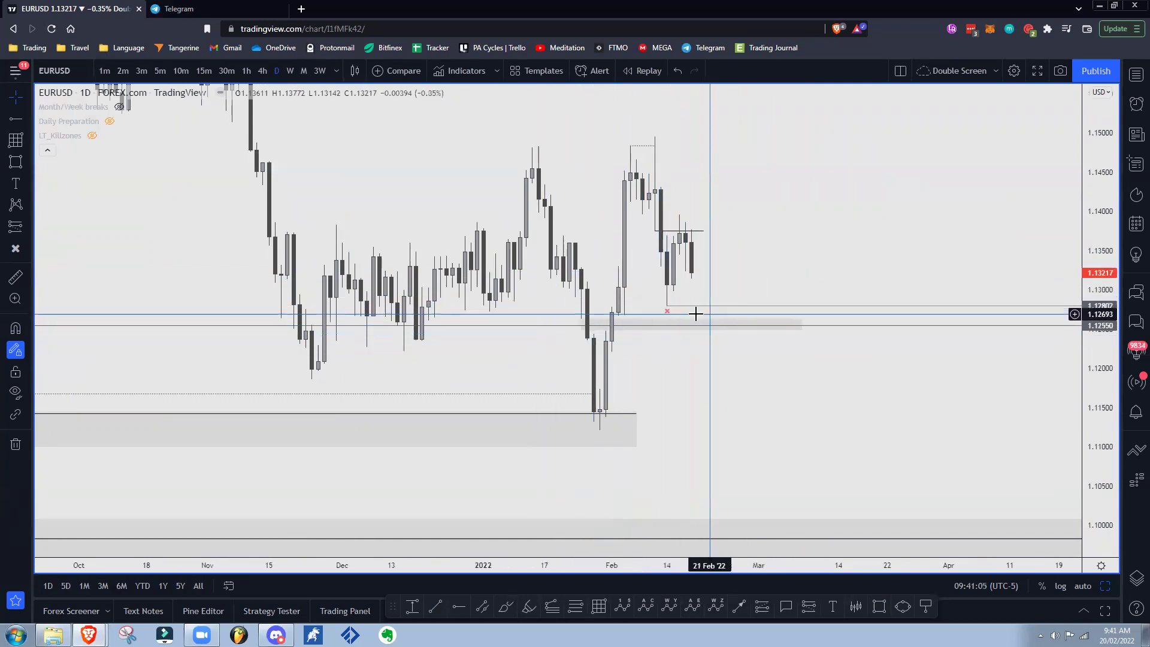
Apply the FVG template to the new rectangle and adjust its upper starting corner to the 31 January 2022 candle, slightly higher in price
right_click(797, 324)
mouse_move(844, 335)
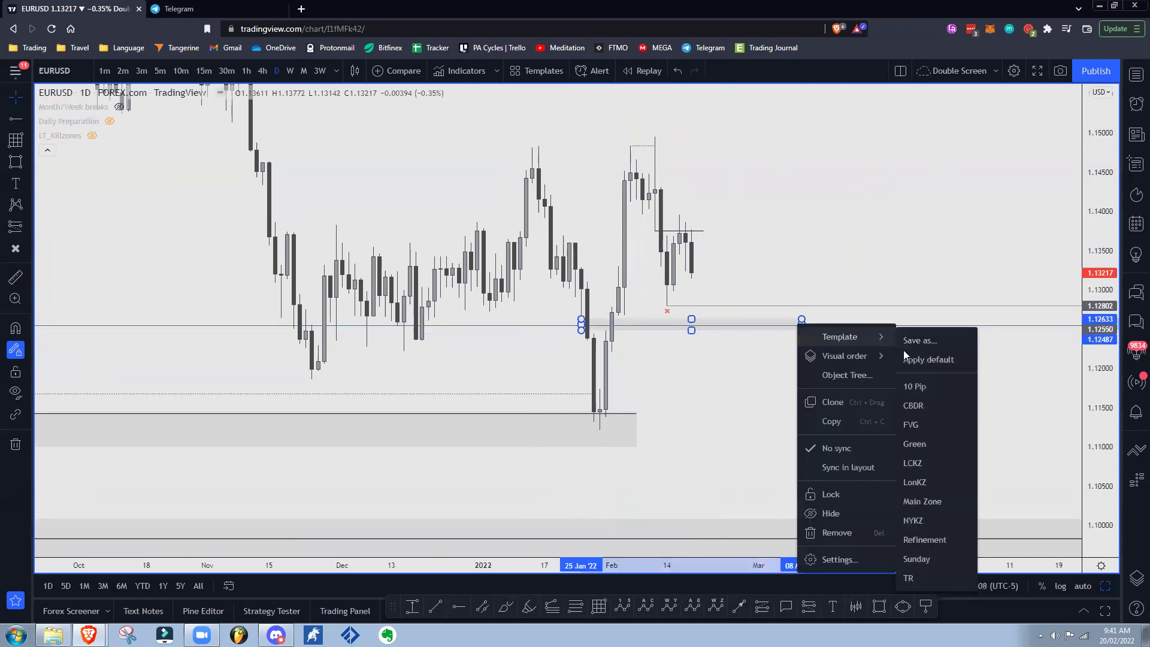
click(919, 426)
click(846, 447)
drag(582, 319, 607, 323)
click(676, 367)
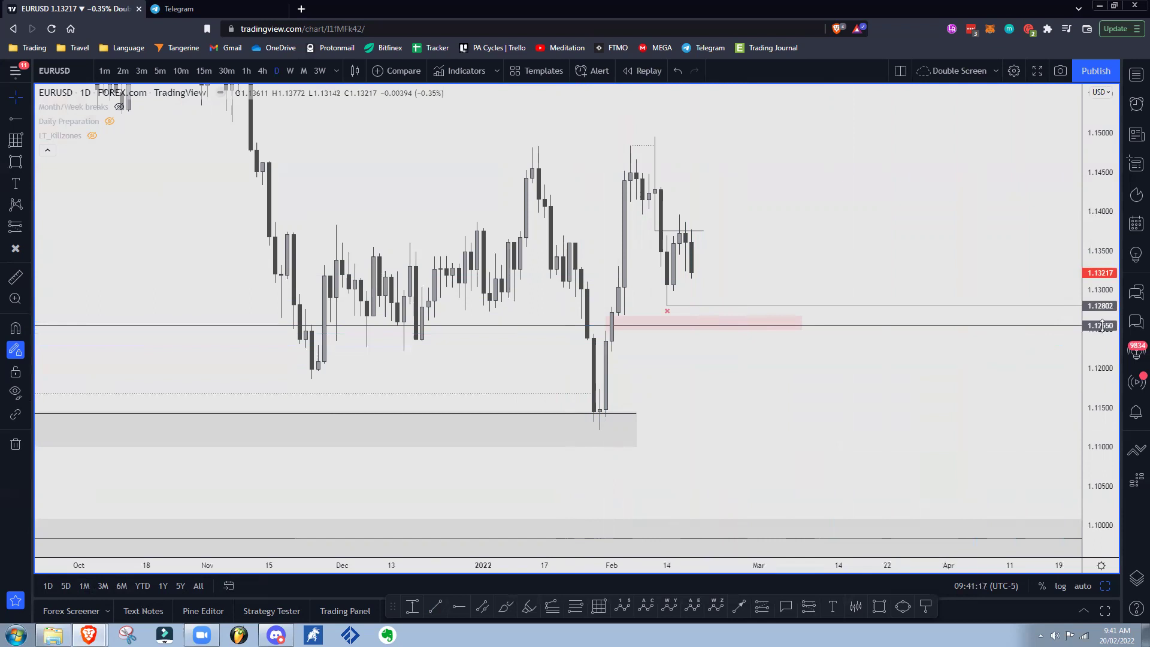
Set the price of the horizontal line running through the pink FVG zone to 1.1250
right_click(1054, 327)
click(940, 321)
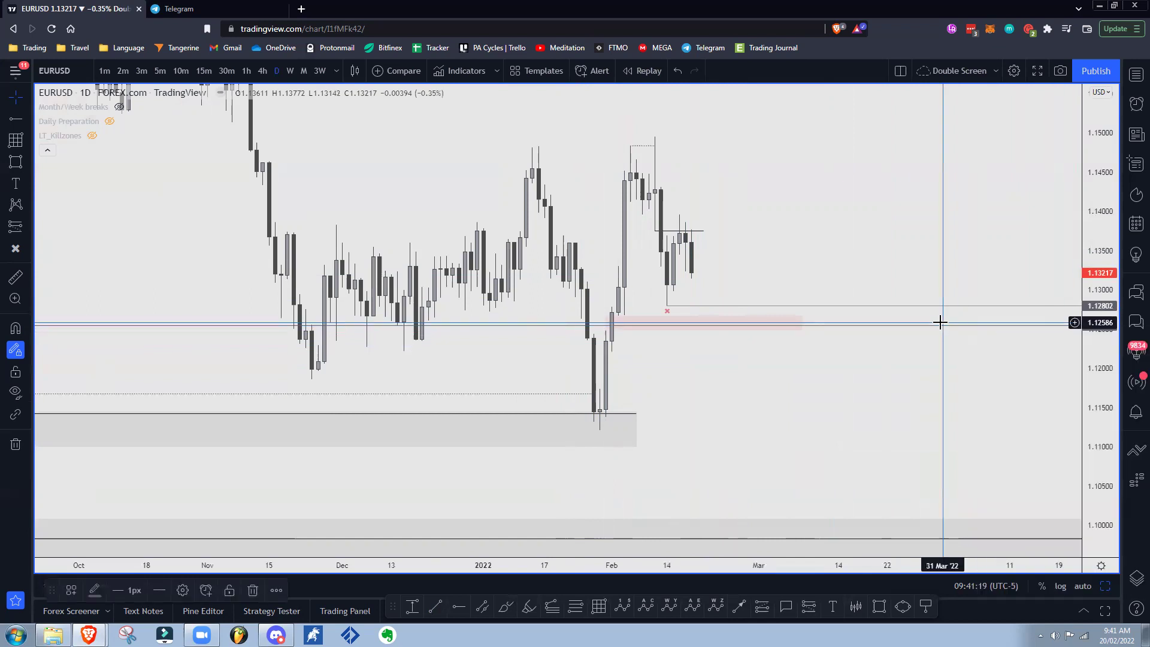
double_click(560, 330)
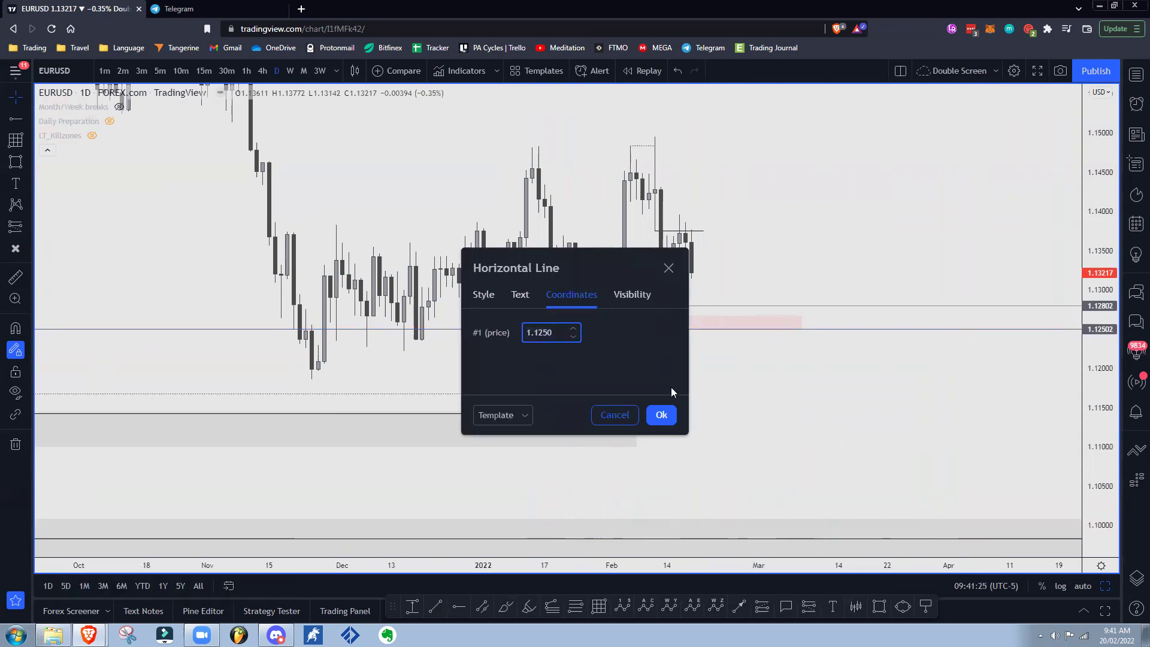
click(662, 416)
click(829, 415)
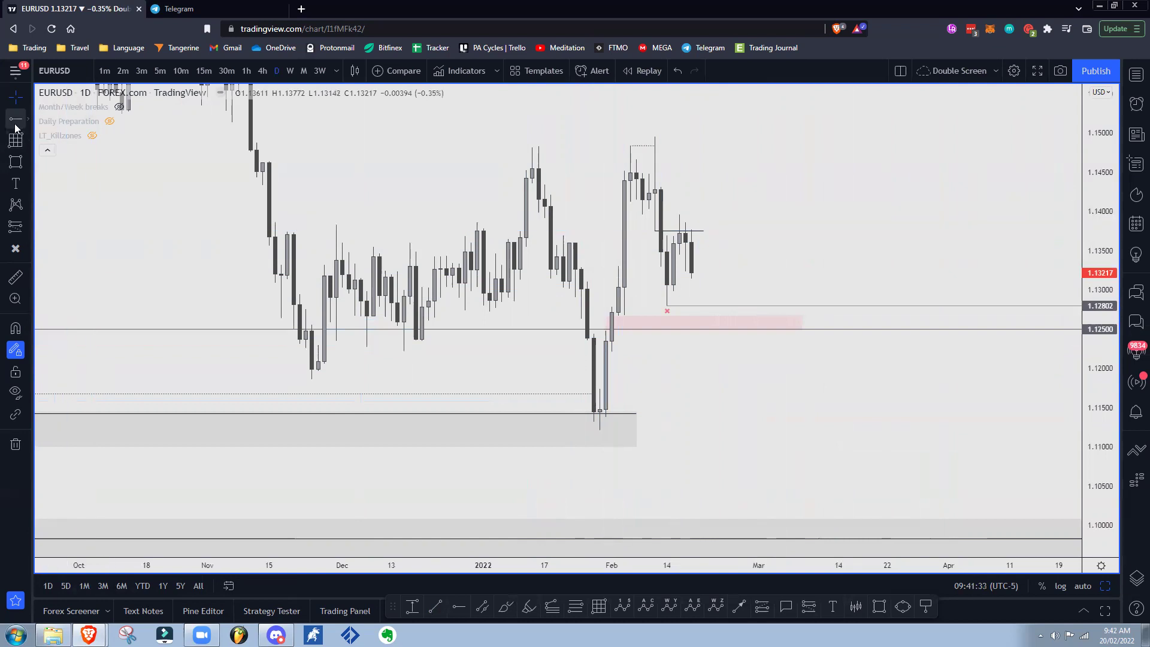
Place a horizontal ray at 1.12389 starting from the 27 January 2022 candle
click(593, 339)
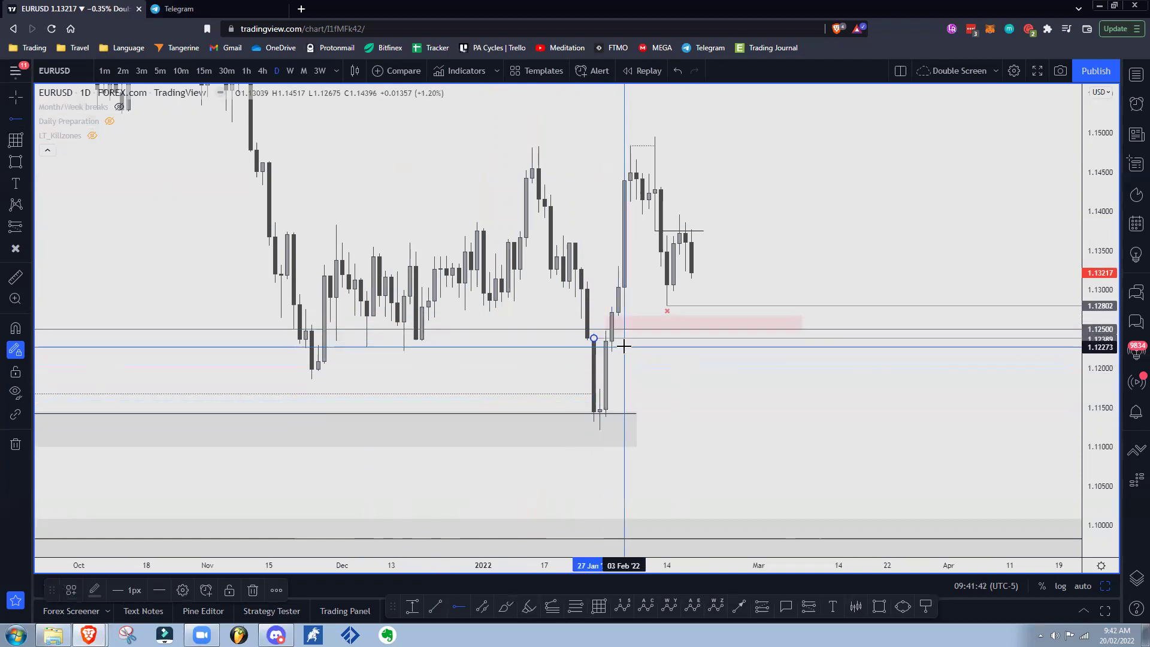
click(578, 349)
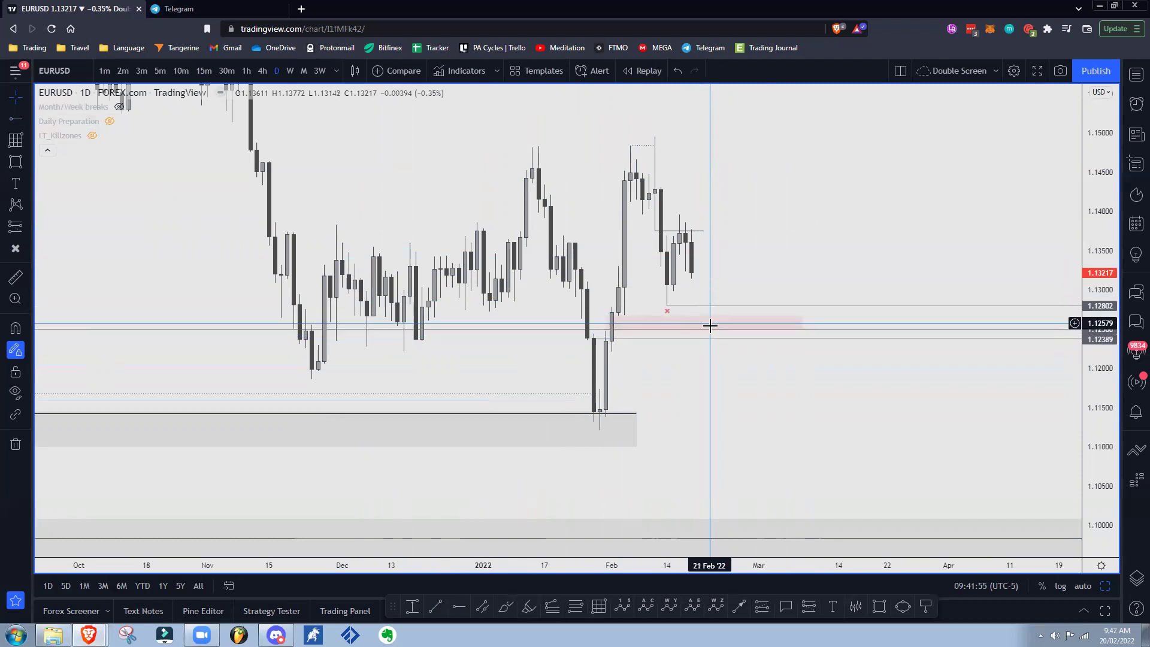
drag(862, 350, 920, 352)
scroll(902, 353, up, 2)
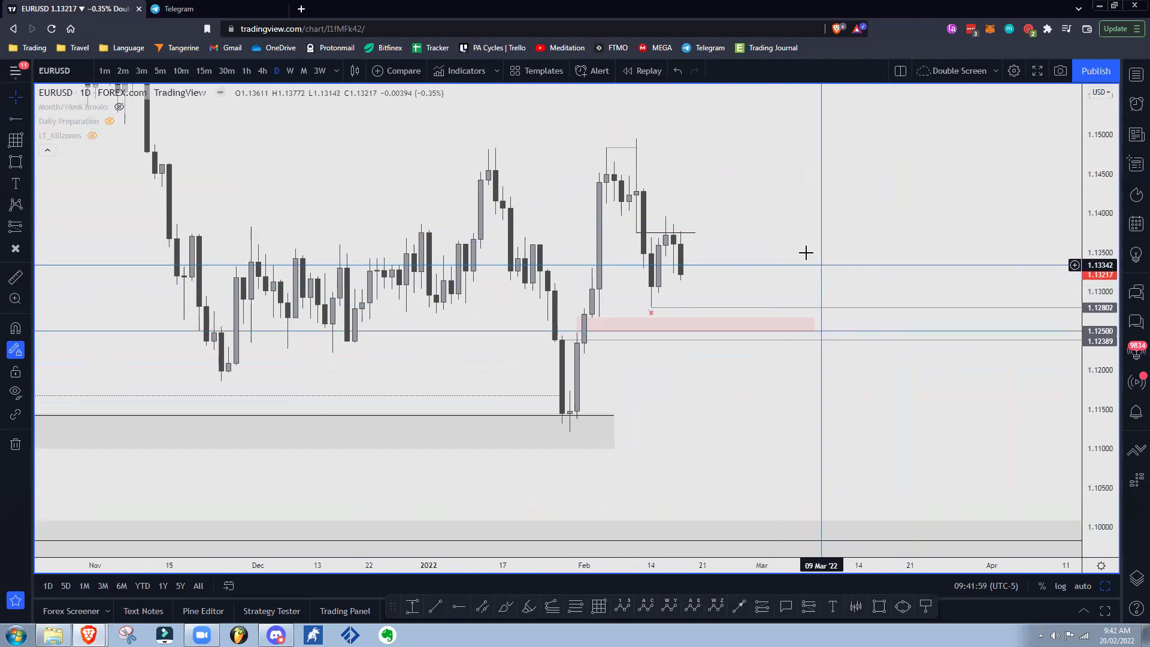
Switch the EURUSD chart to the 4-hour timeframe and remove the horizontal ray at 1.12389
click(262, 71)
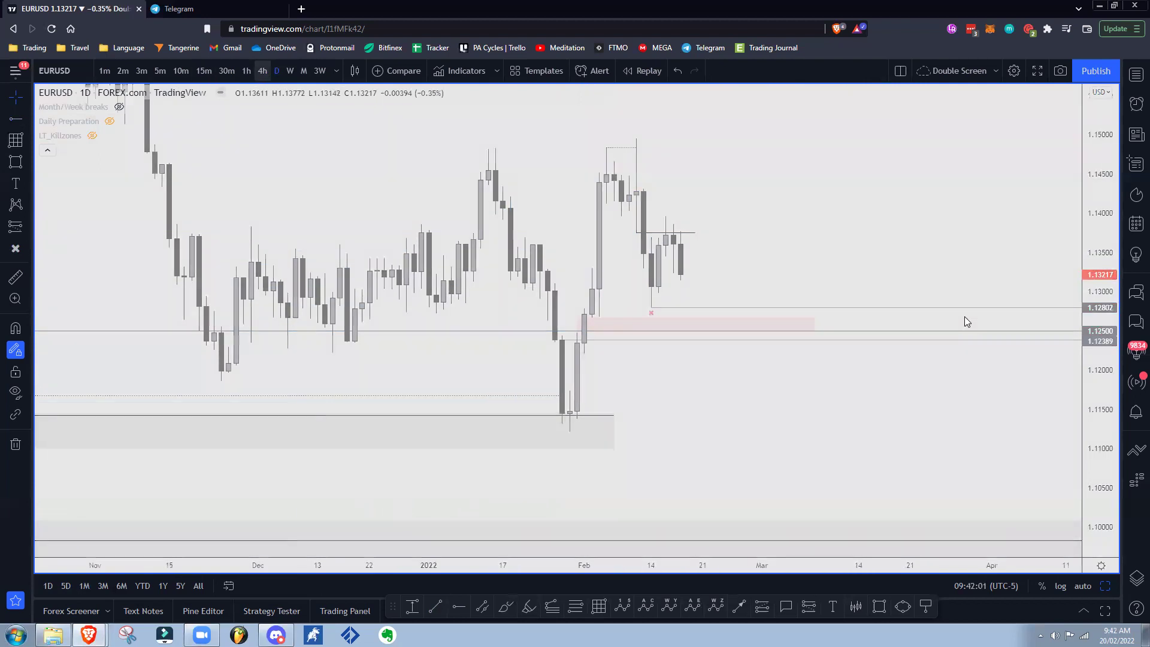
scroll(999, 415, down, 5)
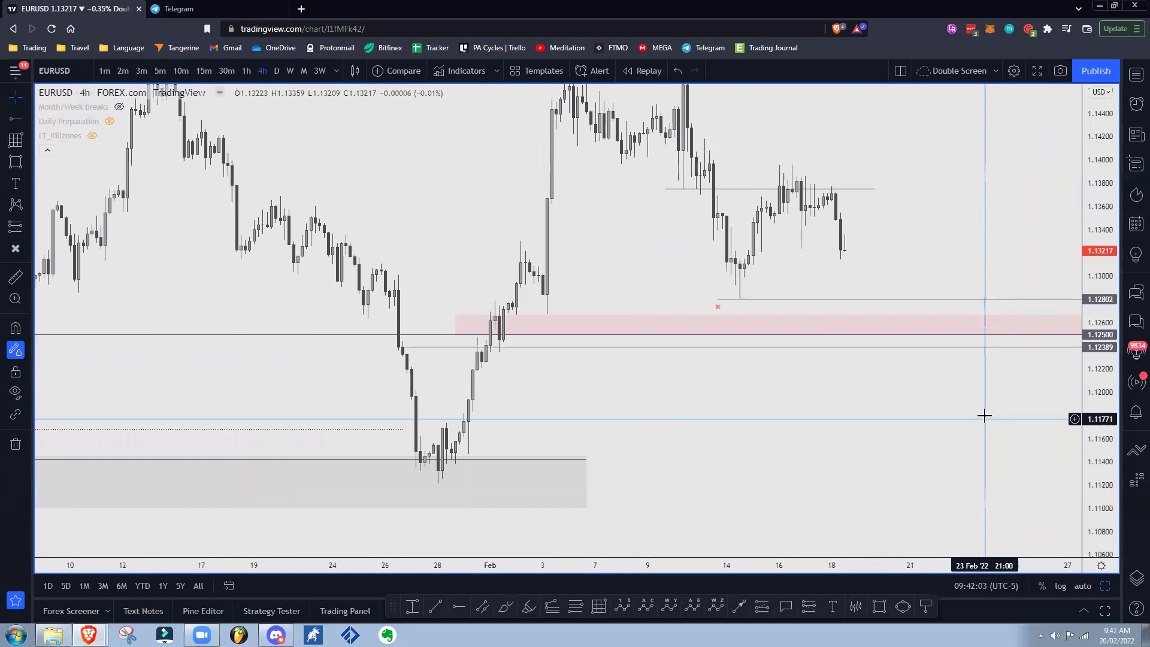
drag(809, 418, 762, 413)
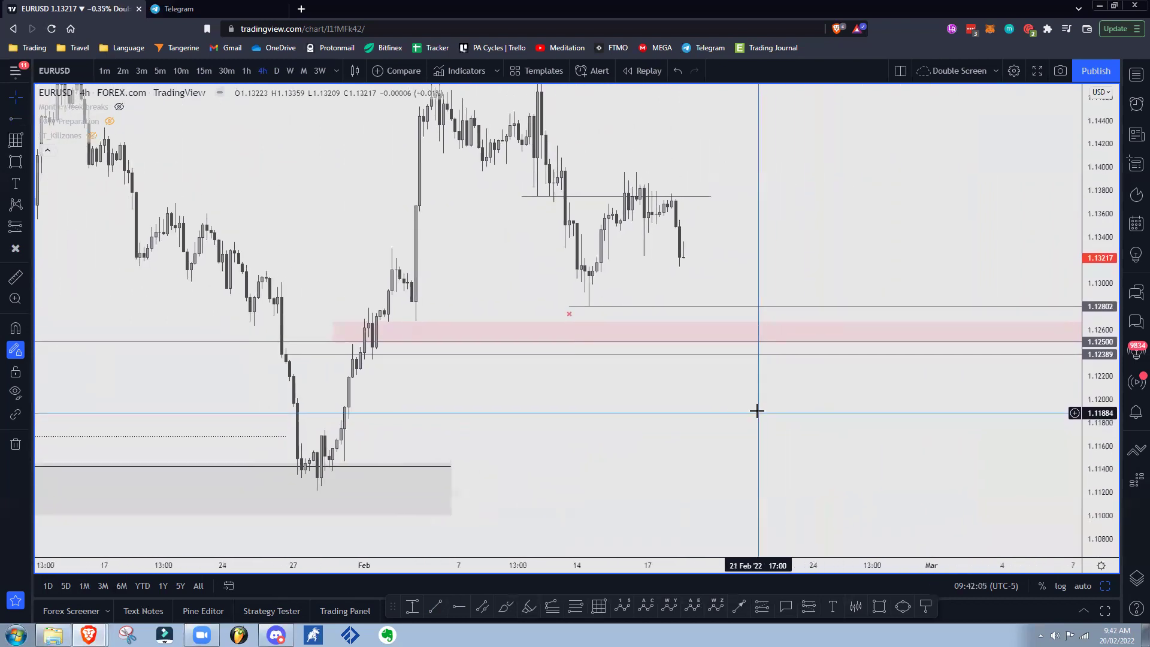
scroll(757, 411, down, 1)
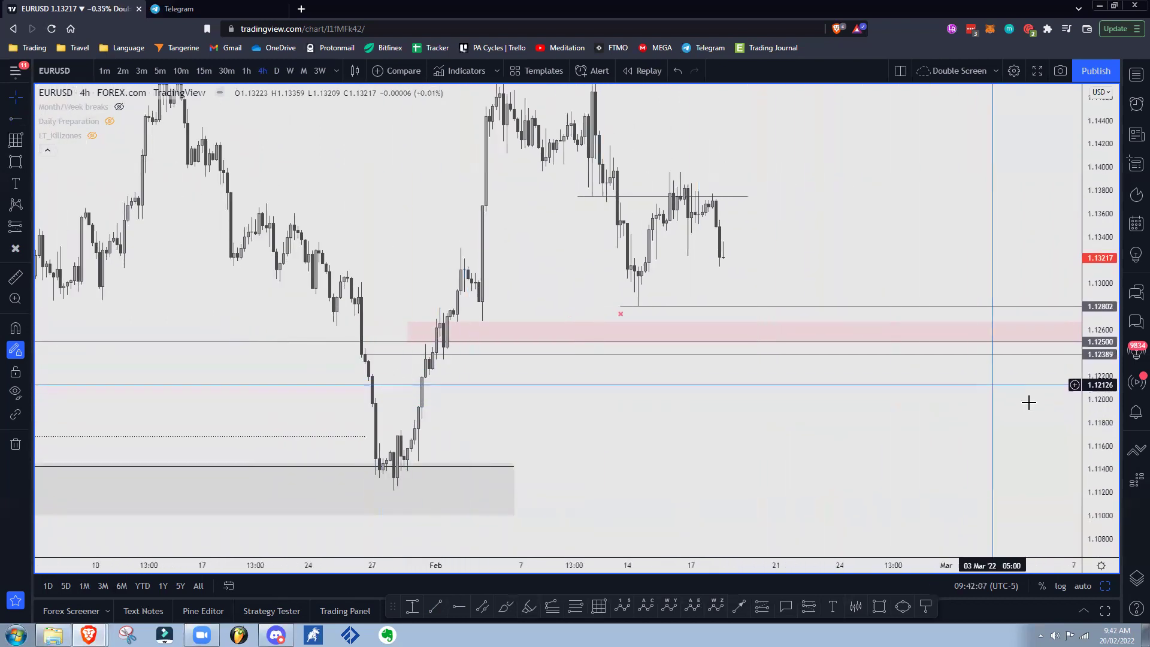
right_click(1041, 355)
click(1054, 585)
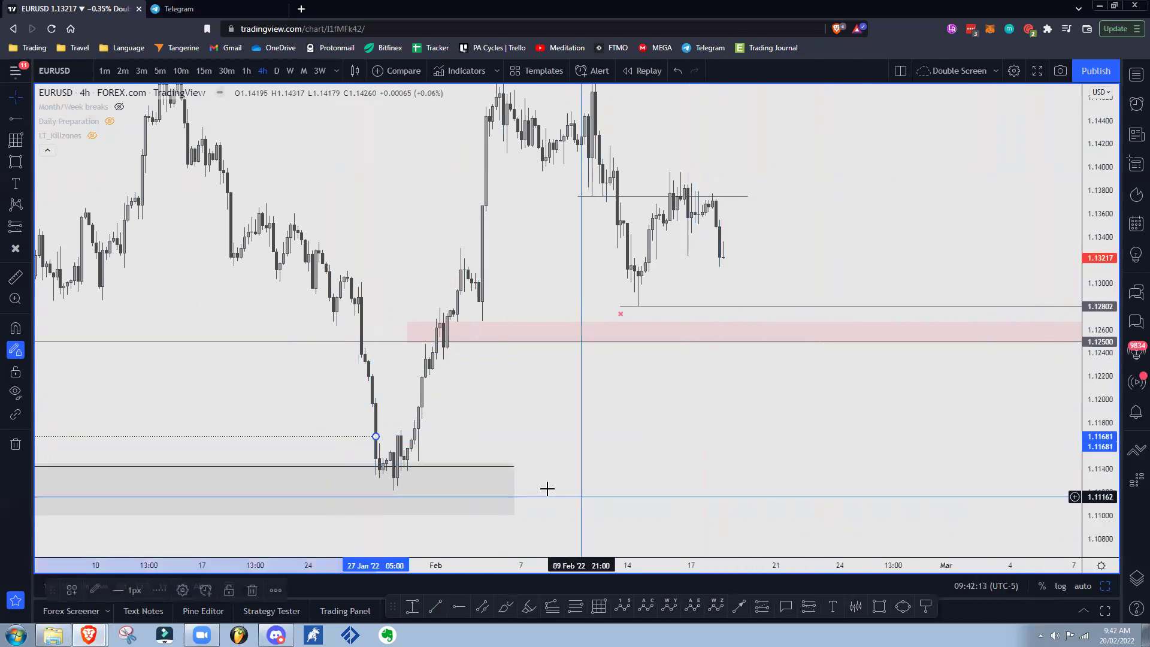
Draw a horizontal trend line at 1.12843 from the 3 February 2022 05:00 candle to the 14 February low candle
drag(984, 394, 977, 421)
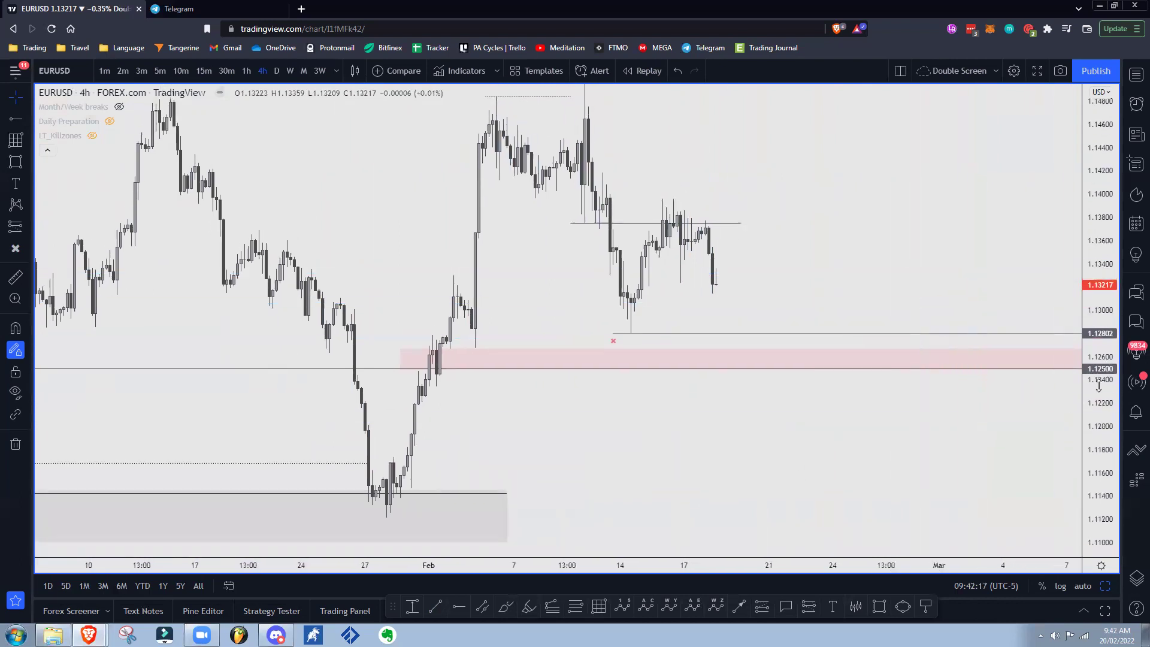
drag(1099, 386, 1099, 397)
drag(869, 461, 864, 467)
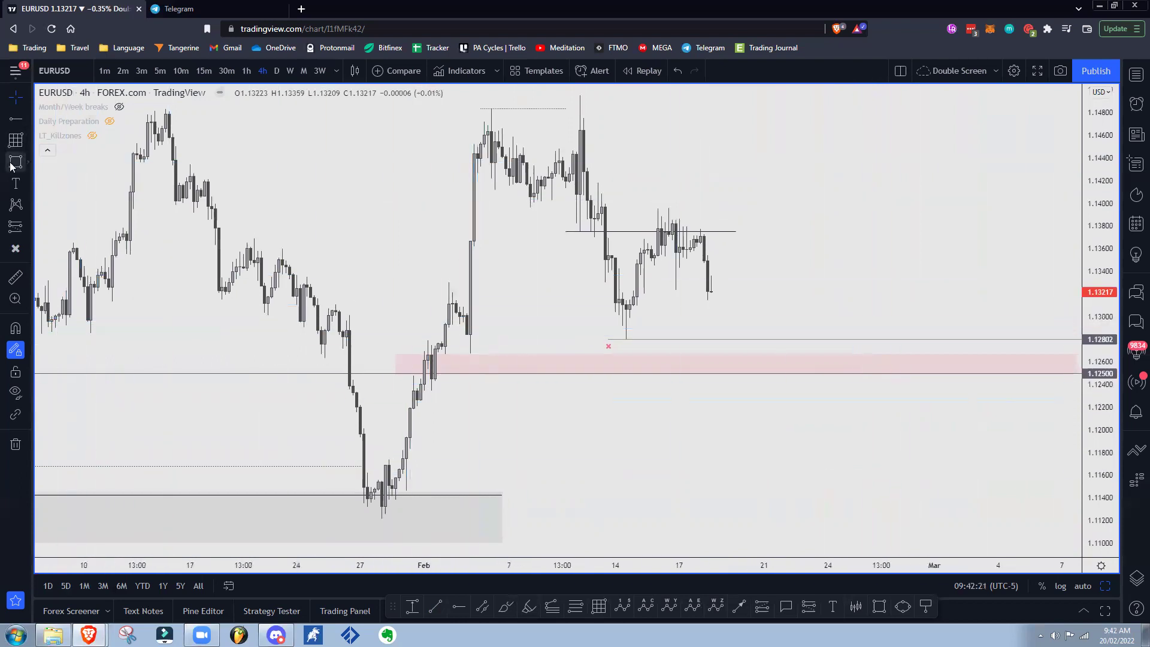
click(26, 119)
click(48, 119)
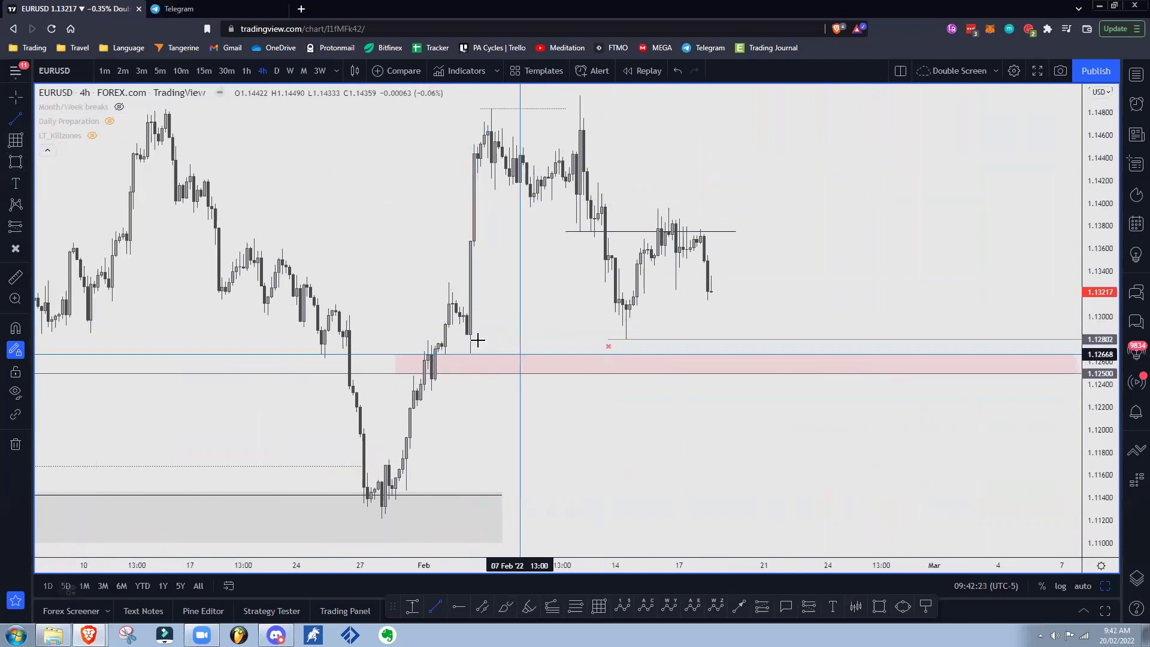
click(469, 334)
click(626, 334)
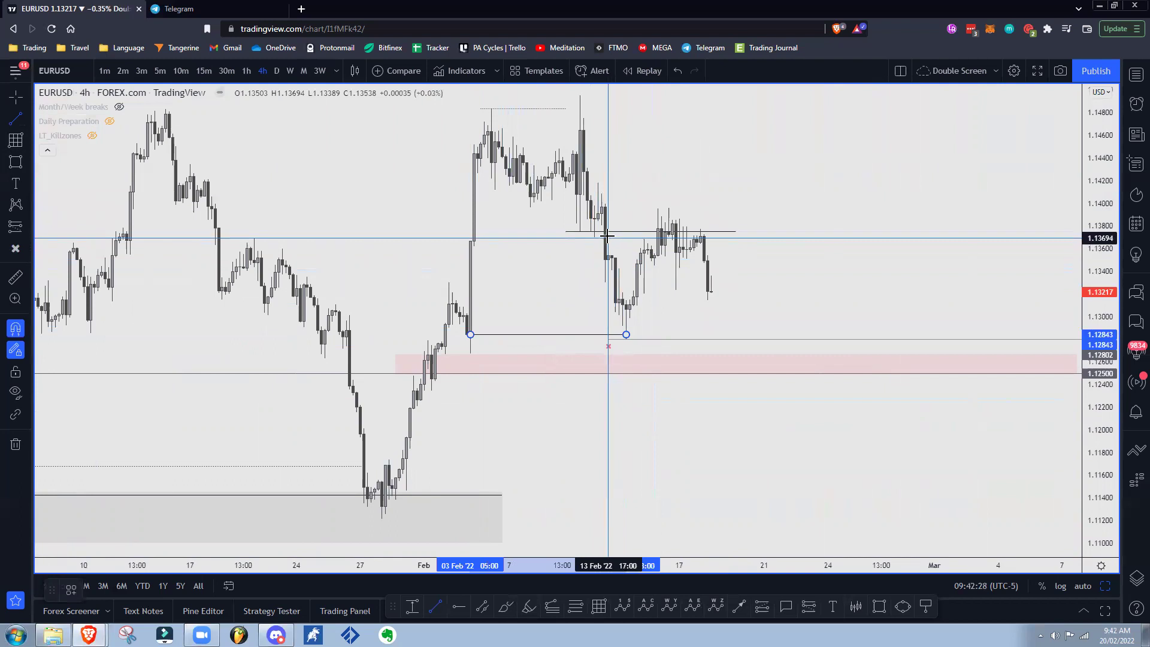
key(ctrl)
key(Escape)
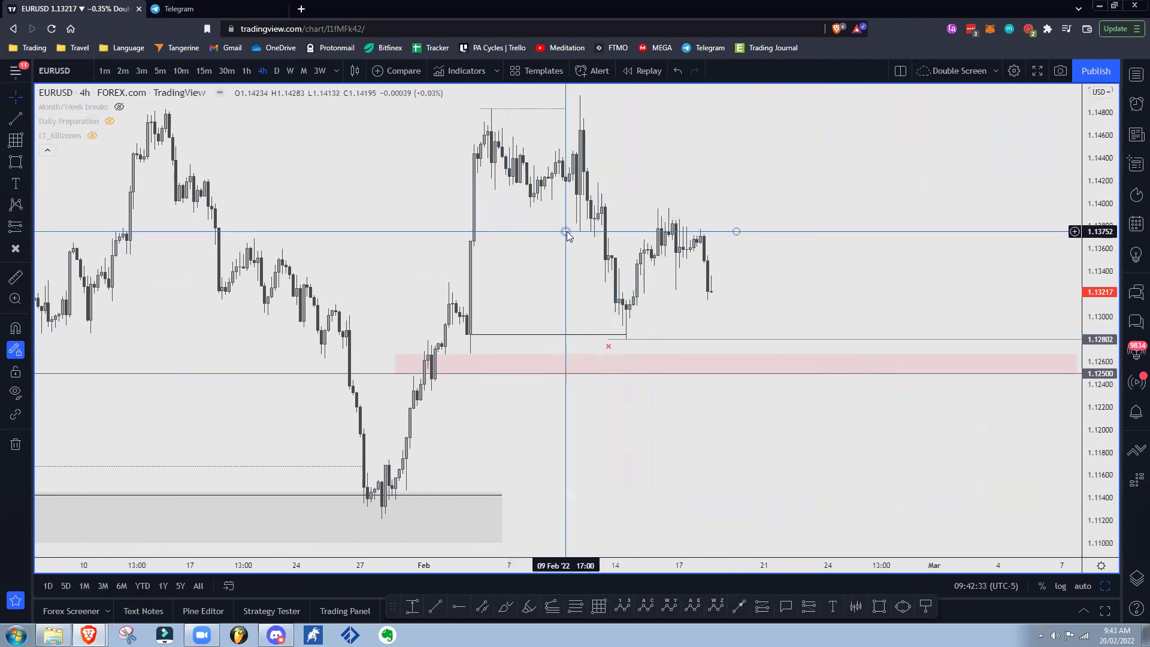
Reposition the short horizontal trend line to about 1.1386, spanning the 11 February candles to the latest 18 February candle
drag(567, 233, 580, 235)
drag(736, 233, 726, 232)
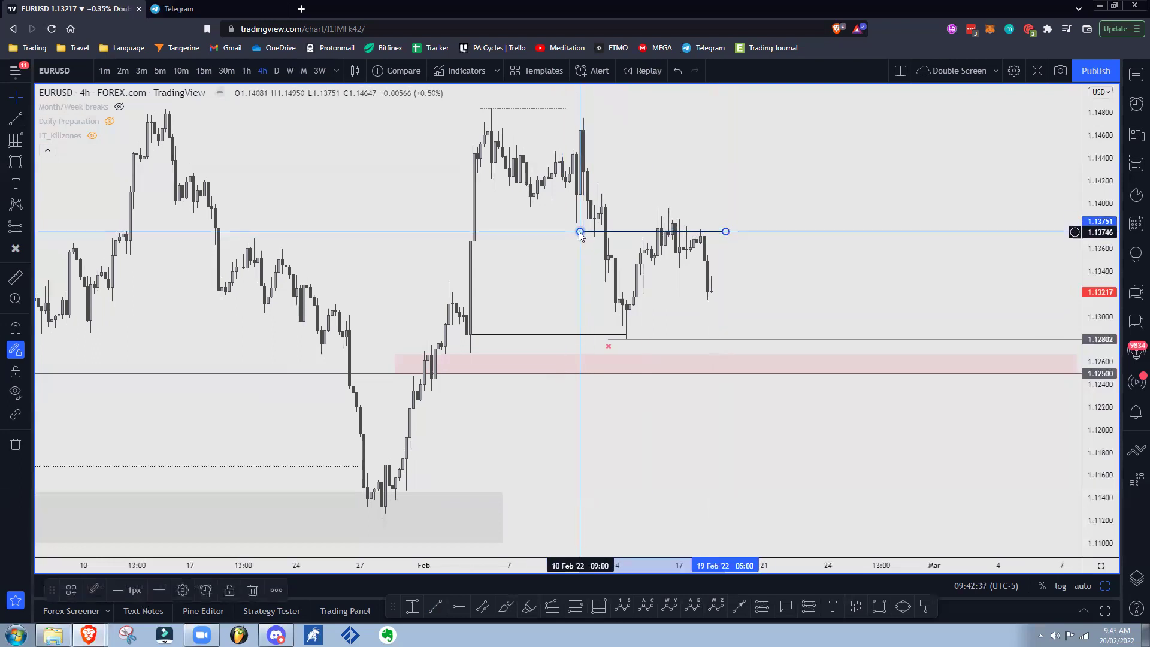
drag(580, 232, 599, 223)
drag(726, 231, 711, 218)
click(622, 208)
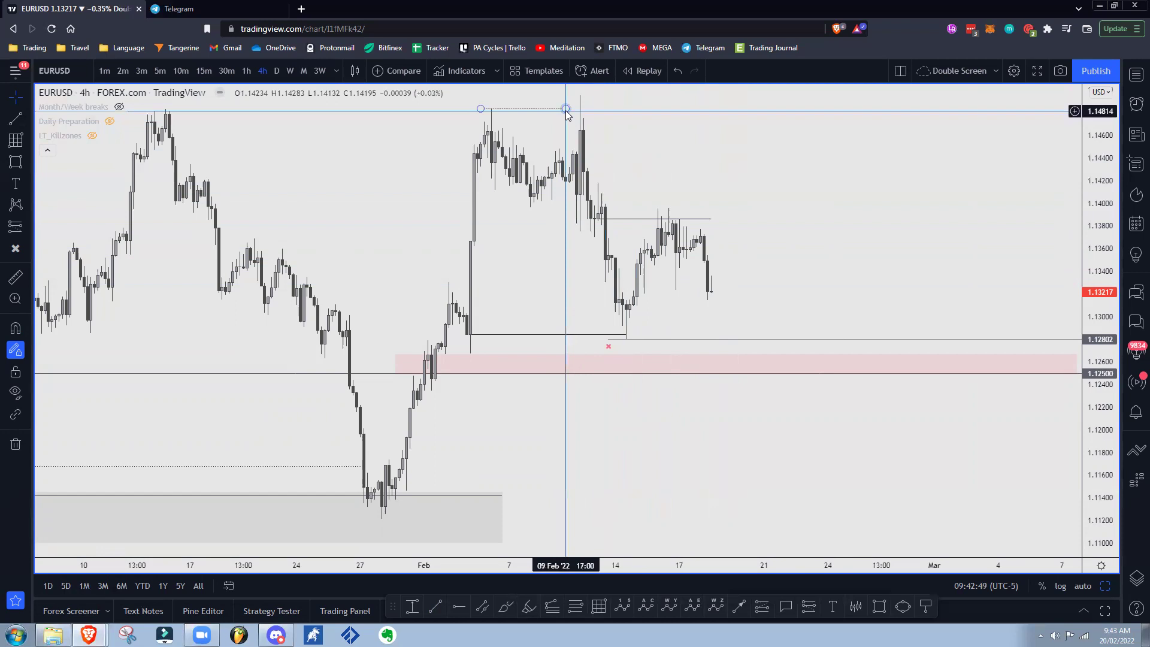
Adjust the dotted line at 1.14838 to run from the 4 February high to the 10 February 09:00 candle
drag(578, 113, 581, 111)
drag(481, 109, 488, 108)
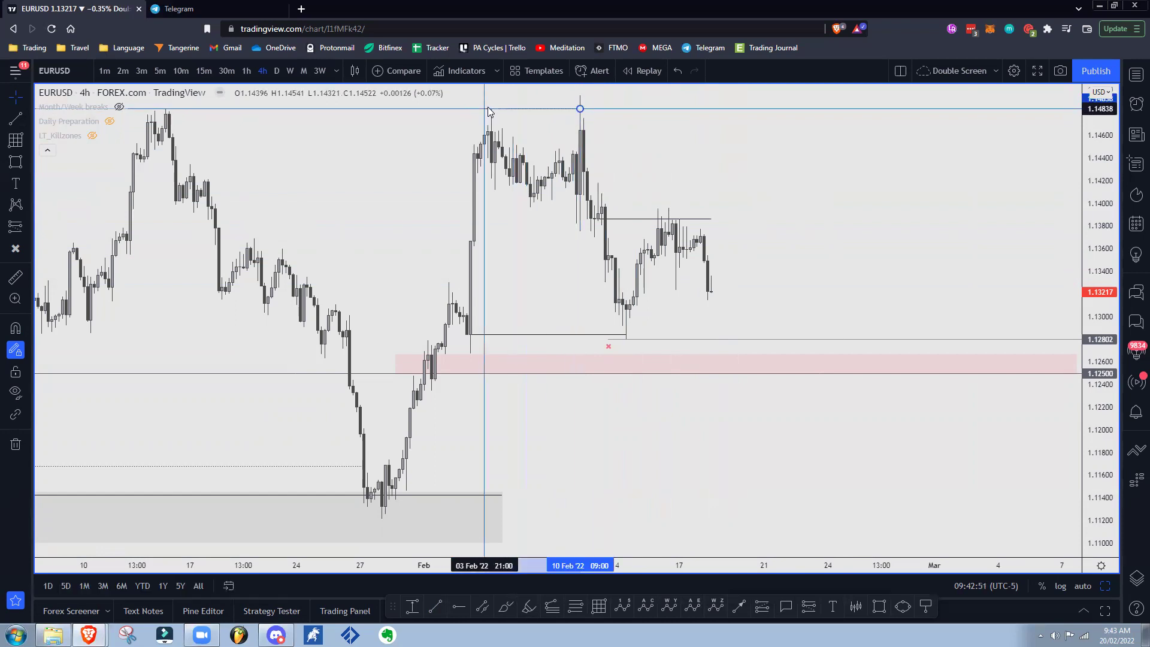
drag(769, 164, 772, 170)
Draw a rectangle between 1.14838 and 1.14950 from 4 February 05:00 to the 10 February 09:00 high and apply the Green template
click(14, 164)
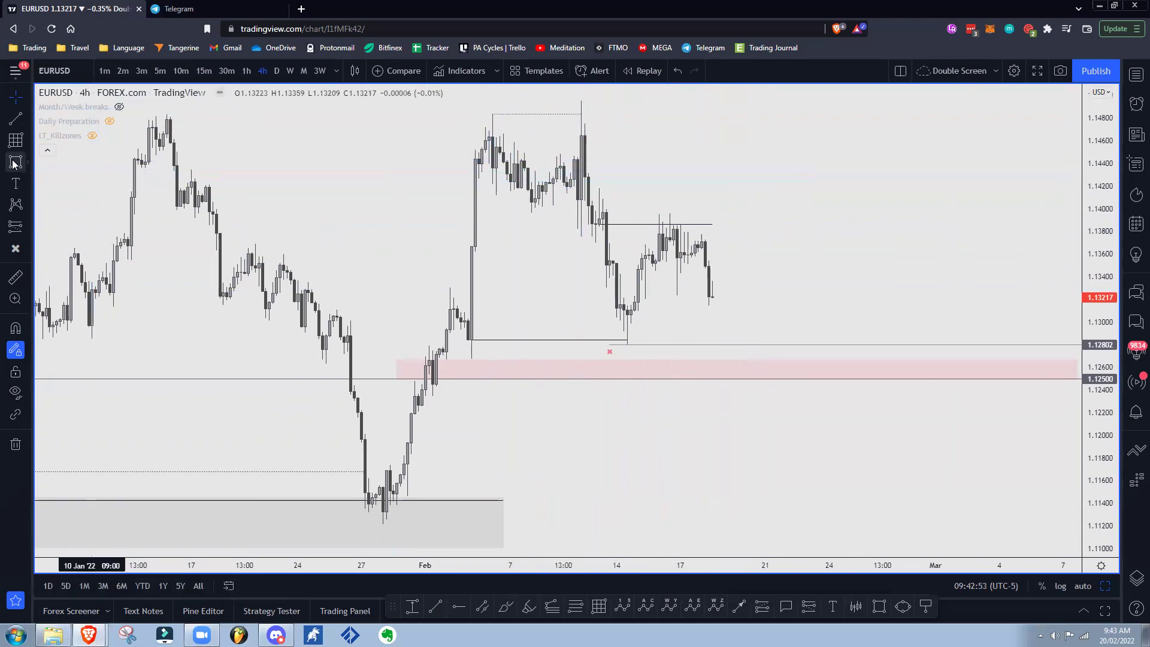
ctrl+click(493, 112)
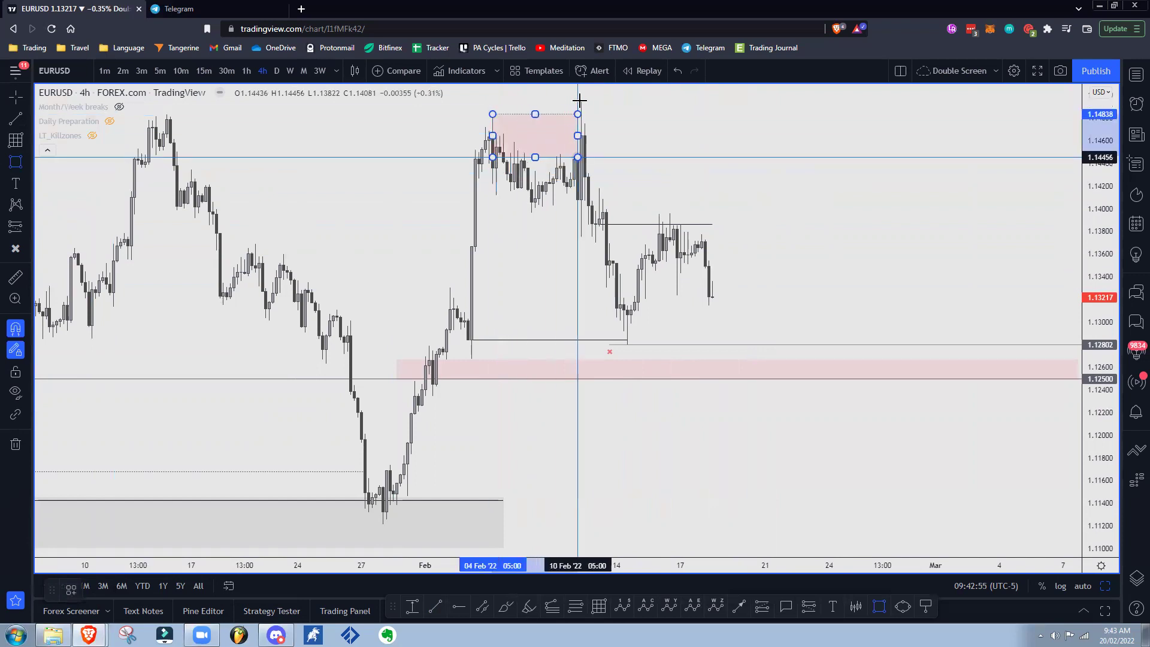
ctrl+click(581, 100)
right_click(582, 100)
mouse_move(629, 123)
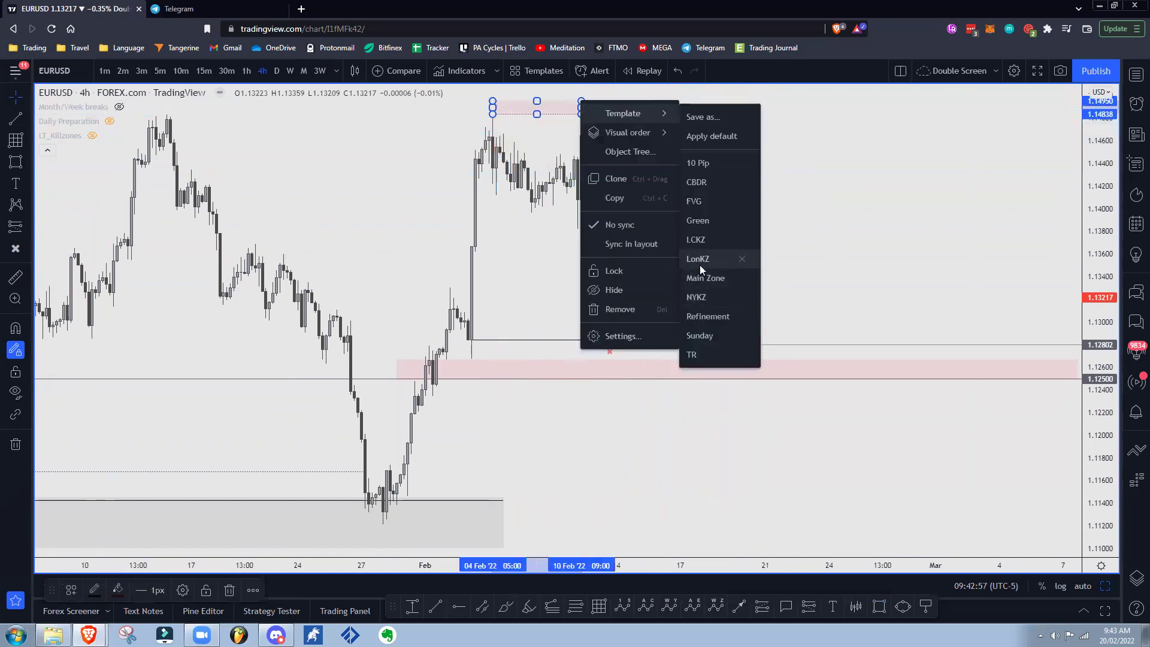
click(698, 220)
click(587, 107)
drag(653, 141, 664, 140)
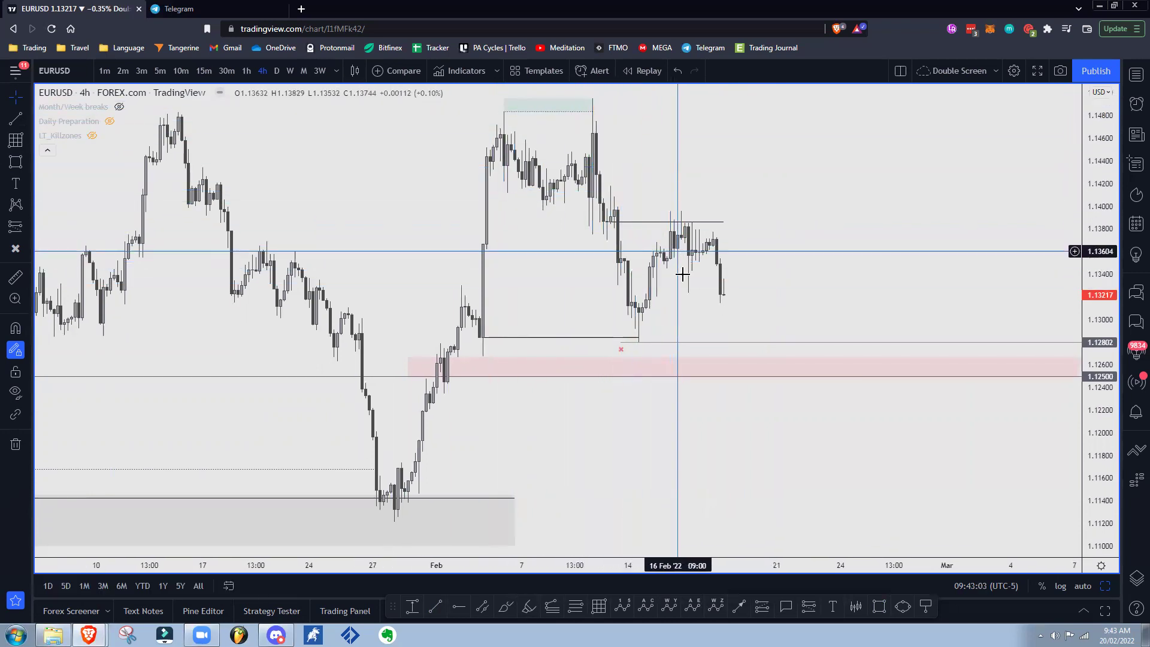
Move the pink x mark directly beneath the 14 February low
drag(686, 315, 684, 294)
drag(620, 323, 640, 327)
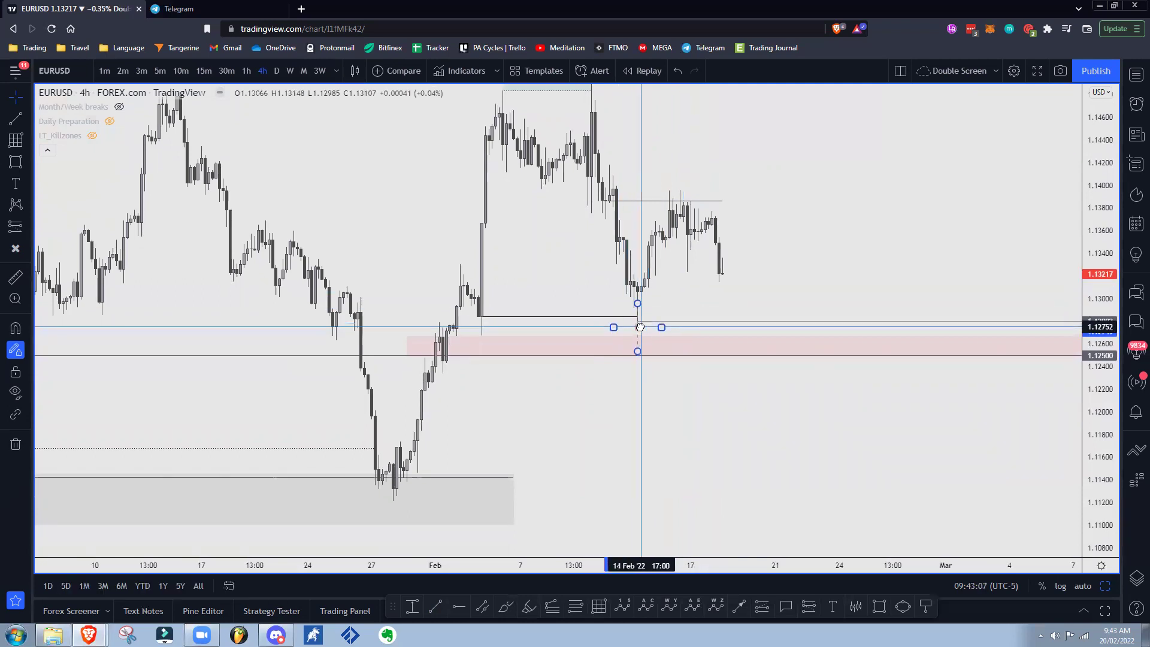
drag(698, 281, 691, 269)
scroll(692, 269, up, 1)
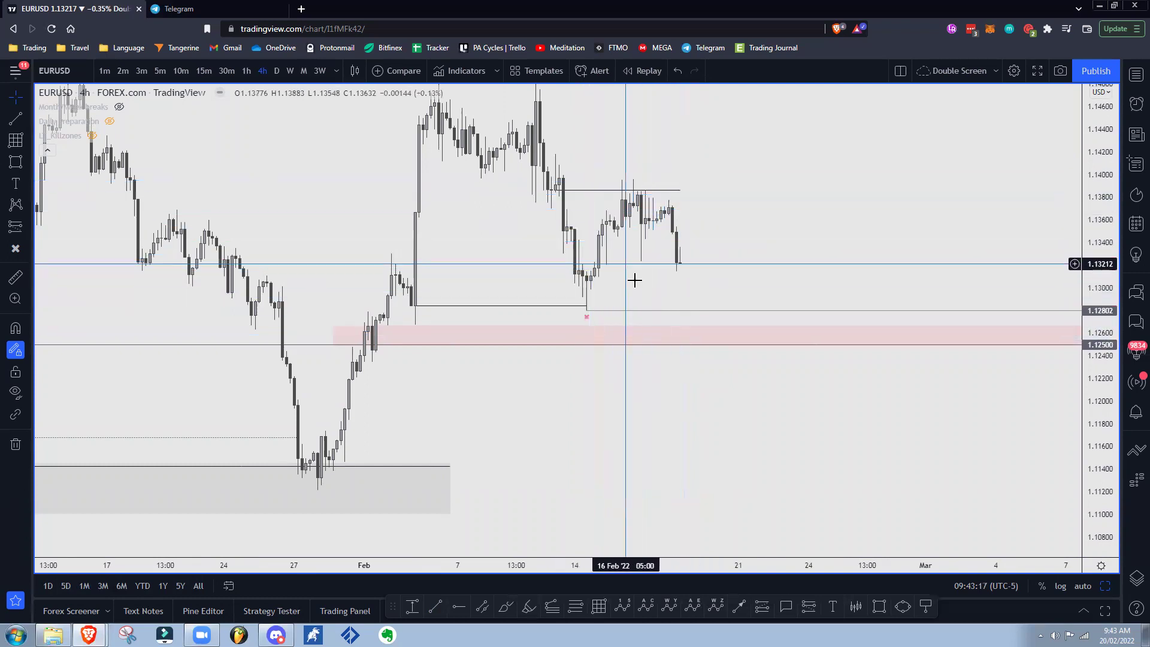
drag(635, 280, 635, 287)
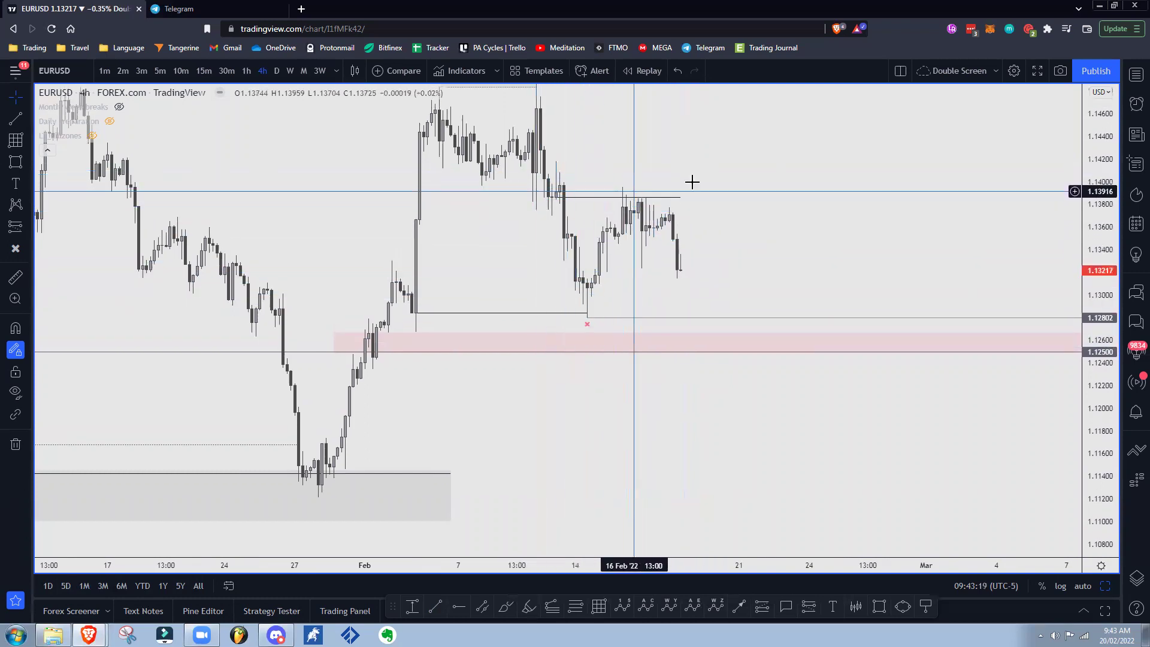
drag(705, 187, 709, 183)
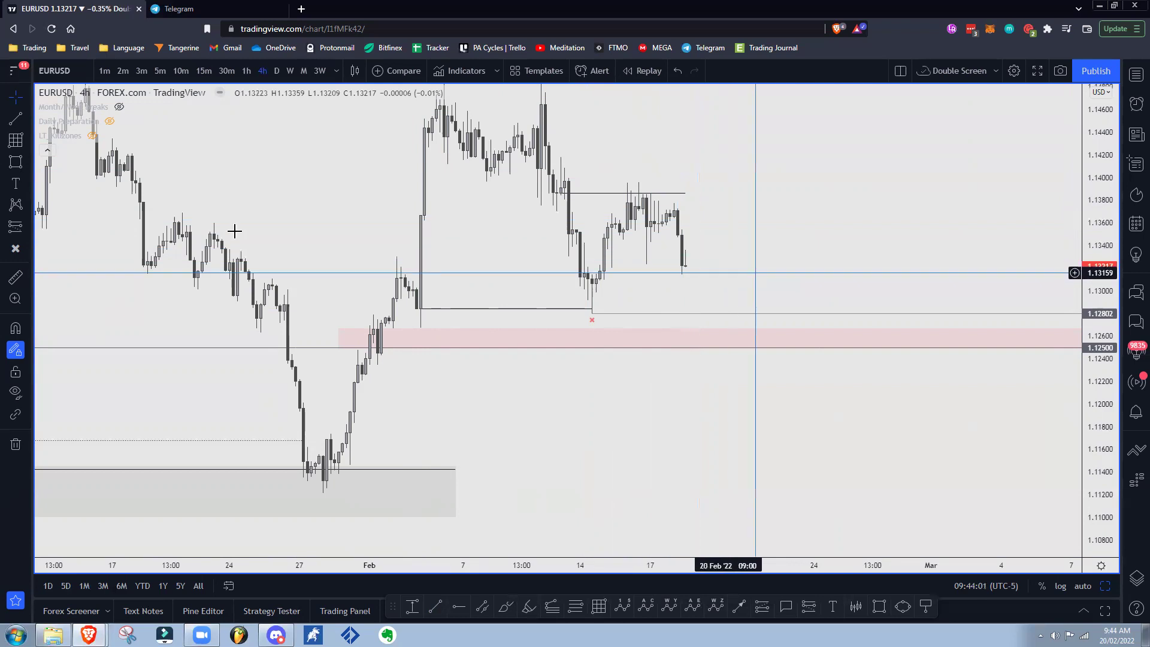
Draw a rectangle between 1.13640 and 1.13545 from 18 February 01:00 to 26 February 13:00 and apply the FVG template
click(673, 217)
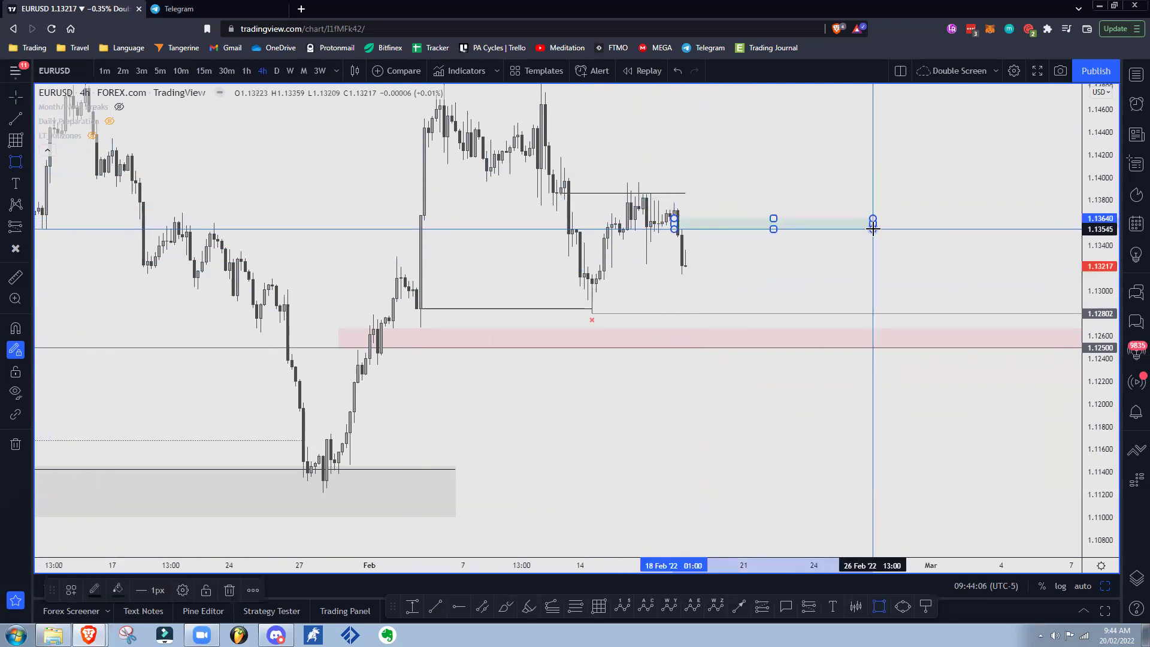
click(873, 229)
right_click(873, 228)
mouse_move(905, 244)
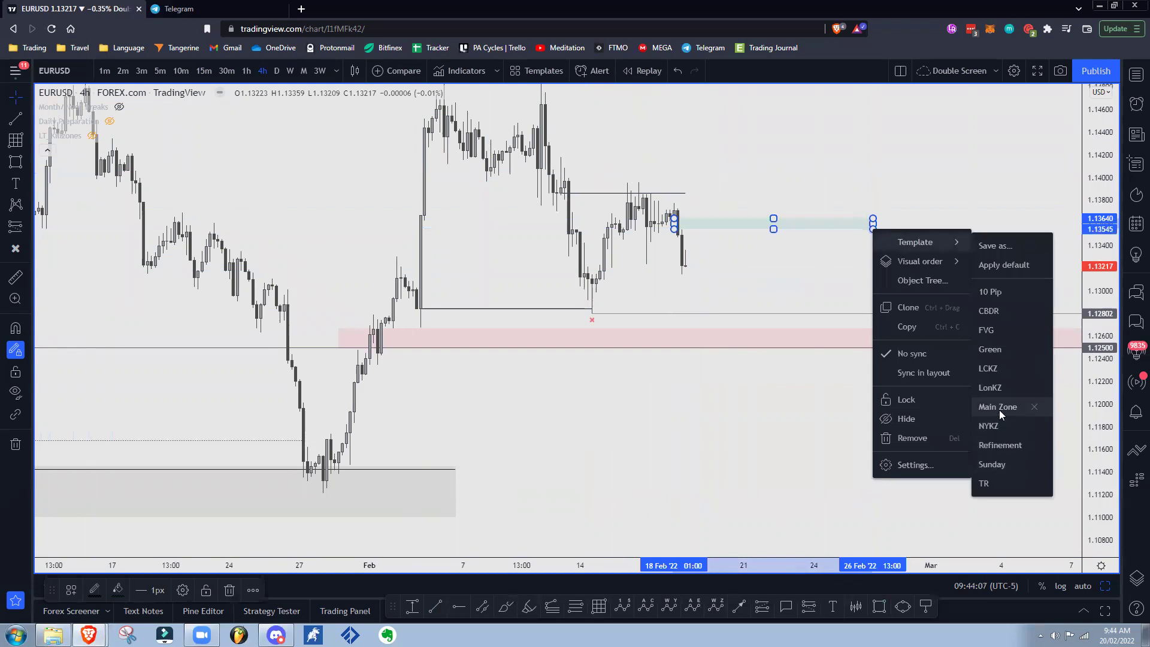
click(988, 329)
click(735, 237)
Clone the small FVG rectangle to 1.13470–1.13366 and move the start of the wide pink zone to 1 February 01:00
mouse_move(716, 228)
ctrl+mouse_down()
mouse_move(712, 250)
mouse_move(679, 238)
mouse_move(678, 249)
ctrl+mouse_up()
click(691, 254)
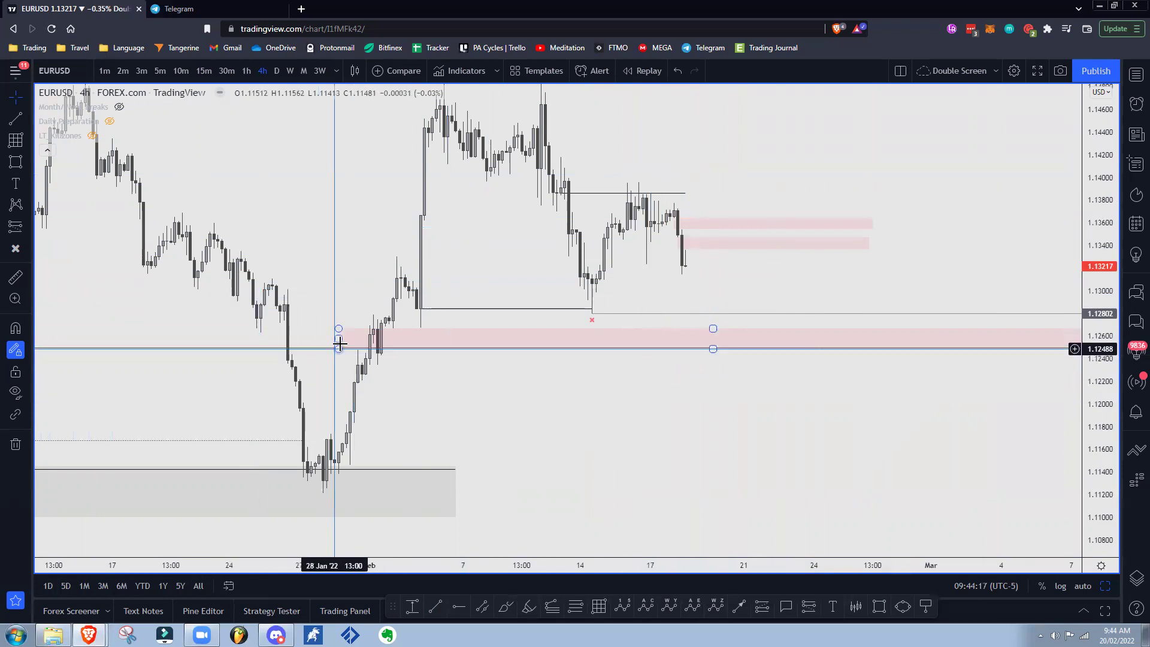
drag(342, 338, 369, 338)
click(903, 381)
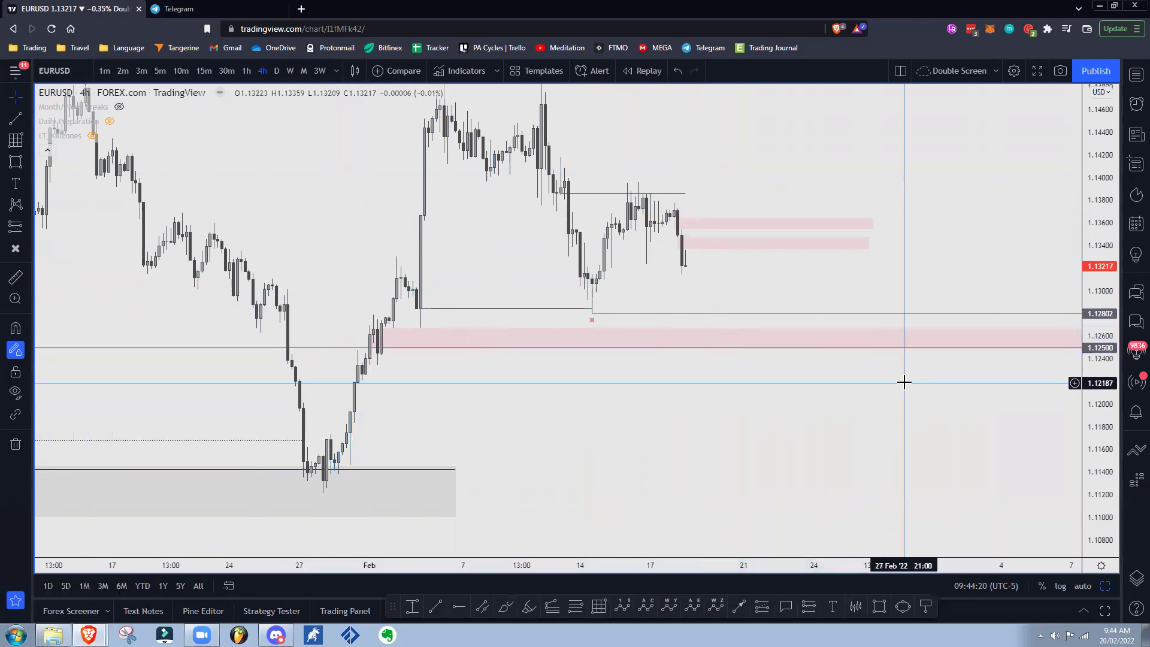
Delete both small FVG rectangles beside the latest candles and the wide pink FVG zone just above 1.1250
drag(848, 245, 856, 245)
key(ctrl+z)
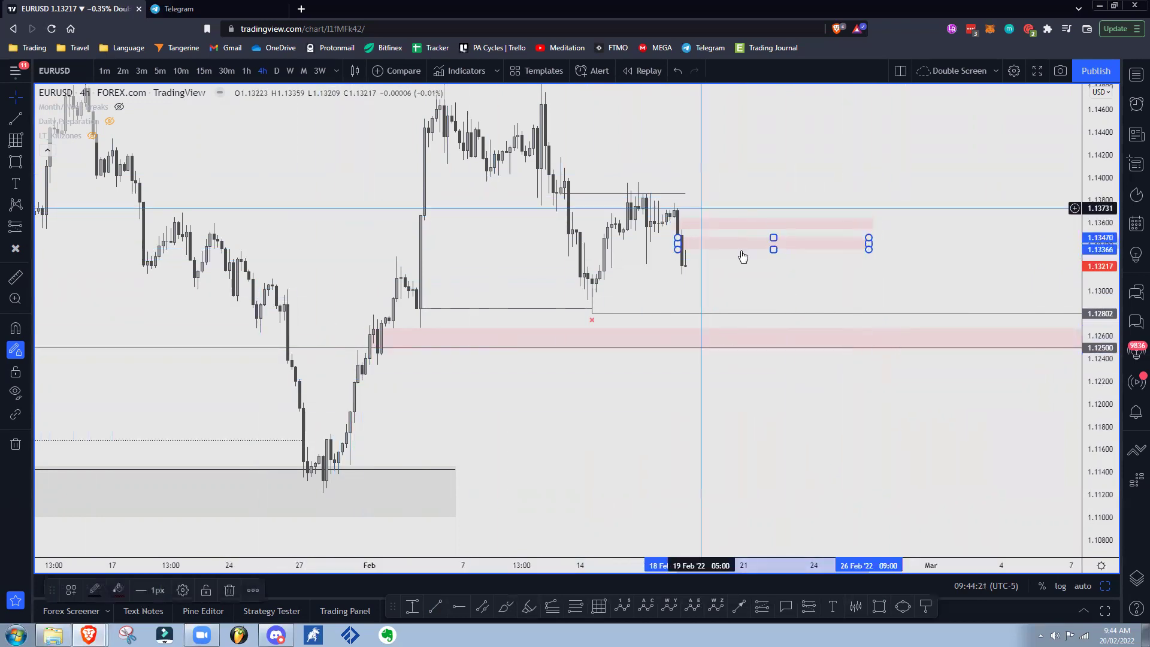
drag(913, 201, 861, 257)
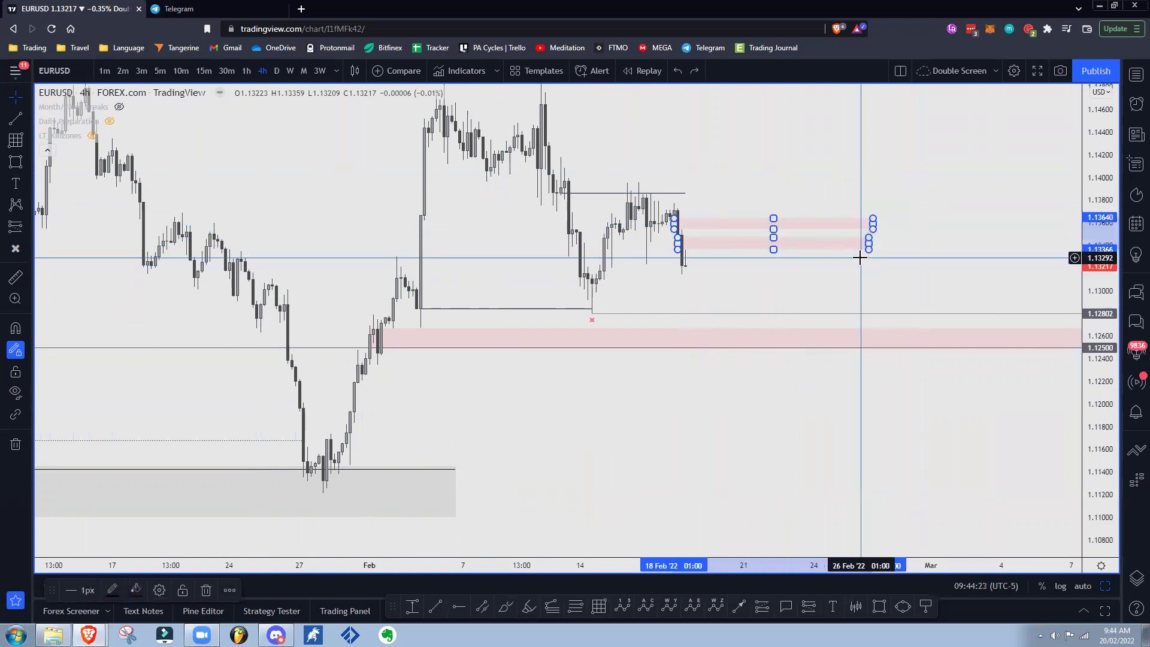
key(Delete)
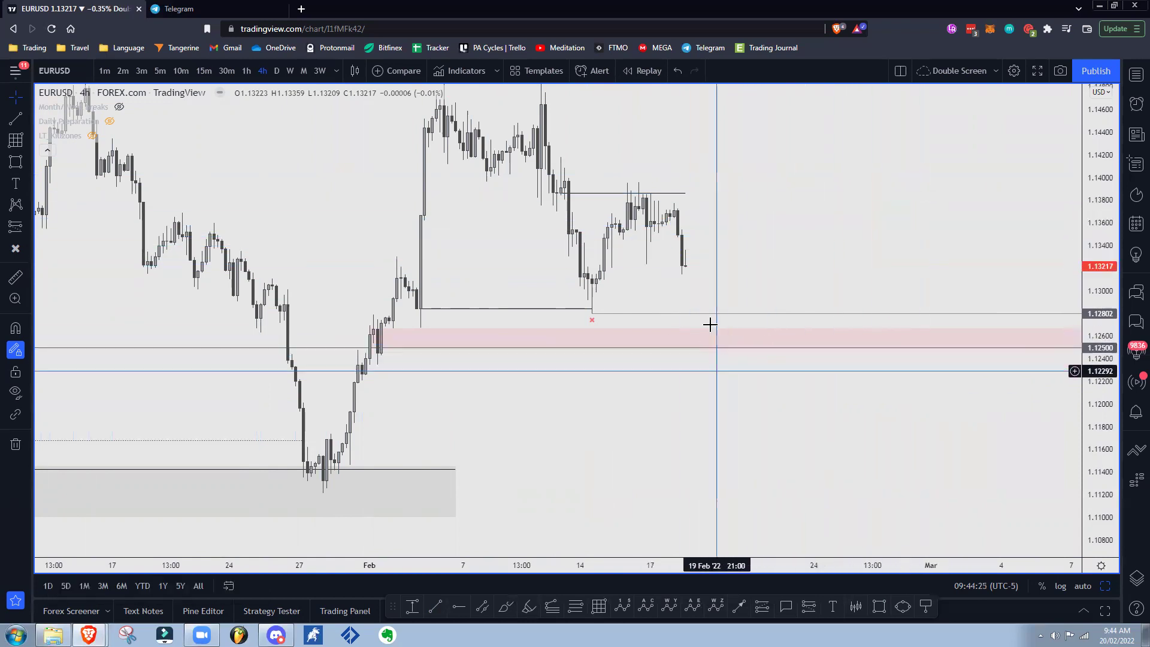
click(436, 334)
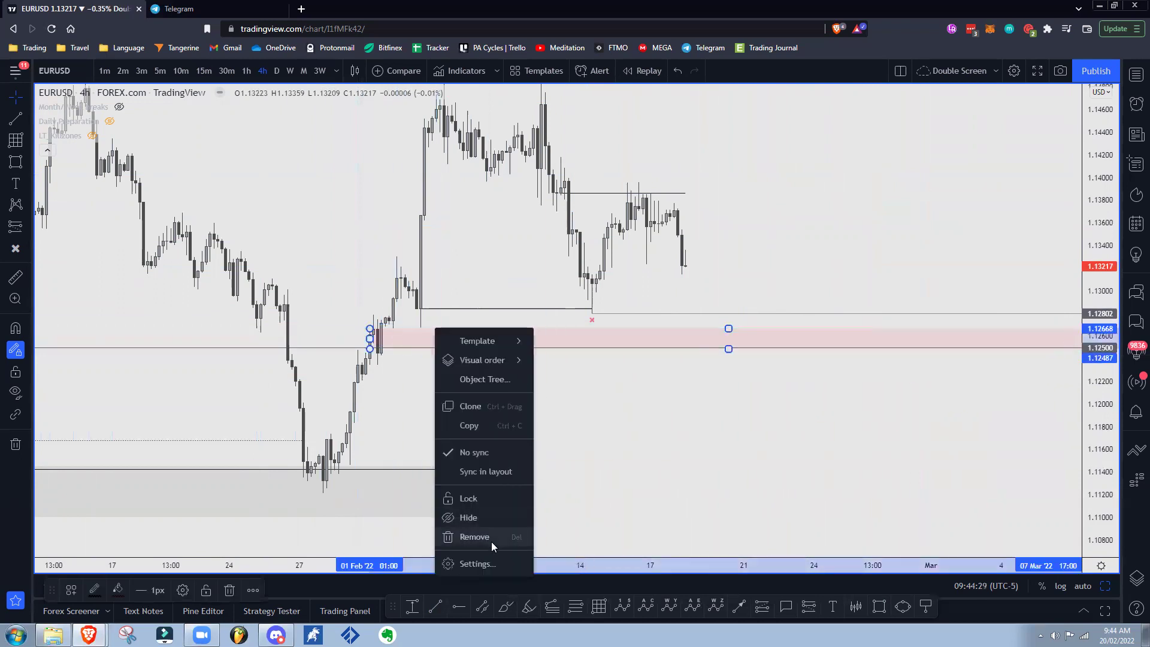
click(491, 542)
Move the 1.12843 trend line to 1.12675, from the 3 February 05:00 low to 11 February 09:00, and apply the Sweep template
click(421, 325)
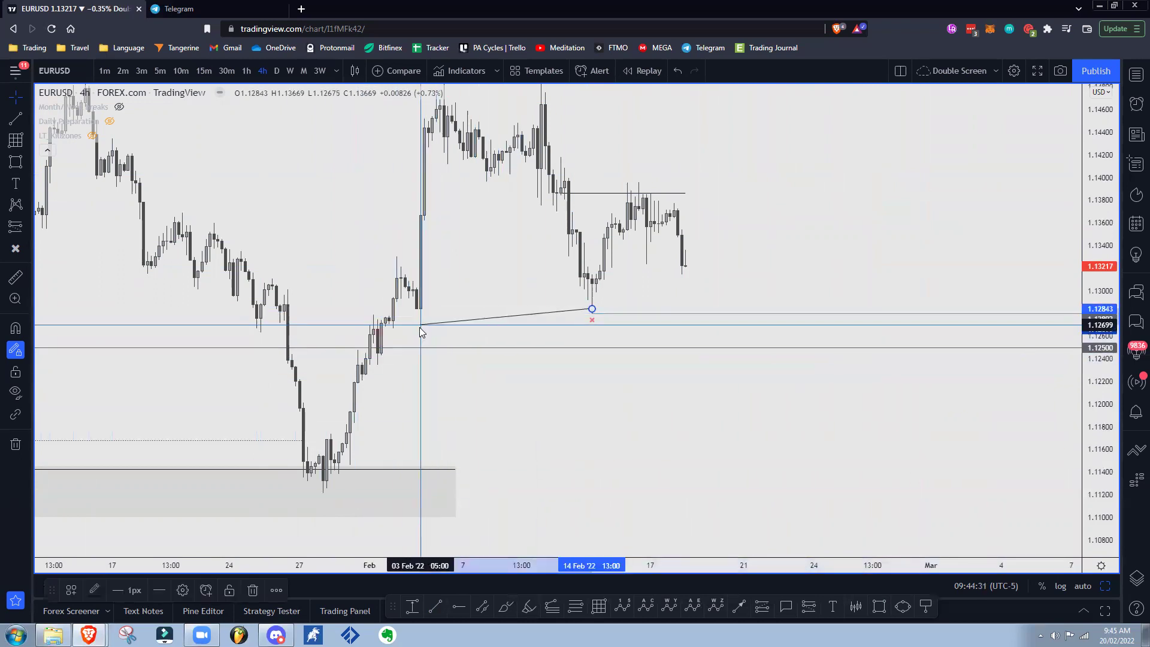
drag(592, 309, 568, 329)
right_click(568, 327)
mouse_move(639, 366)
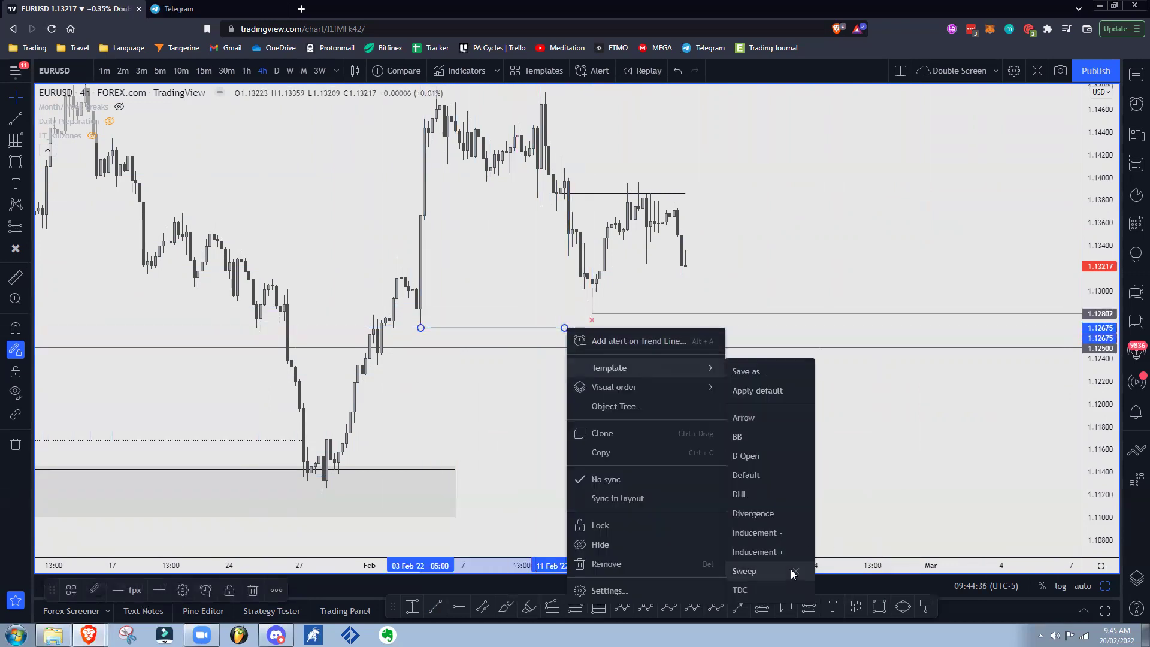
click(759, 573)
click(699, 513)
Shorten the 1.12675 trend line to run from 2 February 01:00 to the 3 February low and apply the Inducement - template
drag(420, 329, 403, 334)
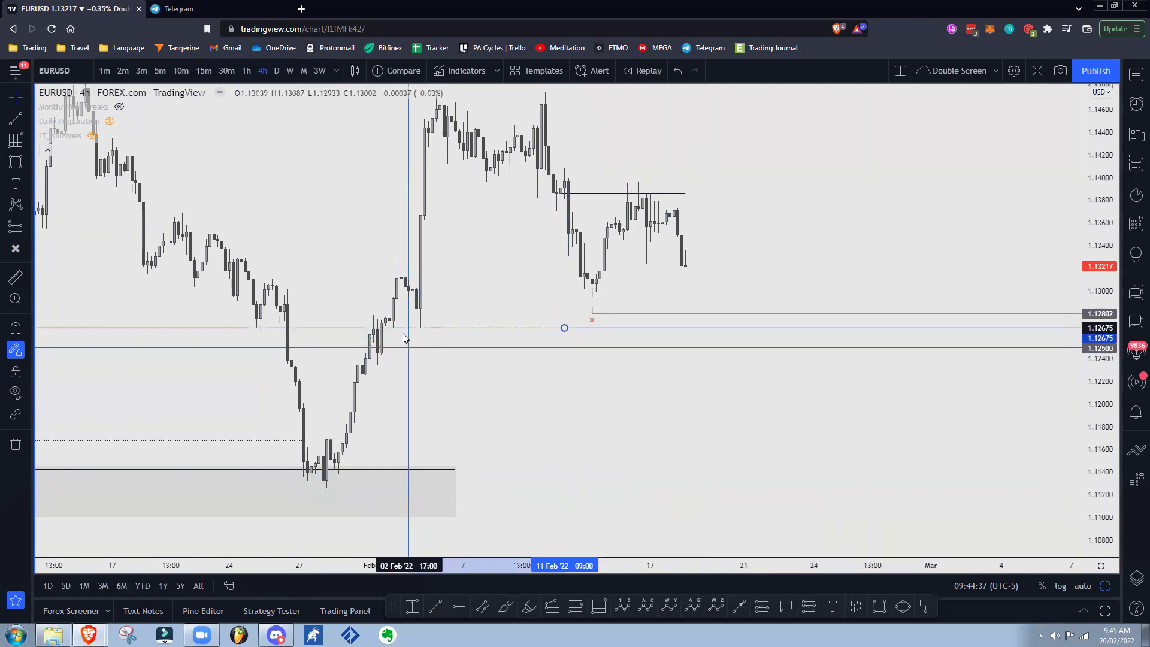
drag(564, 328, 423, 332)
click(477, 313)
right_click(429, 328)
right_click(423, 328)
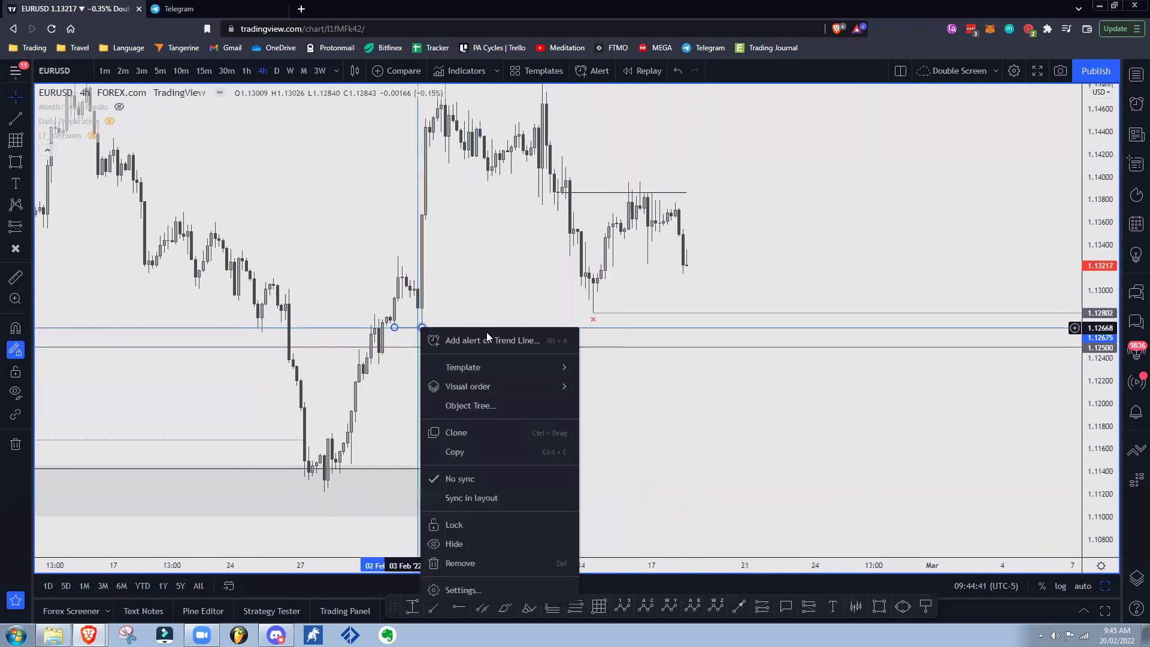
mouse_move(491, 367)
click(624, 533)
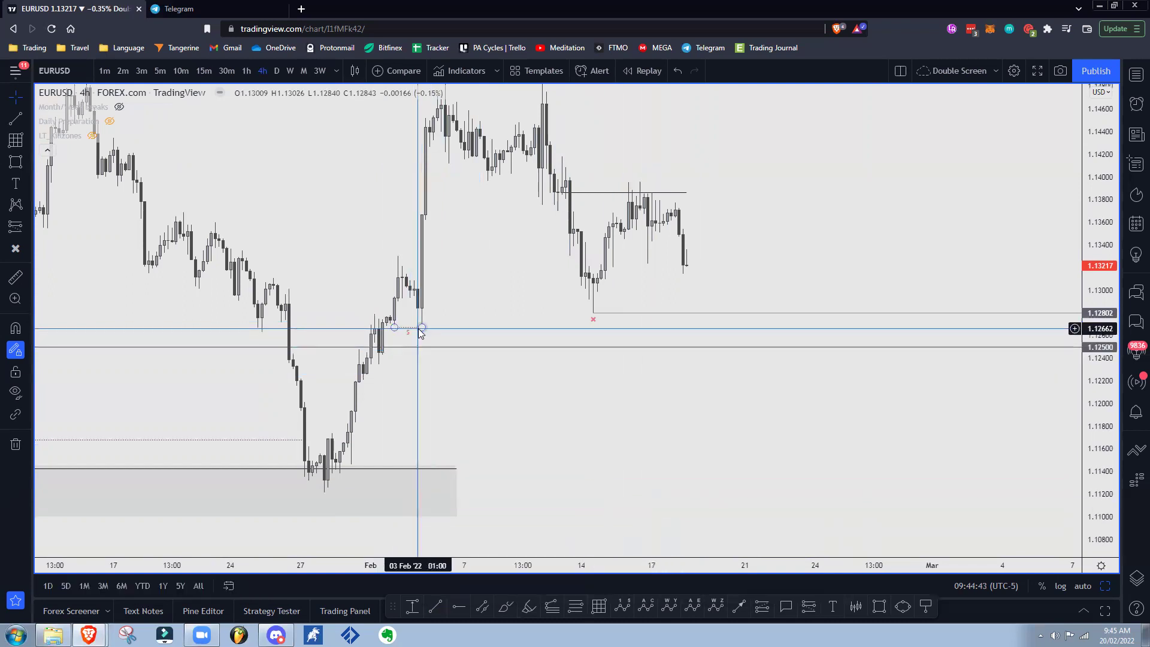
Extend the inducement line at 1.12675 to just past the 14 February low
click(465, 313)
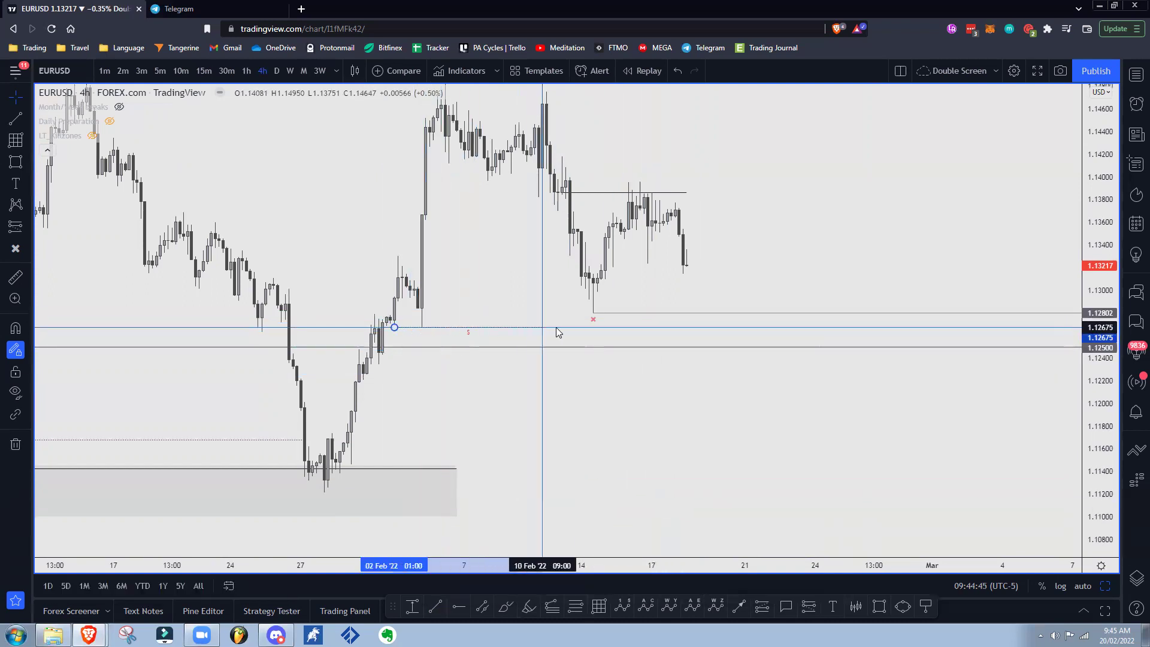
drag(596, 329, 597, 328)
click(797, 255)
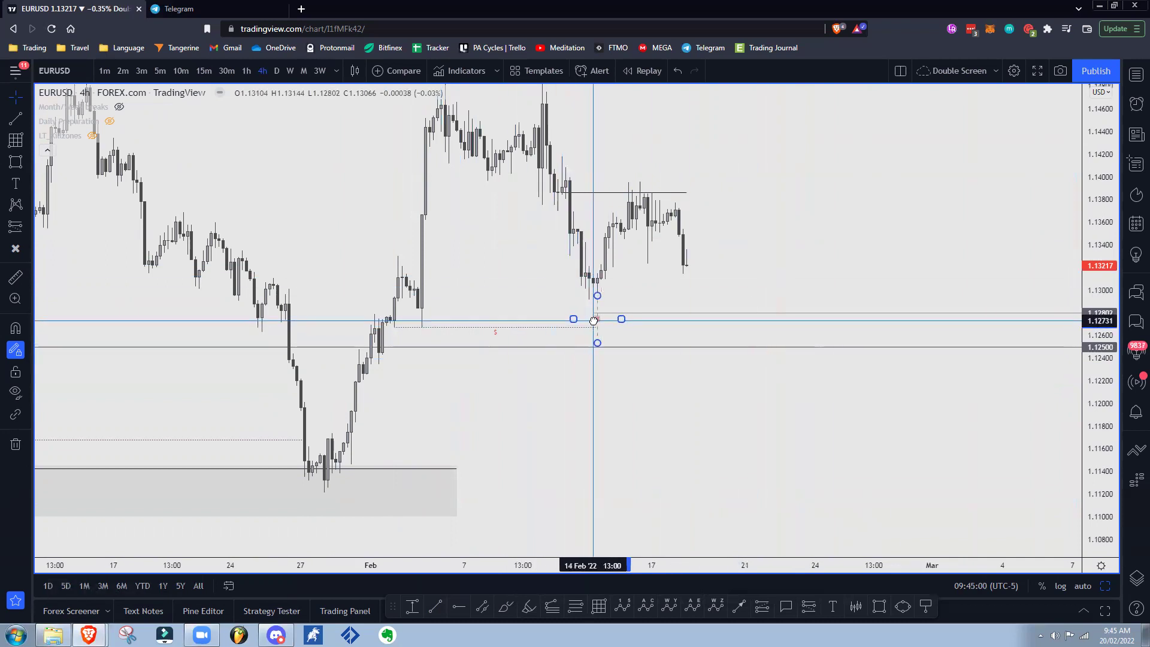
click(755, 271)
Switch the EURUSD chart to the 1-hour timeframe
click(246, 71)
click(1083, 586)
drag(1094, 535, 1096, 480)
drag(868, 437, 942, 163)
scroll(950, 174, down, 4)
scroll(952, 175, down, 2)
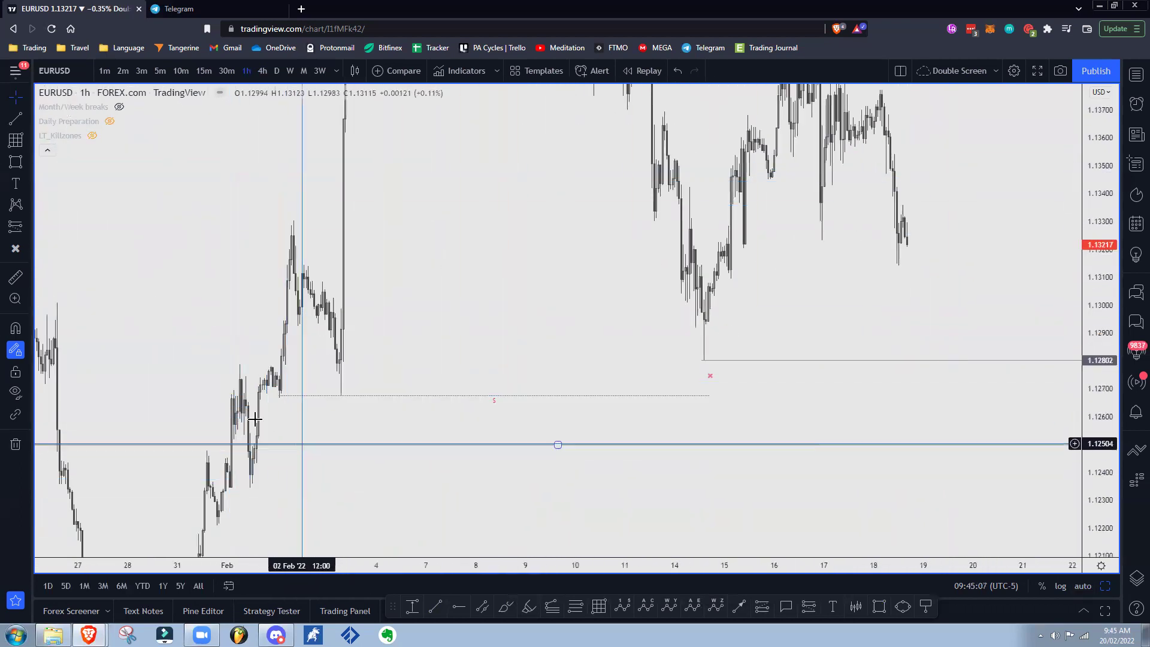
Examine the 1-hour price action from the late January low through the 1.1250 level up to the latest 18 February candles
drag(280, 403, 295, 333)
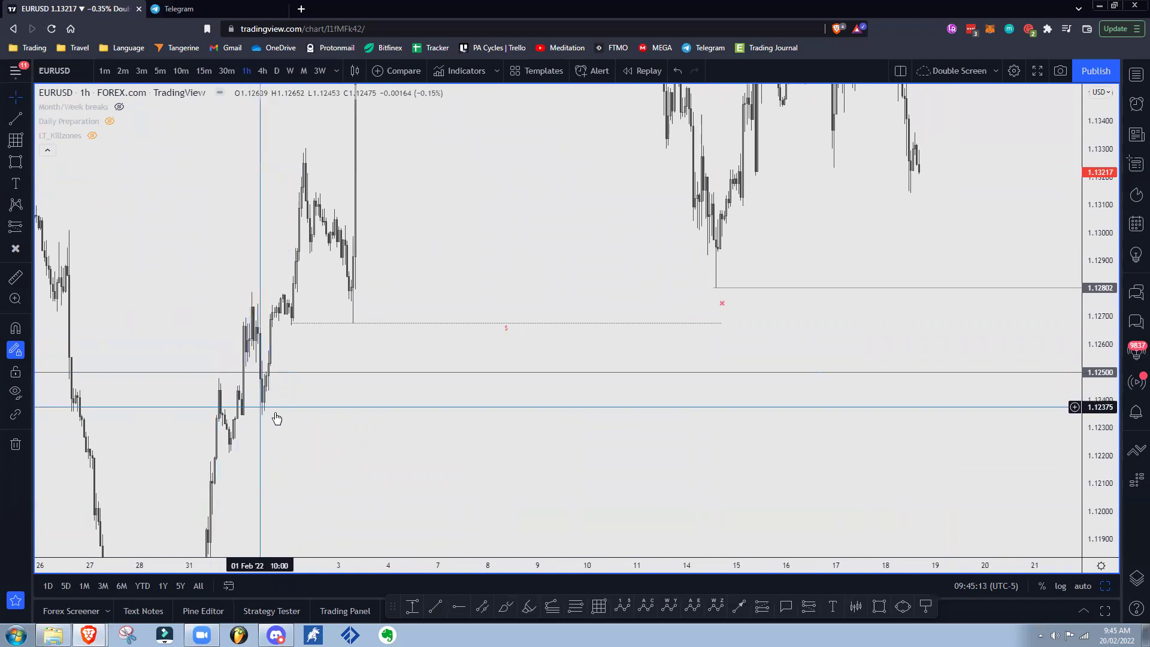
drag(277, 405, 273, 348)
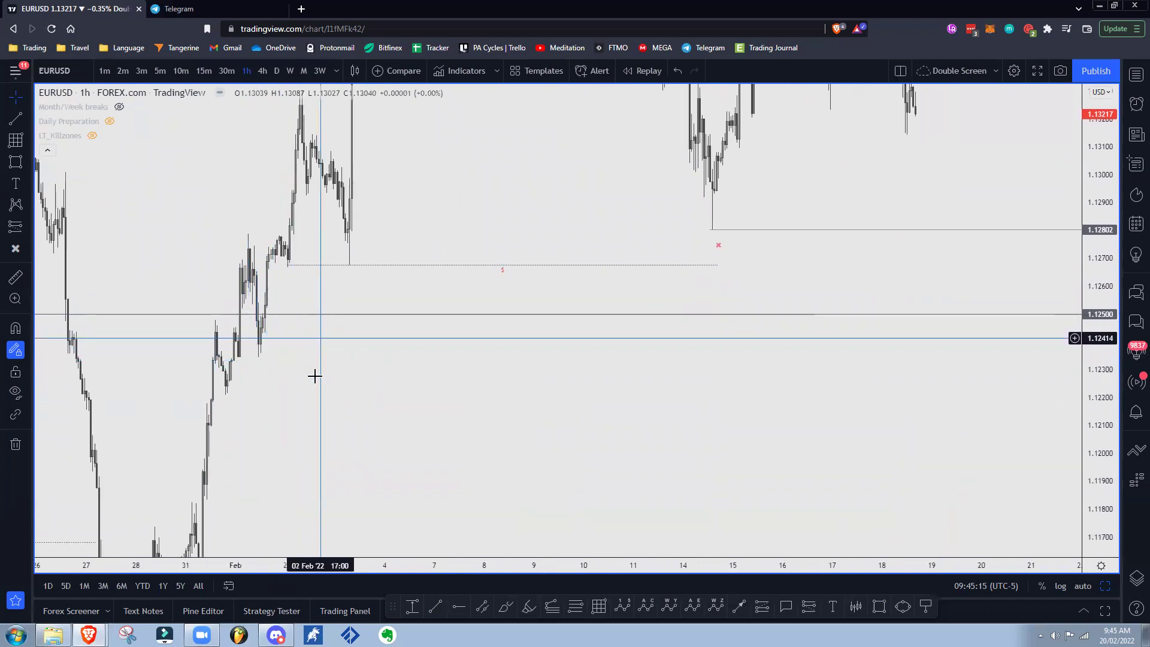
drag(1086, 411, 1086, 467)
drag(273, 338, 376, 298)
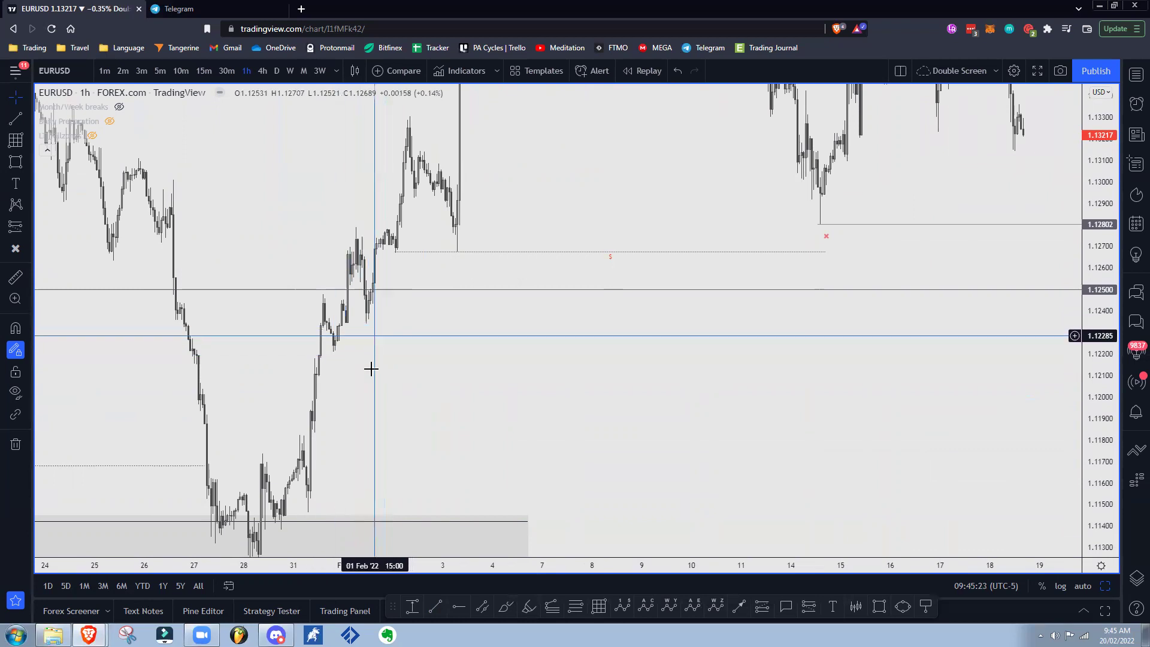
drag(372, 369, 375, 335)
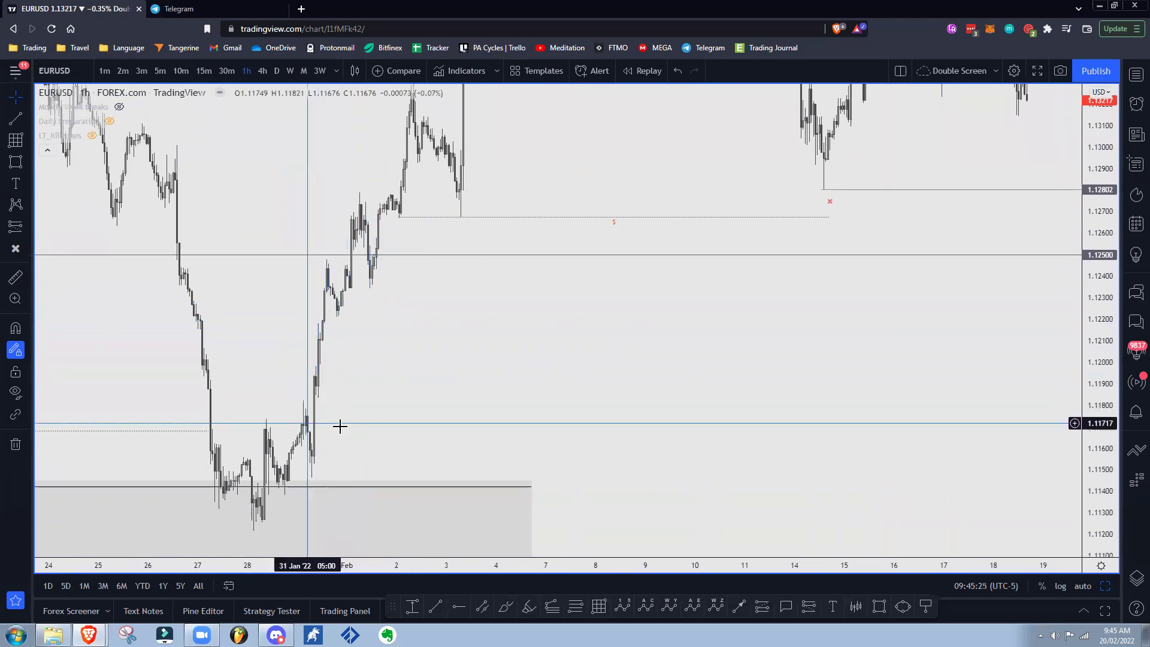
drag(375, 433, 348, 369)
scroll(592, 341, down, 1)
drag(594, 340, 534, 369)
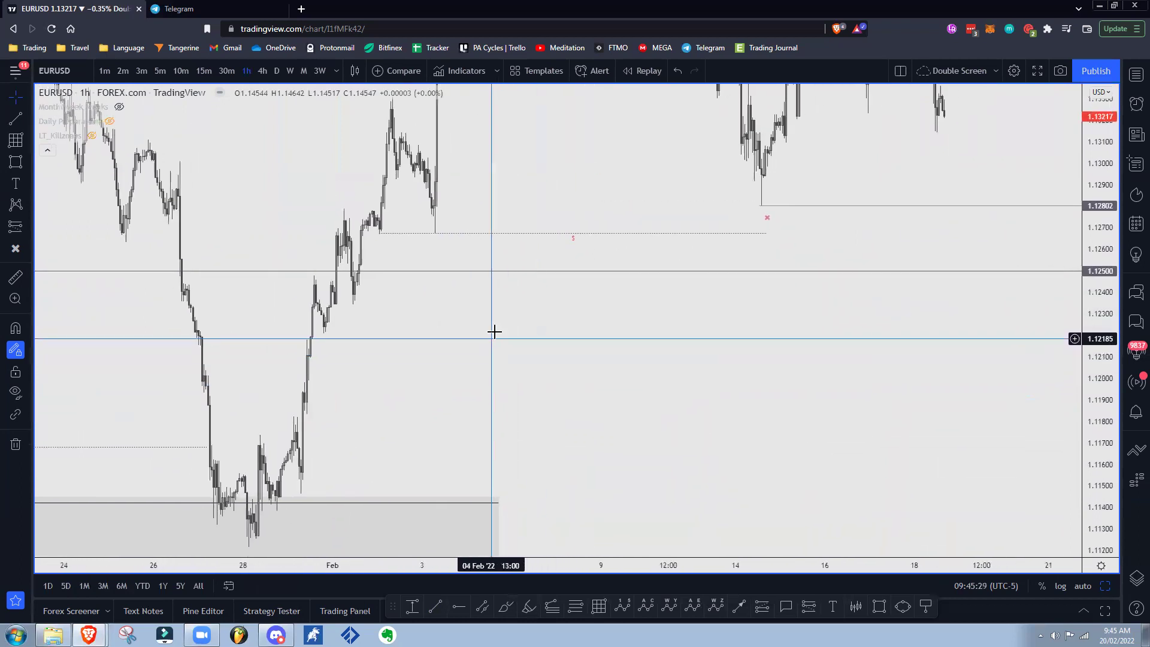
drag(409, 331, 363, 372)
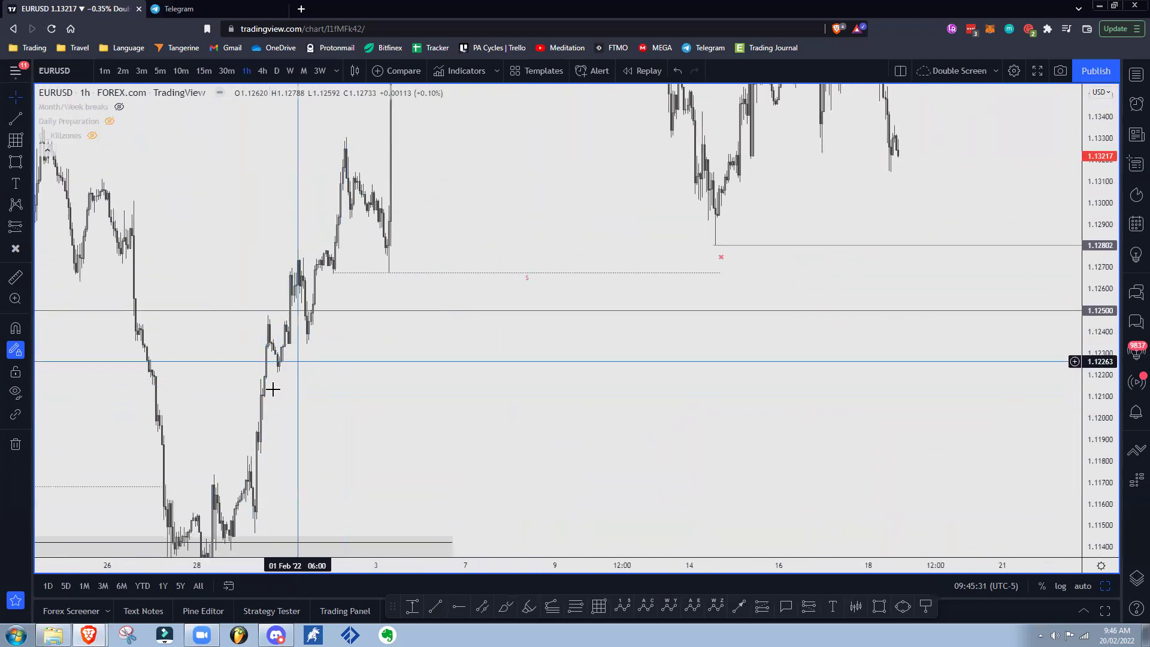
drag(661, 367, 485, 457)
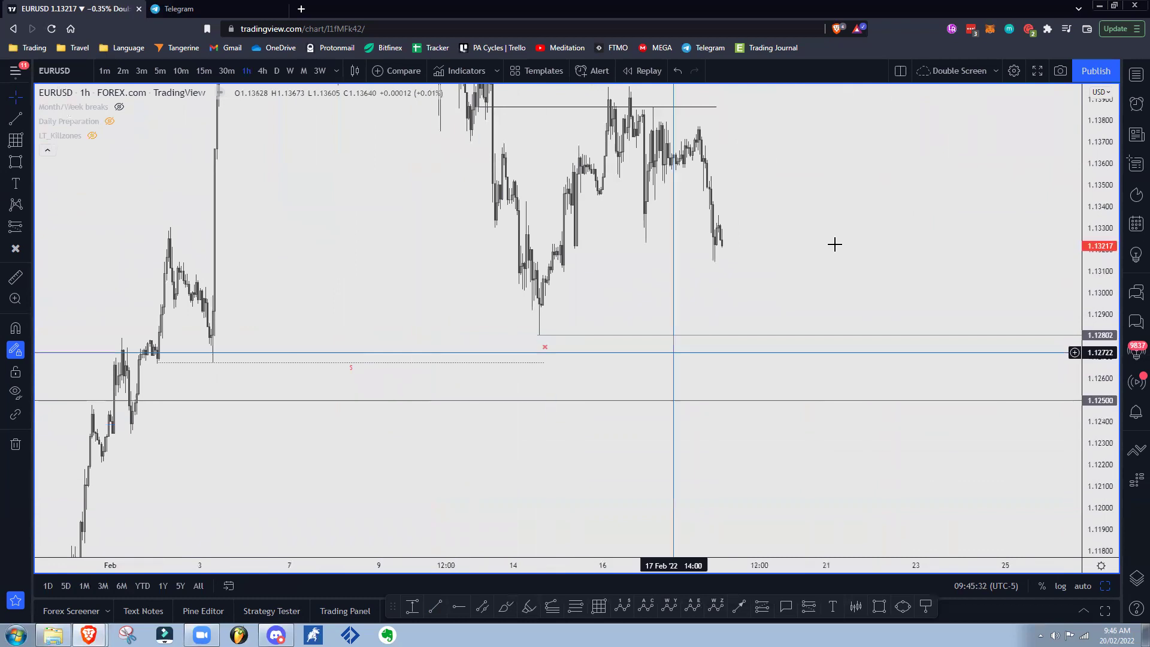
drag(1098, 269, 1099, 323)
drag(889, 244, 910, 286)
scroll(715, 291, up, 1)
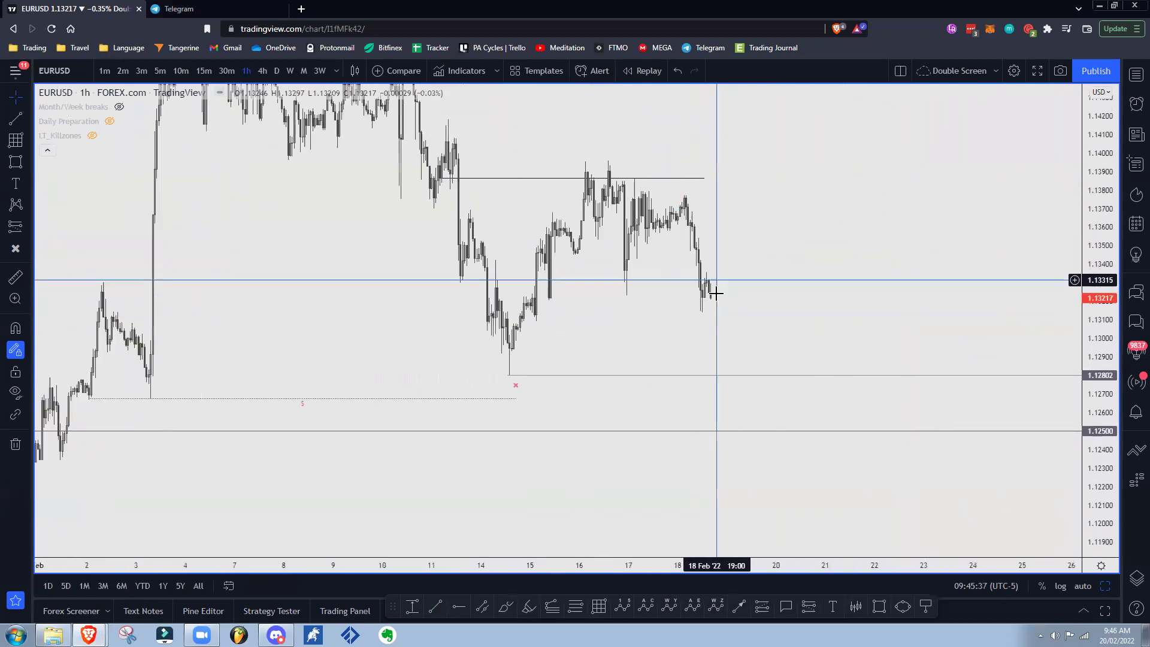
Nudge the red x mark so it sits directly beneath the 14 February low
drag(516, 386, 510, 385)
click(595, 327)
scroll(593, 319, up, 2)
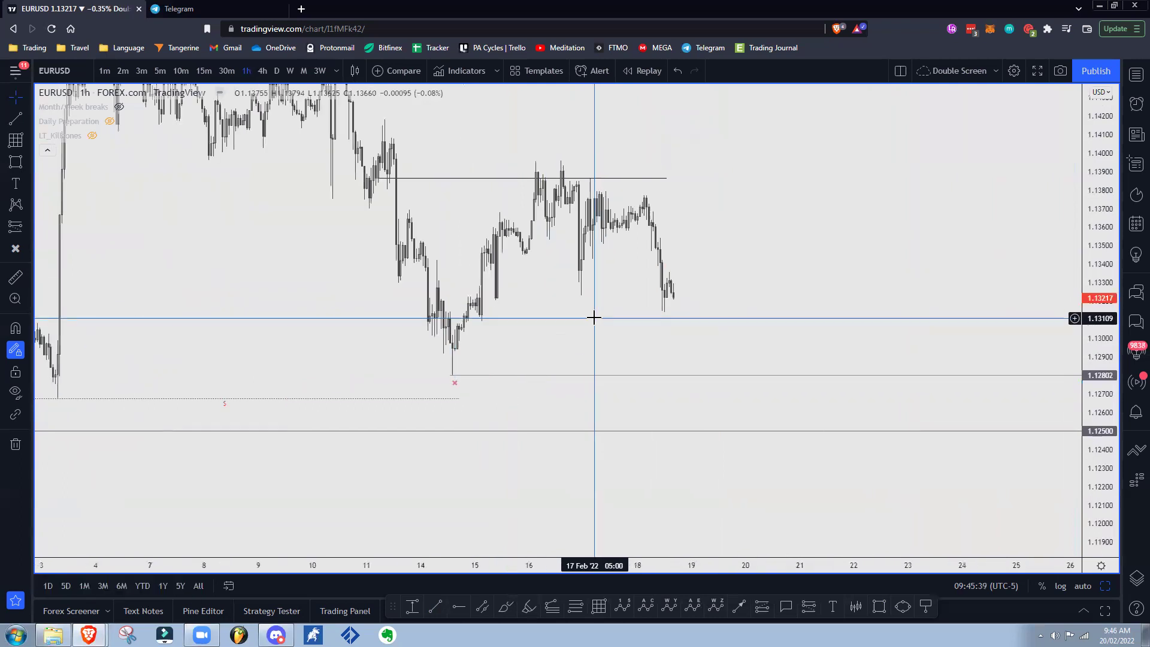
Draw level lines from 15 February at 1.13682 and 1.13451, giving the lower one the Default template and ending it at the 16 February drop
drag(554, 325, 547, 328)
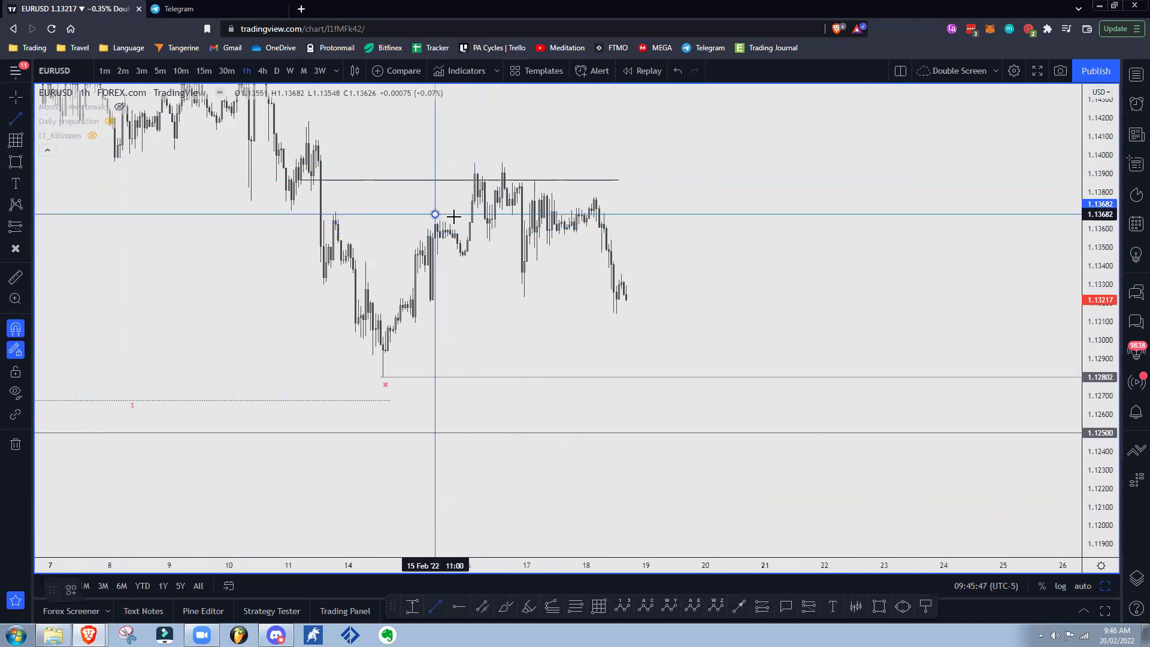
right_click(520, 256)
mouse_move(577, 297)
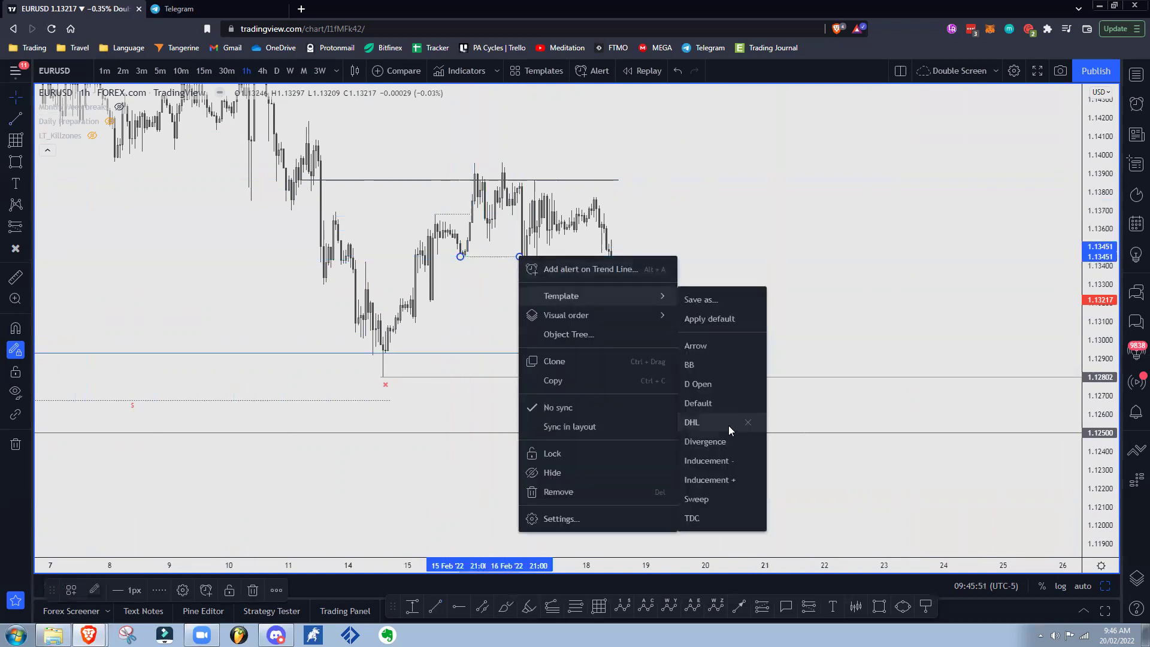
click(719, 404)
click(671, 303)
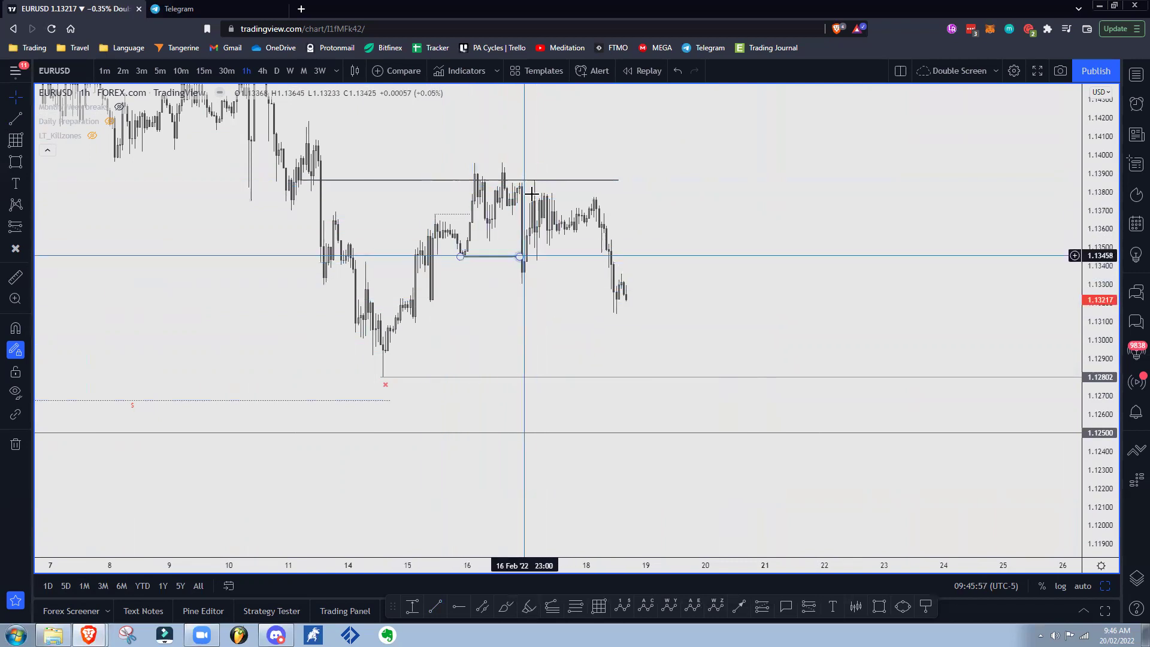
drag(519, 257, 522, 257)
click(742, 290)
Draw a shaded rectangle over the consolidation from 17 February 01:00 to 18 February 05:00, between 1.13574 and about 1.1378
drag(667, 228, 707, 220)
scroll(707, 221, up, 2)
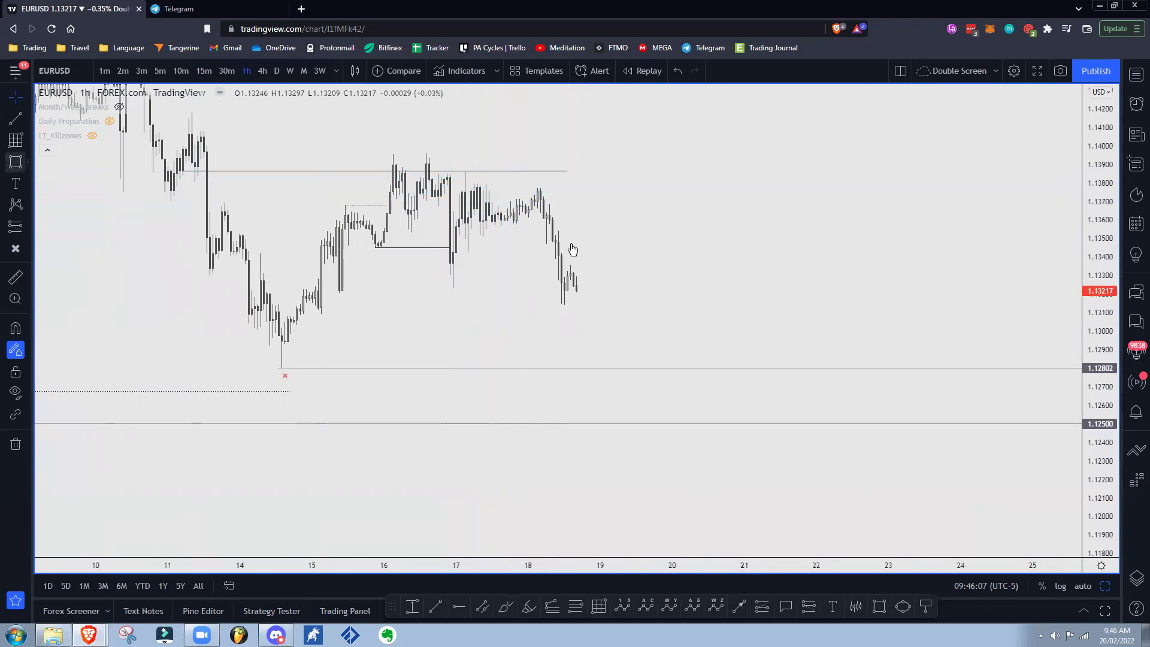
drag(459, 223, 552, 190)
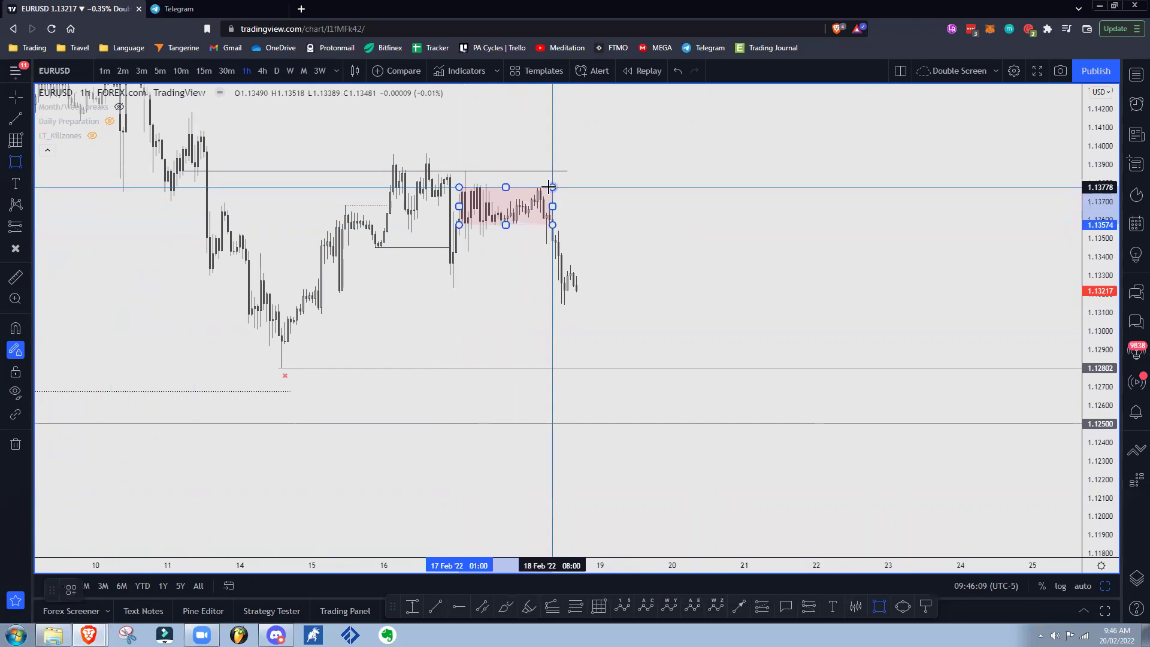
click(543, 185)
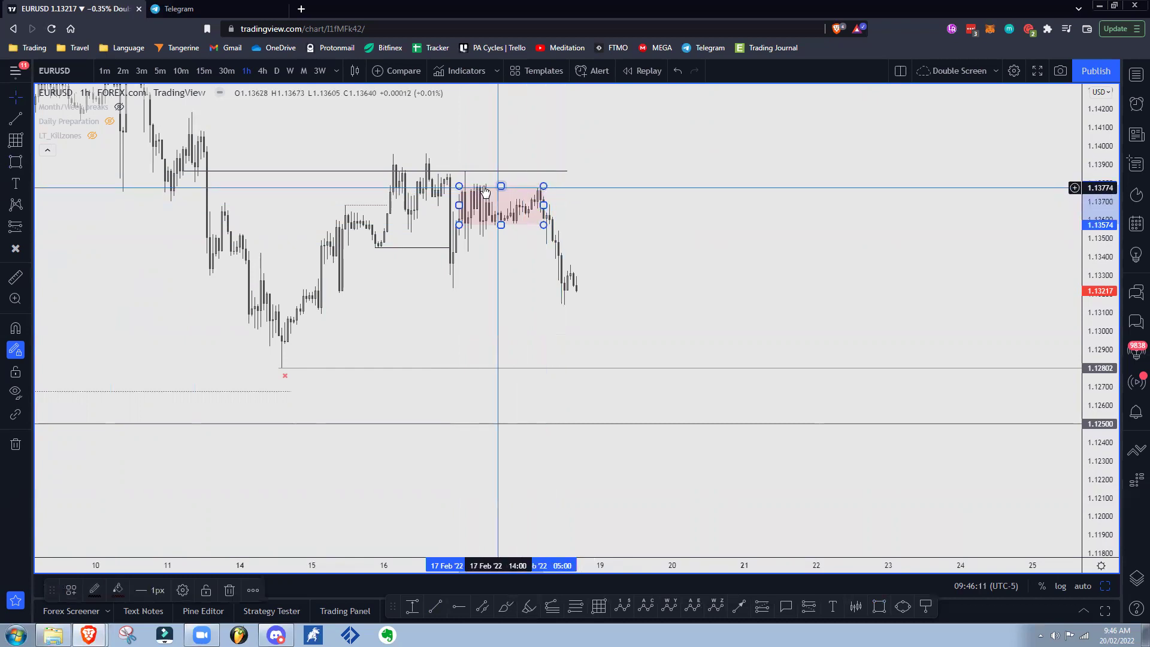
drag(592, 198, 686, 198)
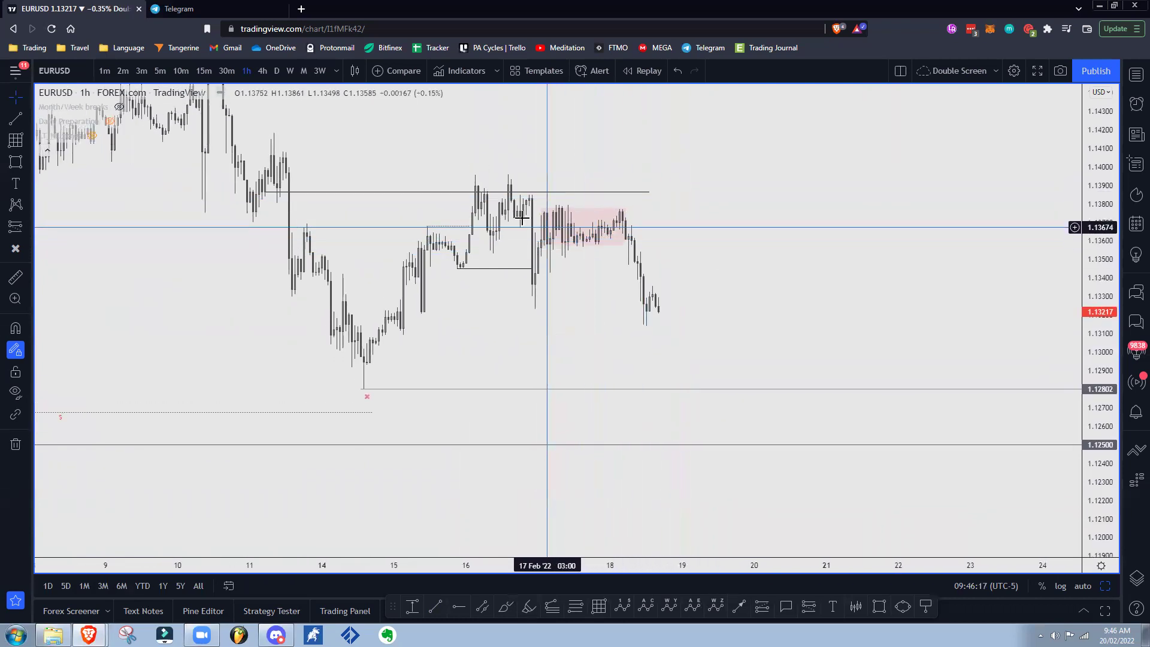
Sketch the swing path with the brush from 15 to 18 February, marking the range high near 1.1397 and low near 1.1323
scroll(596, 165, left, 1)
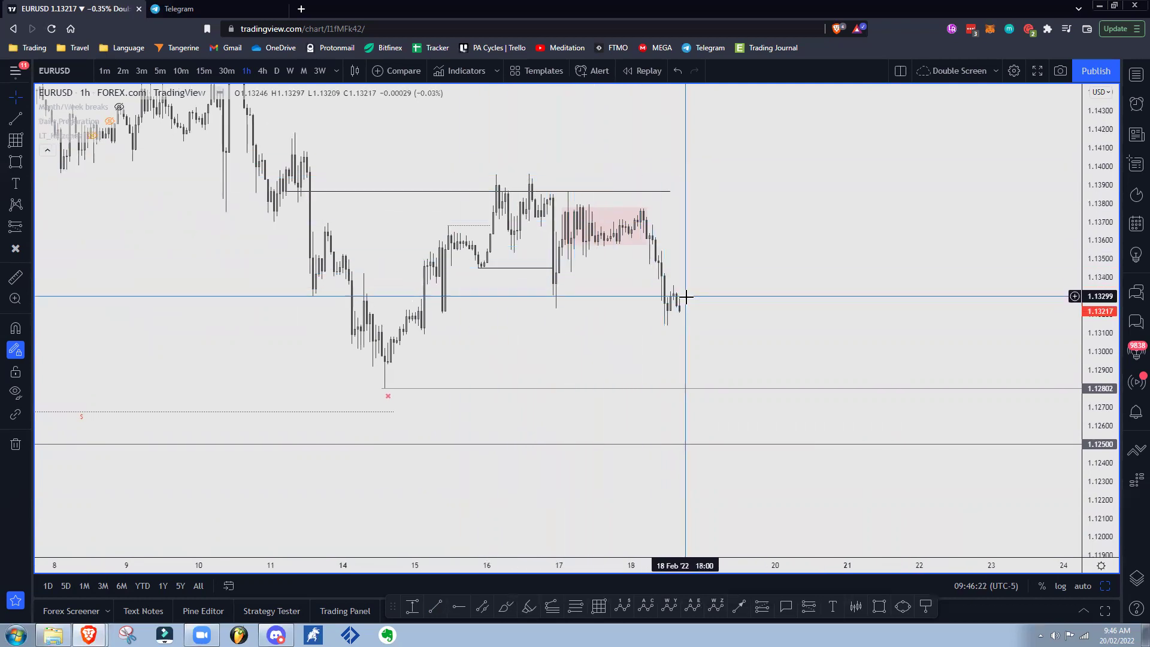
click(29, 160)
click(66, 162)
mouse_move(447, 234)
mouse_down()
mouse_move(468, 228)
mouse_move(492, 272)
mouse_move(515, 176)
mouse_up()
drag(544, 276, 552, 310)
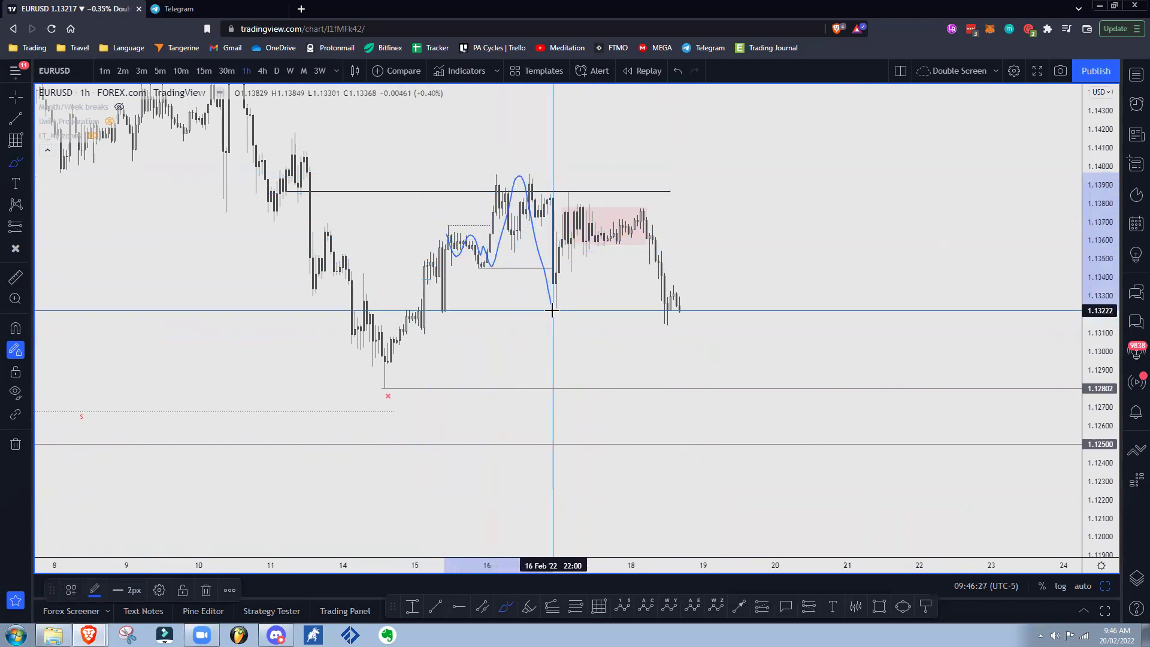
drag(499, 172, 594, 176)
mouse_move(535, 308)
mouse_down()
mouse_move(614, 303)
mouse_move(570, 240)
mouse_move(581, 190)
mouse_move(664, 323)
mouse_up()
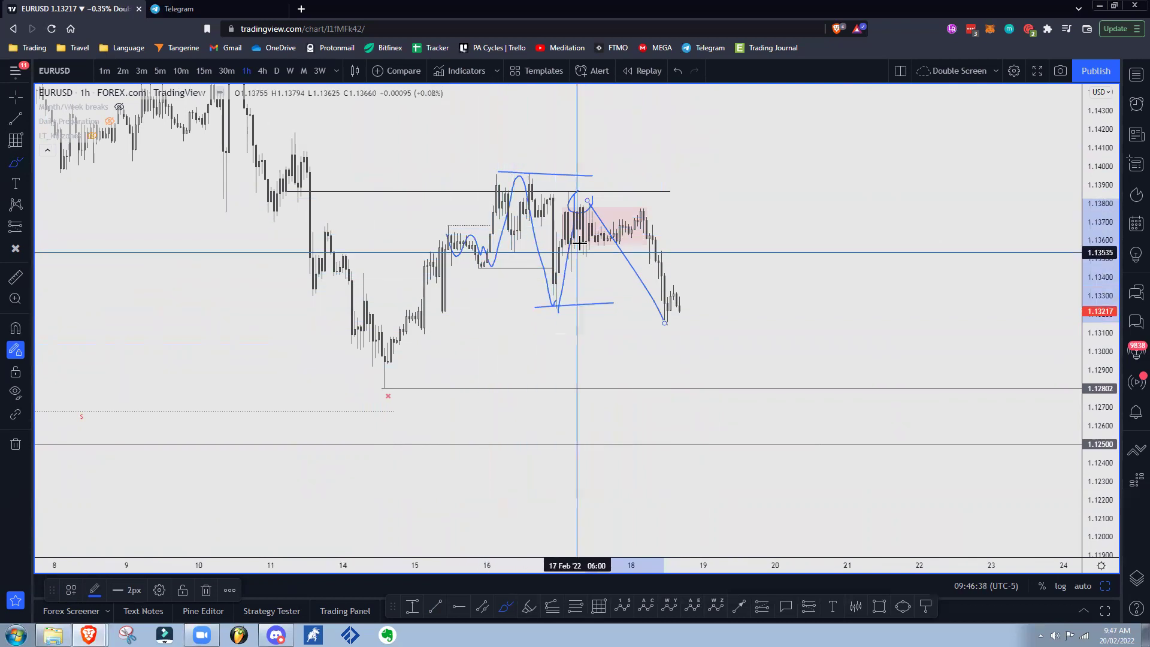
Undo all brush strokes of the 15 to 18 February swing sketch
key(ctrl+z)
key(ctrl+z)
key(ctrl+z)
key(ctrl+z)
key(ctrl+z)
key(ctrl+z)
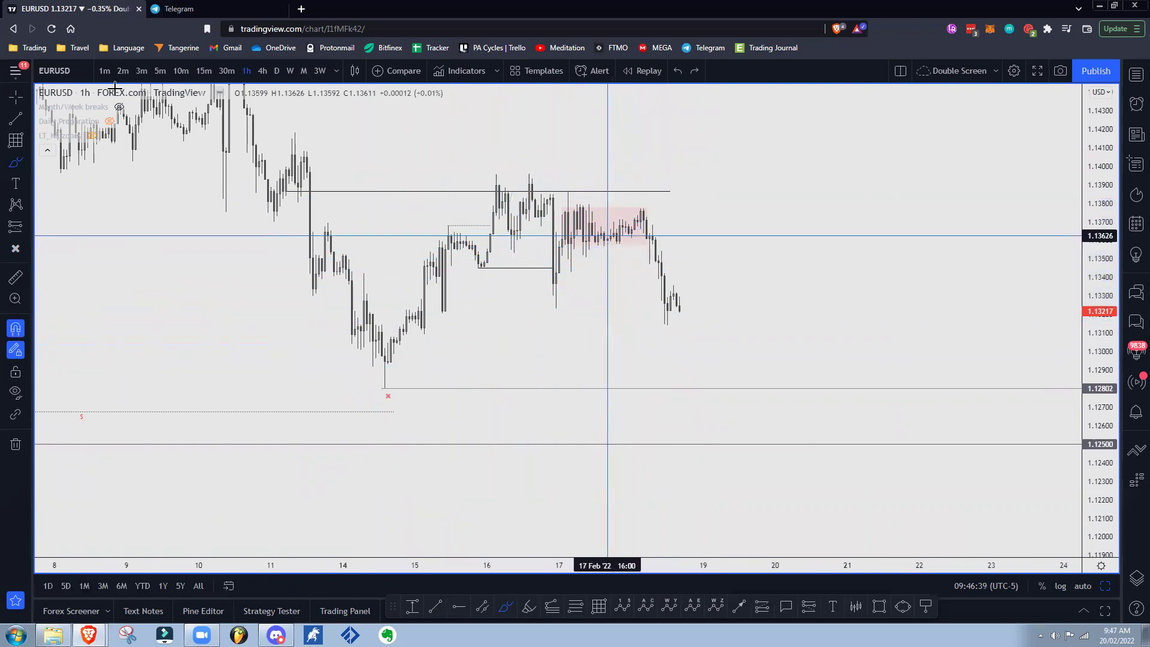
View the same price action on the 15-minute timeframe and return to the 1-hour chart
click(203, 71)
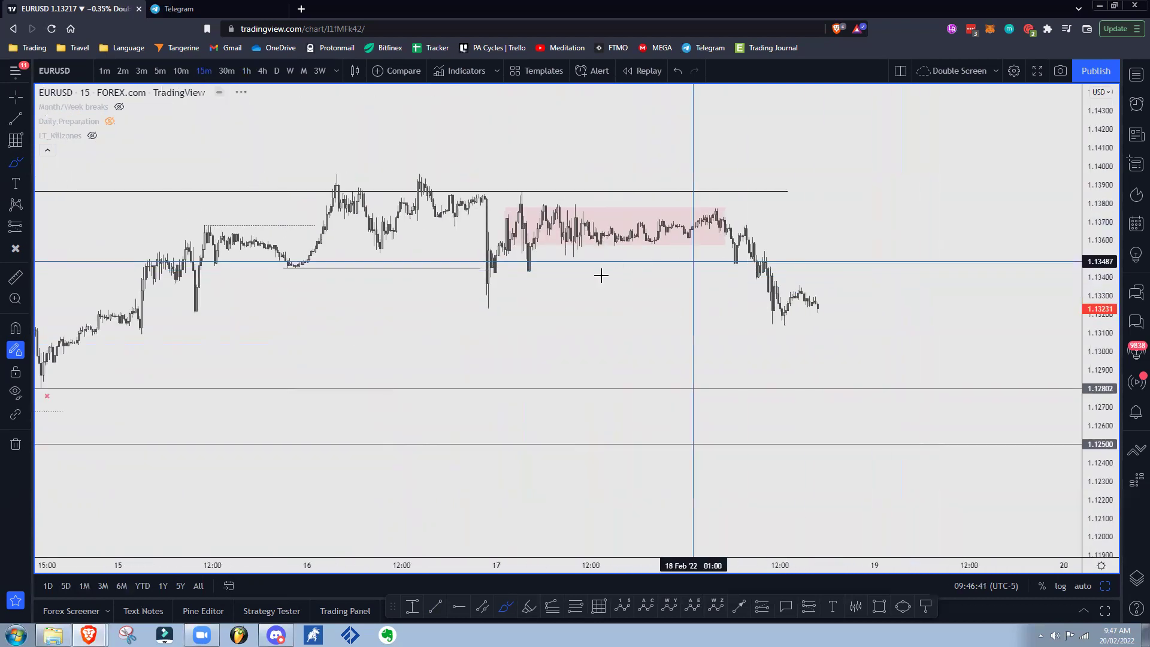
key(ctrl)
key(ctrl+z)
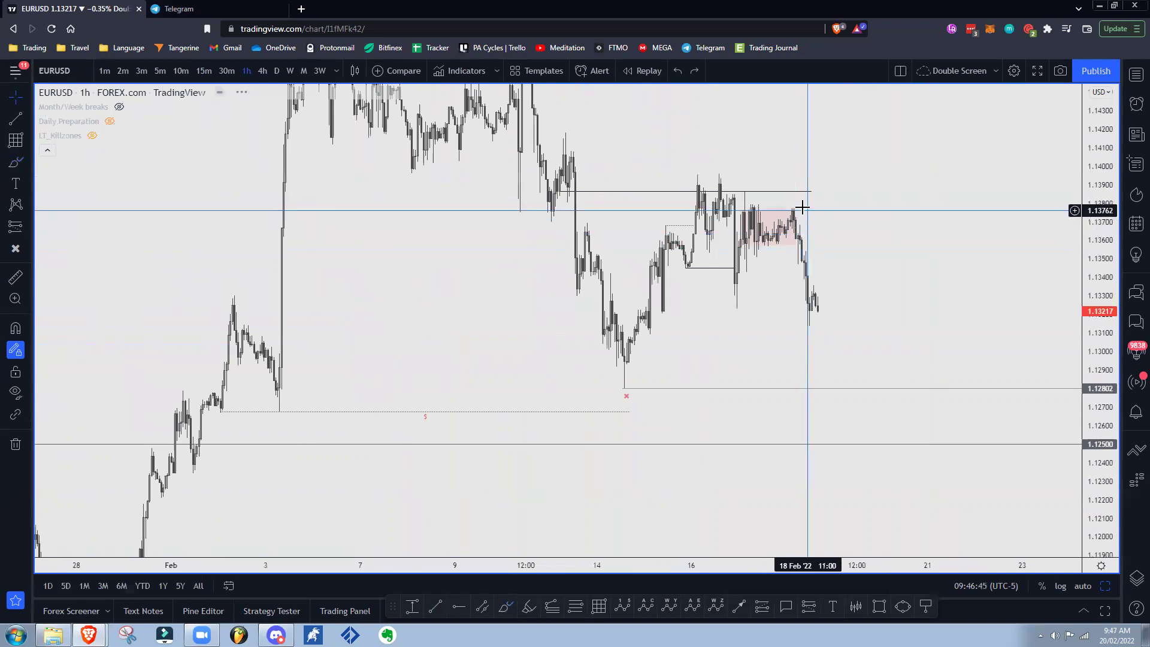
Remove the shaded rectangle over the 17 to 18 February range and centre the red x under the 14 February low
right_click(795, 211)
click(858, 416)
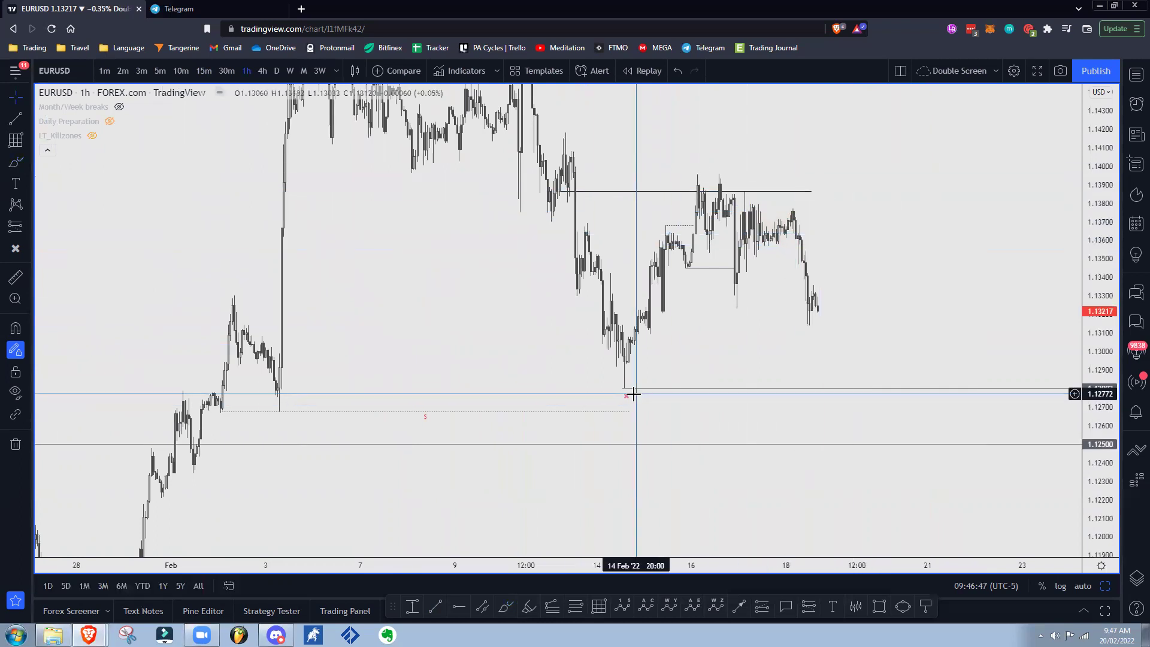
drag(627, 395, 624, 395)
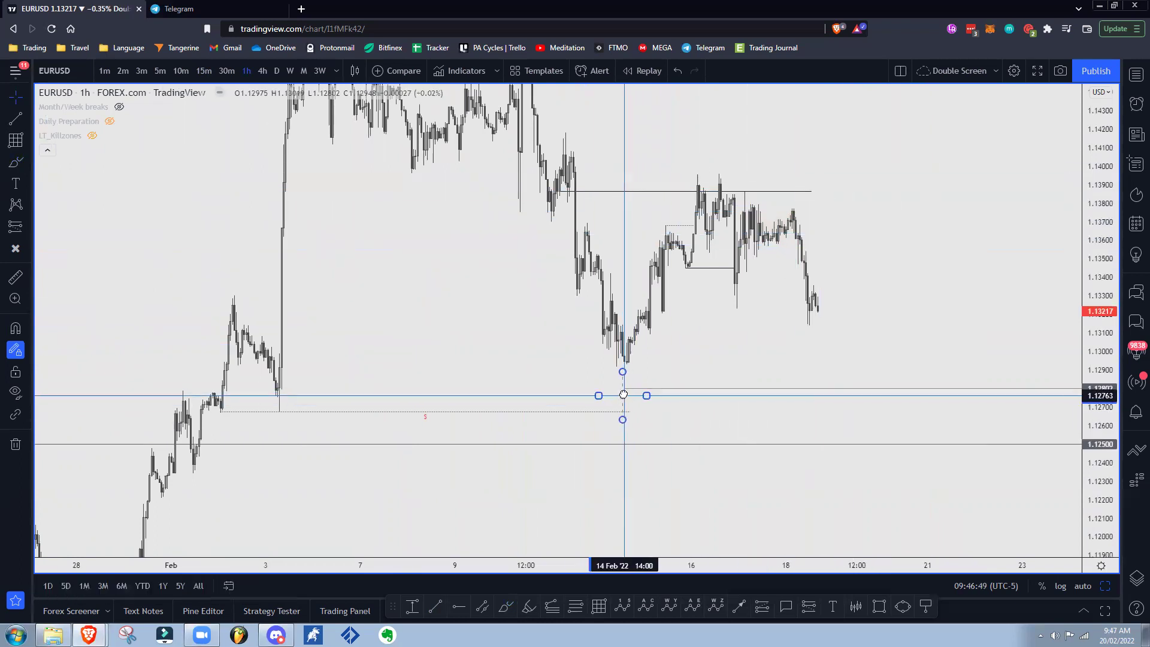
click(737, 345)
Draw a horizontal trend line at 1.13233 from the 16 February 23:00 low to the 18 February breakdown
mouse_move(893, 340)
mouse_down()
mouse_move(846, 340)
mouse_move(730, 303)
mouse_up()
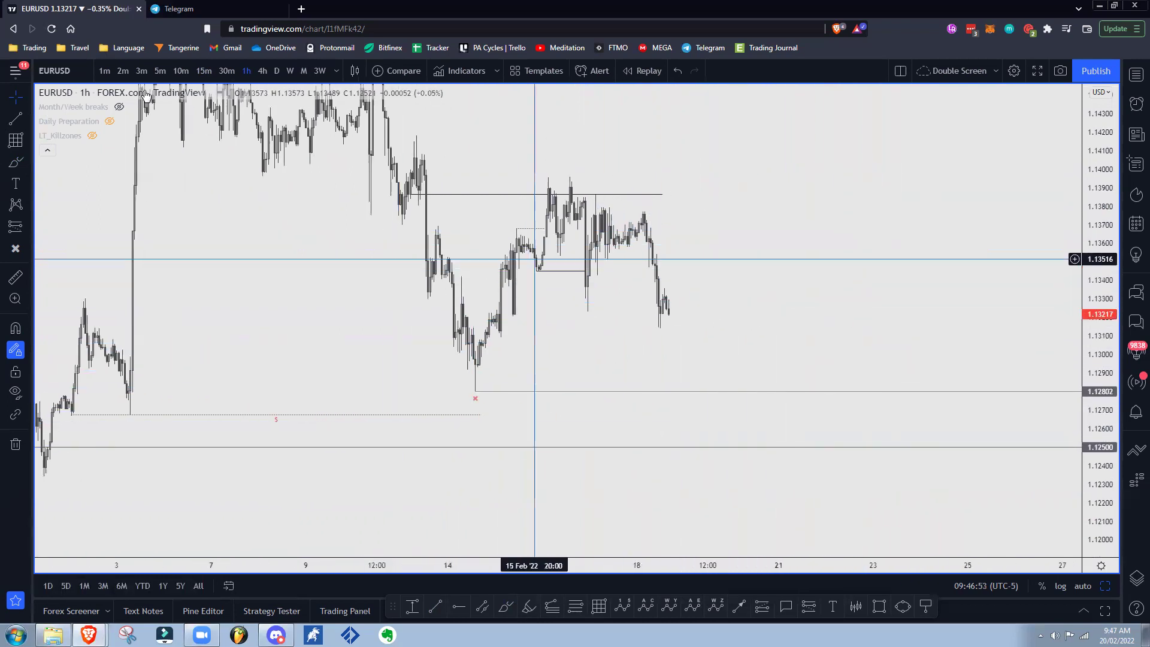
drag(578, 272, 641, 312)
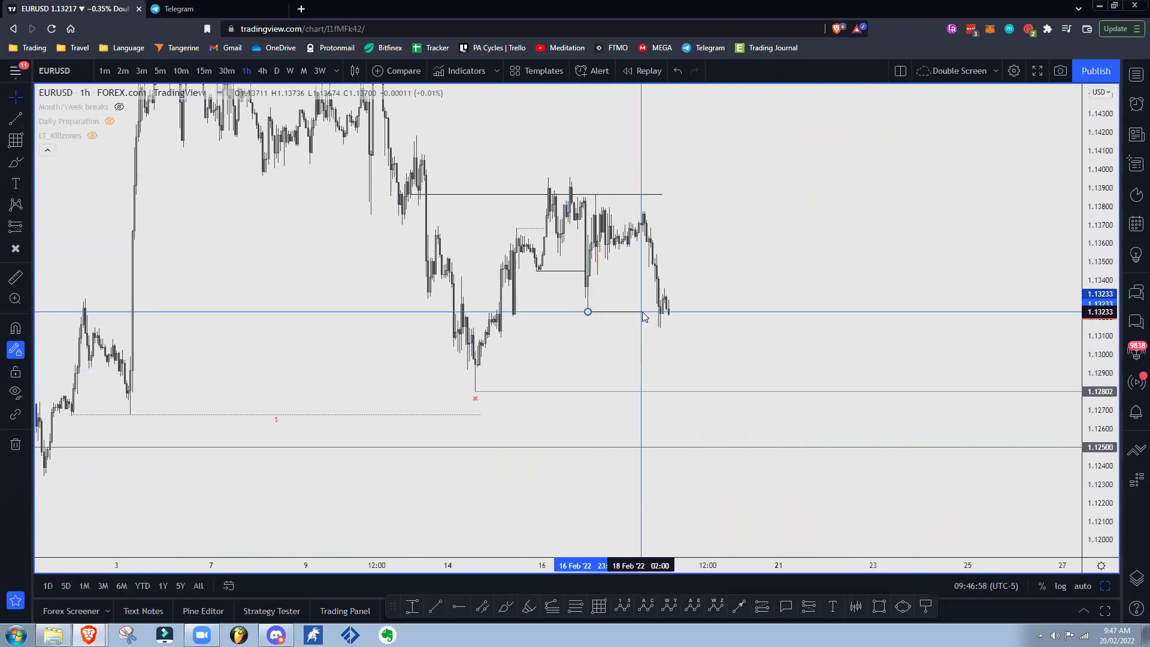
click(655, 317)
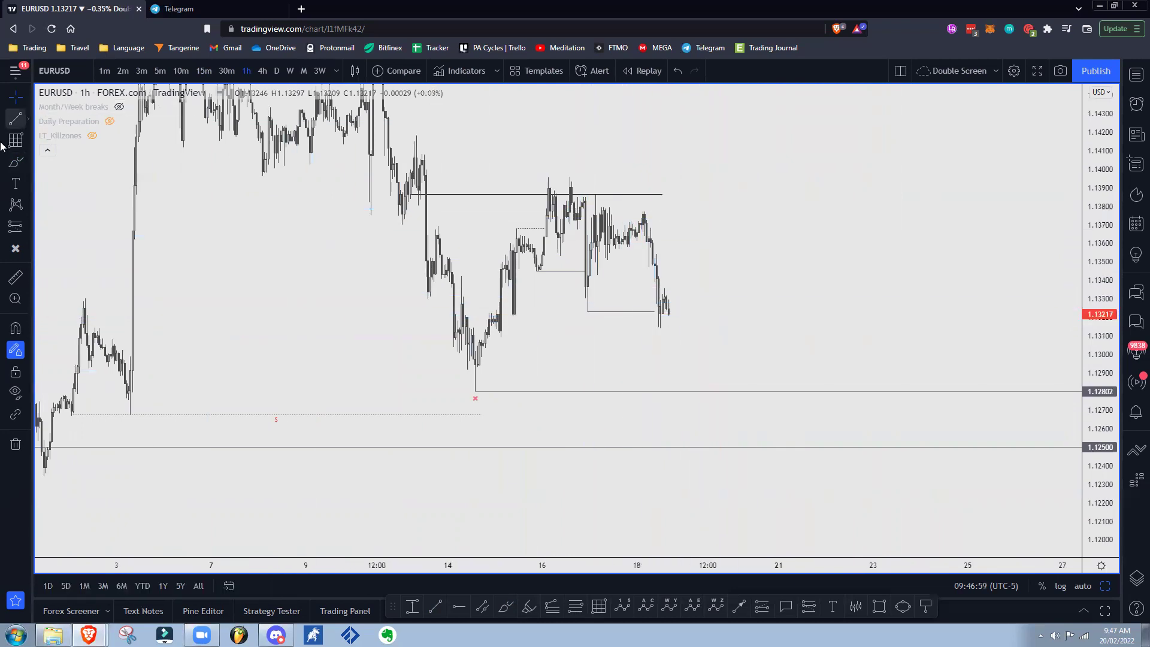
Sketch a projected path with the brush, rising to a level near 1.1358 and falling to an arrow near 1.1267
click(19, 164)
mouse_move(672, 316)
mouse_down()
mouse_move(690, 249)
mouse_move(735, 246)
mouse_up()
drag(656, 257, 751, 254)
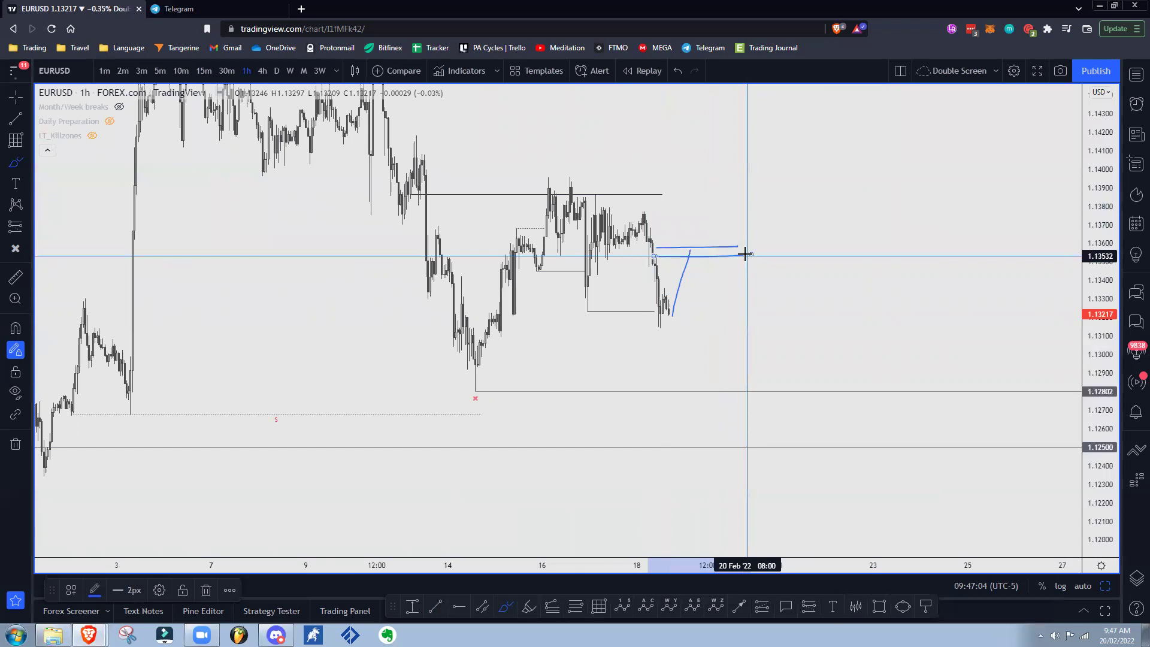
key(ctrl+z)
mouse_move(693, 247)
mouse_down()
mouse_move(737, 410)
mouse_move(756, 376)
mouse_up()
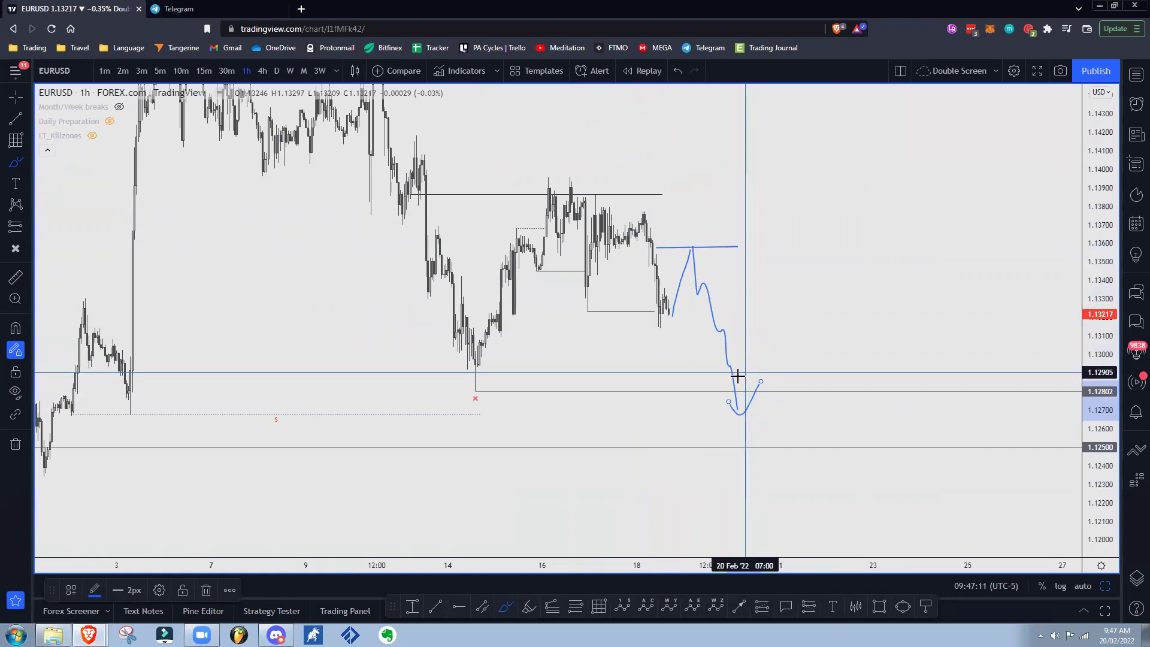
Circle the 14 February x mark and the early February lows with the brush, and undo all the sketched strokes
drag(476, 397, 480, 401)
scroll(378, 440, down, 1)
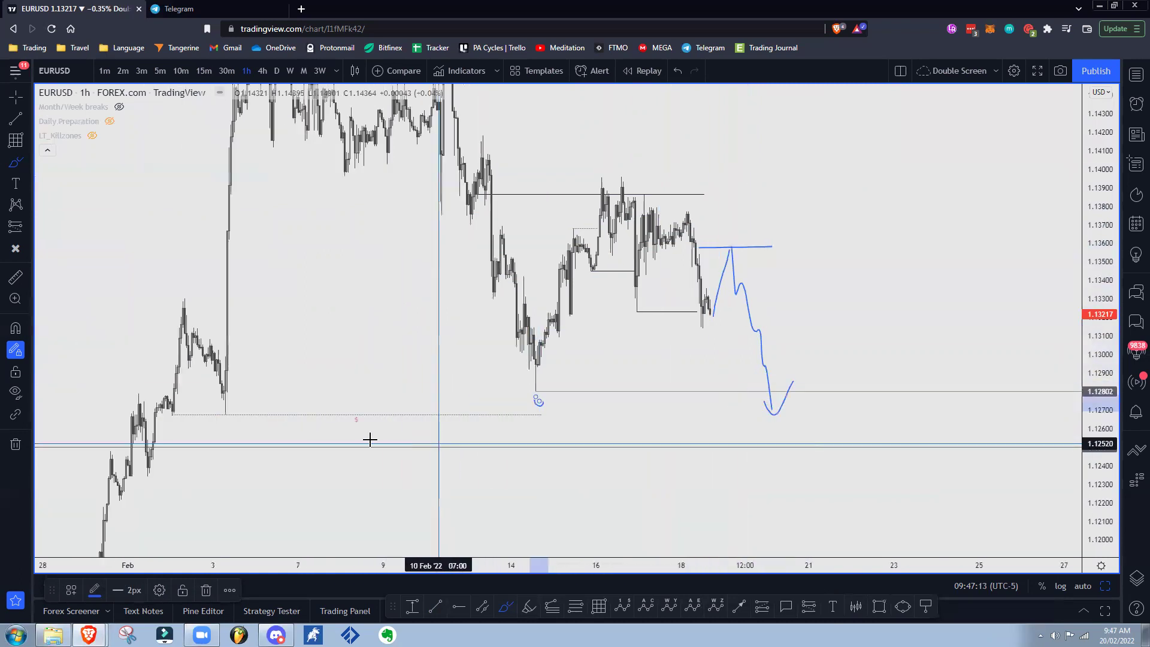
scroll(367, 440, down, 1)
drag(276, 419, 290, 421)
scroll(326, 452, down, 2)
drag(409, 441, 430, 436)
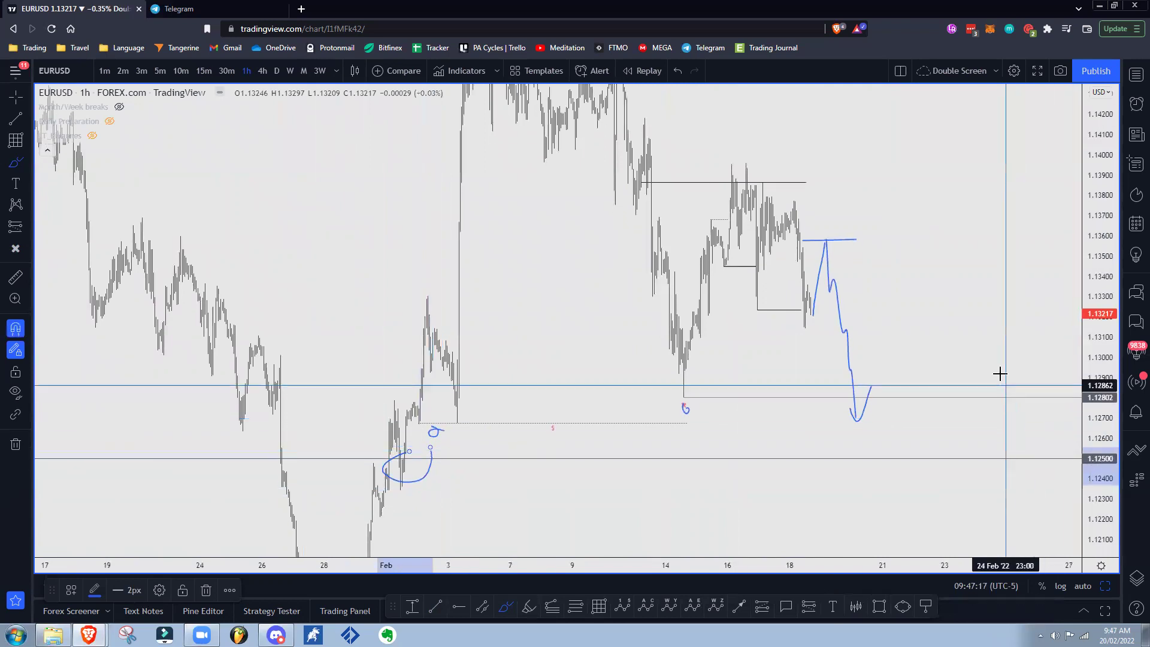
key(ctrl+z)
scroll(956, 287, up, 2)
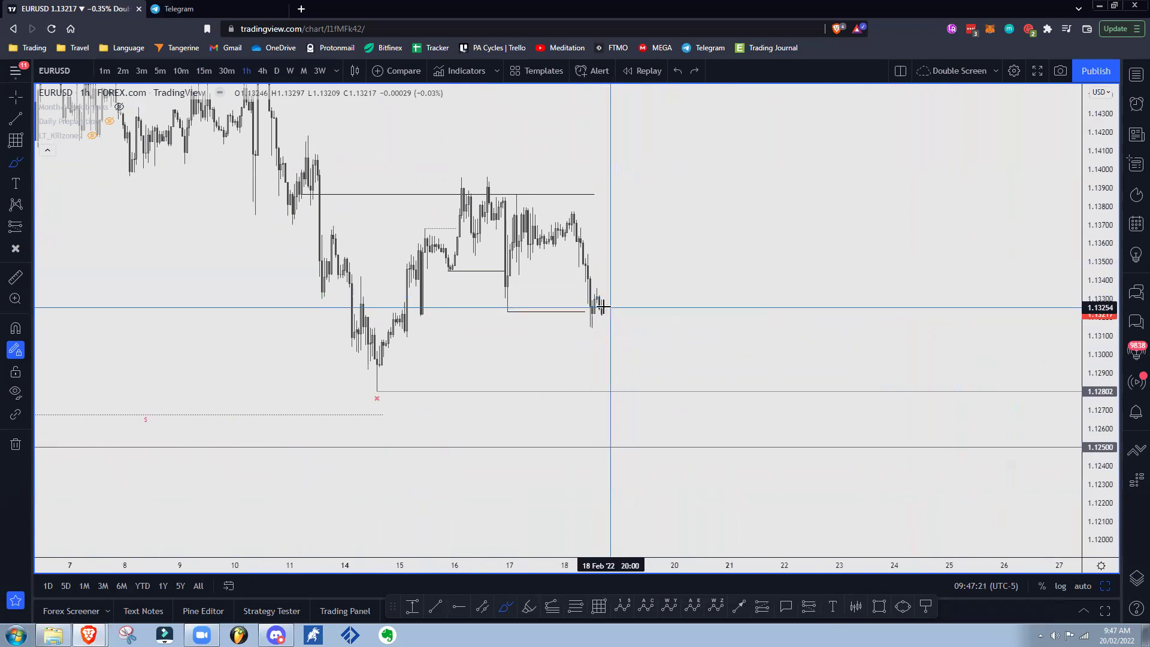
Sketch a rise to about 1.1360, a drop to 1.1250 and a box between about 1.1326 and 1.1268, and undo the strokes
mouse_move(602, 307)
mouse_down()
mouse_move(665, 226)
mouse_move(683, 304)
mouse_up()
mouse_move(706, 405)
mouse_down()
mouse_move(719, 447)
mouse_move(742, 411)
mouse_move(789, 419)
mouse_up()
mouse_move(613, 300)
mouse_down()
mouse_move(816, 300)
mouse_move(632, 411)
mouse_move(600, 306)
mouse_up()
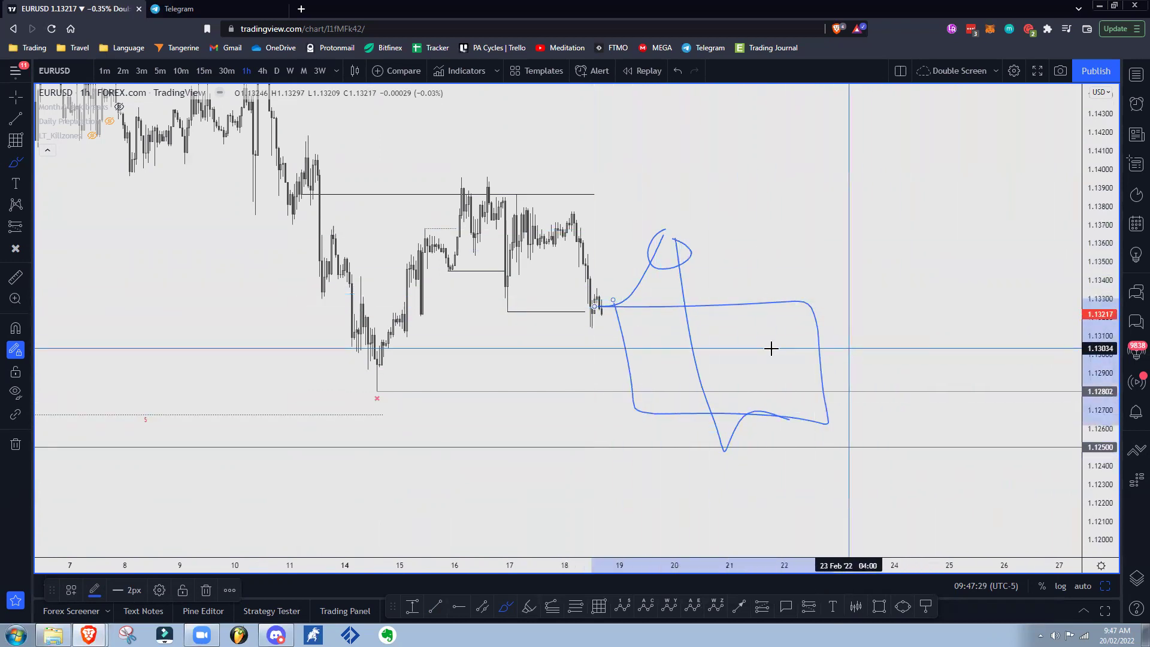
key(ctrl+z)
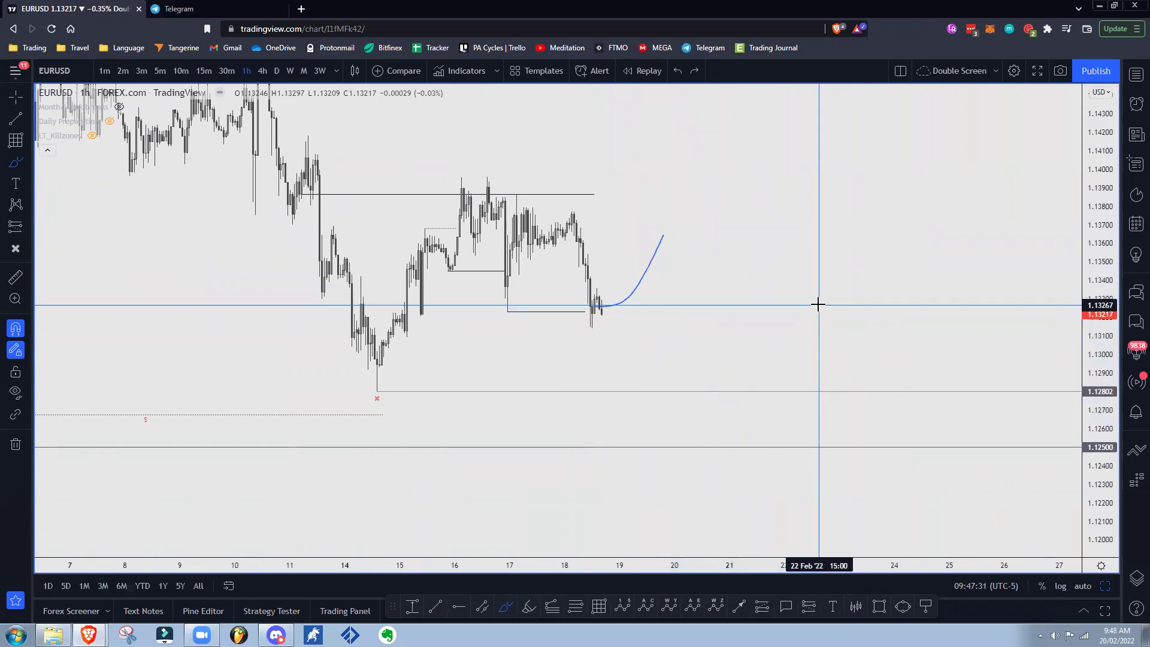
key(Escape)
Extend the right end of the 1.13233 line to 18 February 11:00
drag(780, 298, 849, 281)
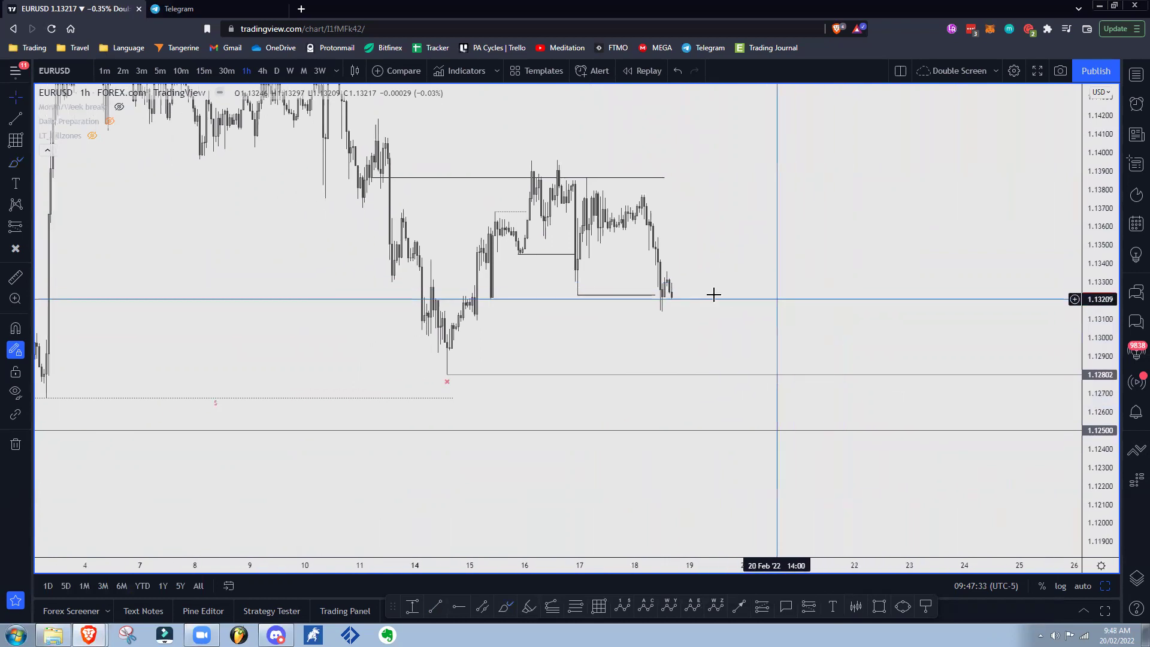
click(530, 219)
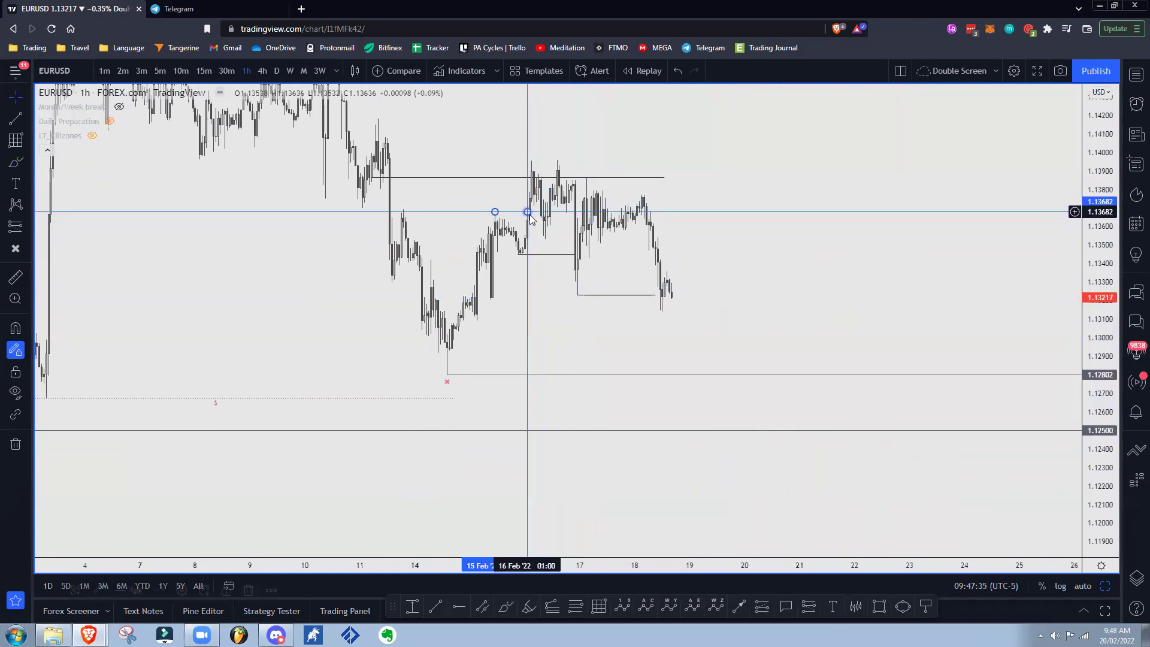
click(681, 216)
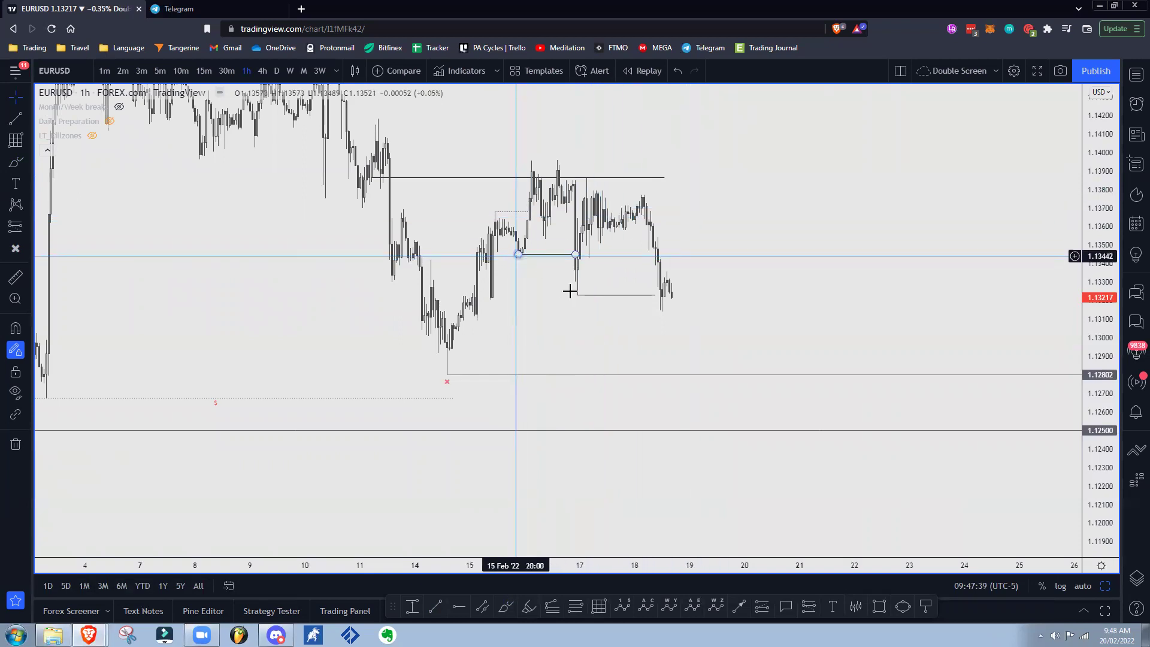
drag(655, 295, 660, 294)
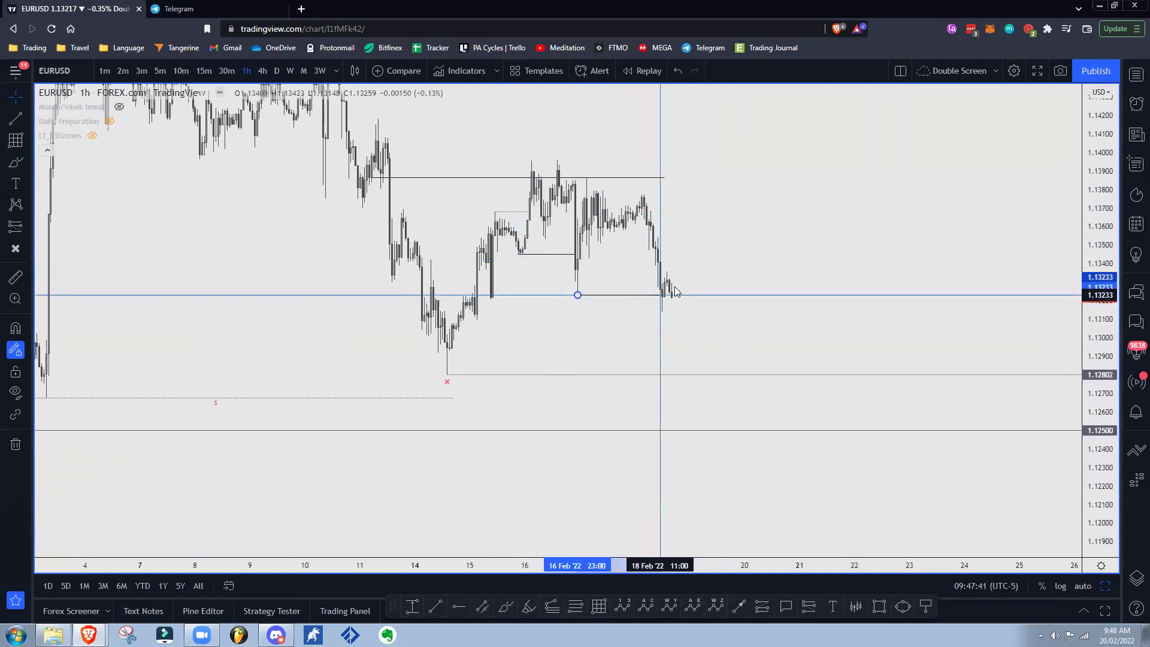
click(731, 279)
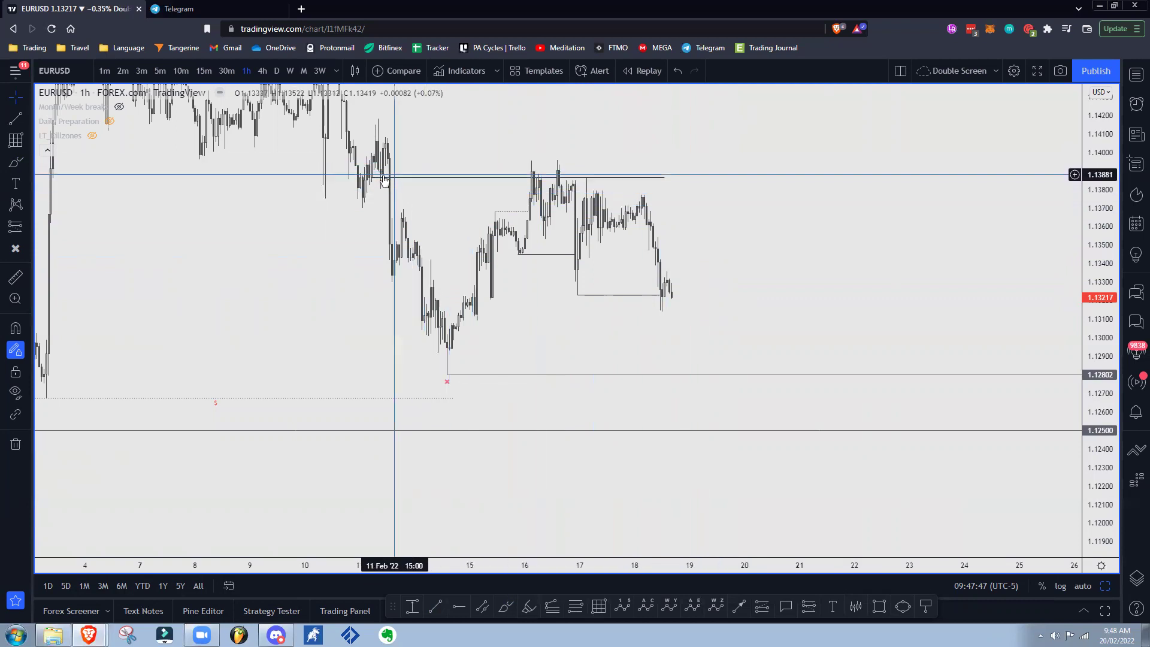
Shorten the upper level line to run from 11 February 12:00 to early 17 February at about 1.1389
drag(373, 179, 384, 173)
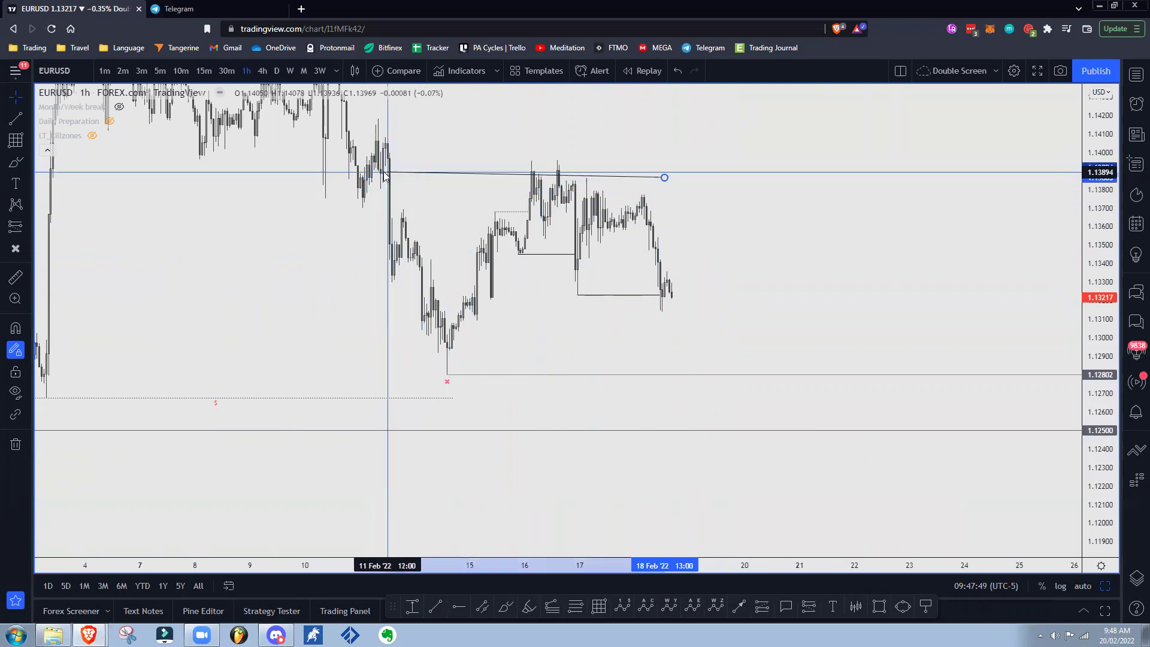
drag(664, 177, 585, 174)
click(656, 143)
Examine the 1-hour structure from the early February lows through the 14 February low to the latest 18 February candles
drag(709, 197, 722, 203)
click(462, 389)
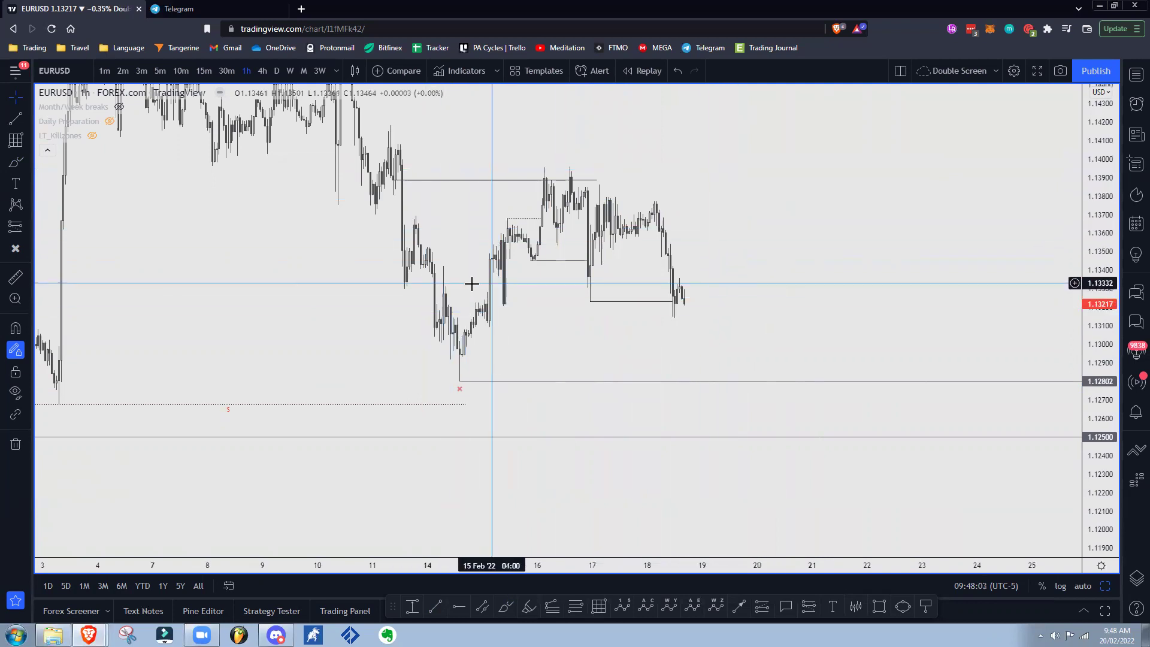
scroll(462, 296, down, 3)
scroll(231, 414, up, 1)
scroll(233, 413, down, 1)
scroll(600, 369, up, 2)
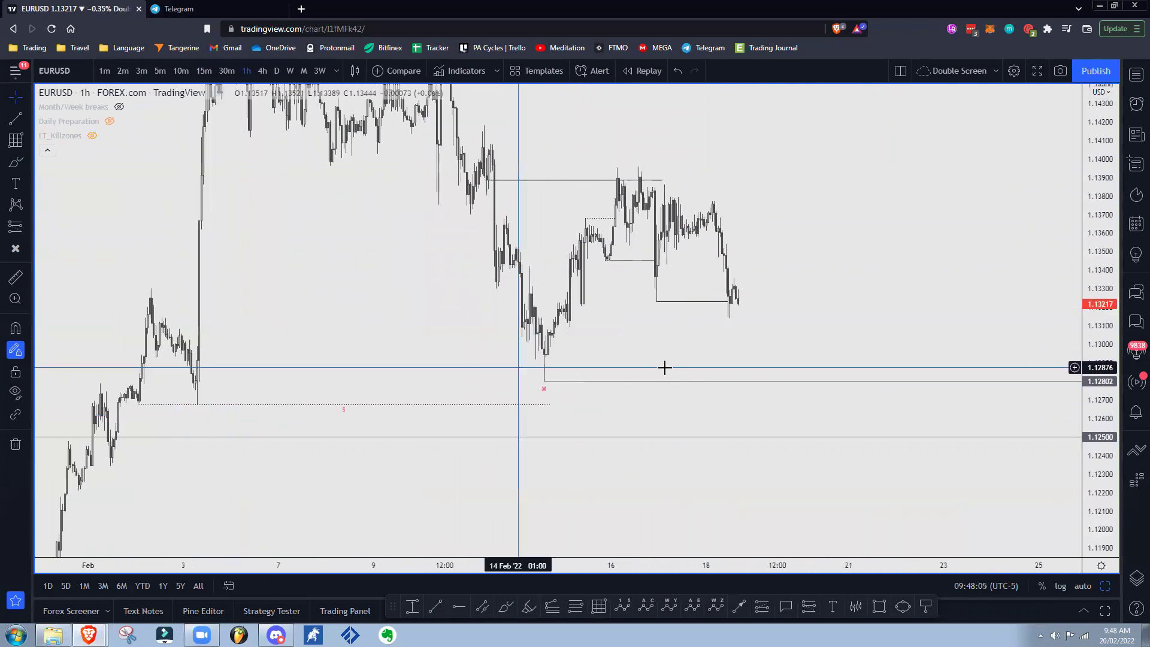
drag(747, 314, 703, 317)
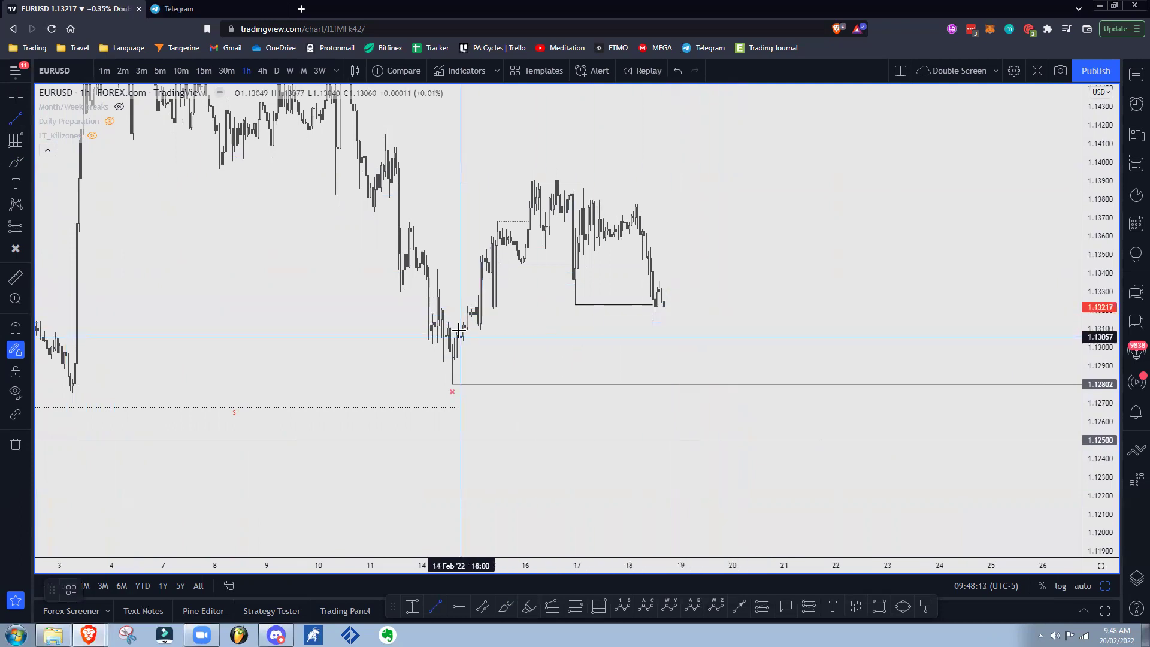
Draw a trend line from the 15 February 03:00 low near 1.1309 to early 19 February and apply the "Inducement -" template
key(ctrl)
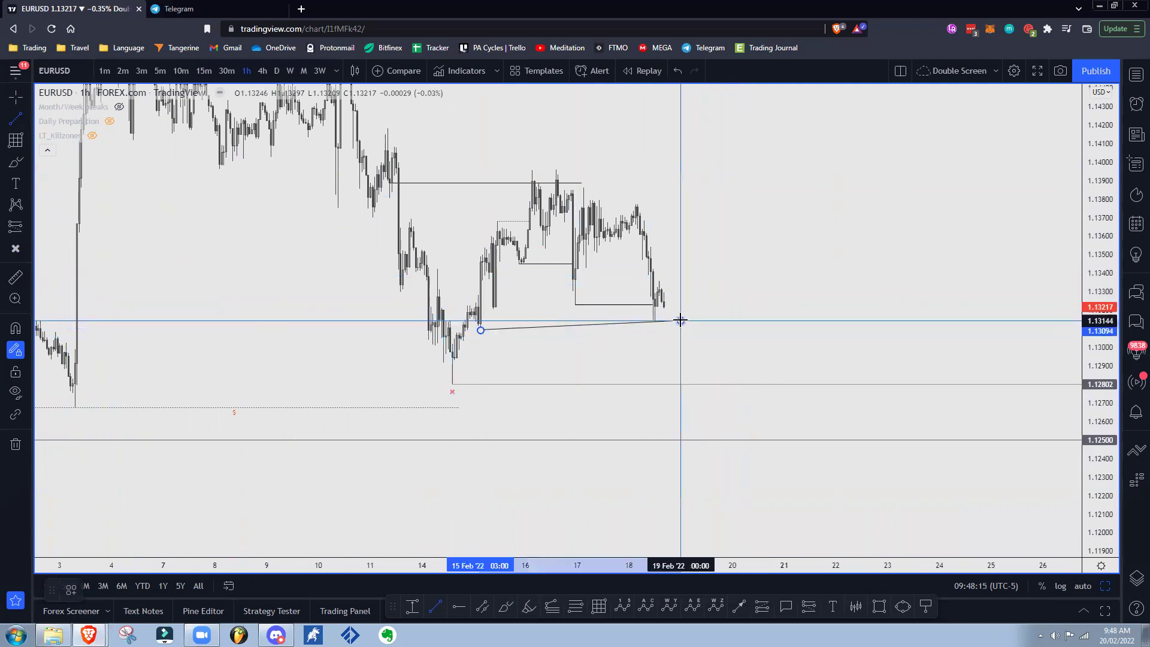
right_click(681, 322)
mouse_move(755, 360)
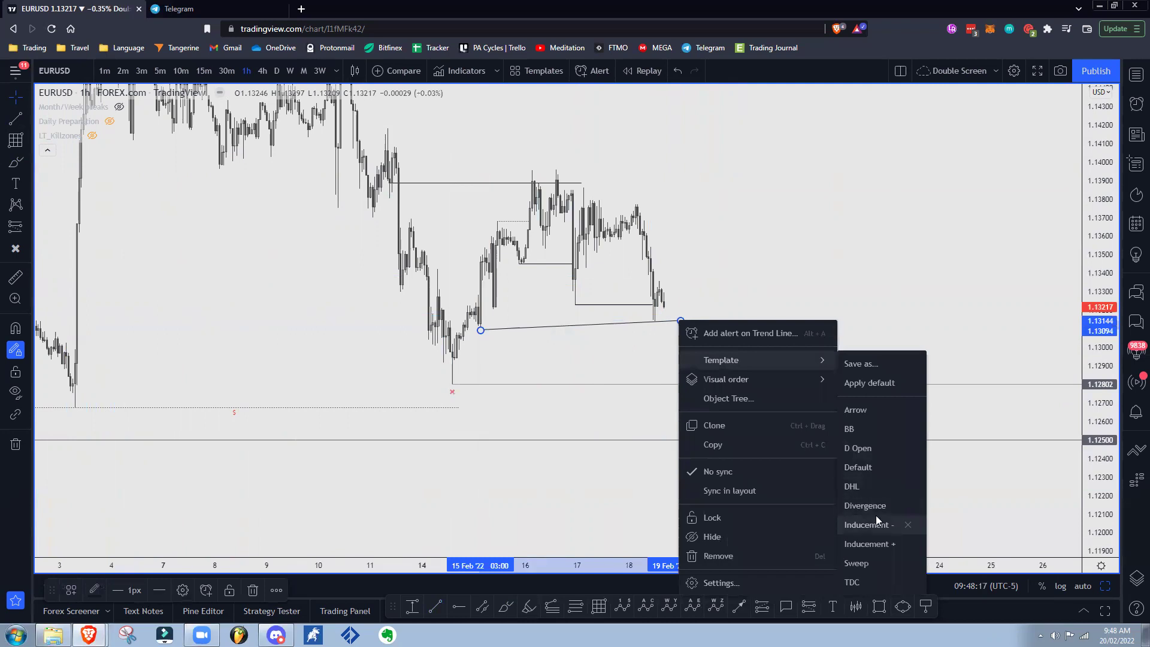
click(869, 525)
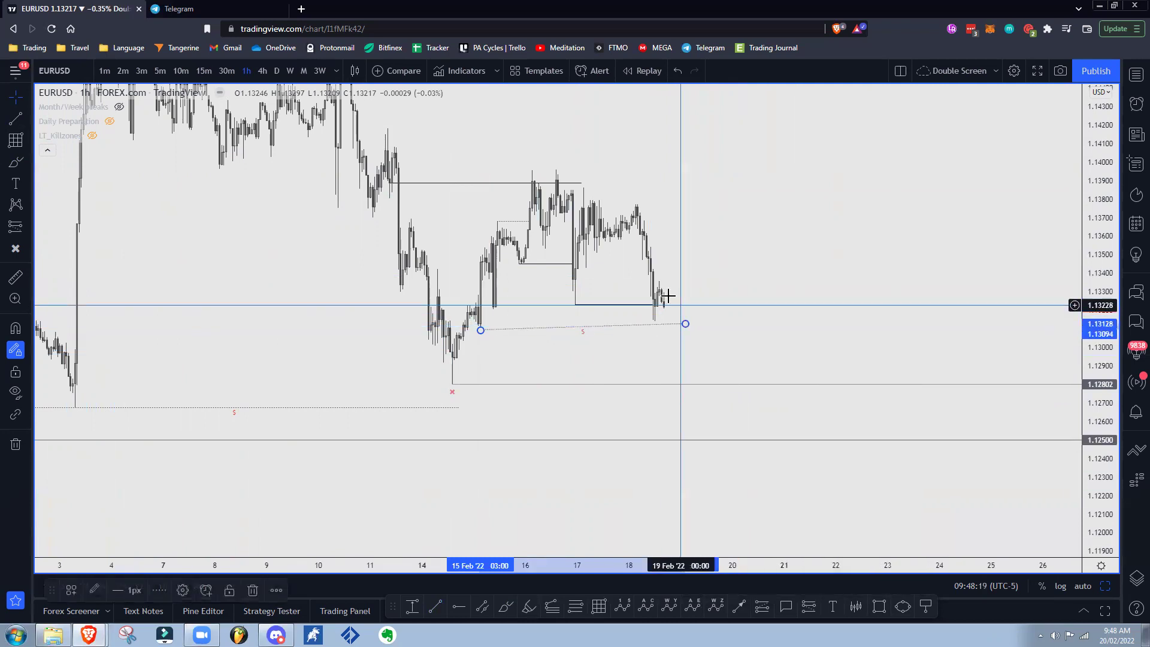
Draw a projected rise from about 1.1321 on 18 February 18:00 to about 1.1357 on 19 February 04:00
click(11, 120)
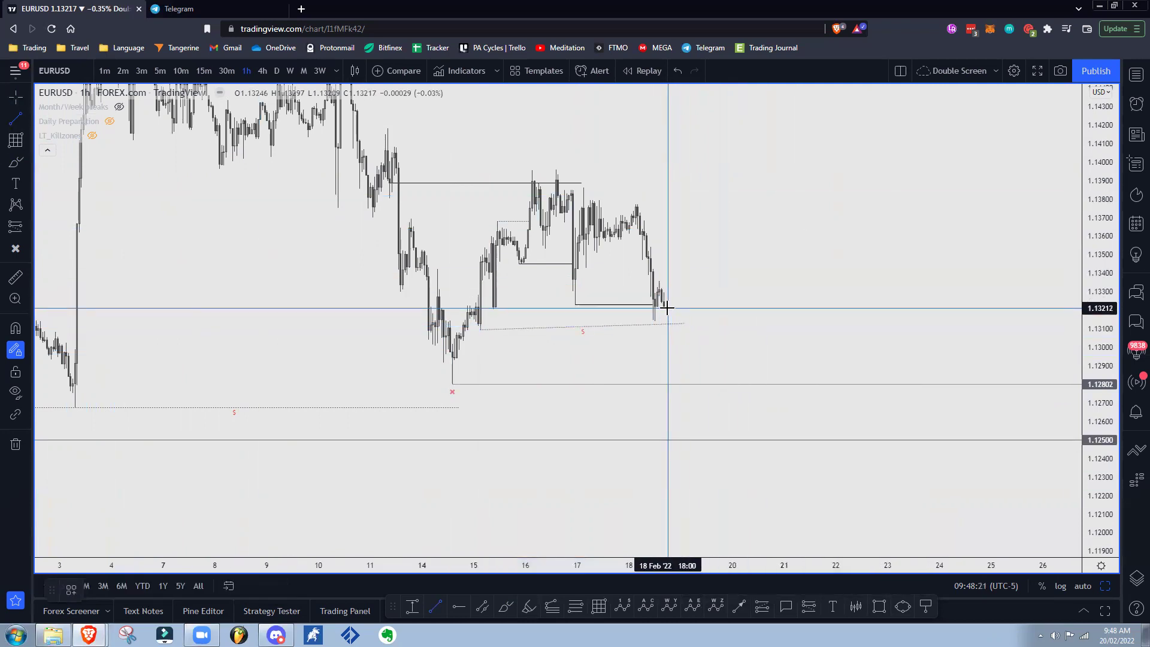
click(668, 308)
click(689, 242)
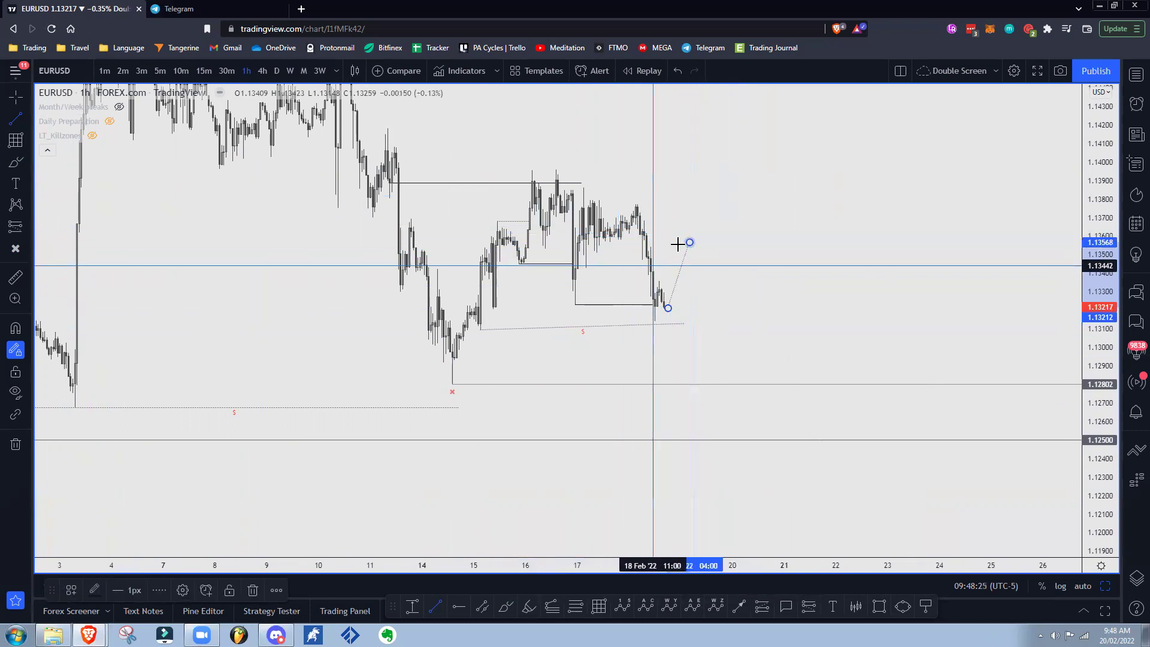
click(646, 239)
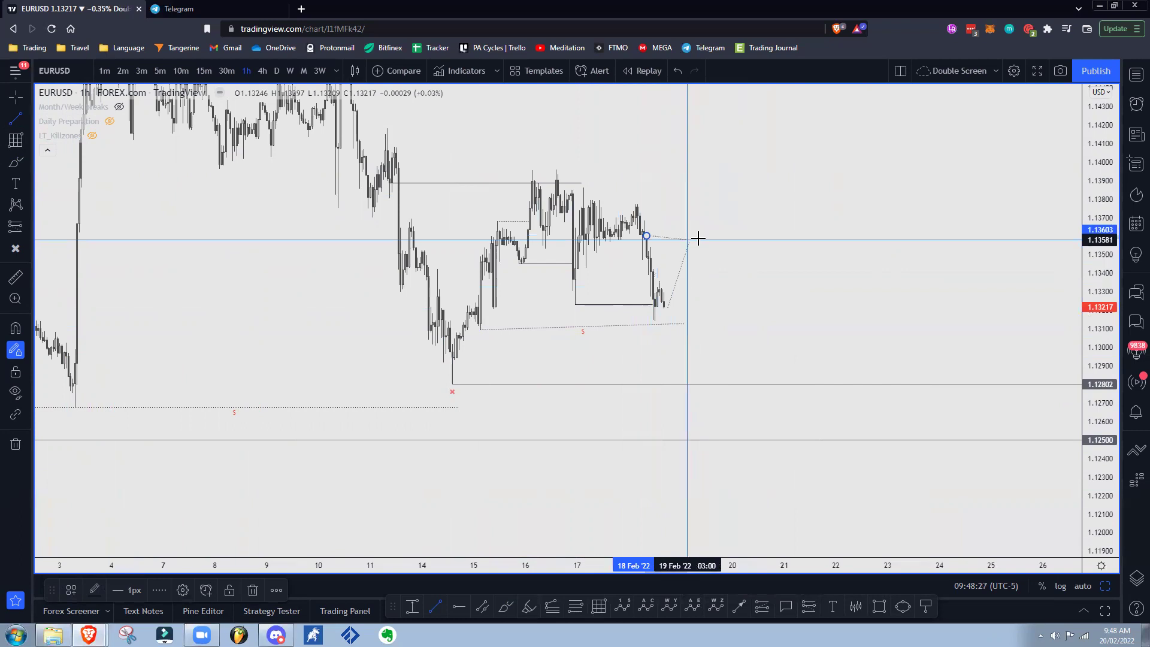
key(Escape)
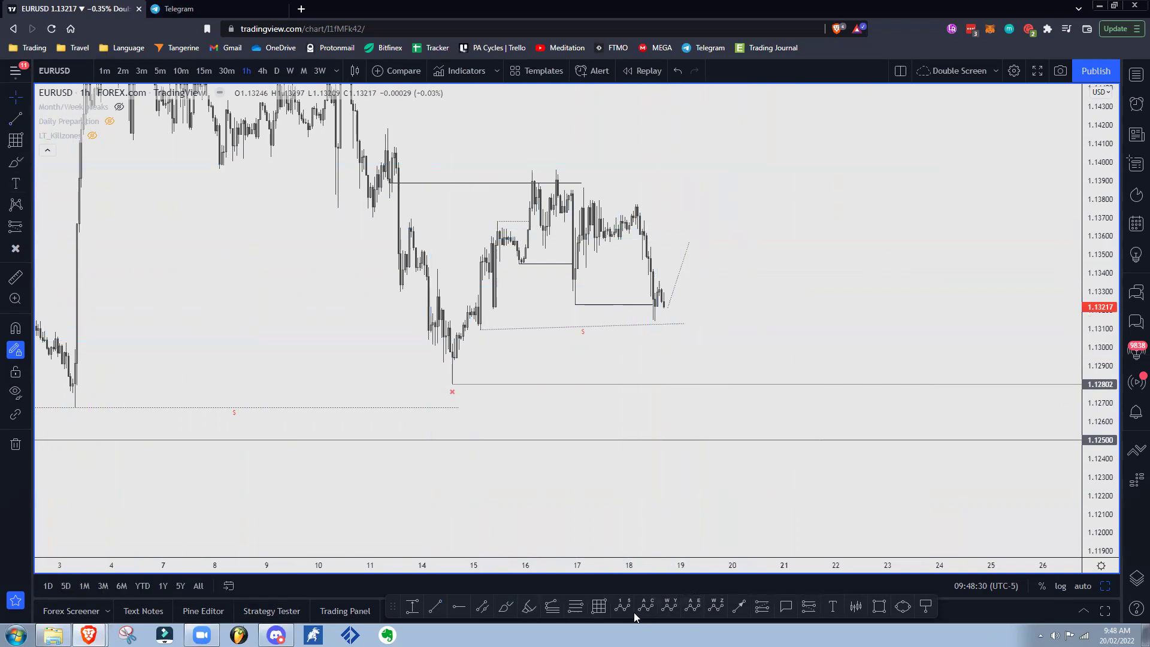
Mark a narrow zone between about 1.1354 and 1.1358, extending from the 18 February drop to about 20 February
key(ctrl)
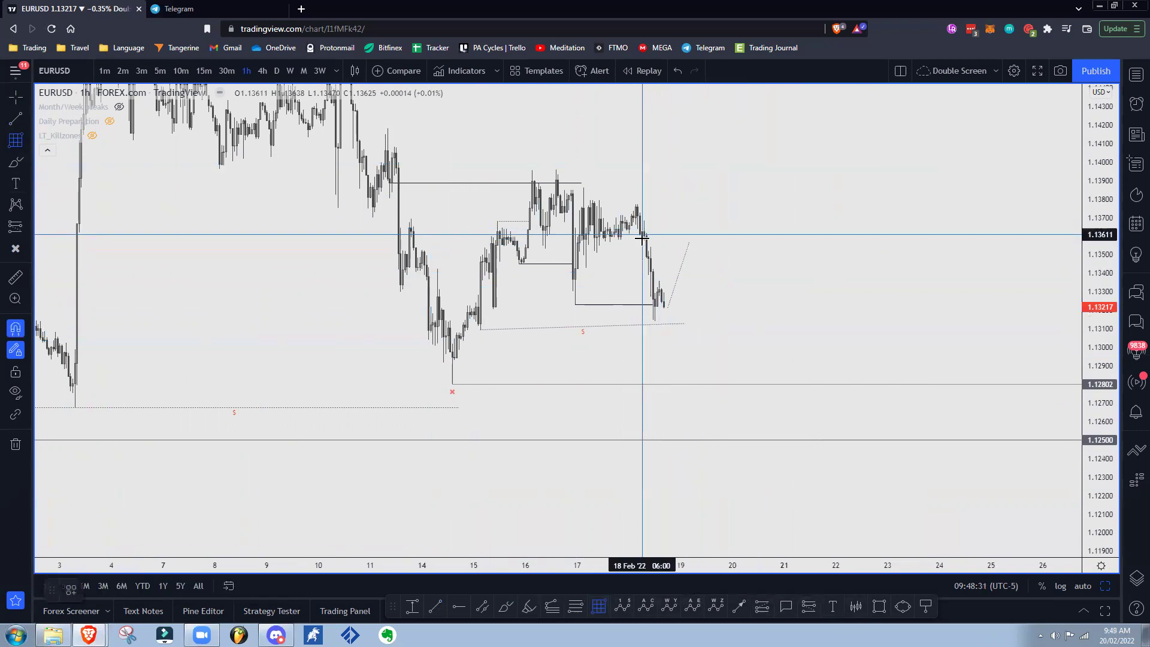
click(765, 246)
click(760, 290)
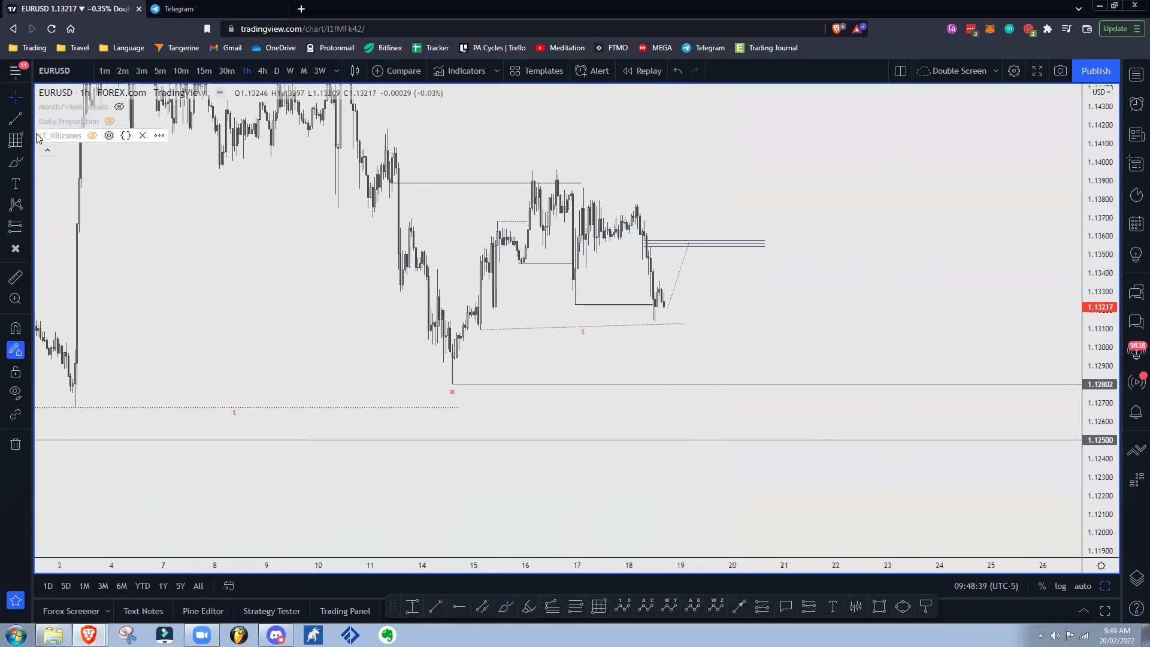
Draw an Arrow-template line falling from the 1.1357 zone to about 1.1276 on 20 February, and undo it
click(691, 242)
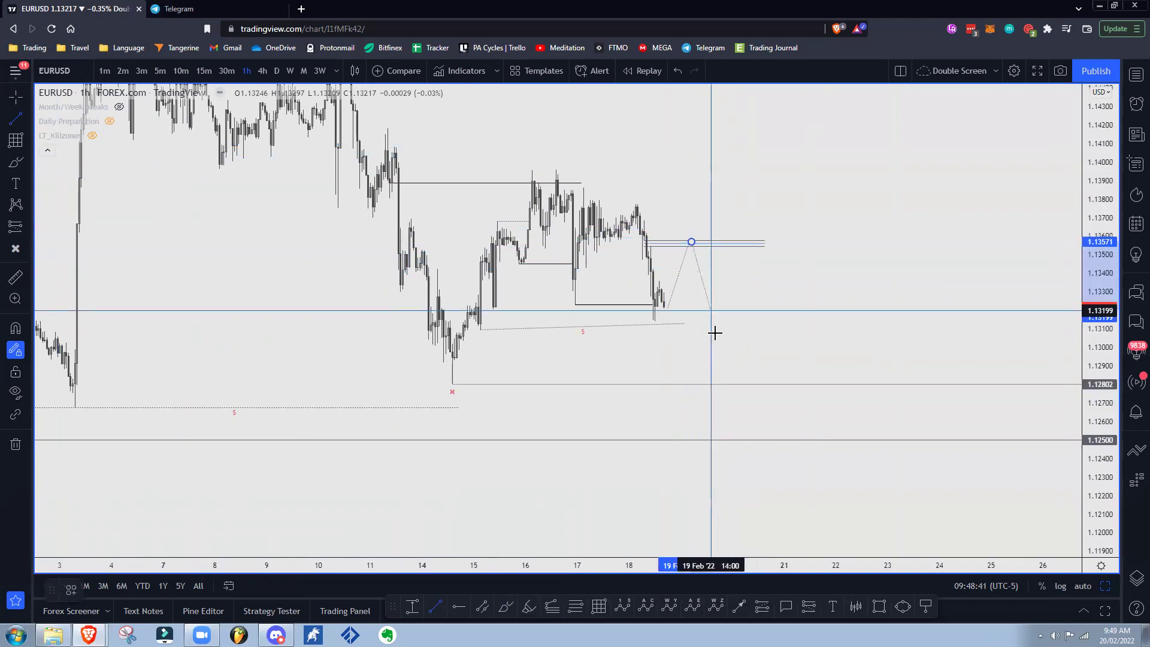
right_click(734, 392)
mouse_move(802, 388)
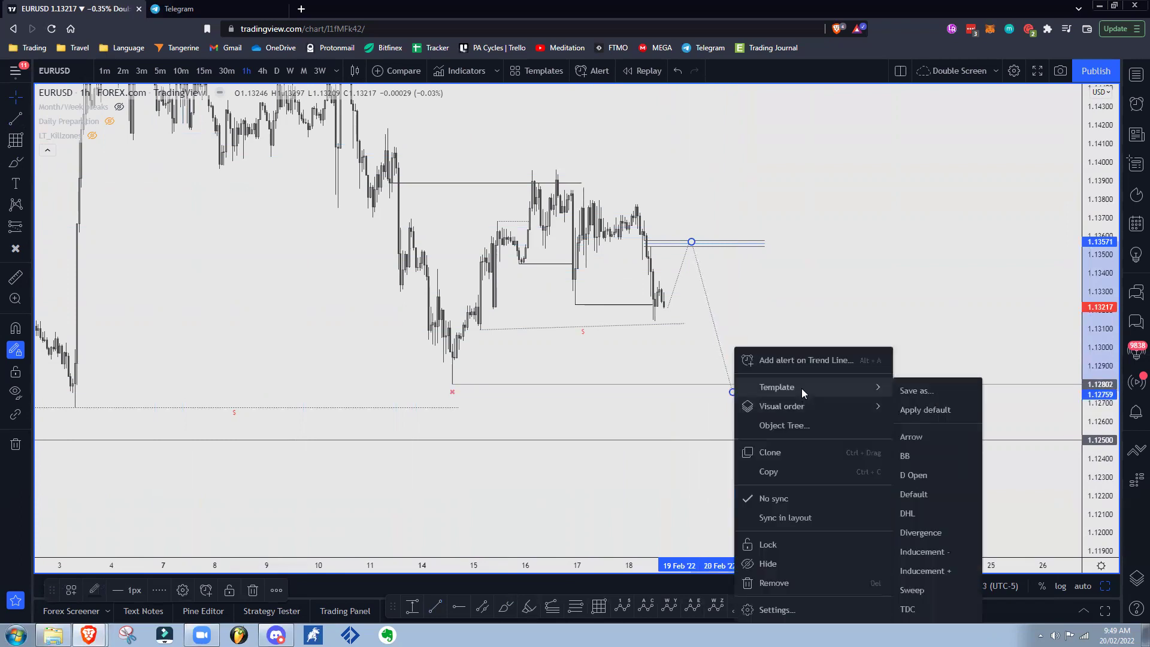
click(918, 435)
scroll(940, 274, down, 1)
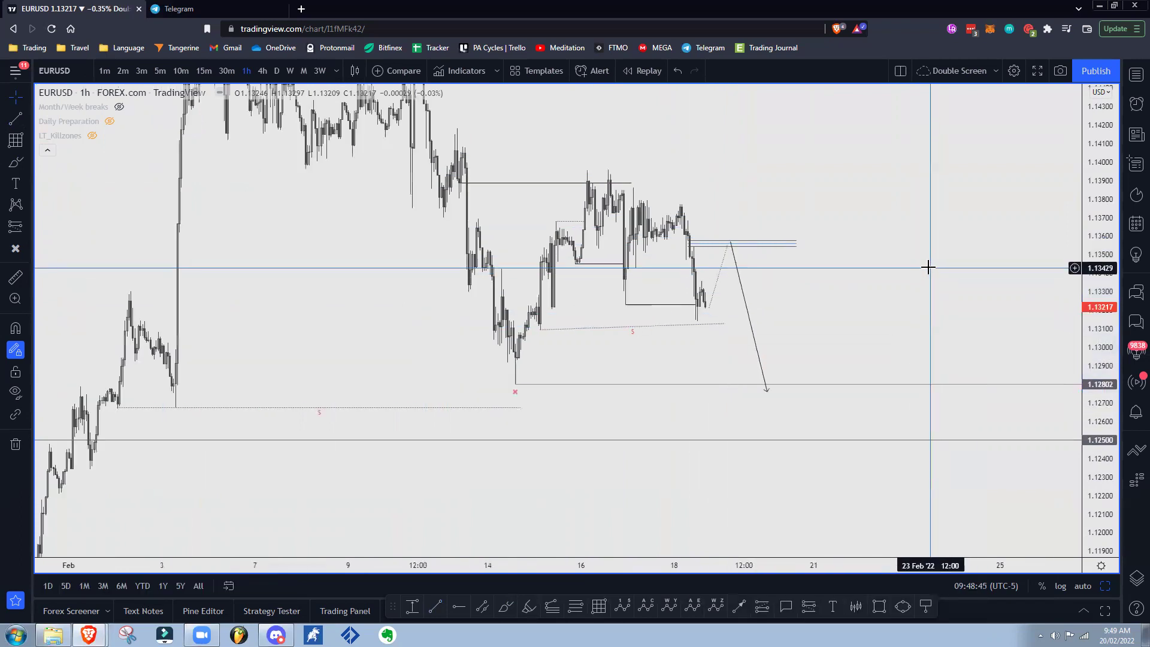
drag(764, 202, 798, 224)
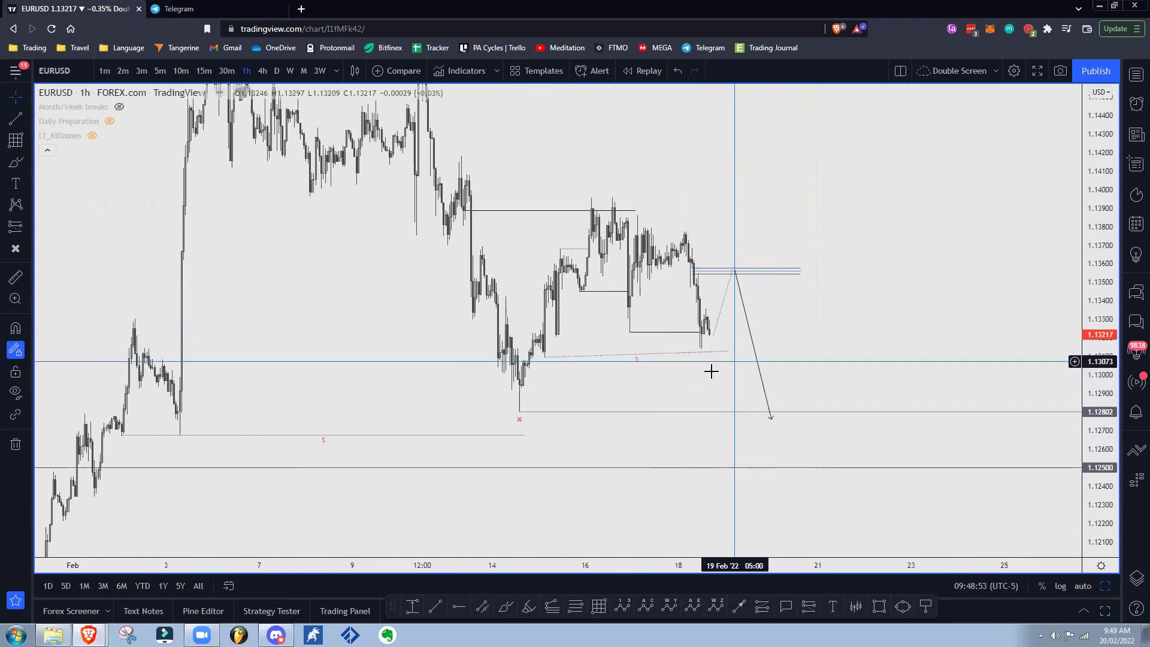
key(ctrl+z)
key(ctrl+z)
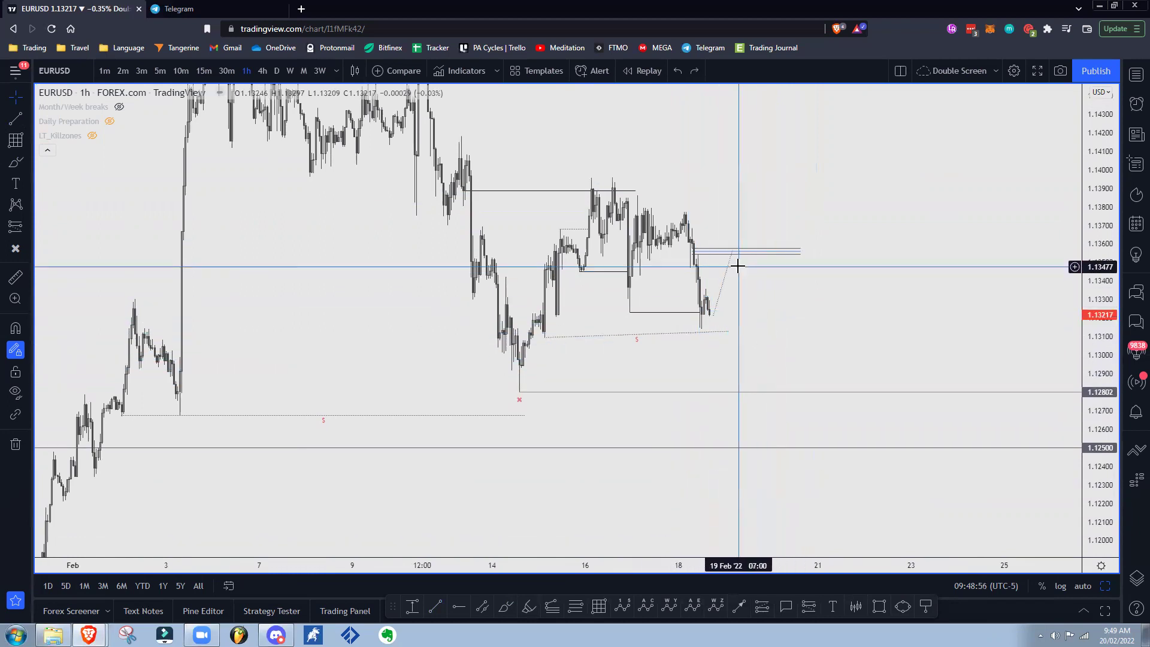
Swing the end of the dotted projection line down to about 1.1294 on 19 February 08:00
drag(733, 251, 736, 354)
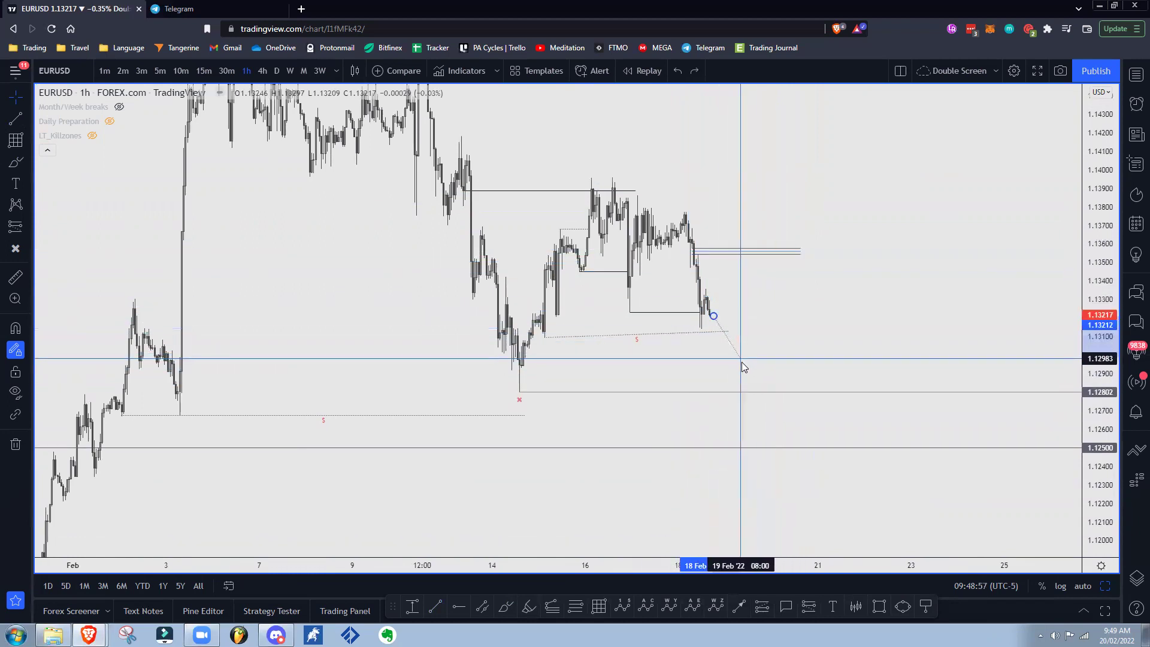
click(729, 373)
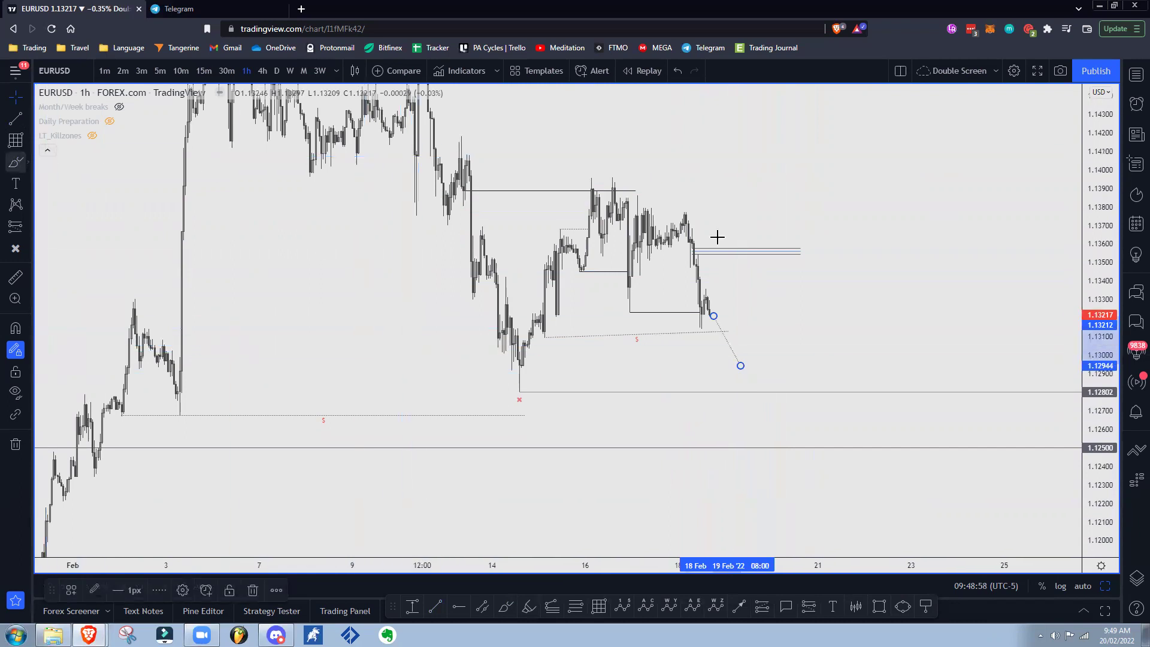
Brush the price swings from the 14 February low to the projection's end, and outline a zone between about 1.1280 and 1.1300
click(15, 163)
mouse_move(519, 394)
mouse_down()
mouse_move(582, 205)
mouse_move(714, 272)
mouse_move(741, 363)
mouse_up()
mouse_move(521, 365)
mouse_down()
mouse_move(801, 353)
mouse_move(591, 387)
mouse_move(520, 374)
mouse_up()
drag(1100, 289, 1099, 408)
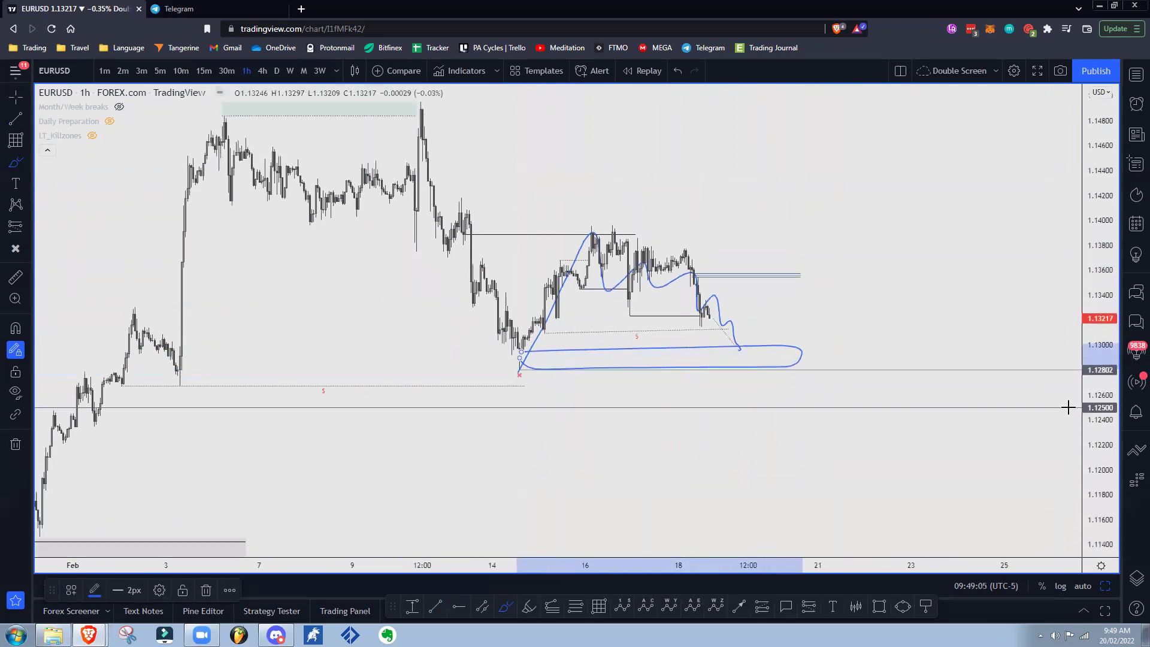
Brush a projected rise into an upper zone near 1.1420–1.1447, a $-marked descending line over the highs, and a fall to about 1.1245
drag(742, 349, 797, 196)
drag(461, 198, 495, 198)
mouse_move(235, 139)
mouse_down()
mouse_move(269, 195)
mouse_move(316, 154)
mouse_move(359, 201)
mouse_move(418, 206)
mouse_move(422, 114)
mouse_move(462, 203)
mouse_move(478, 305)
mouse_move(522, 353)
mouse_move(770, 260)
mouse_move(802, 174)
mouse_up()
drag(450, 200, 693, 247)
drag(612, 192, 581, 221)
drag(601, 193, 598, 208)
drag(422, 163, 874, 198)
drag(784, 164, 883, 414)
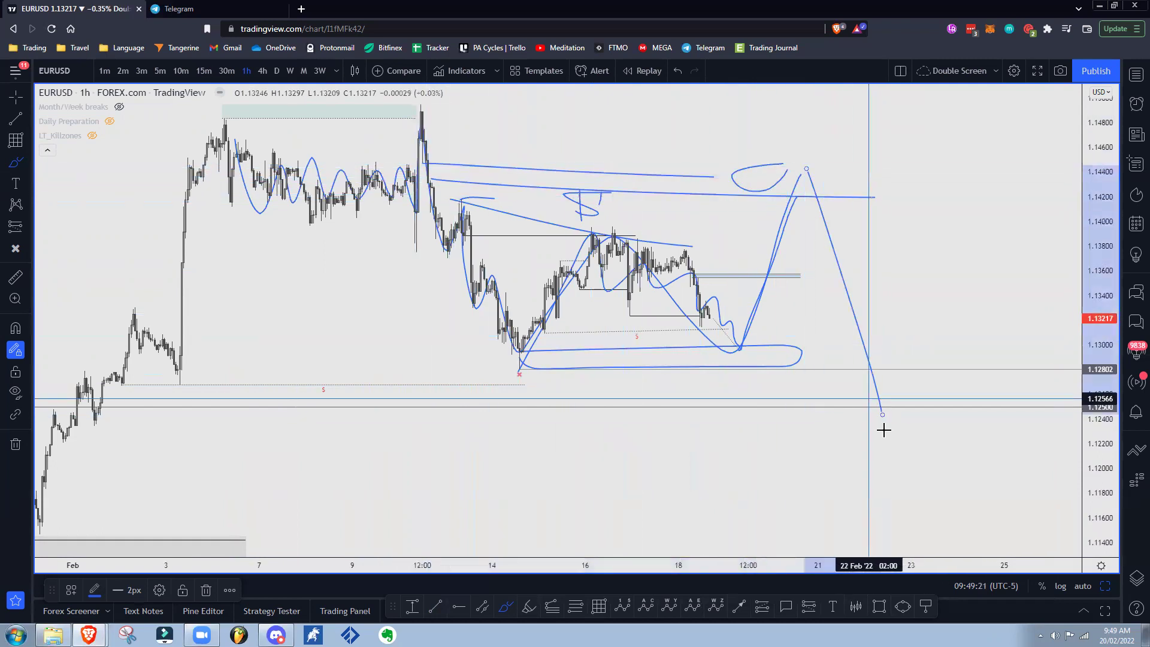
Undo all the brush strokes of the swings, zones and projected path
key(ctrl+z)
key(ctrl+z)
key(ctrl+z)
key(ctrl+z)
key(ctrl+z)
key(ctrl+z)
key(ctrl+z)
key(ctrl+z)
key(ctrl+z)
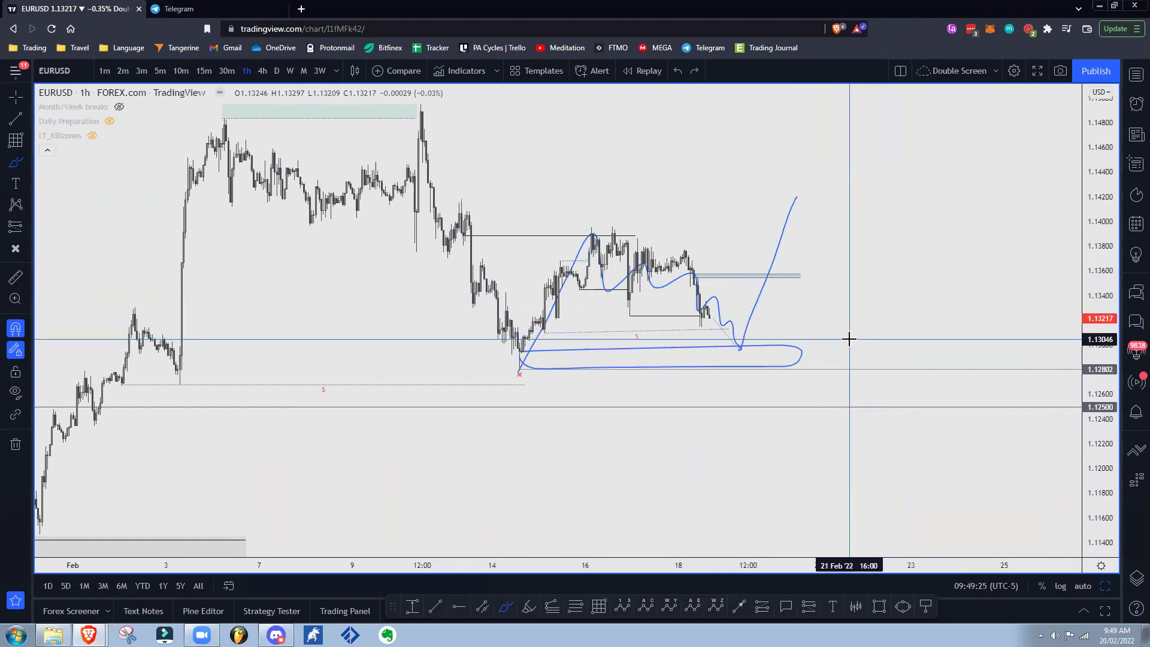
key(ctrl+z)
key(ctrl+z)
key(ctrl+z)
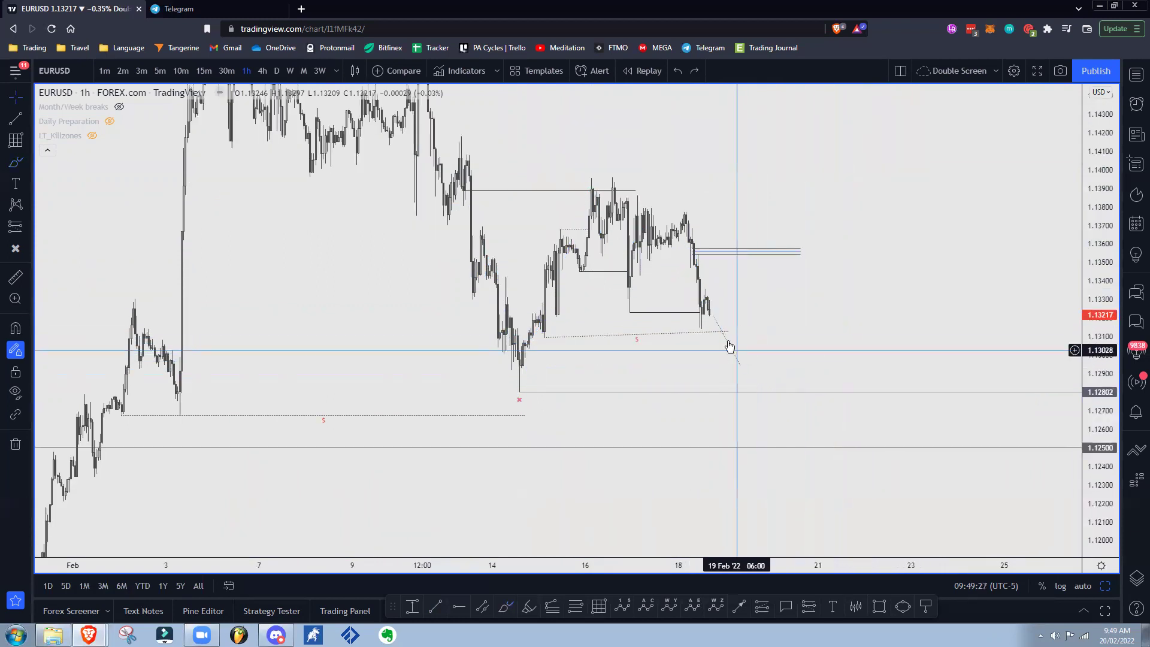
Adjust the inducement line's right end to about 1.1314 and delete the dotted projection line below the latest candles
drag(728, 332, 727, 330)
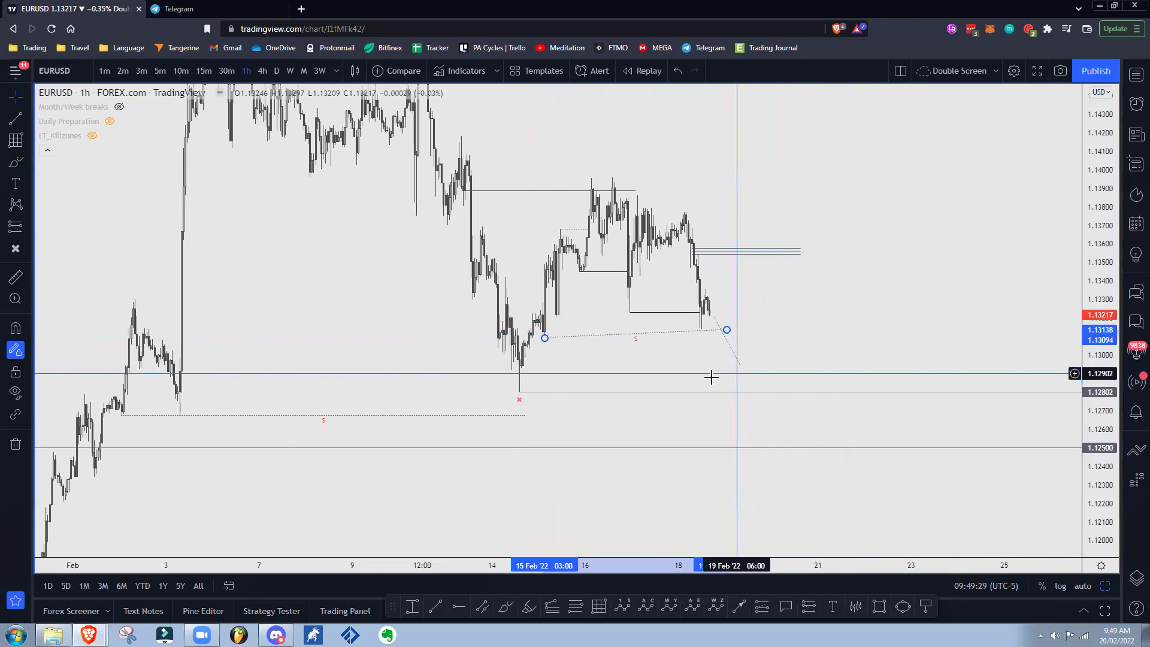
right_click(729, 346)
click(788, 580)
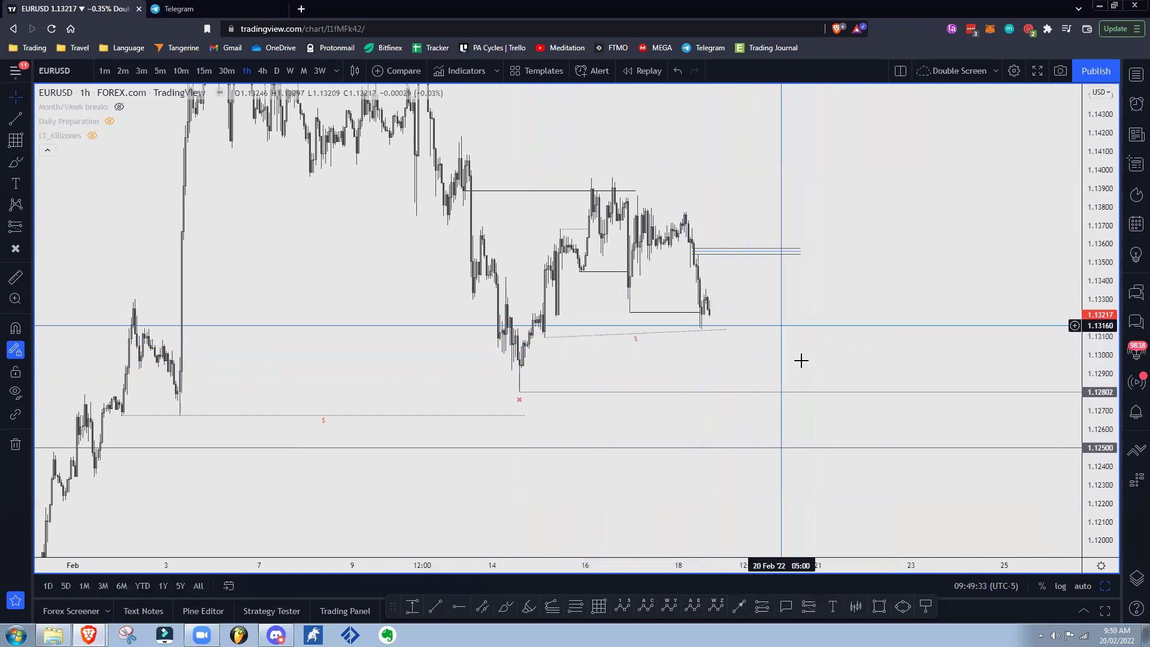
Brush short marks at the 14 February swing high near 1.1341 and at the low's candle bodies near 1.1294
drag(1108, 361, 1107, 392)
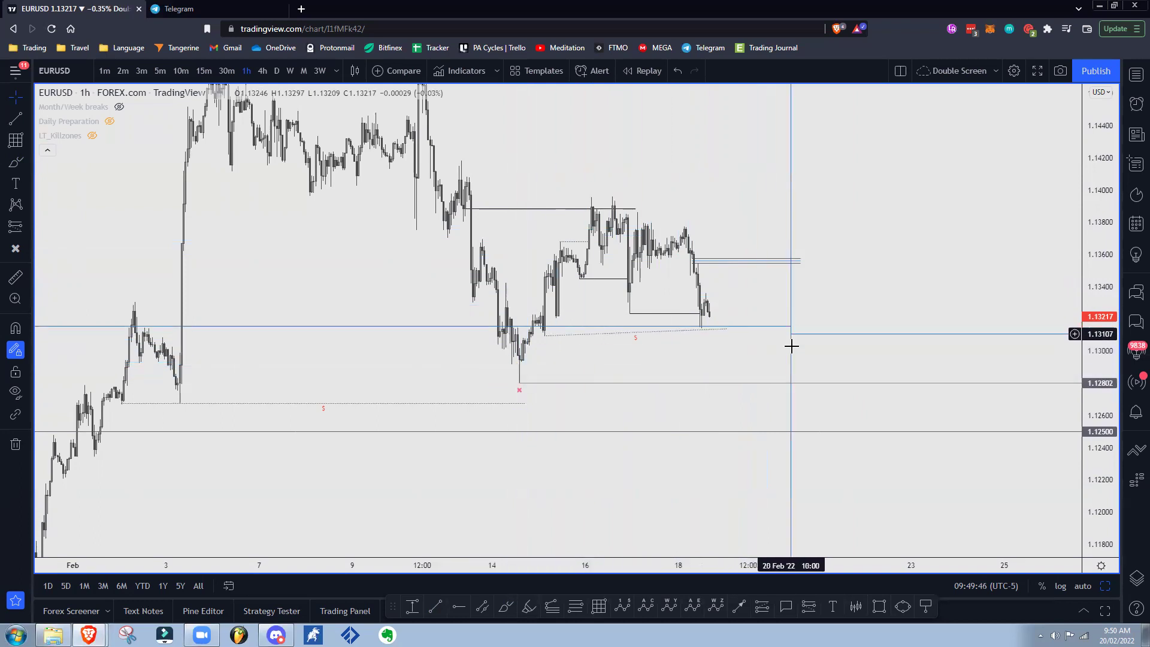
drag(791, 344, 846, 360)
drag(1092, 365, 1092, 421)
drag(822, 383, 783, 393)
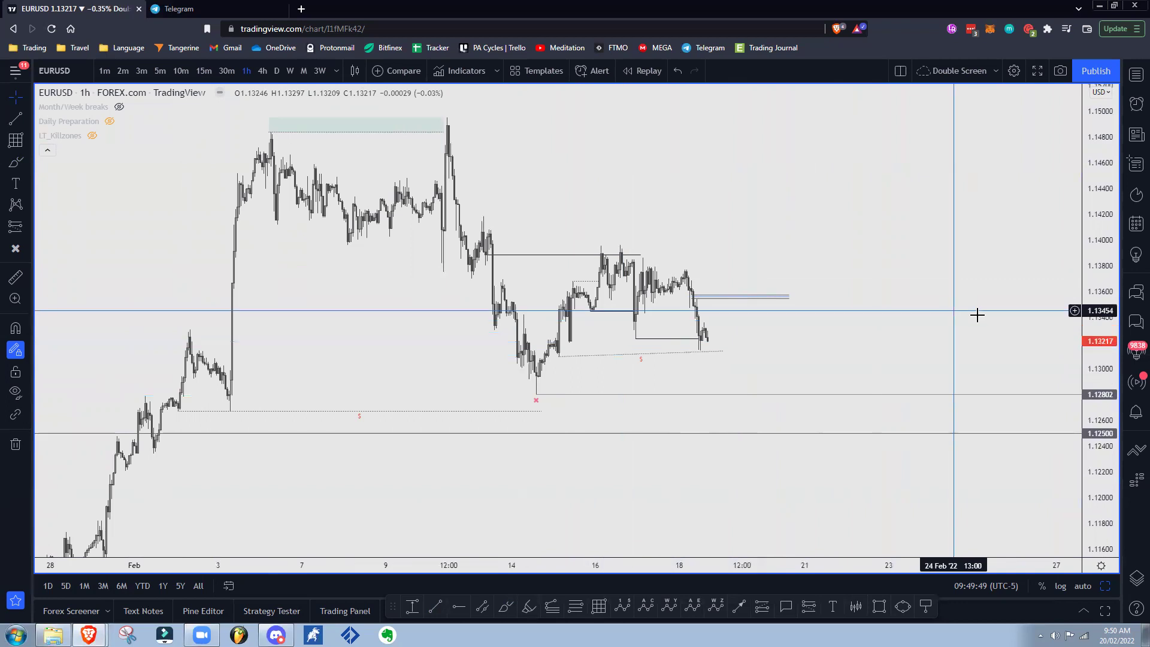
click(15, 162)
drag(536, 395, 609, 259)
key(ctrl+z)
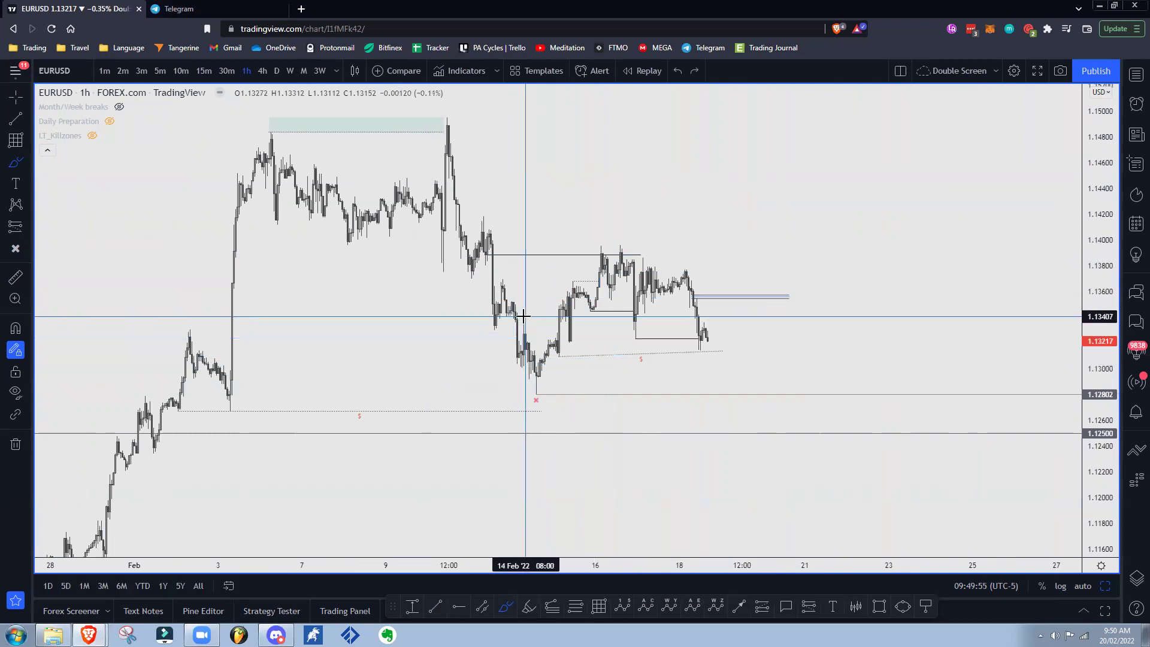
drag(524, 315, 567, 313)
drag(531, 377, 542, 377)
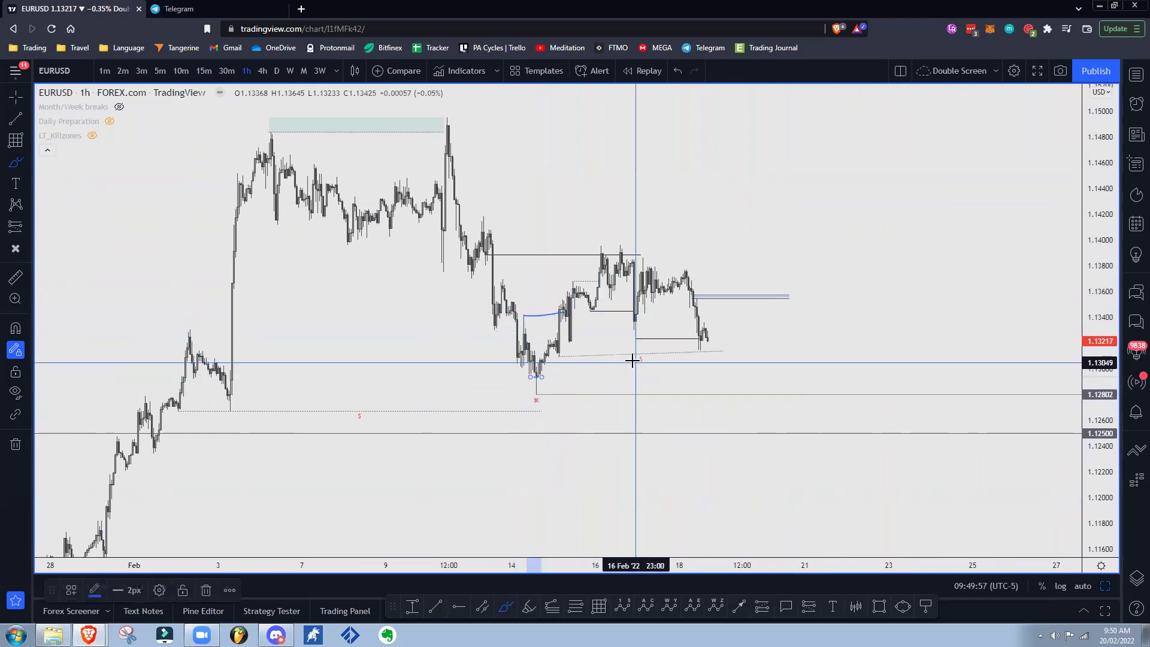
Brush a dip to about 1.1289, a rise into an outlined zone near 1.1415–1.1445 above a descending line, and a fall to about 1.1240
mouse_move(709, 336)
mouse_down()
mouse_move(720, 381)
mouse_move(786, 213)
mouse_up()
drag(477, 214, 701, 246)
mouse_move(449, 180)
mouse_down()
mouse_move(893, 223)
mouse_move(458, 205)
mouse_up()
mouse_move(799, 215)
mouse_down()
mouse_move(863, 441)
mouse_move(880, 427)
mouse_up()
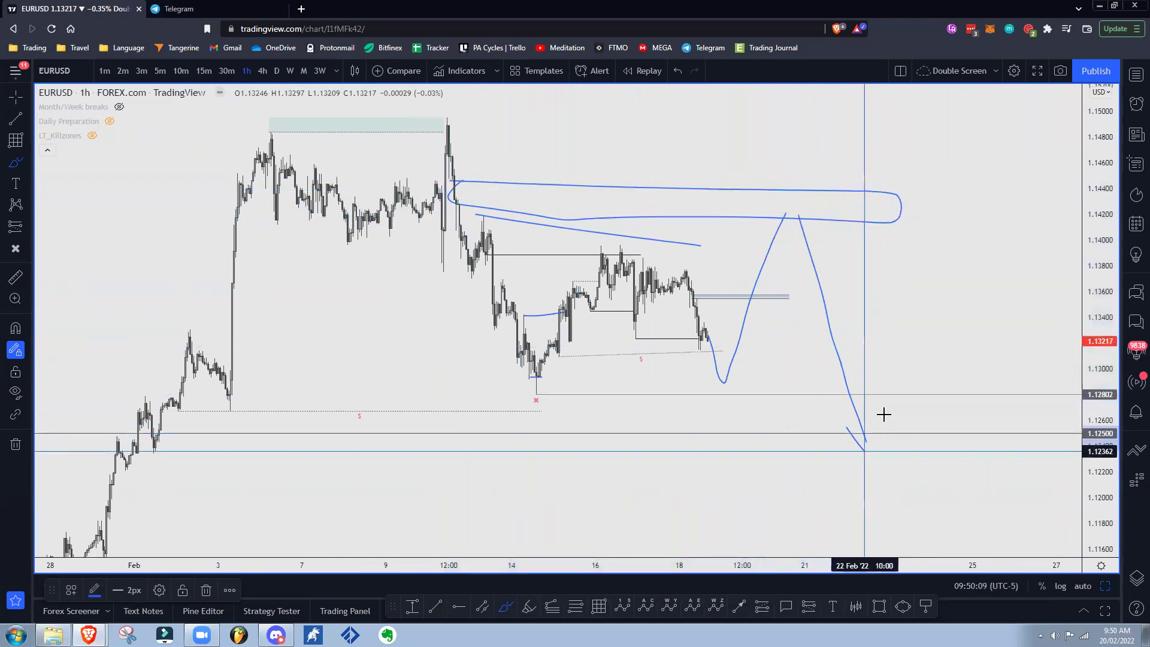
Undo the brushed price path, zone, descending line and short marks, and stop brushing
key(ctrl+z)
key(ctrl+z)
key(ctrl+z)
key(ctrl+z)
key(ctrl+z)
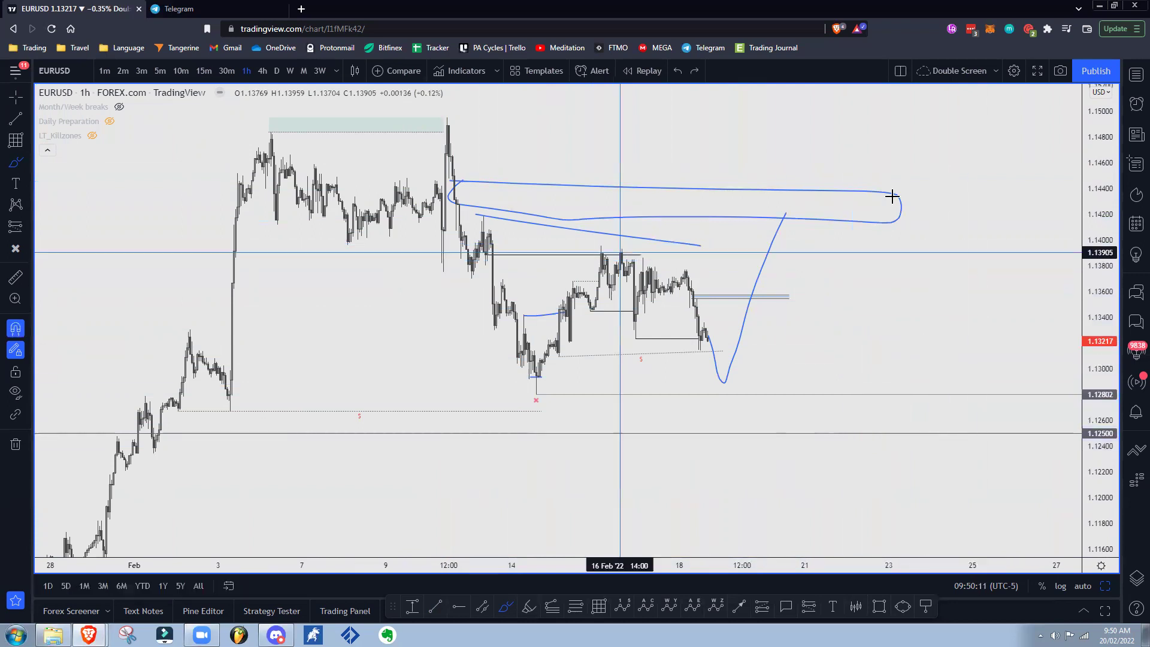
key(ctrl+z)
key(Escape)
drag(863, 229, 910, 210)
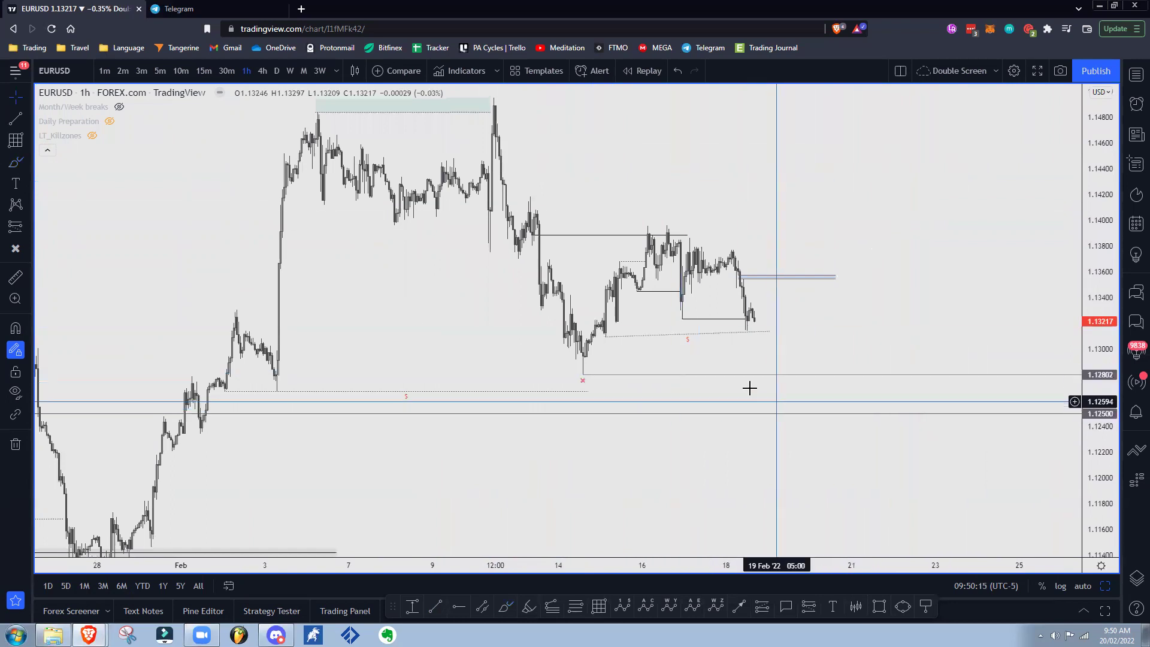
drag(1108, 418, 1101, 421)
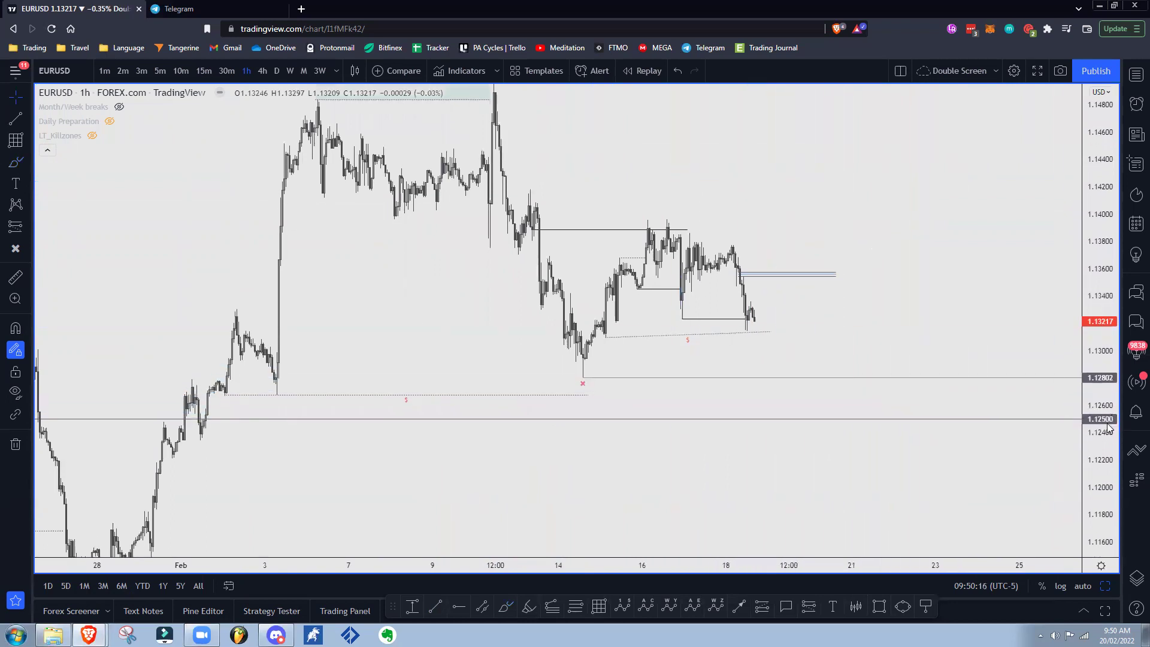